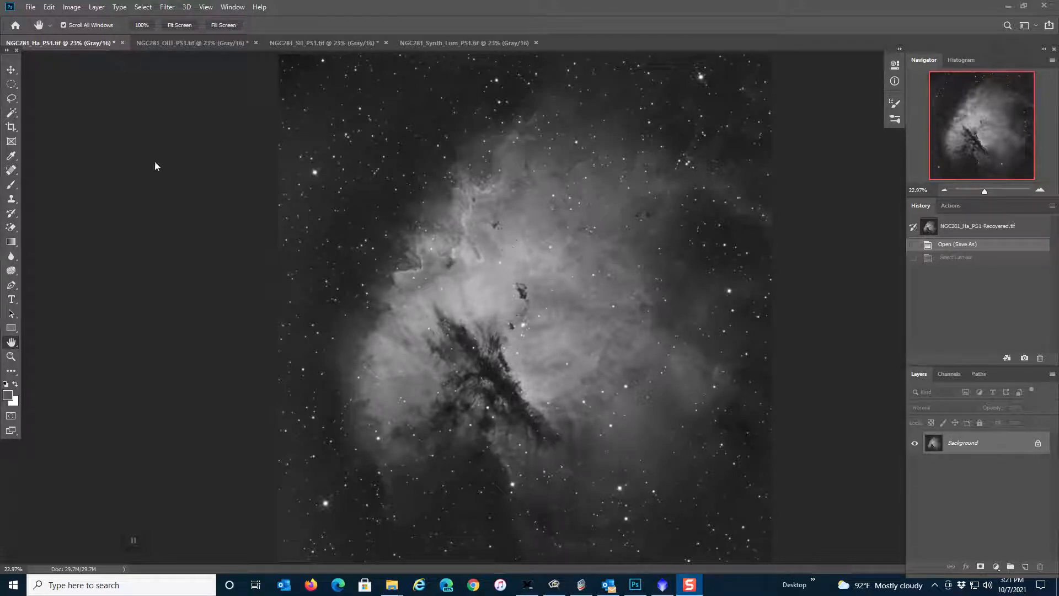
Compare the open NGC281 OIII, SII, Ha and synthetic luminance images, ending on the Ha image.
{"action": "left_click", "coordinate": [161, 44]}
{"action": "left_click", "coordinate": [284, 42]}
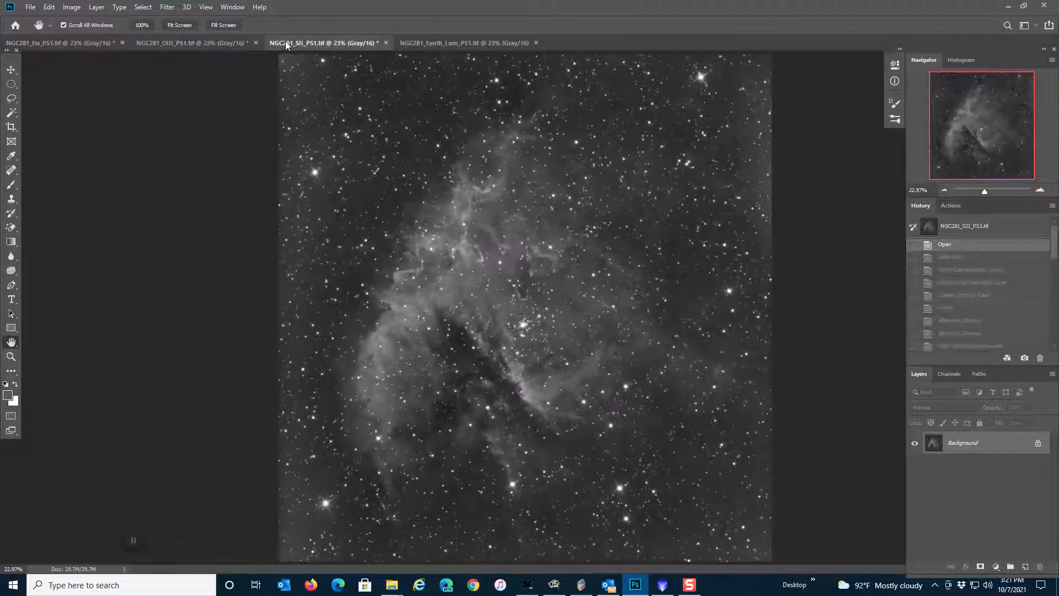
{"action": "left_click", "coordinate": [48, 42]}
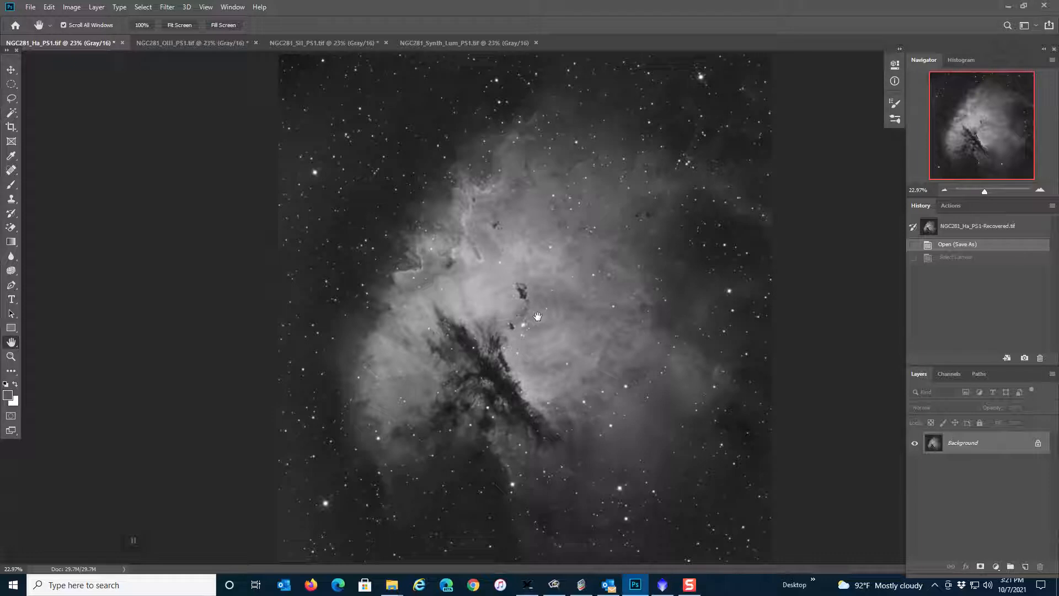
{"action": "left_click", "coordinate": [461, 44]}
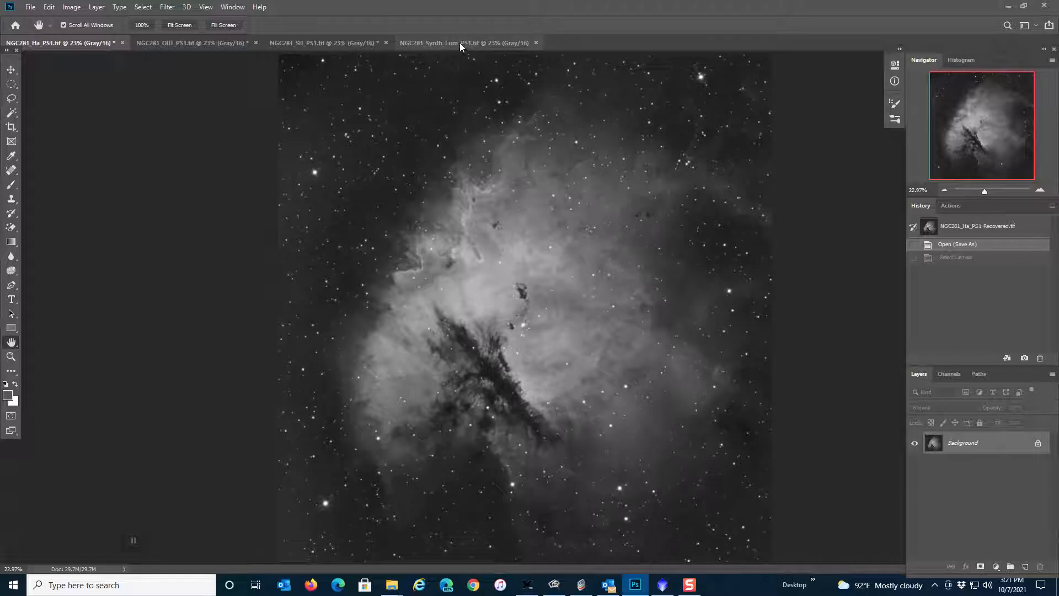
{"action": "left_click", "coordinate": [51, 41]}
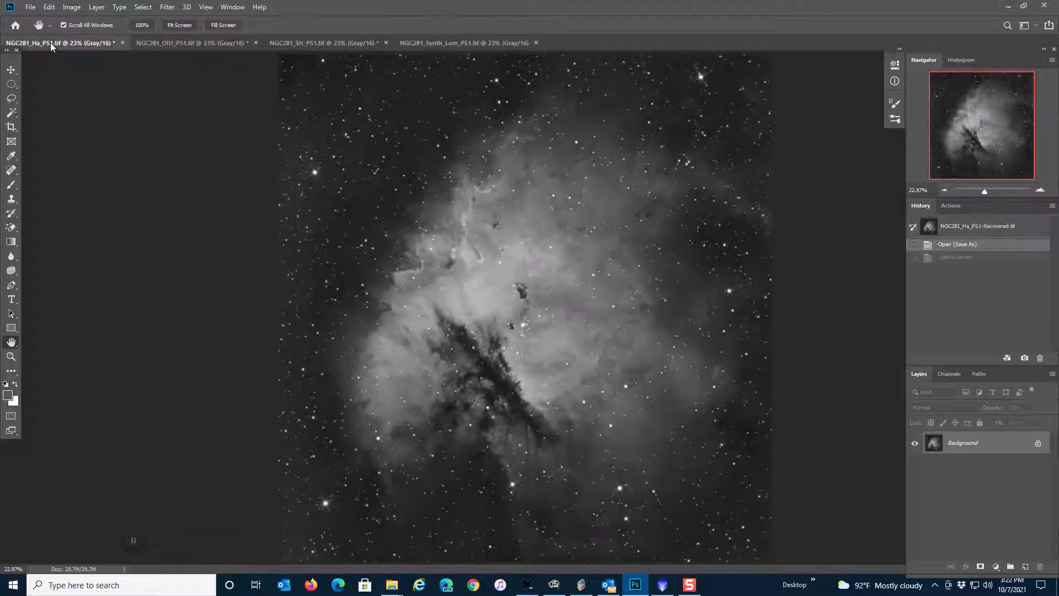
Switch to PixInsight, open the ImageIntegration process and set NGC281_Ha_PS1.tif as the reference image.
{"action": "left_click", "coordinate": [664, 588]}
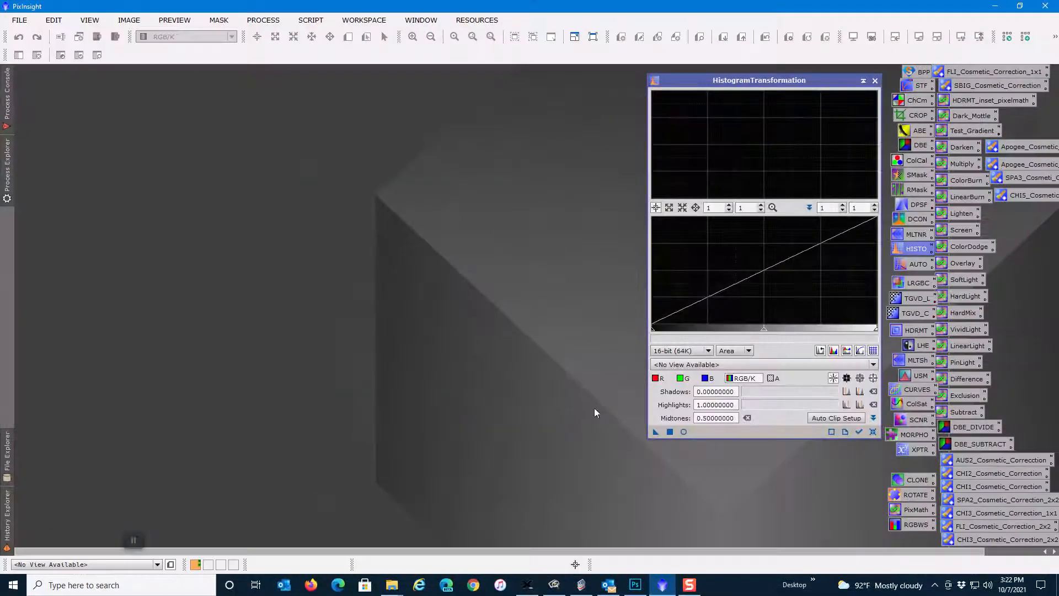
{"action": "left_click", "coordinate": [255, 21]}
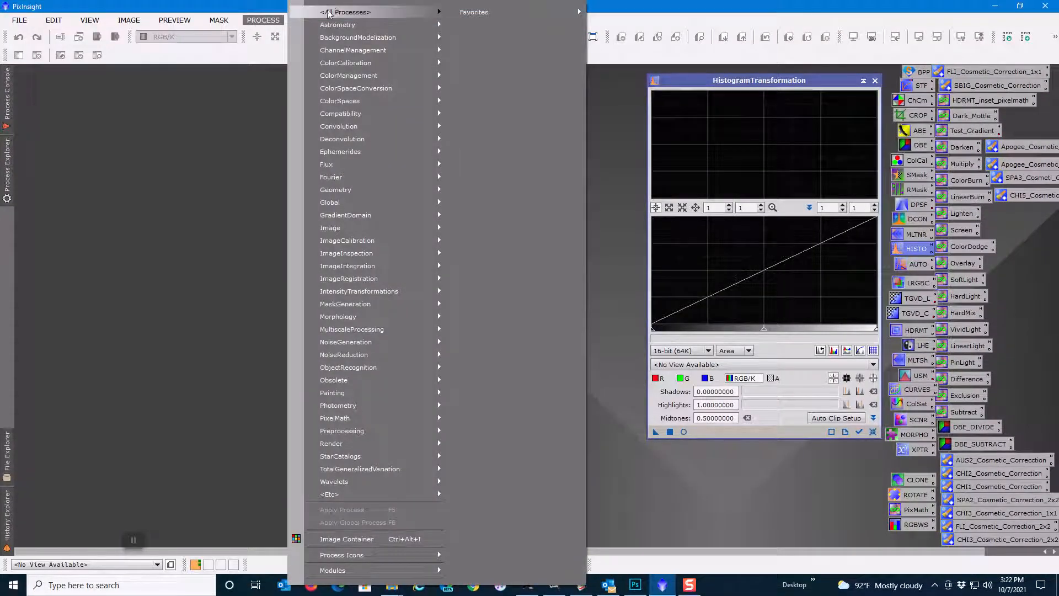
{"action": "mouse_move", "coordinate": [337, 12]}
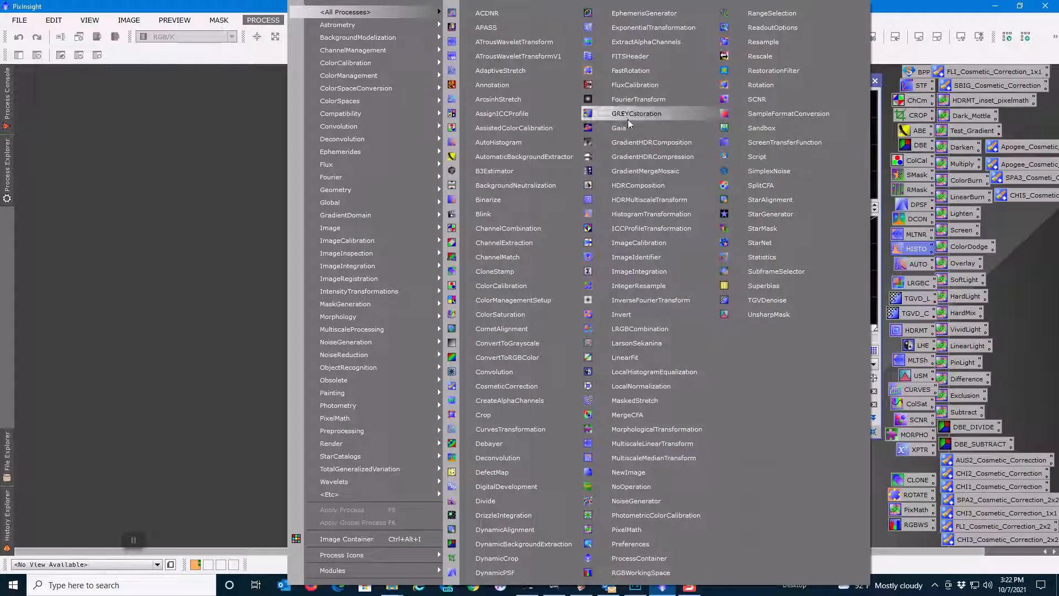
{"action": "left_click", "coordinate": [639, 271]}
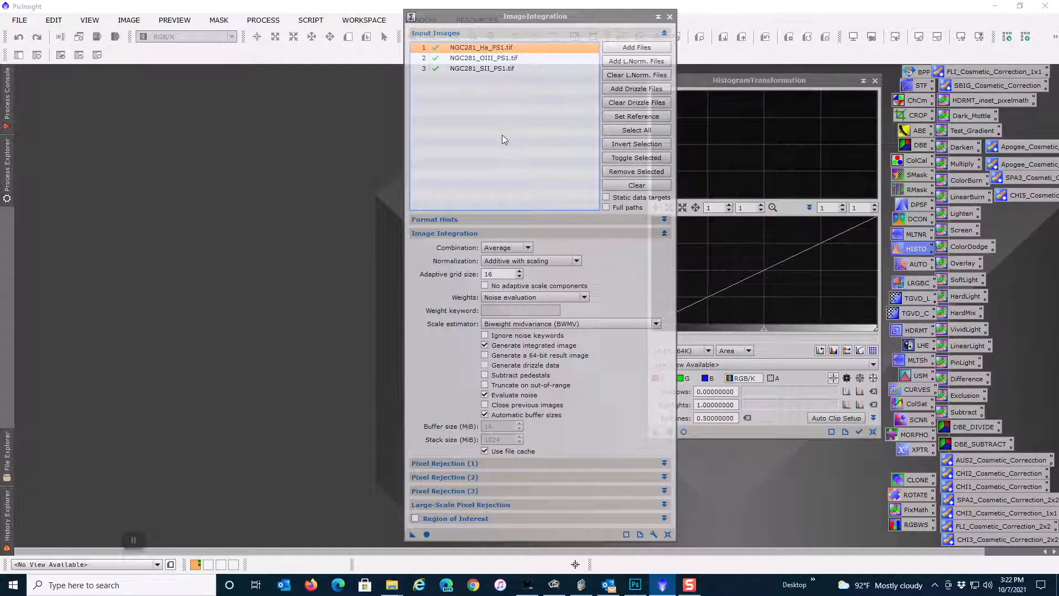
{"action": "left_click", "coordinate": [616, 117]}
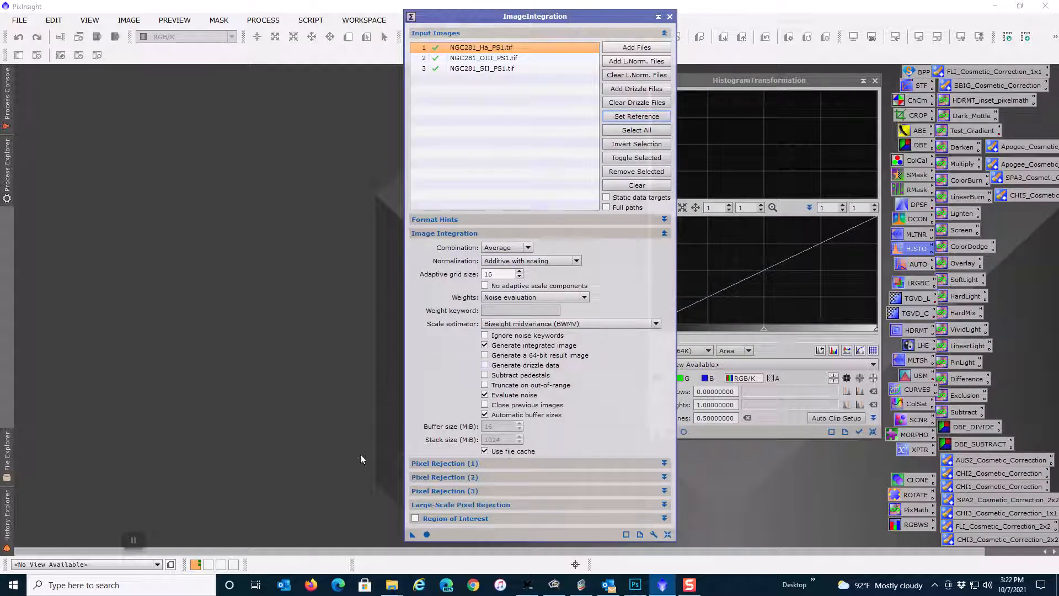
Check the pixel rejection algorithm, and integrate the Ha, OIII and SII images with average combination.
{"action": "left_click", "coordinate": [502, 464]}
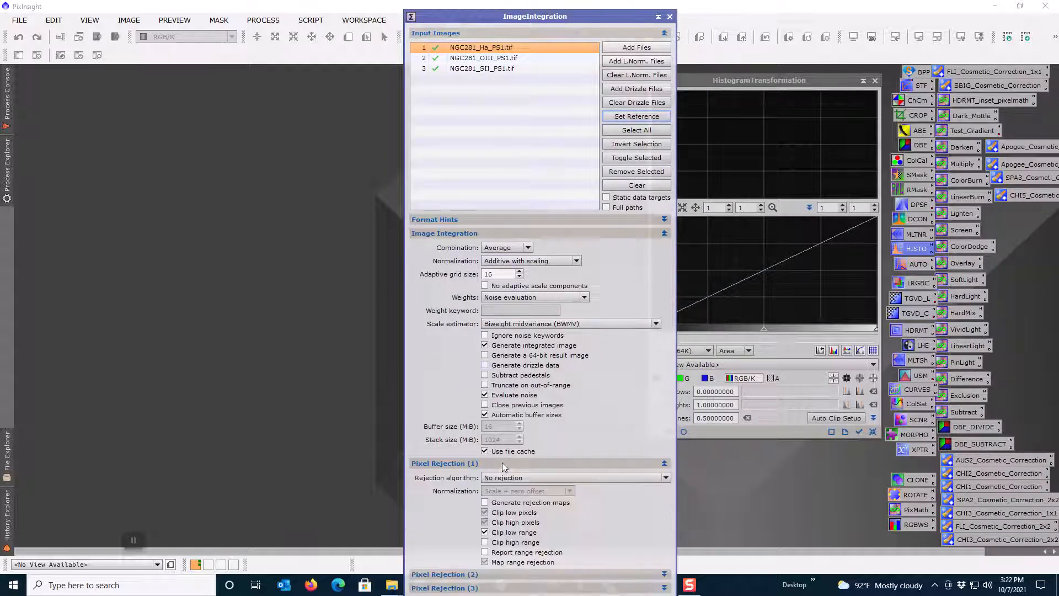
{"action": "mouse_move", "coordinate": [498, 482]}
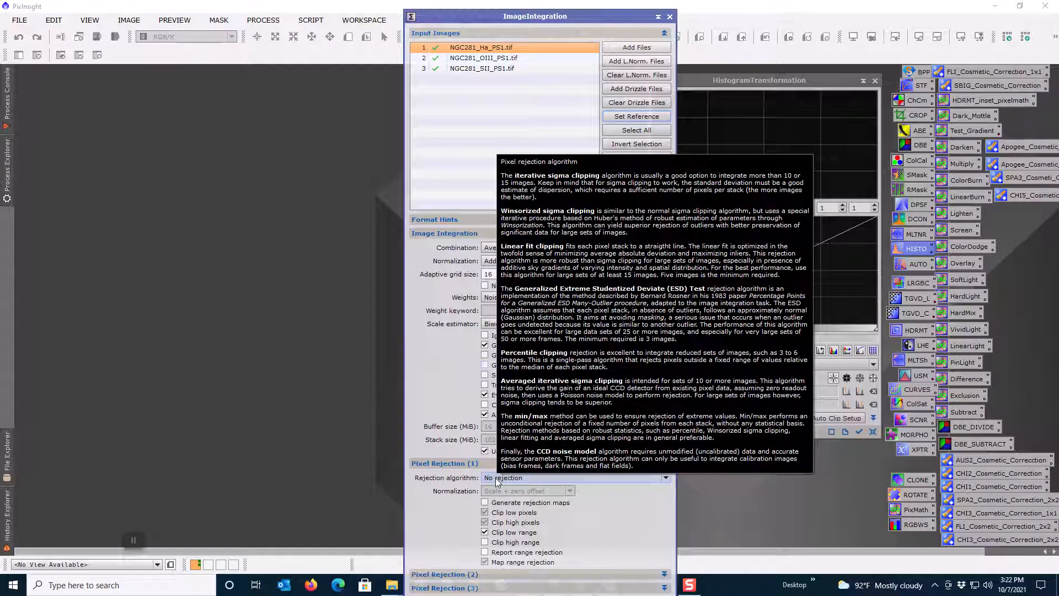
{"action": "left_click", "coordinate": [448, 465]}
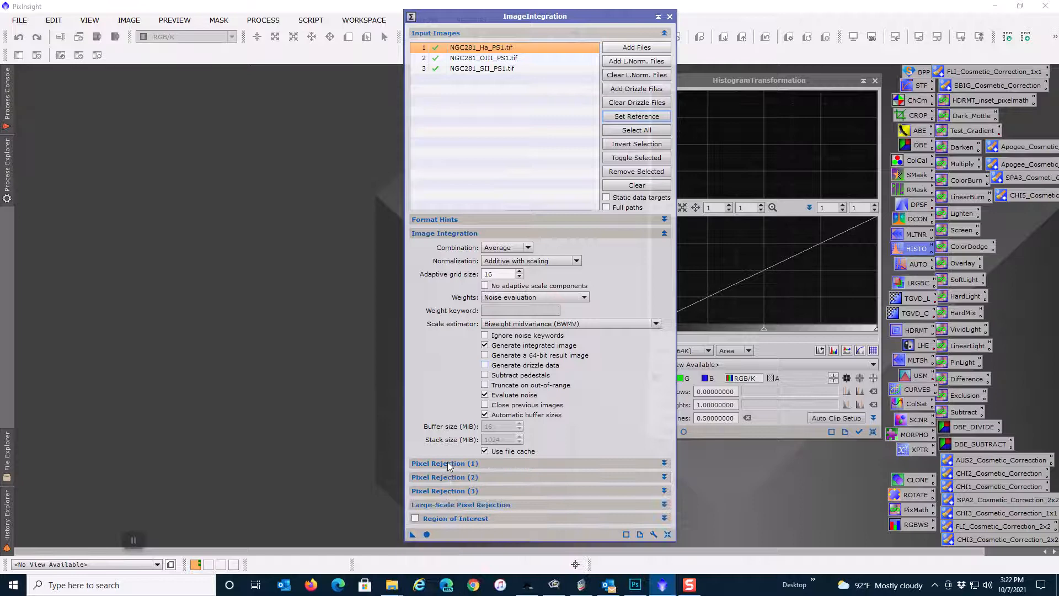
{"action": "left_click", "coordinate": [426, 534]}
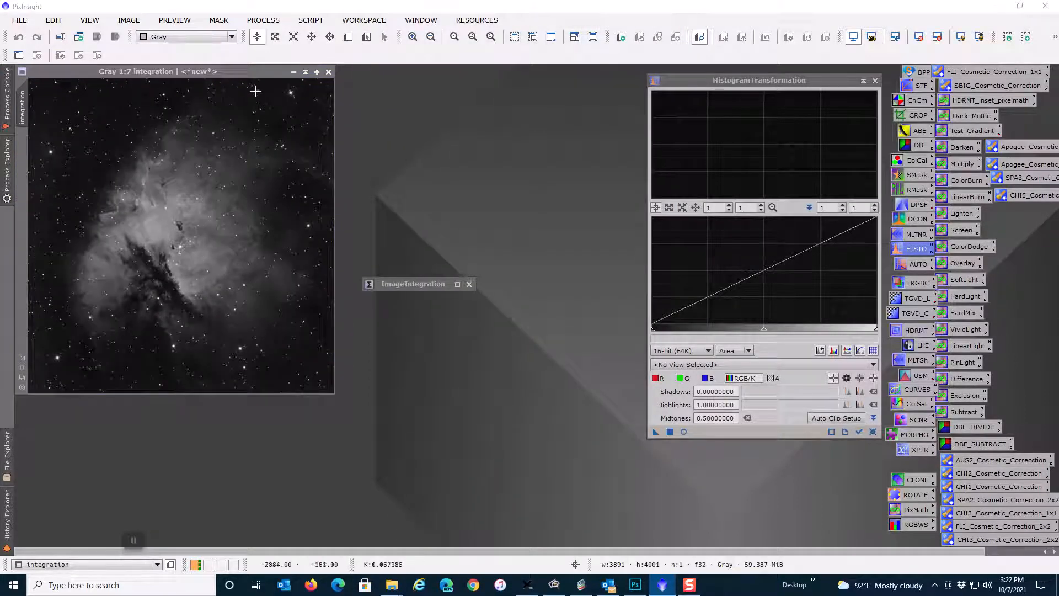
Brighten the integrated image using HistogramTransformation with midtones at about 0.44, checking the real-time preview, and reset the process settings.
{"action": "left_click", "coordinate": [23, 369]}
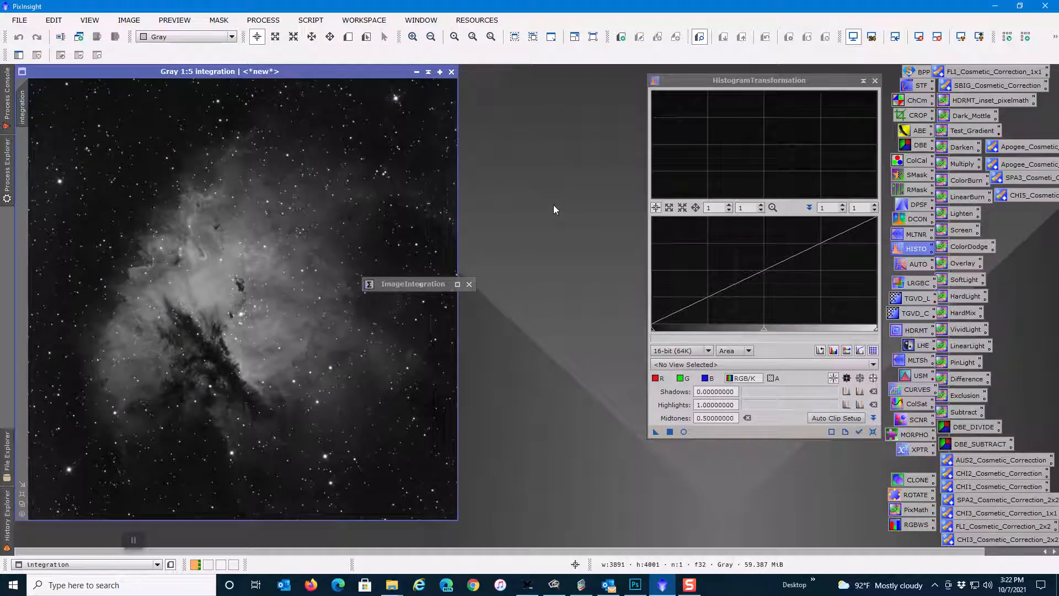
{"action": "left_click", "coordinate": [858, 430]}
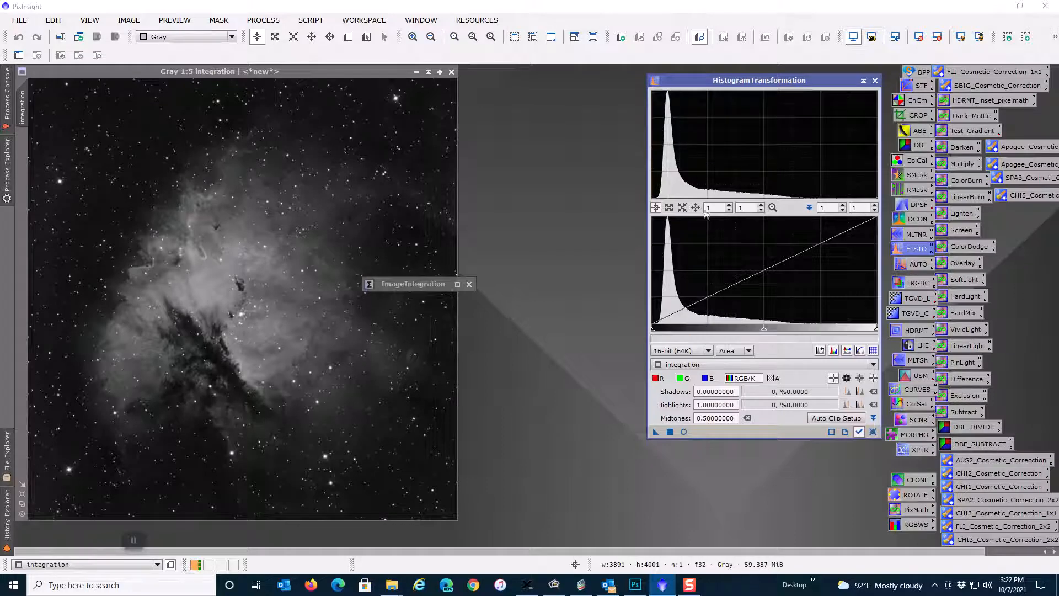
{"action": "left_click", "coordinate": [684, 432]}
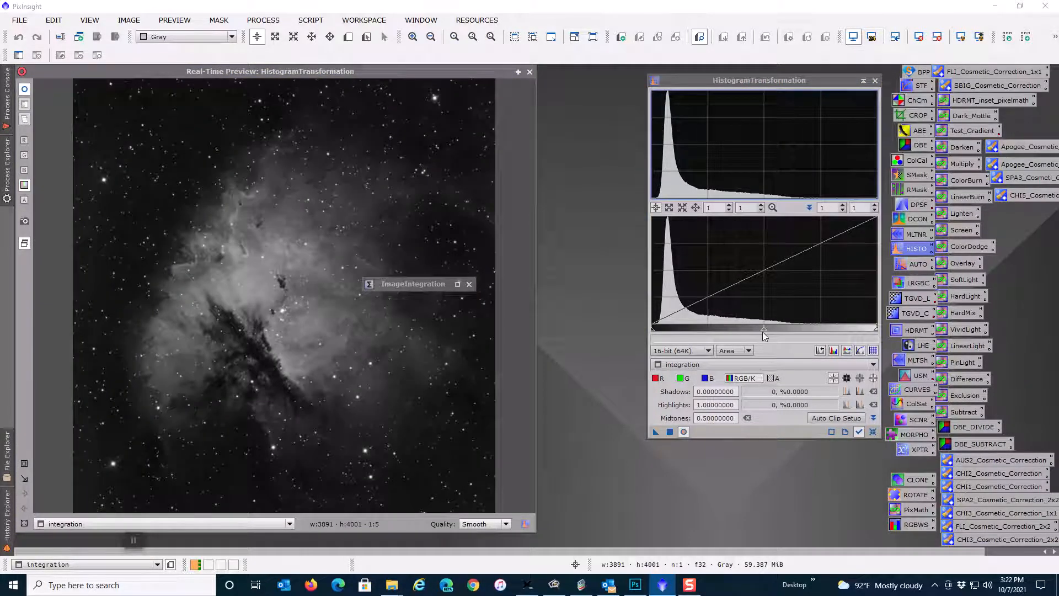
{"action": "left_click_drag", "start_coordinate": [764, 333], "coordinate": [751, 333]}
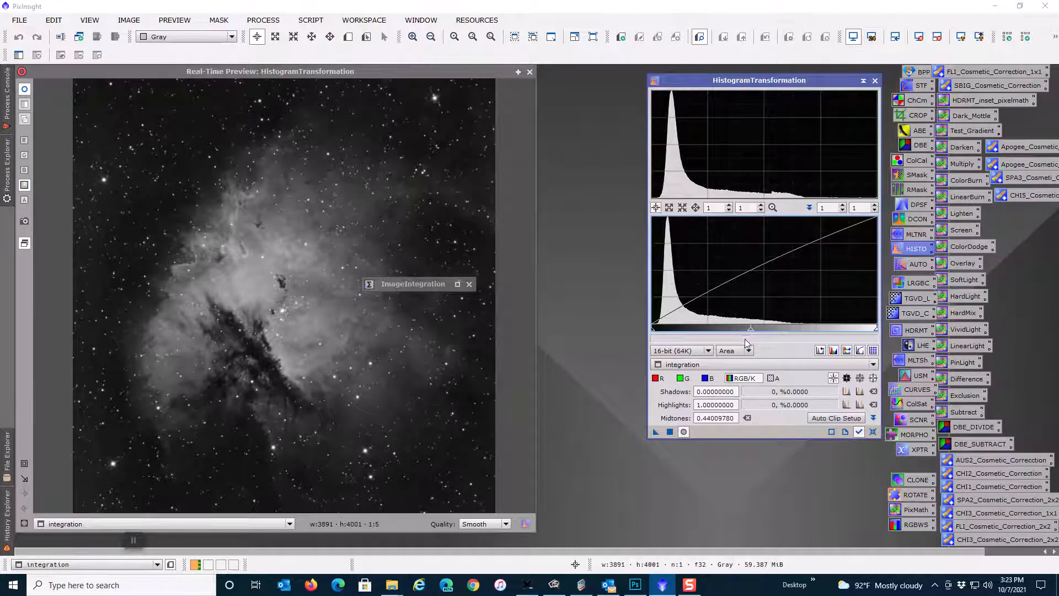
{"action": "left_click", "coordinate": [530, 72]}
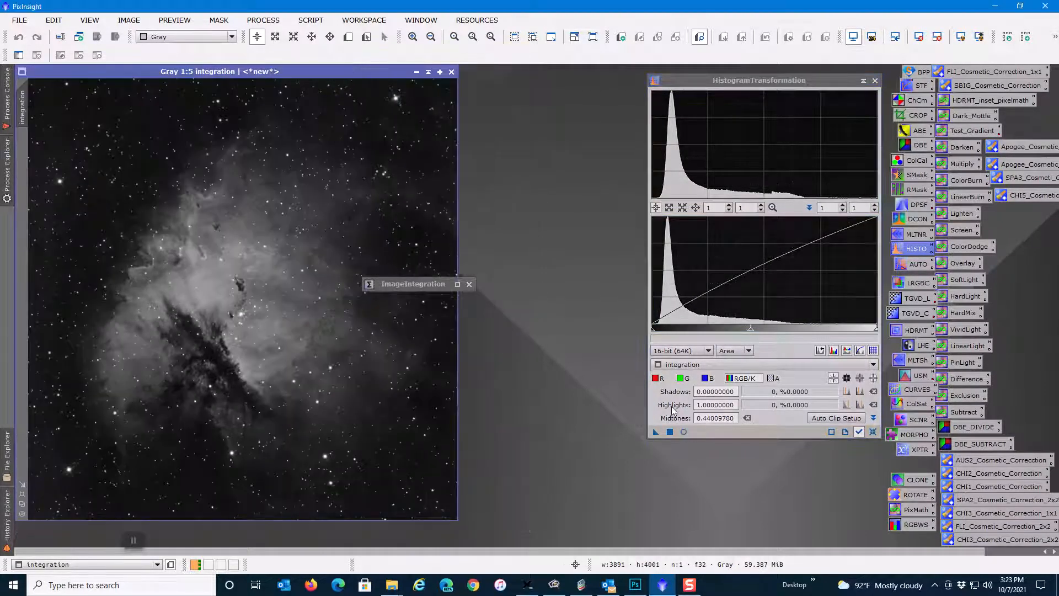
{"action": "left_click_drag", "start_coordinate": [656, 432], "coordinate": [412, 428]}
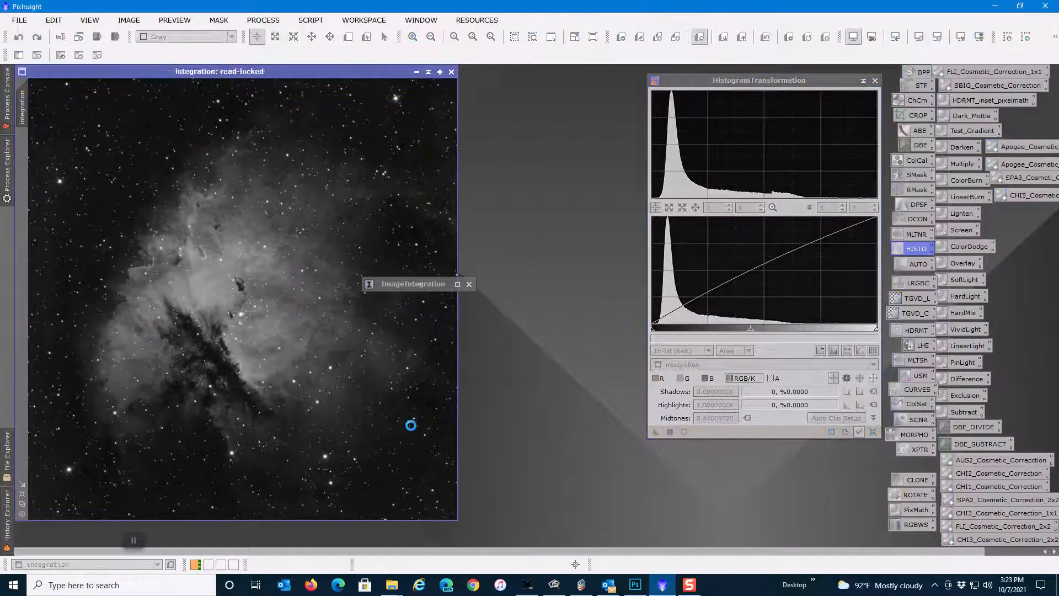
{"action": "left_click", "coordinate": [873, 431]}
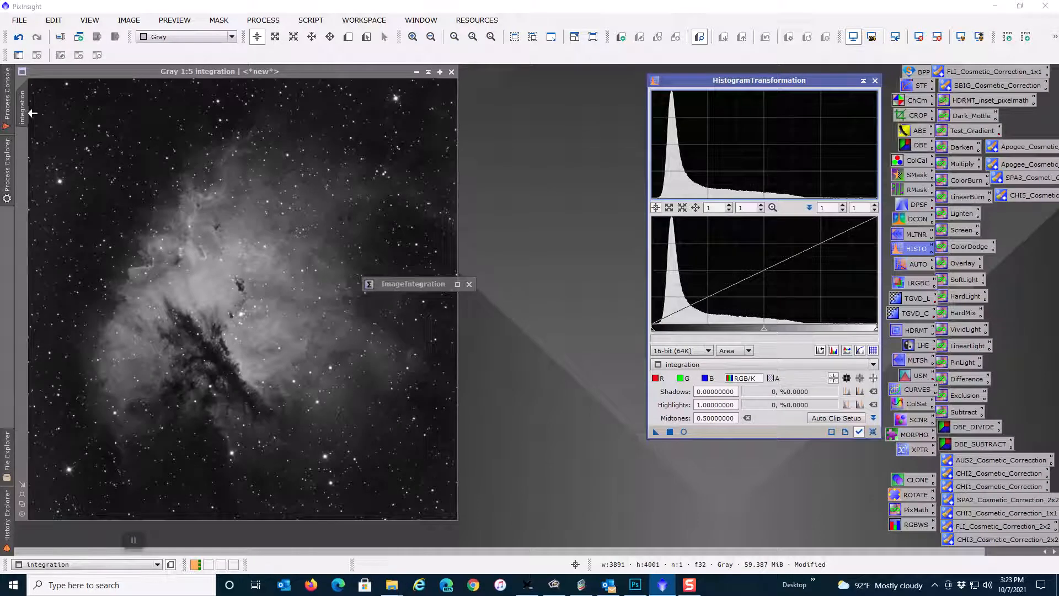
Rename the integrated image's identifier to NGC281_Synth_Lum.
{"action": "left_click", "coordinate": [32, 113]}
{"action": "double_click", "coordinate": [29, 113]}
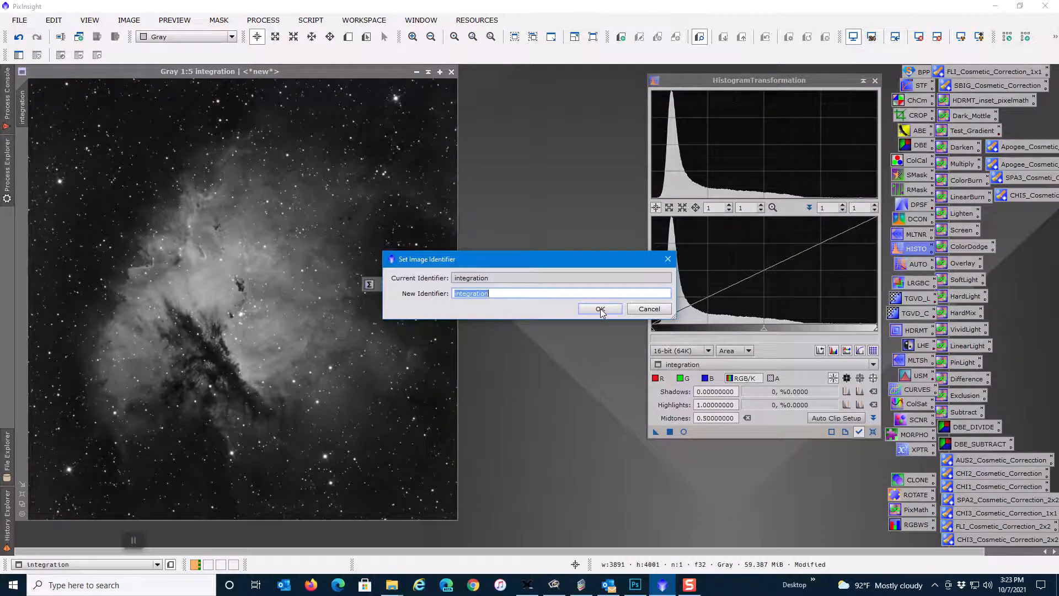
{"action": "type", "text": "NGC281_Synth_ILumum"}
{"action": "left_click", "coordinate": [600, 310]}
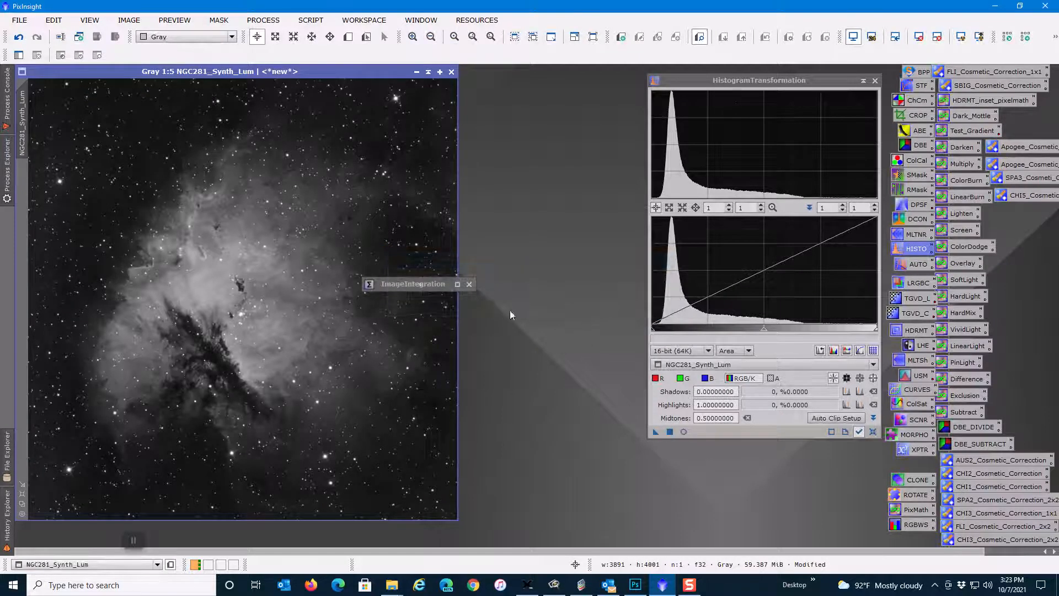
Try to save the synthetic luminance as a TIFF over NGC281_Synth_Lum_PS1.tif in the Narrowband Processing folder.
{"action": "left_click", "coordinate": [20, 20]}
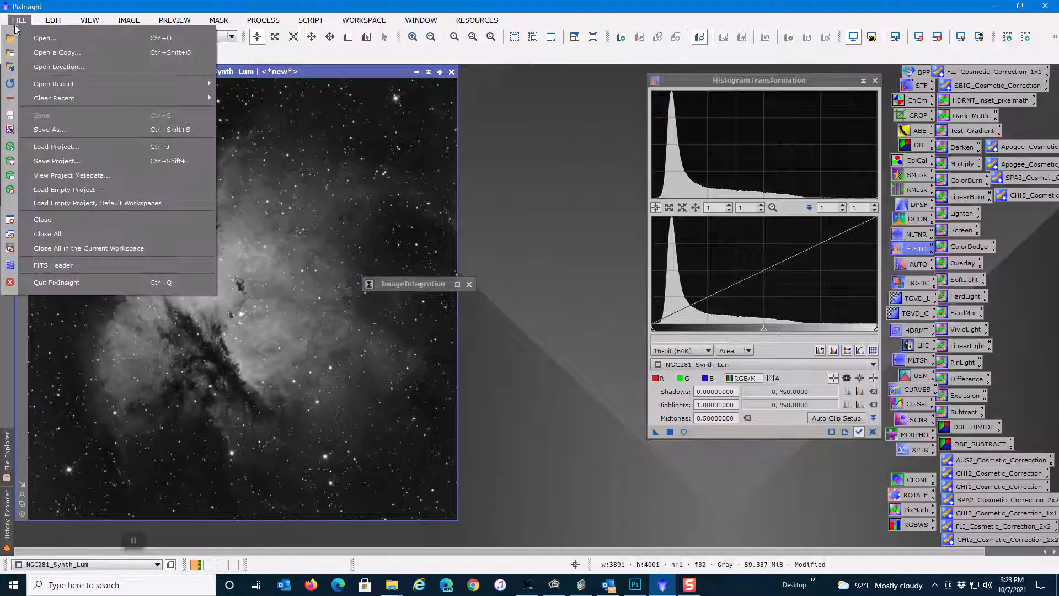
{"action": "left_click", "coordinate": [54, 130]}
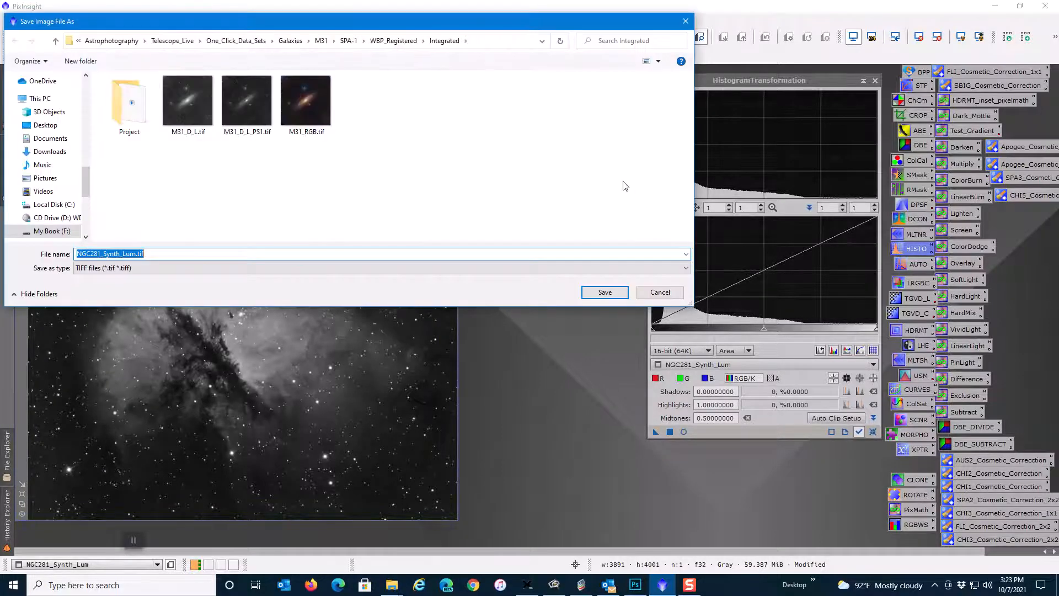
{"action": "left_click", "coordinate": [112, 41]}
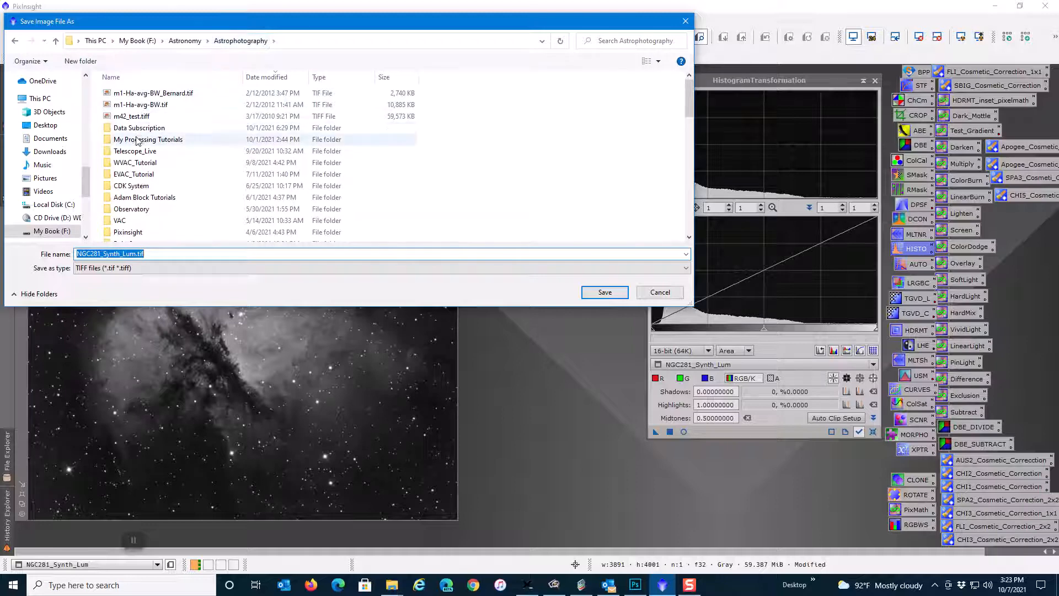
{"action": "double_click", "coordinate": [137, 139]}
{"action": "double_click", "coordinate": [246, 105]}
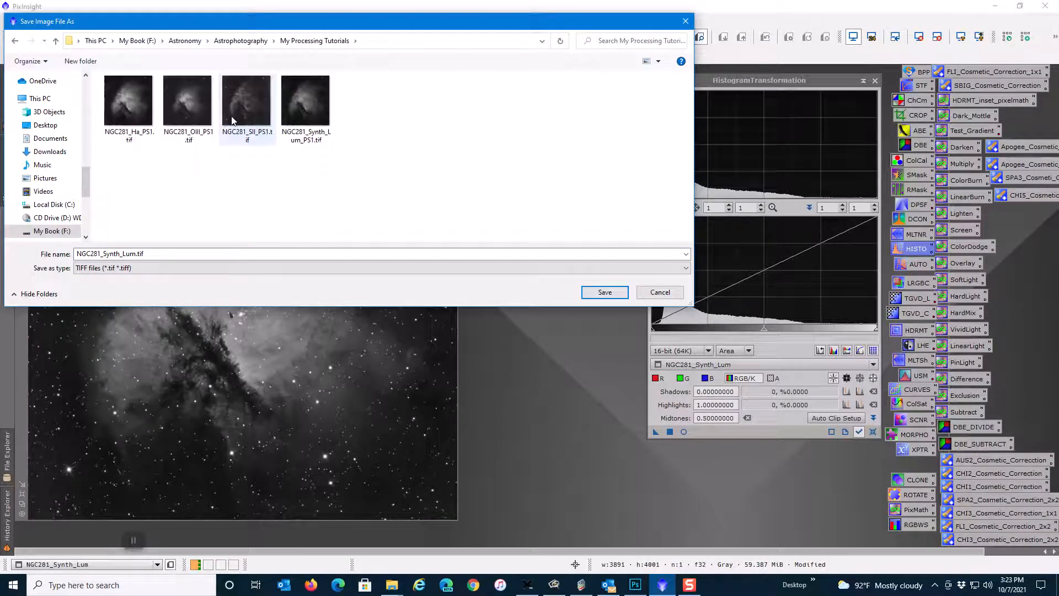
{"action": "left_click", "coordinate": [296, 105]}
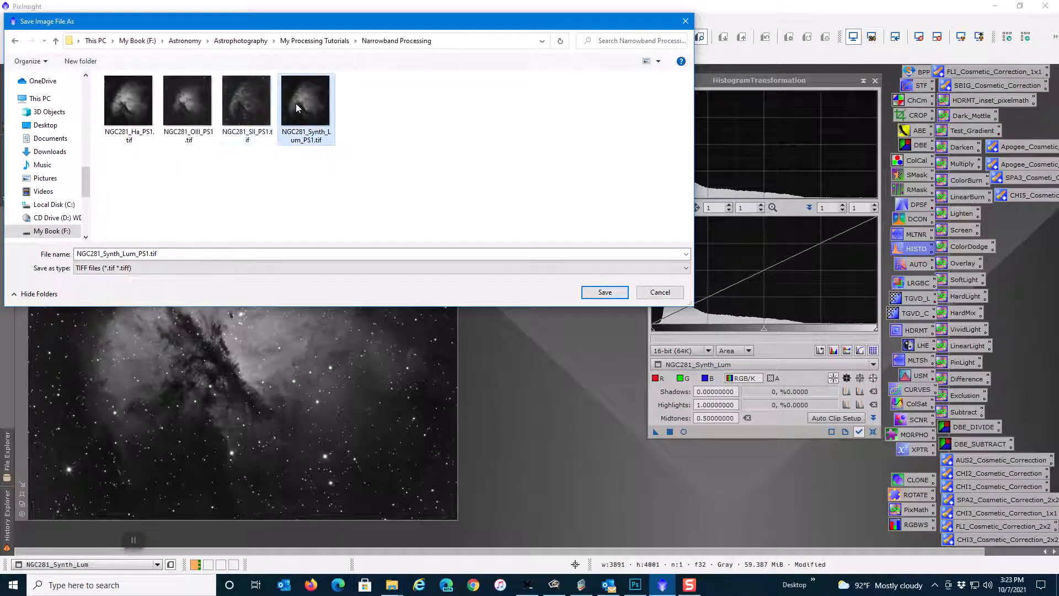
{"action": "left_click", "coordinate": [602, 294]}
{"action": "left_click", "coordinate": [502, 317]}
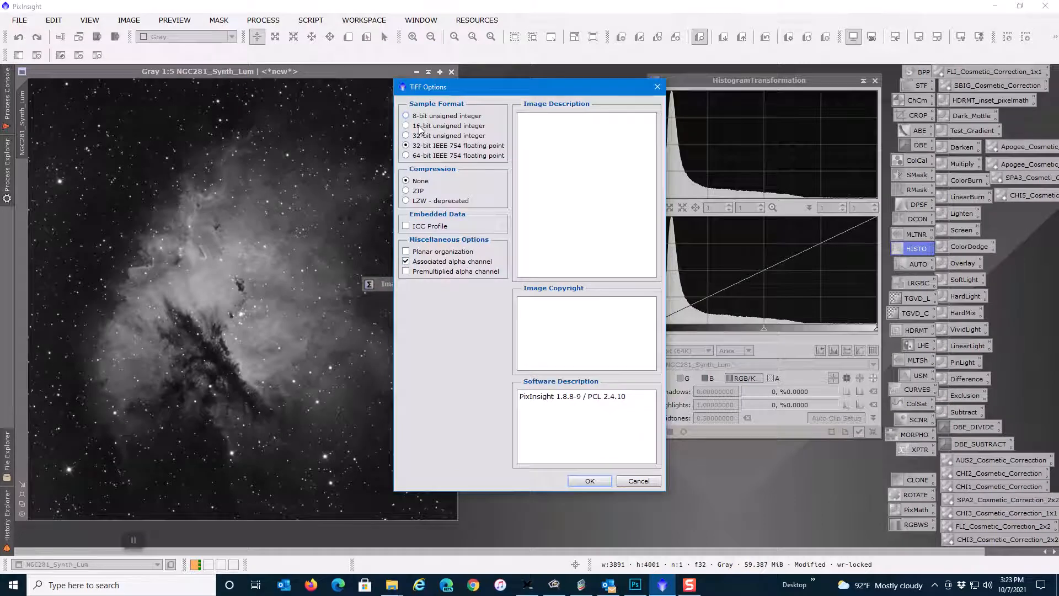
{"action": "left_click", "coordinate": [580, 480]}
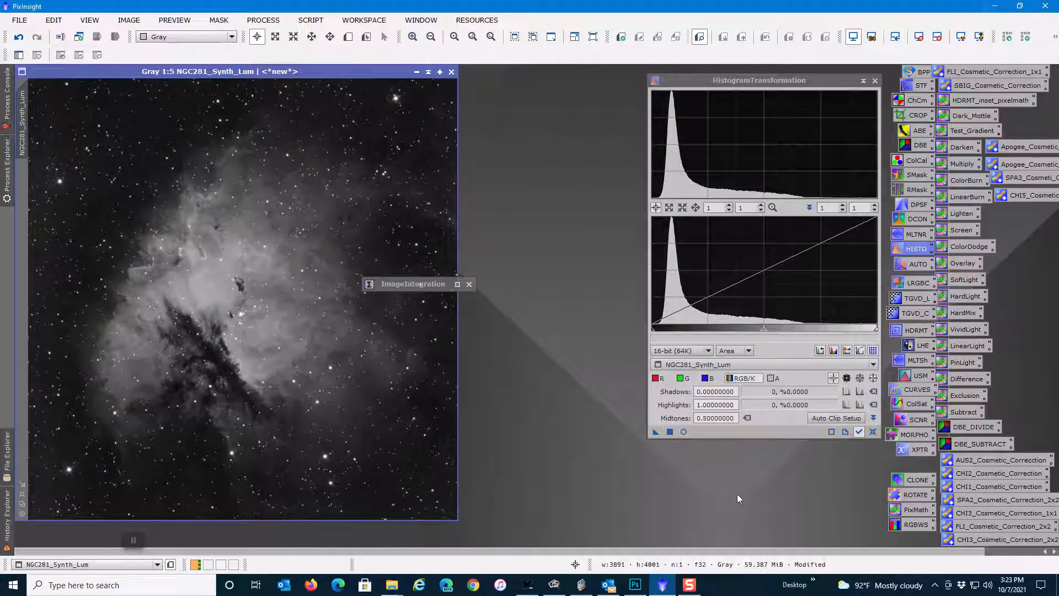
Switch to Photoshop, close the synthetic luminance image and reopen NGC281_Synth_Lum_PS1.tif from the Integrated folder, fitted to the screen.
{"action": "left_click", "coordinate": [636, 585]}
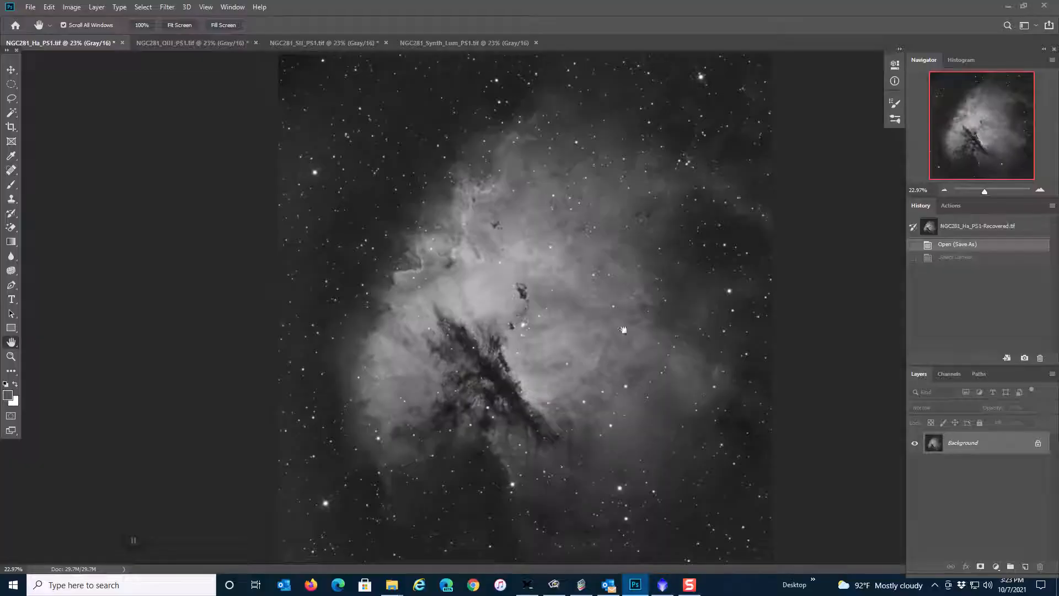
{"action": "left_click", "coordinate": [538, 43]}
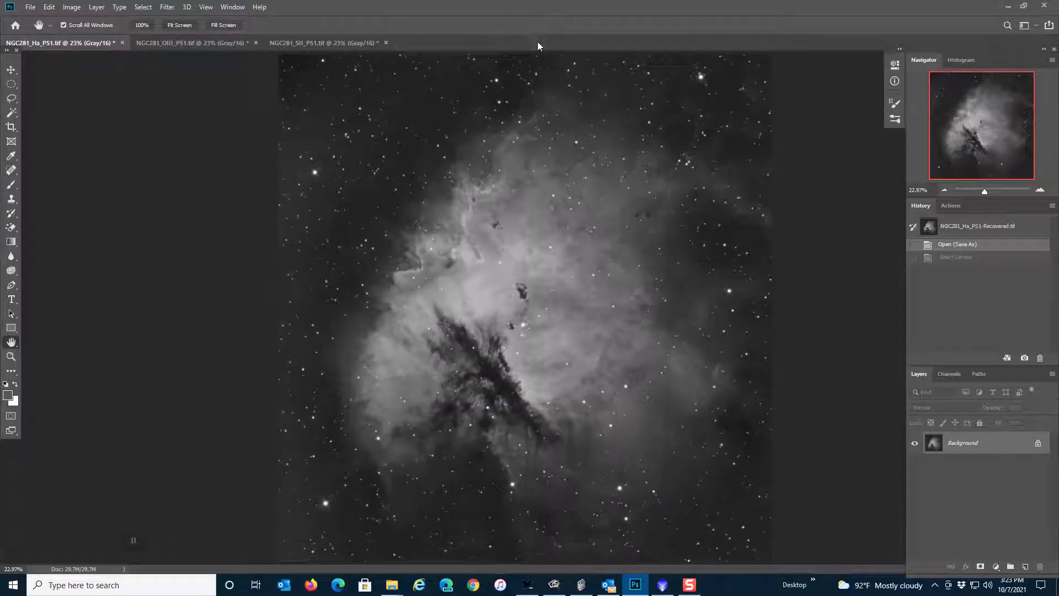
{"action": "left_click", "coordinate": [31, 8]}
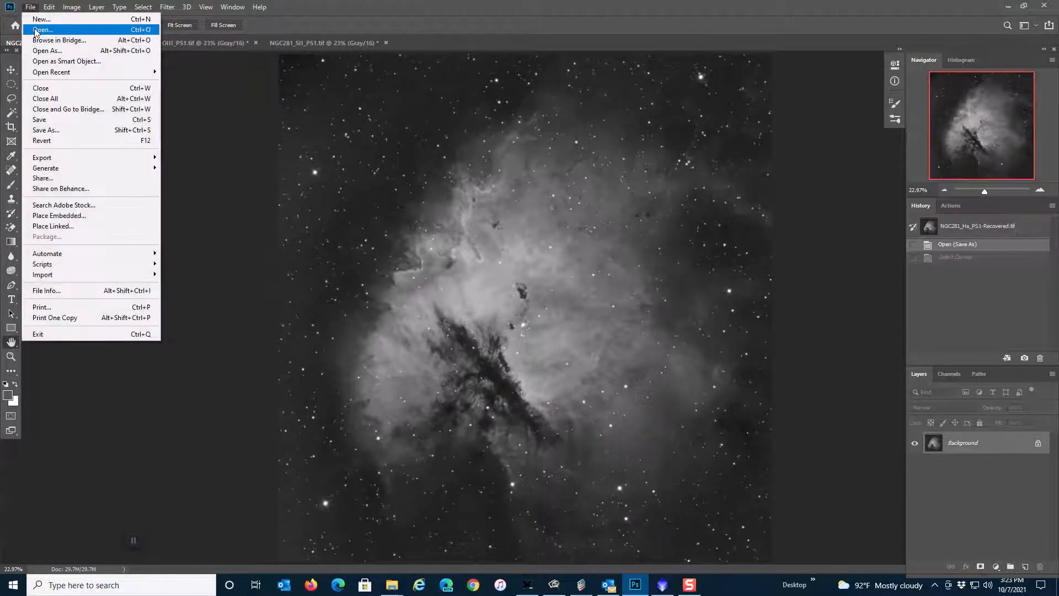
{"action": "left_click", "coordinate": [40, 29]}
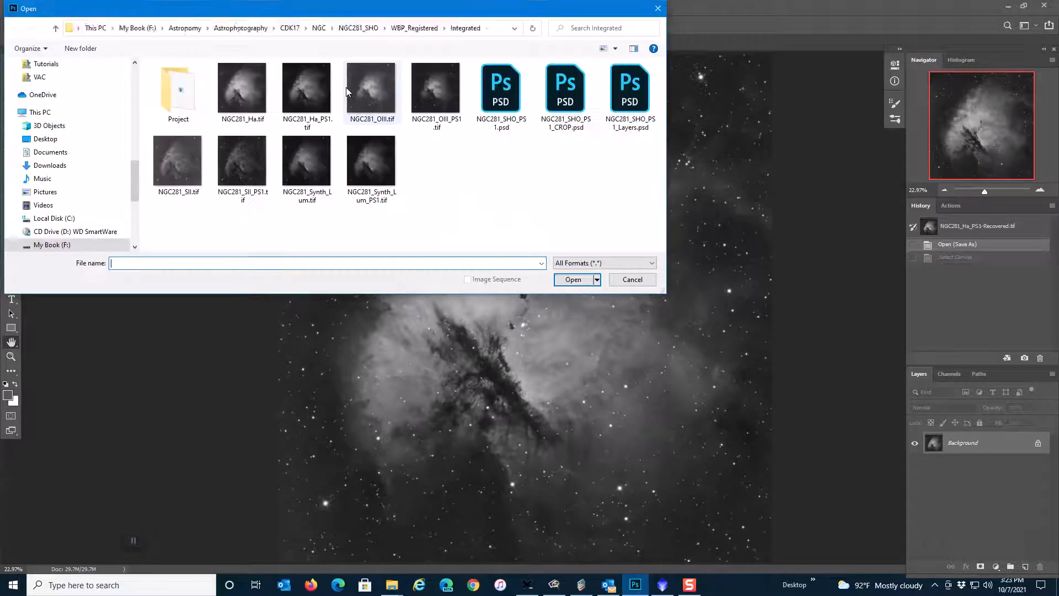
{"action": "left_click", "coordinate": [366, 169]}
{"action": "double_click", "coordinate": [365, 171]}
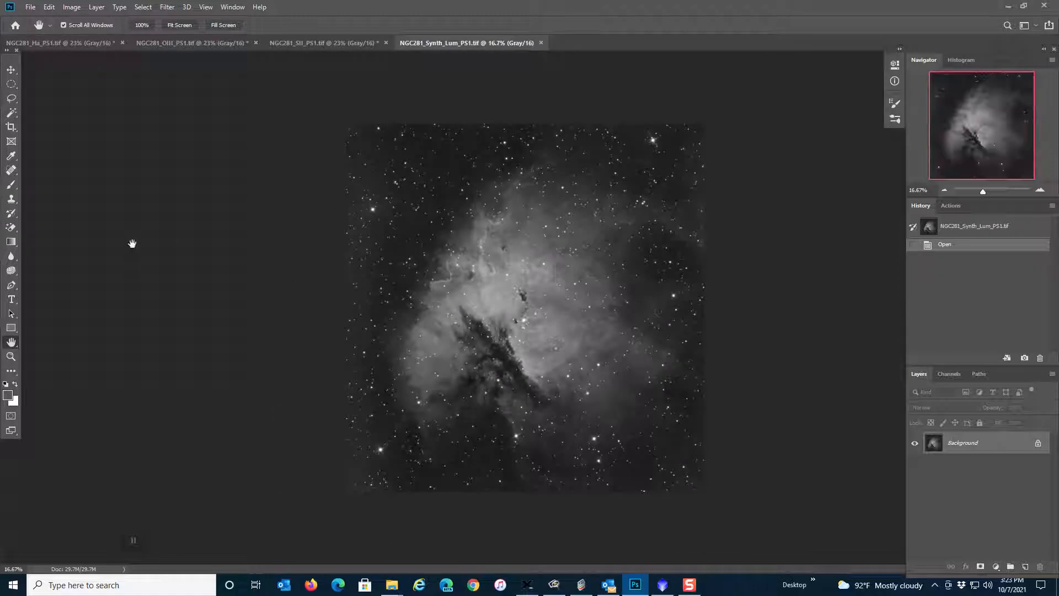
{"action": "double_click", "coordinate": [11, 342]}
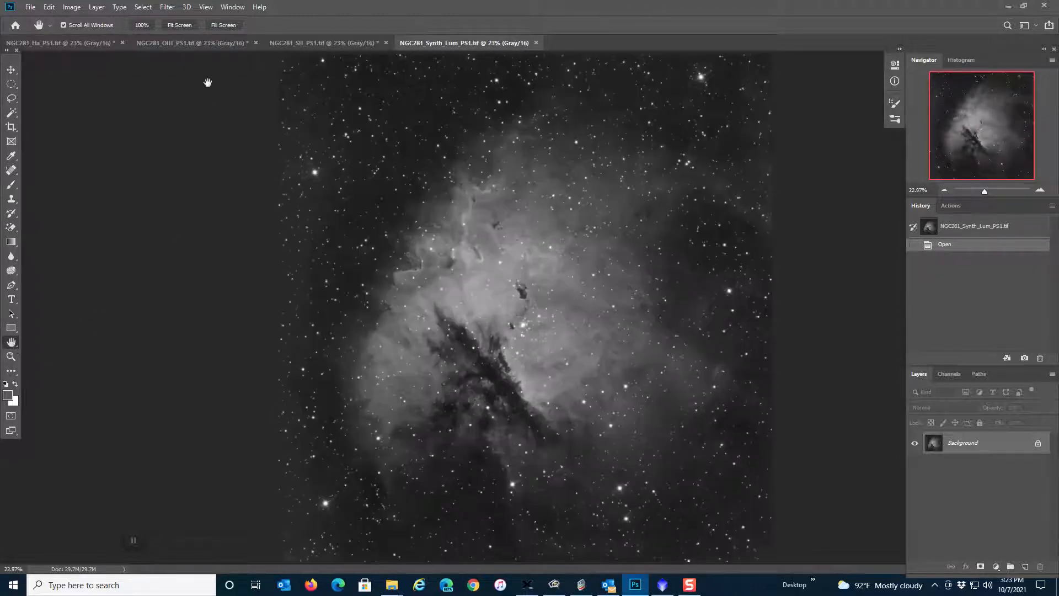
Convert the NGC281_SII_PS1.tif image from grayscale to RGB Color mode.
{"action": "left_click", "coordinate": [283, 40]}
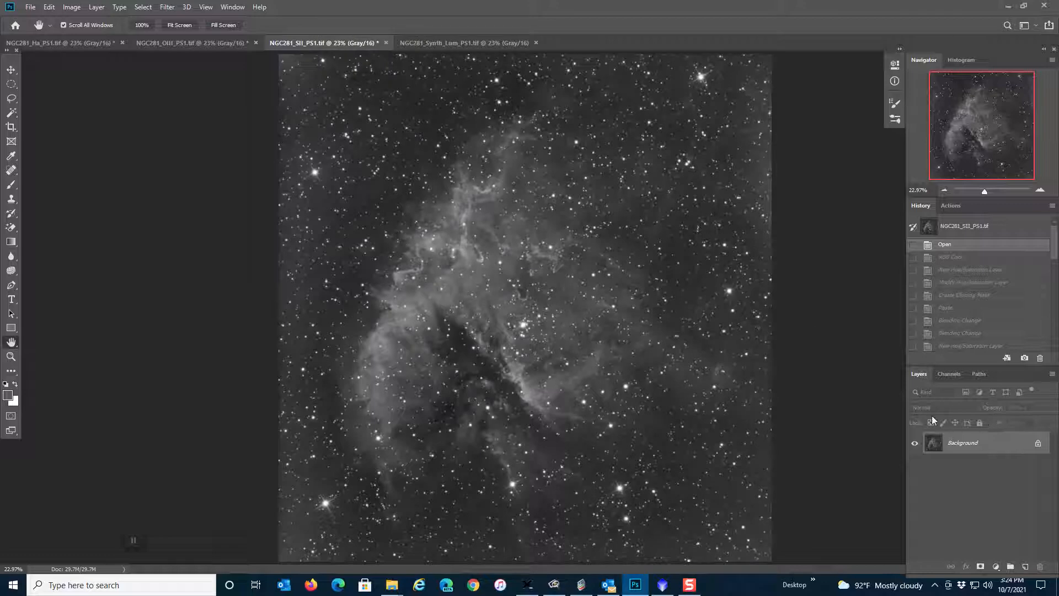
{"action": "left_click", "coordinate": [75, 7]}
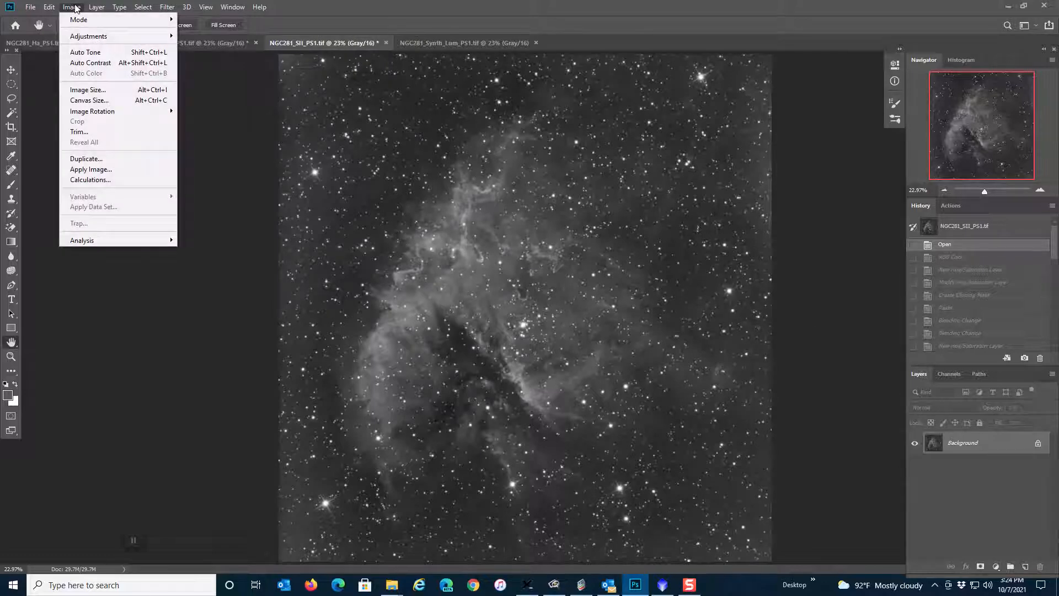
{"action": "mouse_move", "coordinate": [88, 36]}
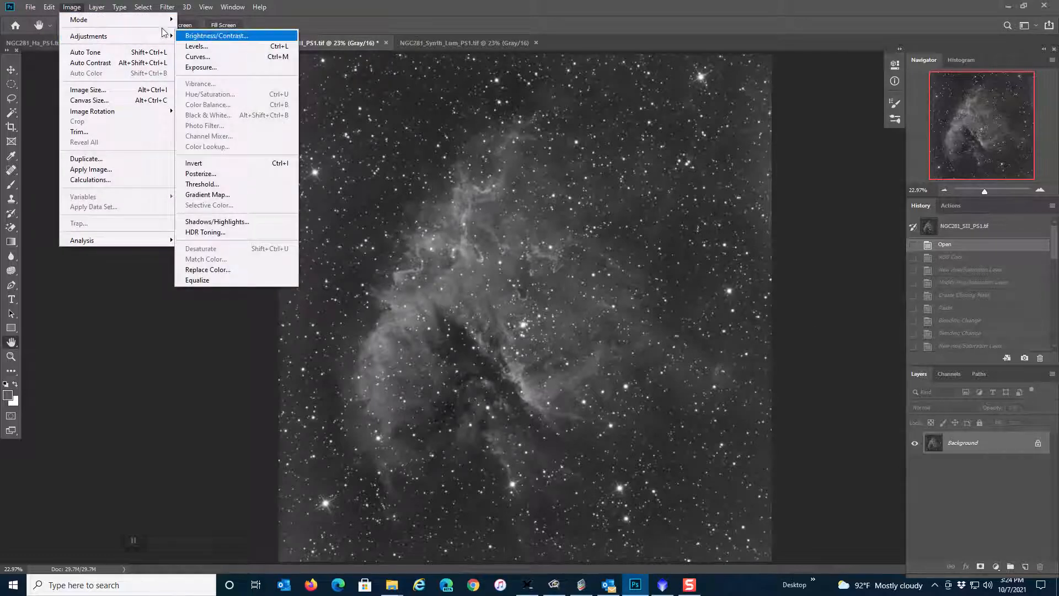
{"action": "mouse_move", "coordinate": [158, 20]}
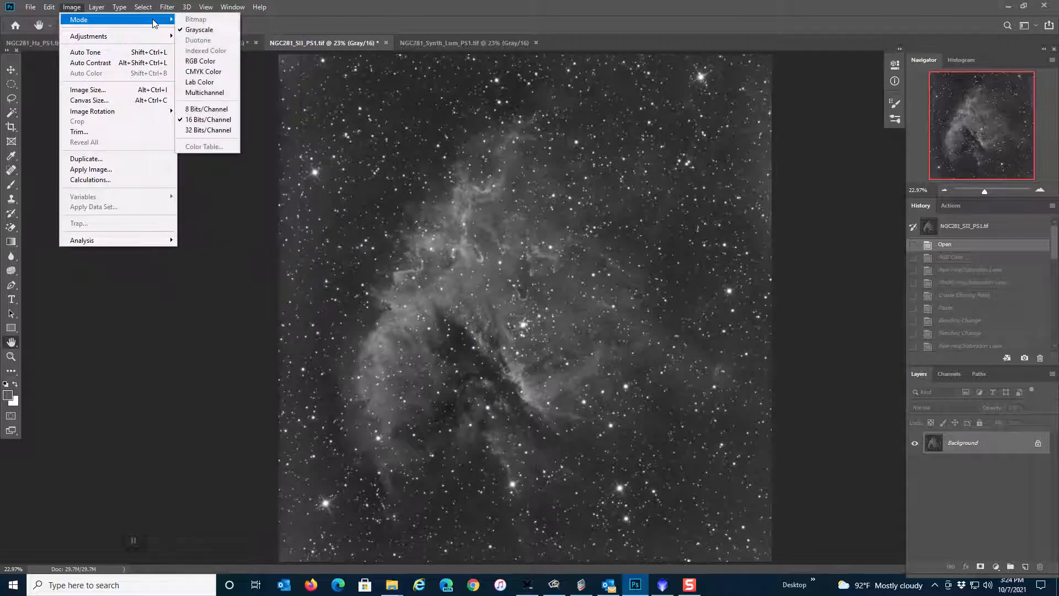
{"action": "left_click", "coordinate": [202, 61]}
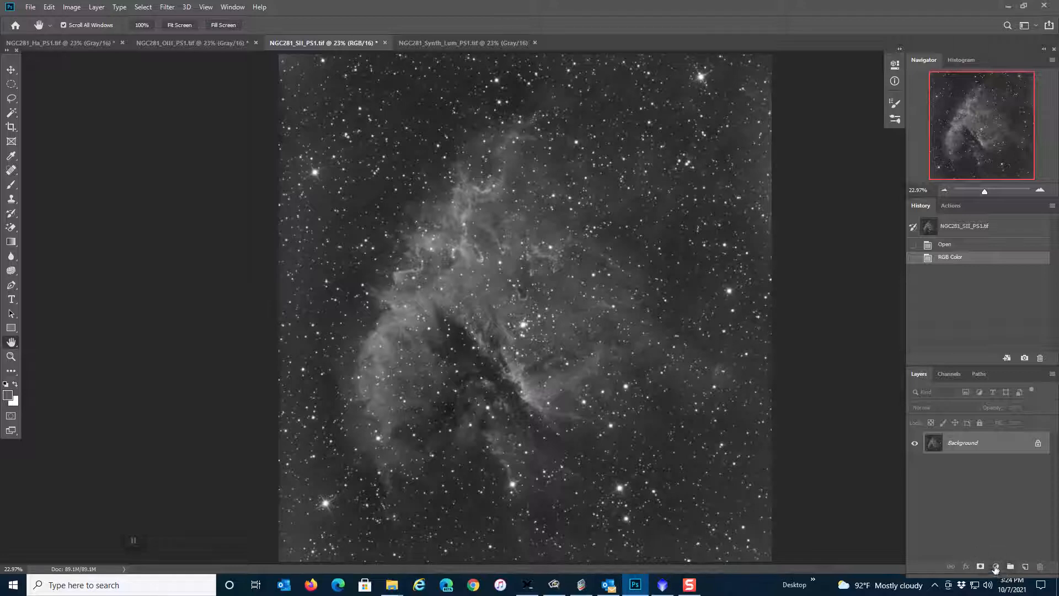
Add a colorized Hue/Saturation adjustment with hue 0, saturation 100 and lightness -50 above the SII background, and clip it to that layer.
{"action": "left_click", "coordinate": [997, 570]}
{"action": "left_click", "coordinate": [994, 461]}
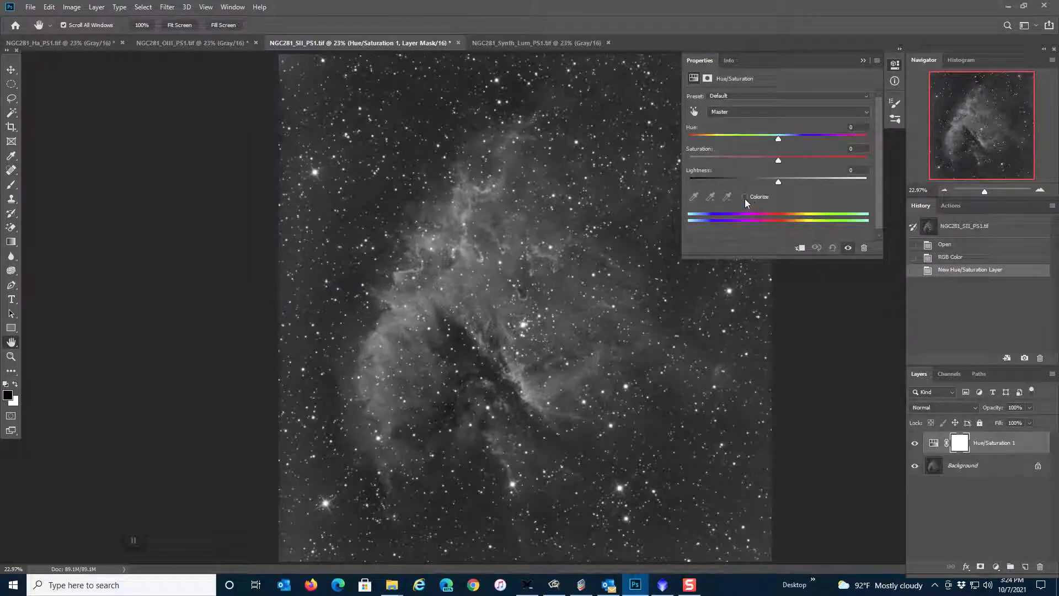
{"action": "left_click", "coordinate": [745, 196]}
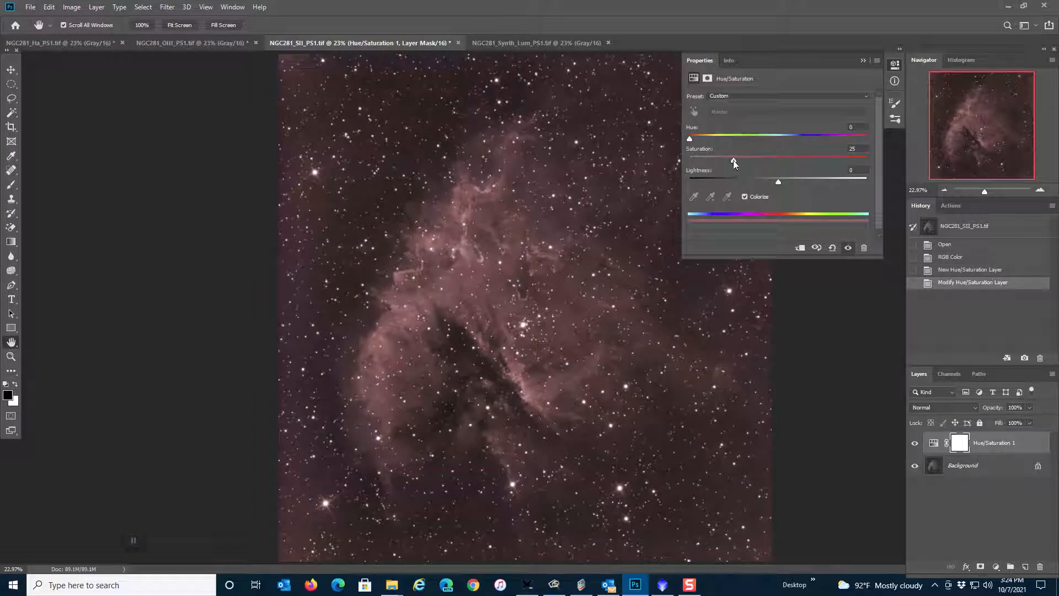
{"action": "left_click_drag", "start_coordinate": [733, 160], "coordinate": [942, 174]}
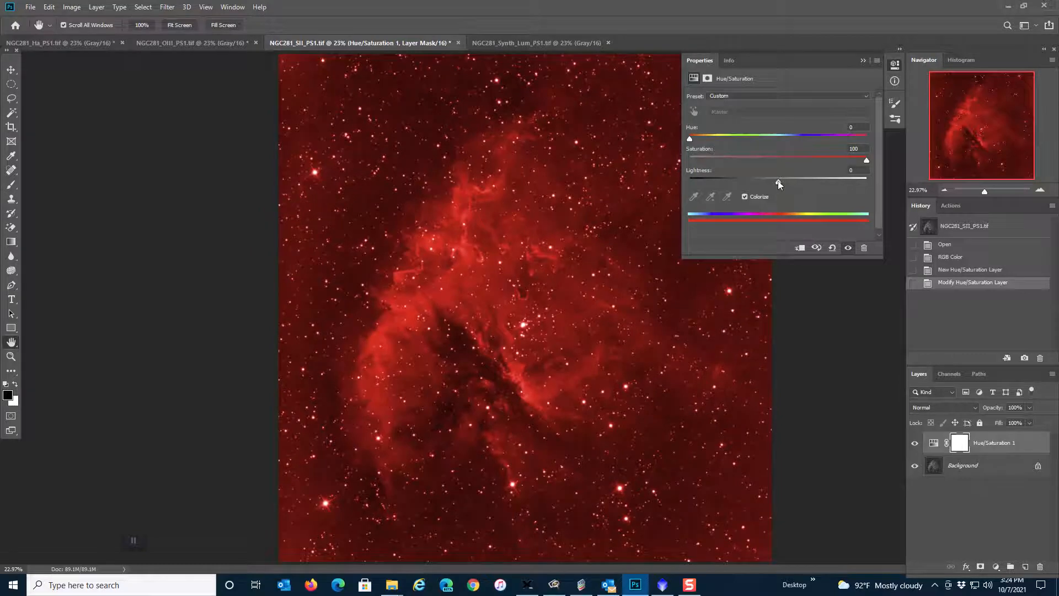
{"action": "left_click_drag", "start_coordinate": [778, 182], "coordinate": [735, 186]}
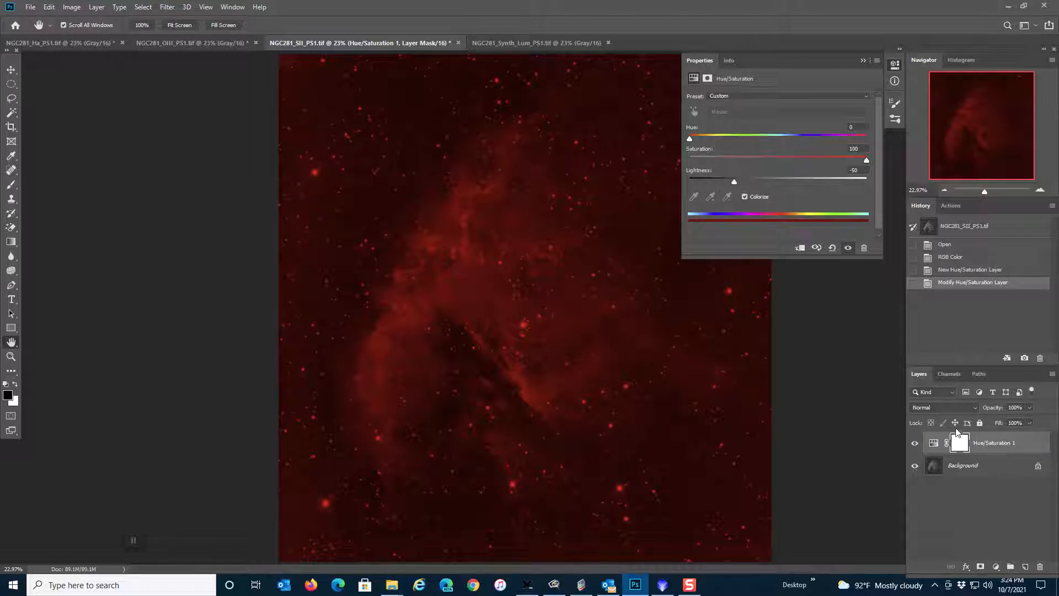
{"action": "left_click", "coordinate": [97, 7]}
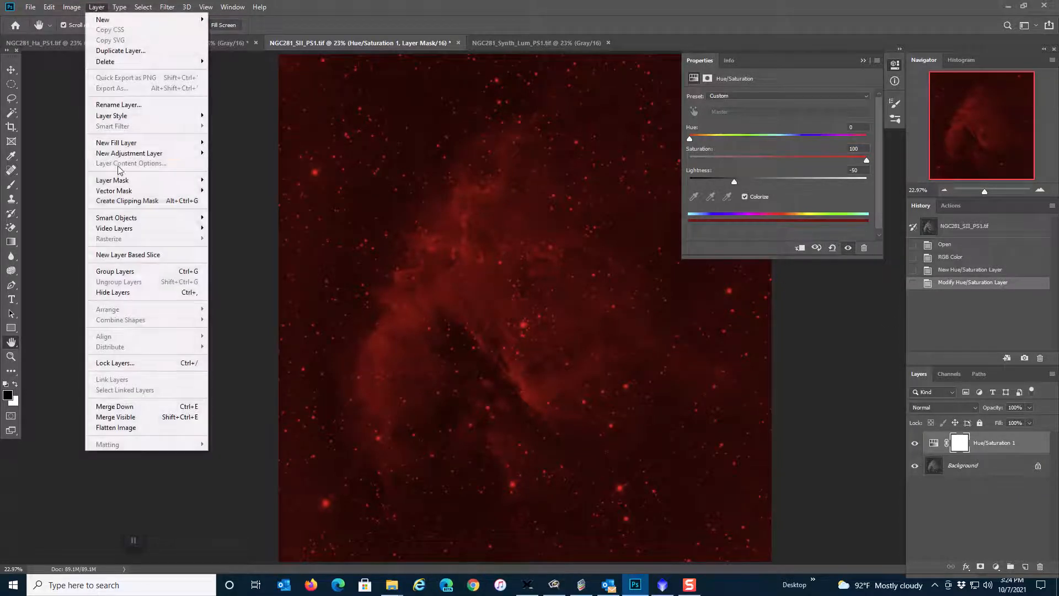
{"action": "left_click", "coordinate": [126, 201]}
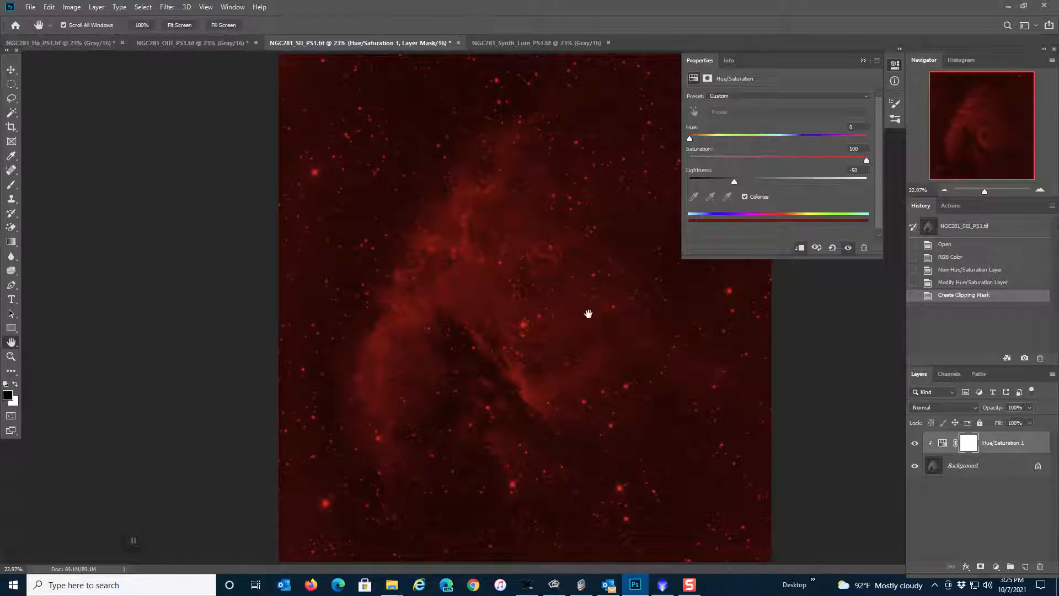
Copy the whole NGC281_Ha_PS1.tif image into the SII document as a new top layer, blended in Screen mode.
{"action": "left_click", "coordinate": [56, 40]}
{"action": "key", "text": "ctrl+a"}
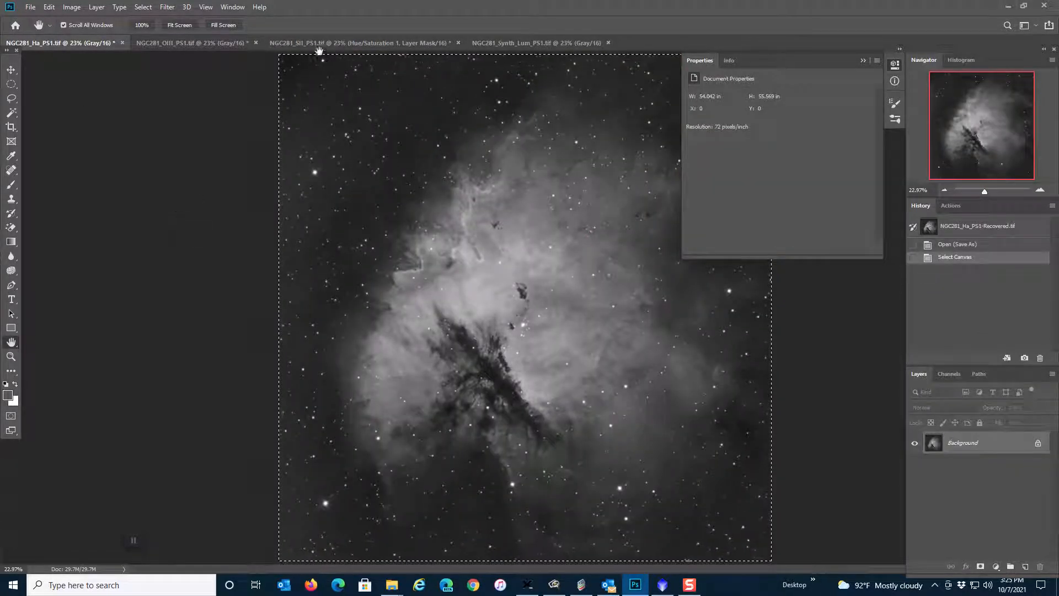
{"action": "left_click", "coordinate": [353, 42]}
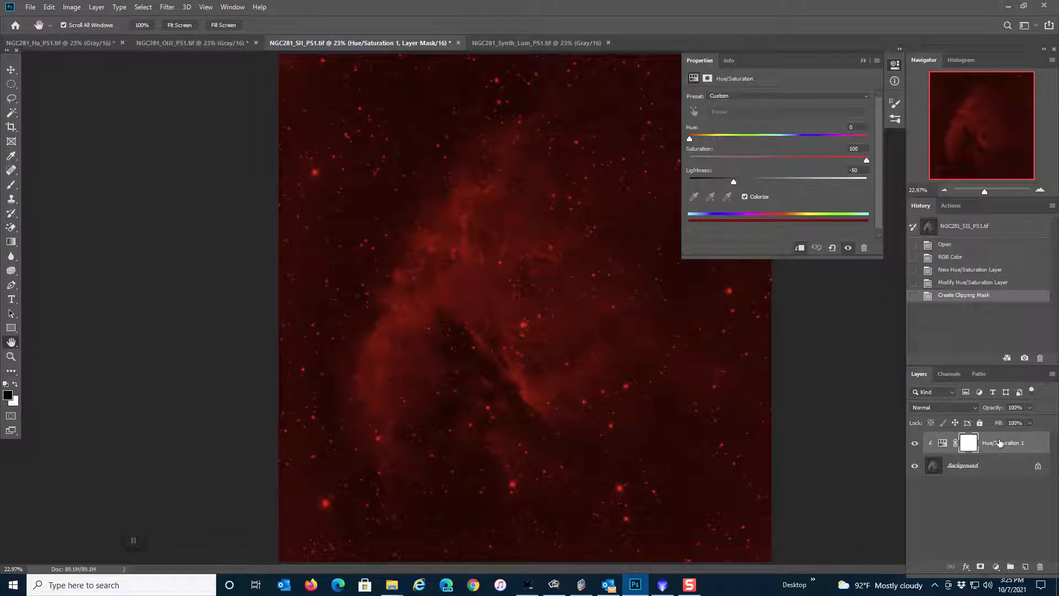
{"action": "key", "text": "ctrl+v"}
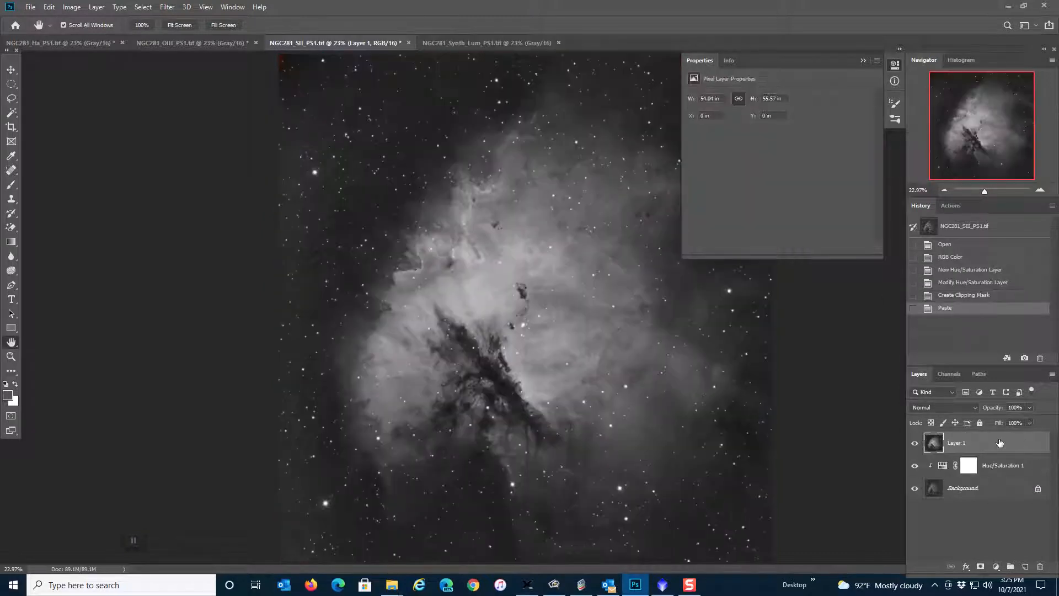
{"action": "left_click", "coordinate": [942, 408]}
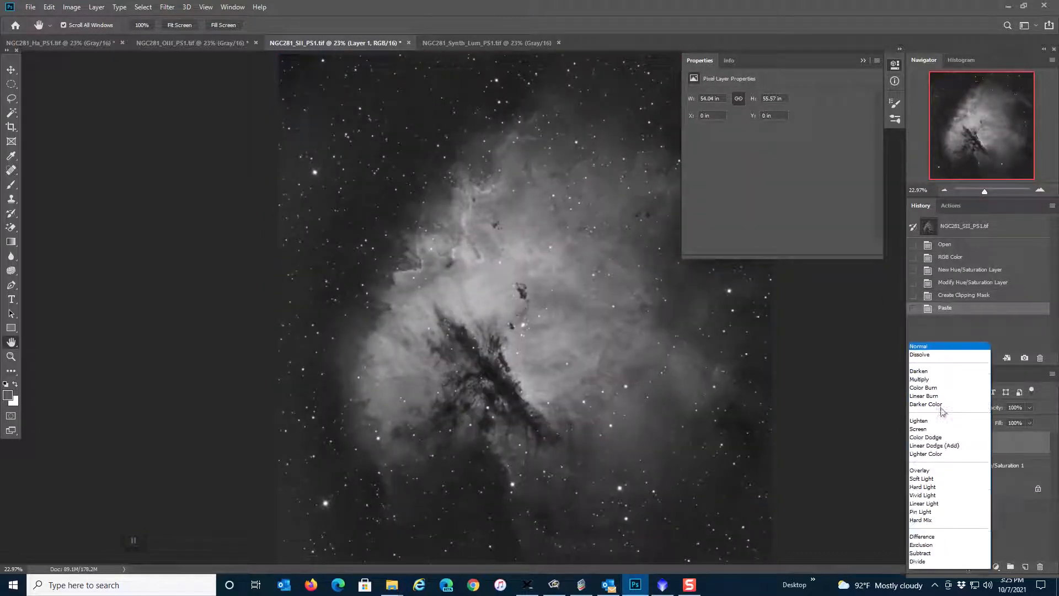
{"action": "left_click", "coordinate": [940, 393]}
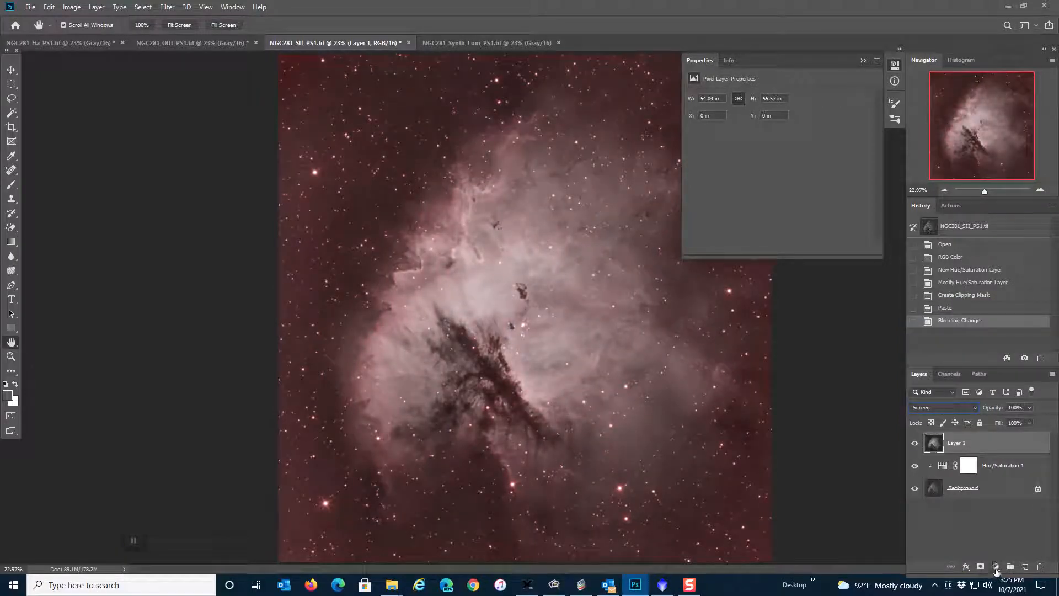
Add a colorized Hue/Saturation adjustment above the pasted Ha layer with hue 120, saturation 100 and lightness -50.
{"action": "left_click", "coordinate": [996, 566]}
{"action": "left_click", "coordinate": [993, 465]}
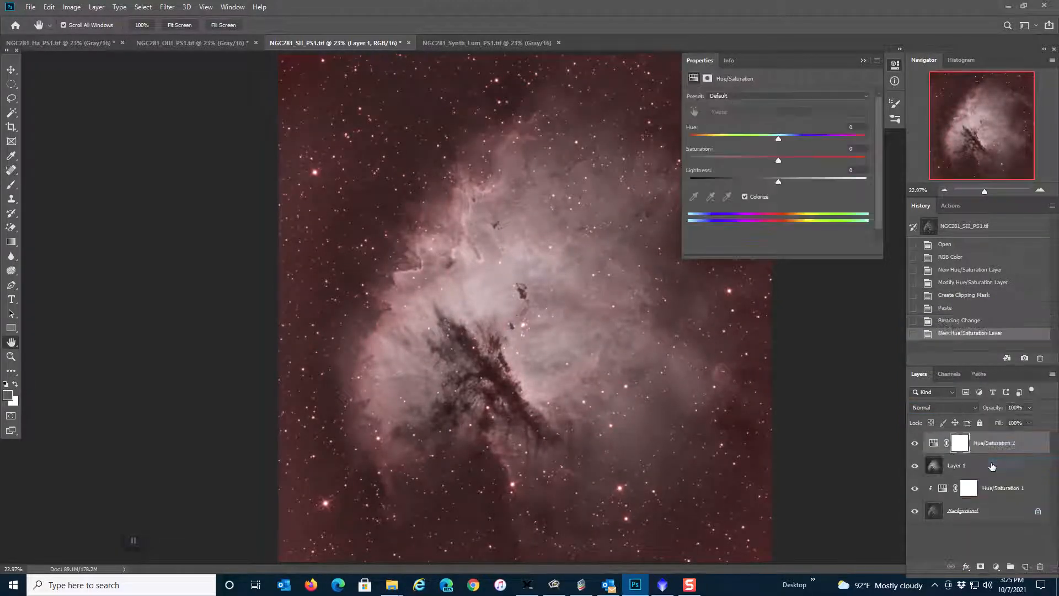
{"action": "left_click", "coordinate": [746, 197]}
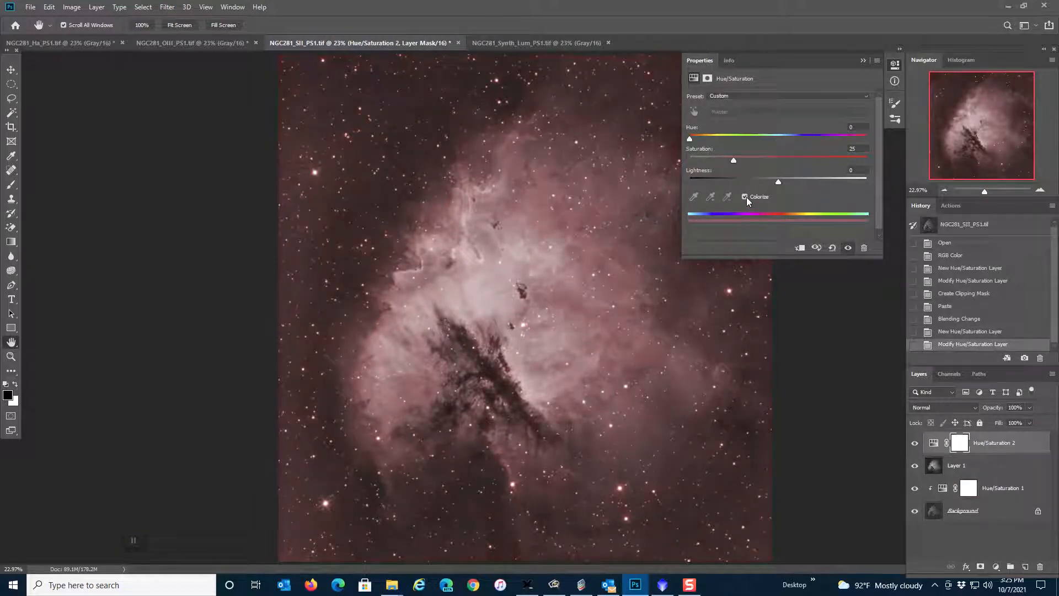
{"action": "left_click", "coordinate": [852, 128]}
{"action": "type", "text": "120"}
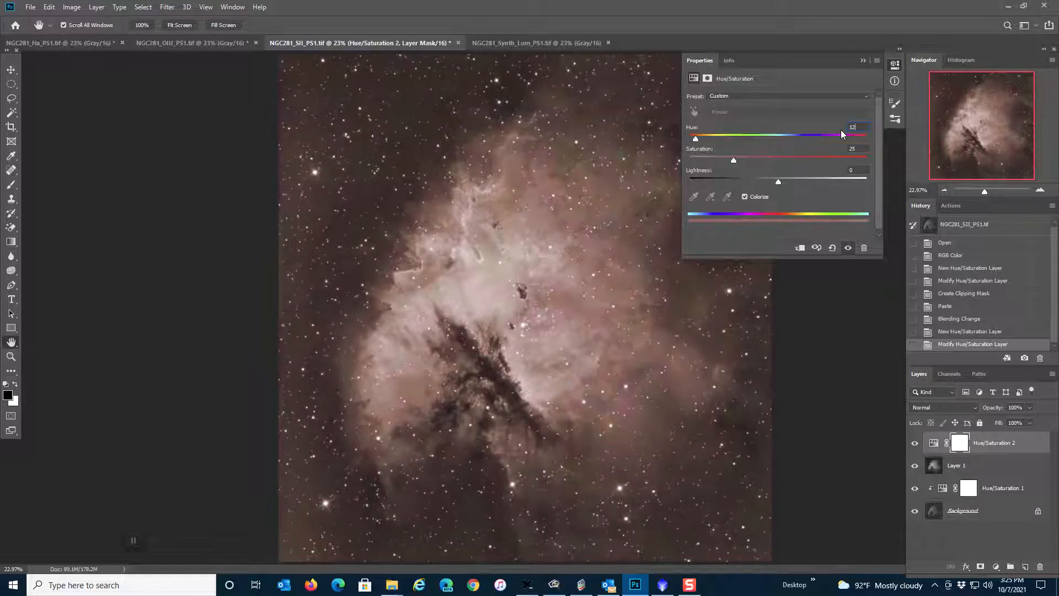
{"action": "left_click", "coordinate": [858, 147]}
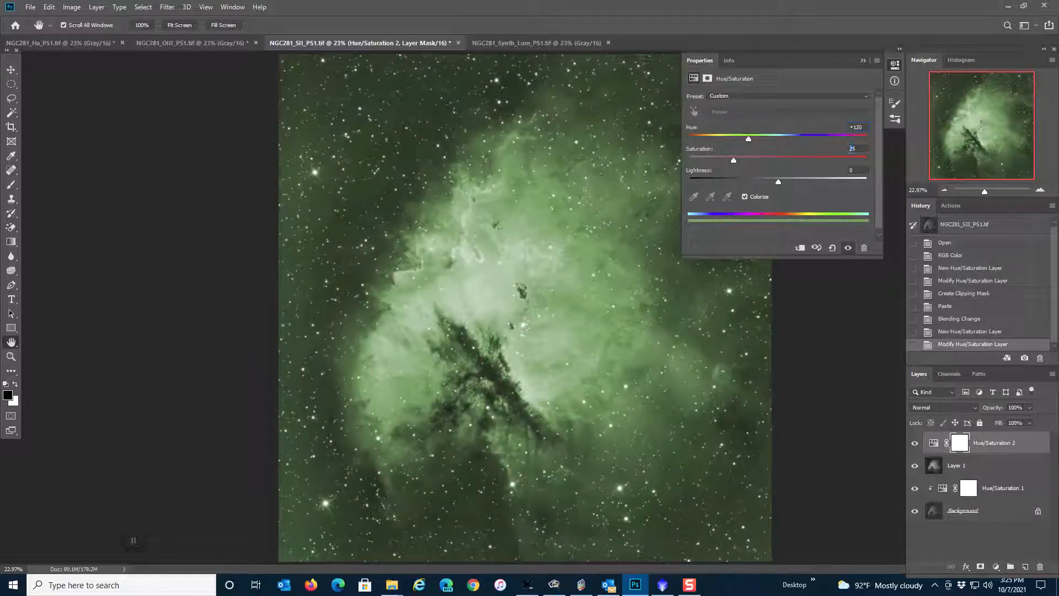
{"action": "left_click_drag", "start_coordinate": [734, 160], "coordinate": [868, 160]}
{"action": "left_click_drag", "start_coordinate": [778, 183], "coordinate": [735, 182]}
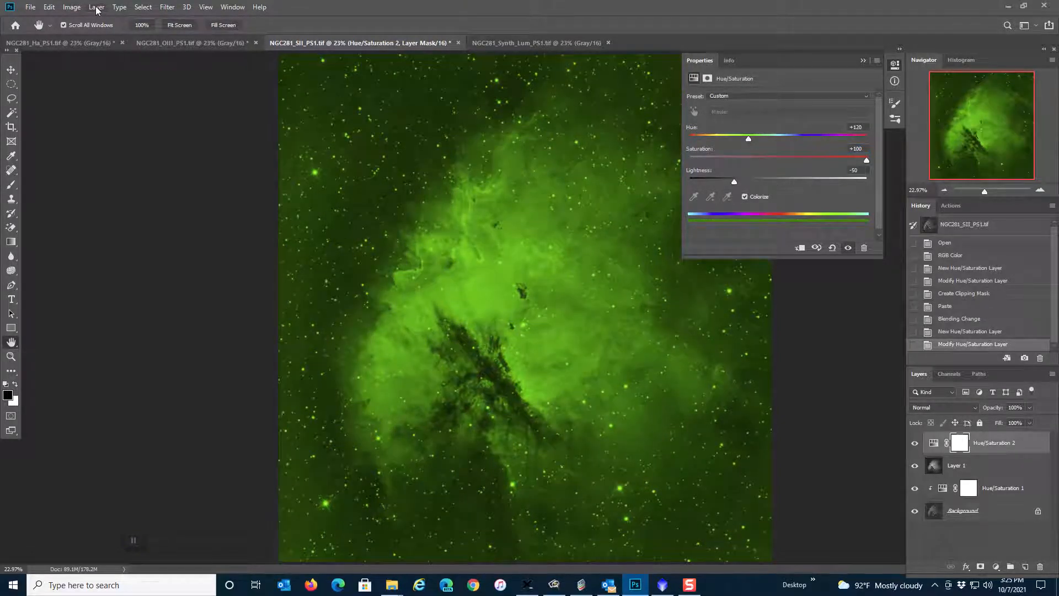
Clip the green Hue/Saturation adjustment to the Ha layer beneath it, keeping the adjustment layer selected.
{"action": "left_click", "coordinate": [96, 8]}
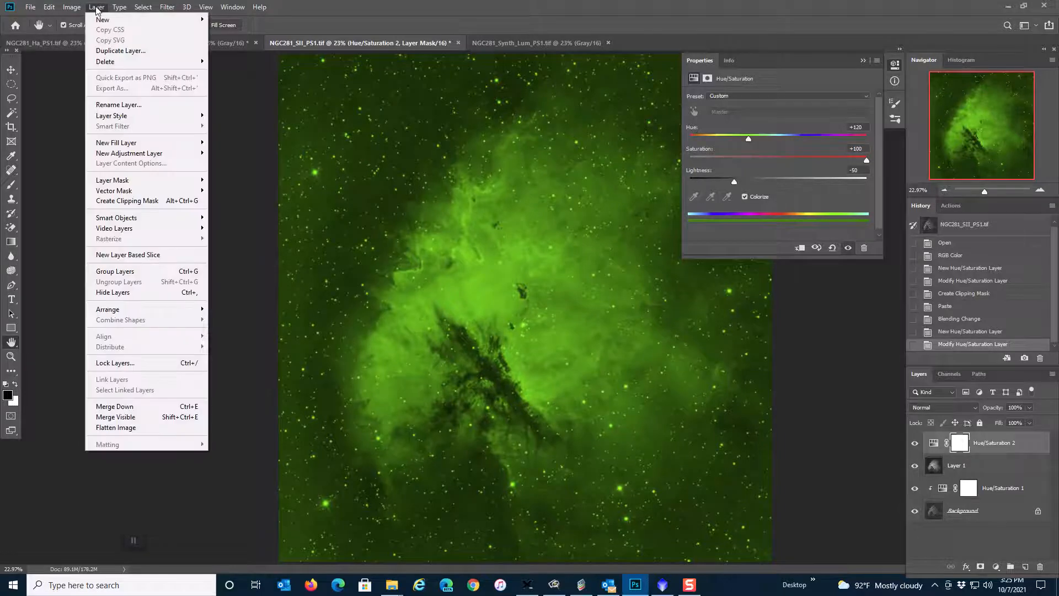
{"action": "left_click", "coordinate": [128, 202]}
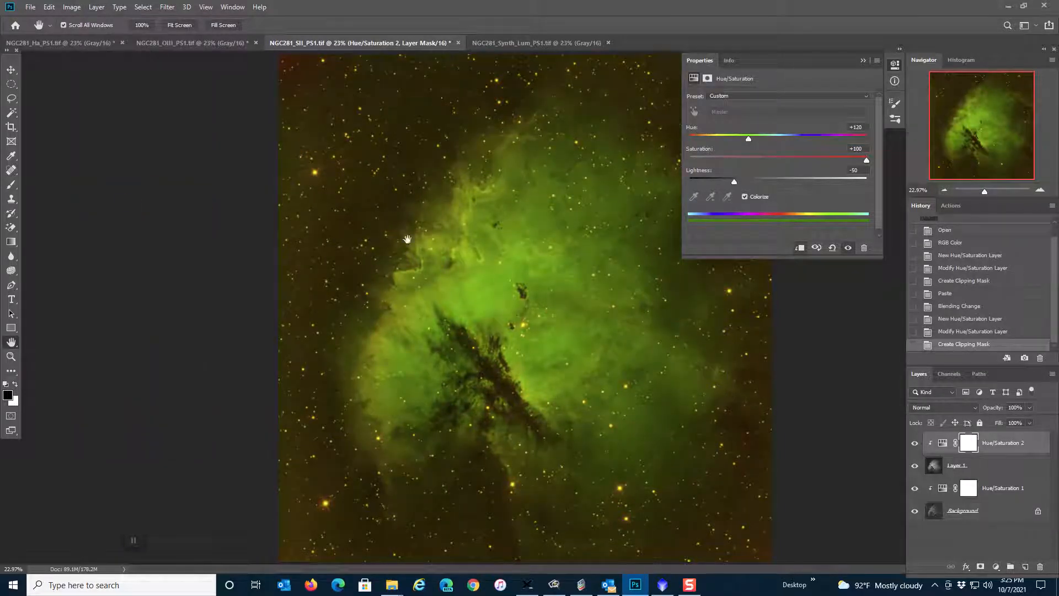
{"action": "left_click", "coordinate": [988, 468]}
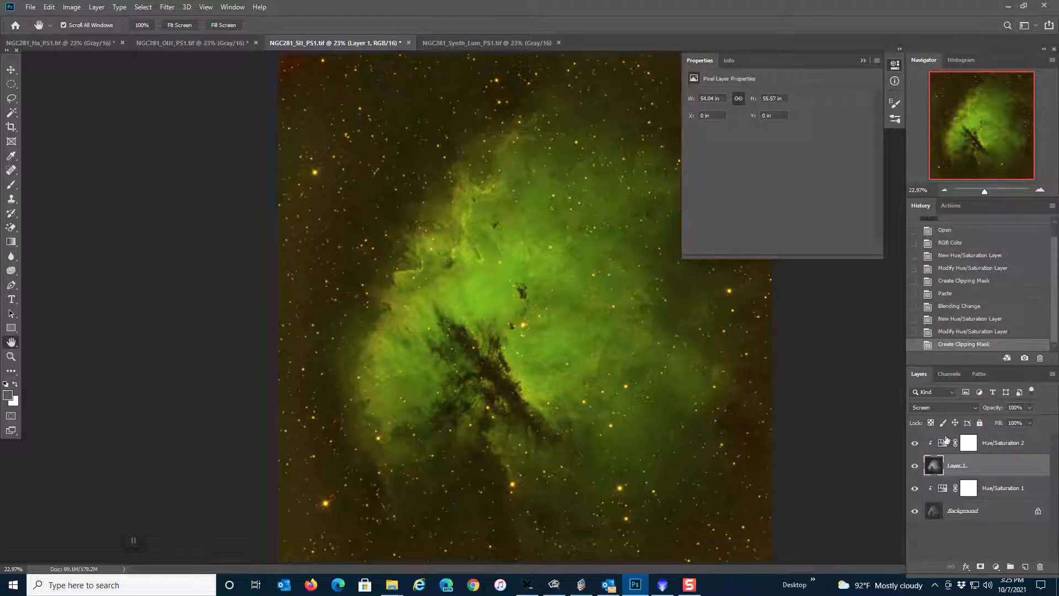
{"action": "left_click", "coordinate": [996, 445]}
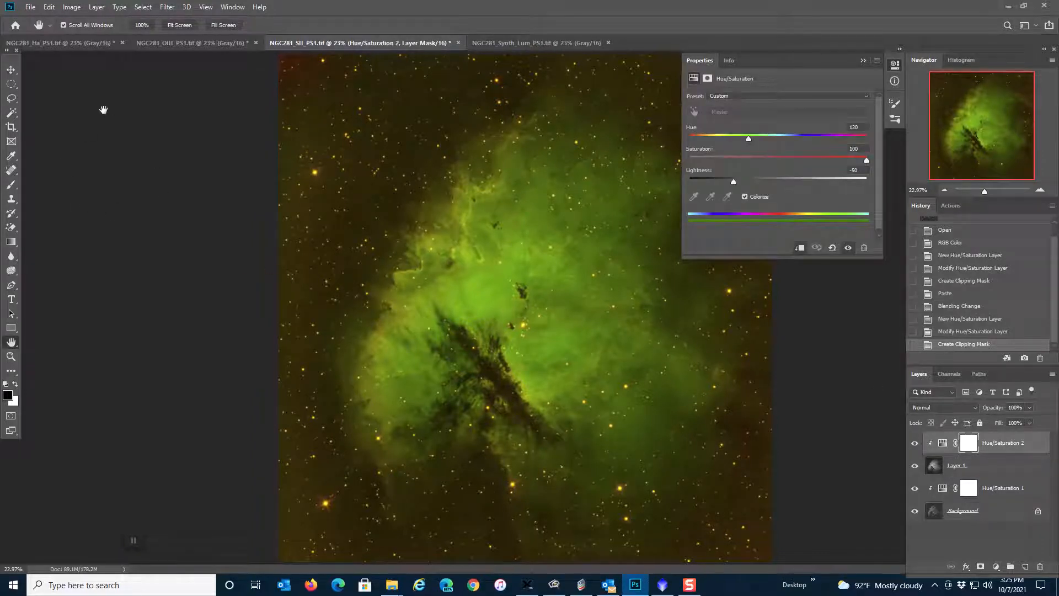
Copy the whole NGC281_OIII_PS1.tif image into the SII document as a new top layer, blended in Screen mode.
{"action": "left_click", "coordinate": [171, 42]}
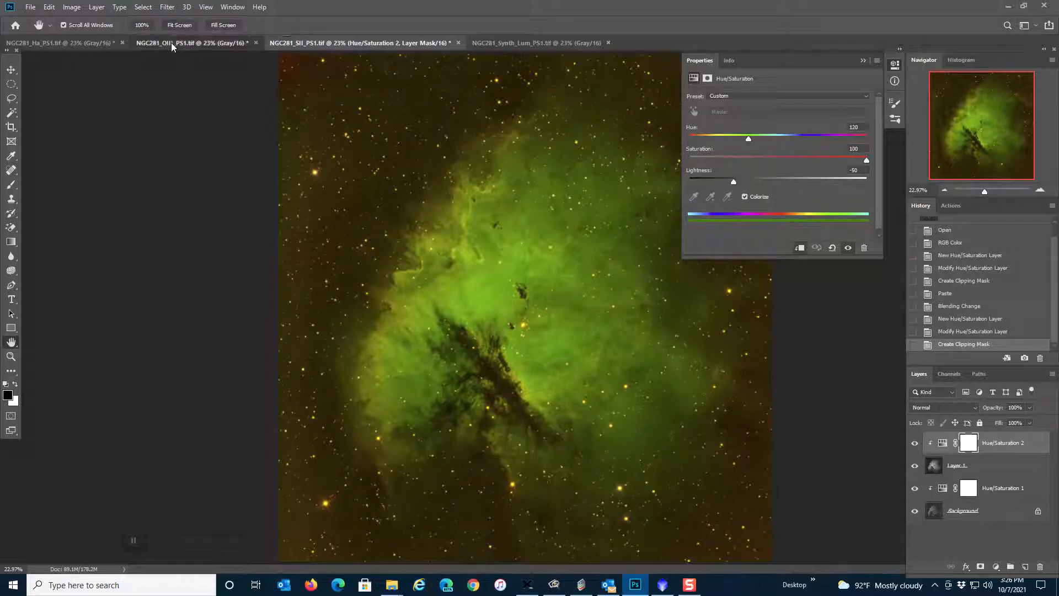
{"action": "key", "text": "ctrl+a"}
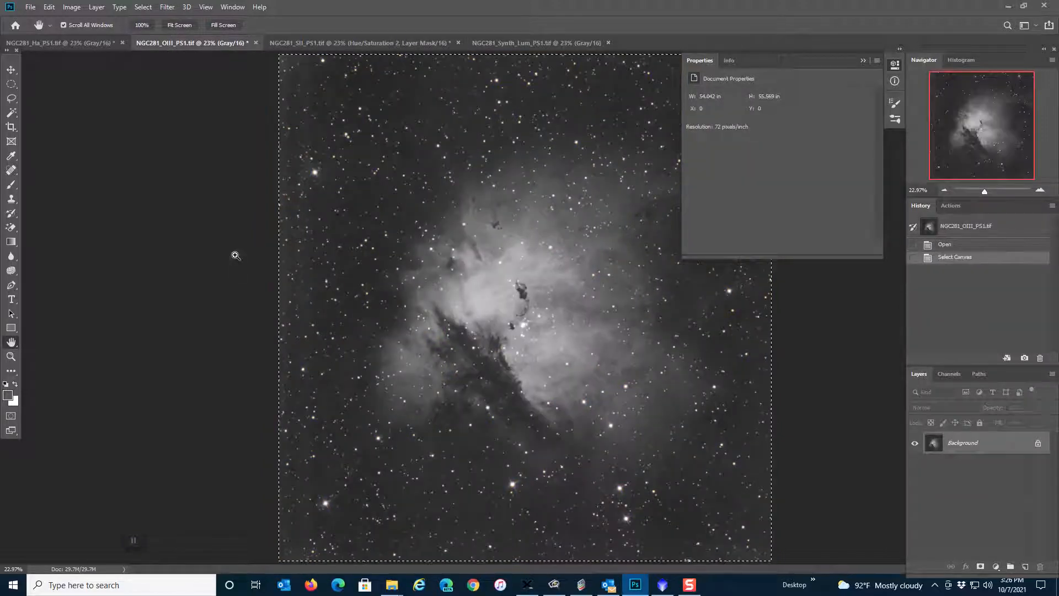
{"action": "left_click", "coordinate": [356, 42]}
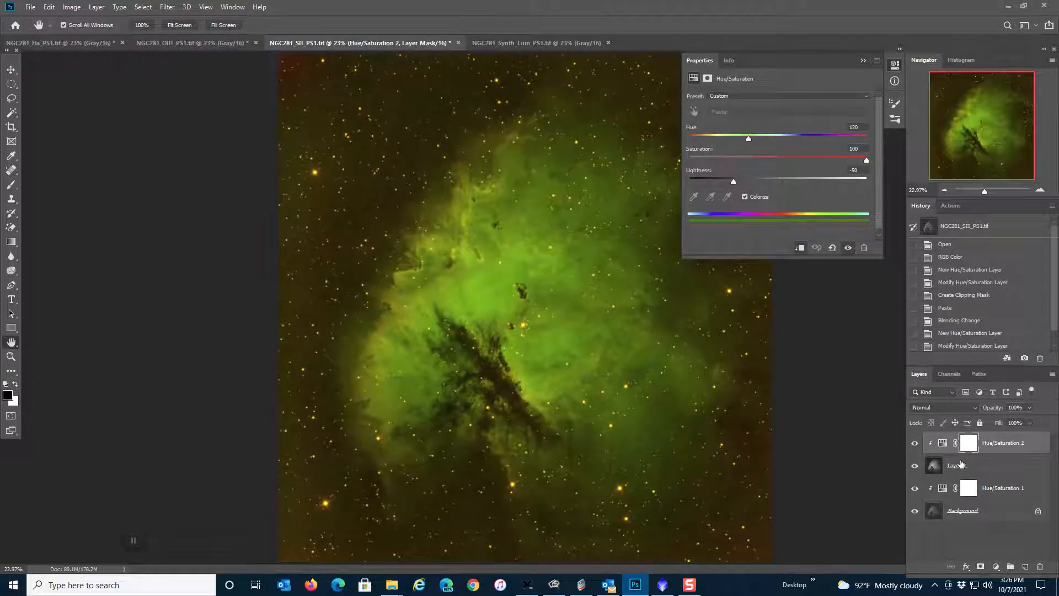
{"action": "key", "text": "ctrl+v"}
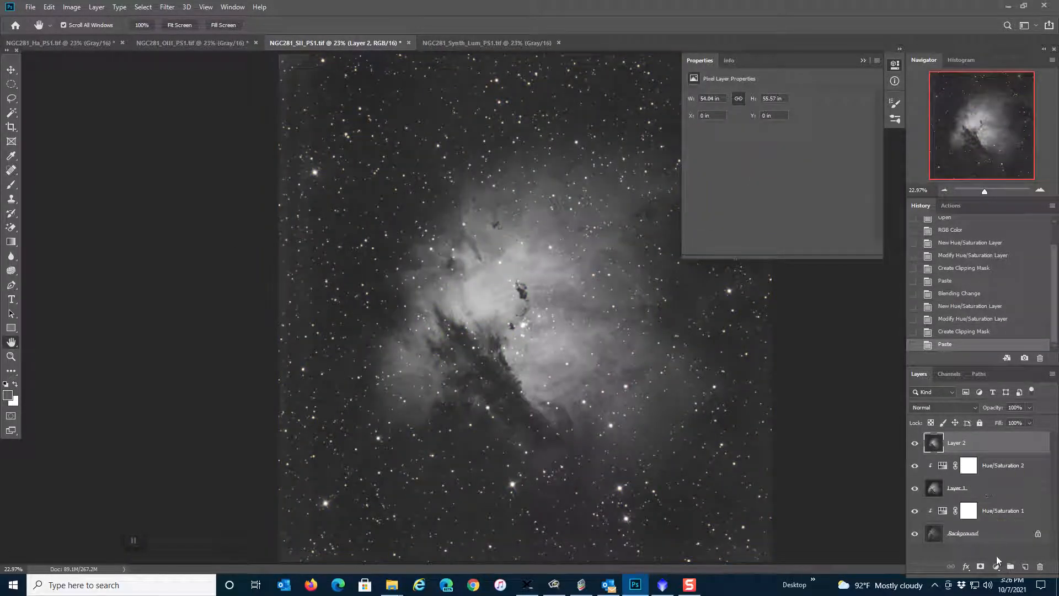
{"action": "left_click", "coordinate": [936, 408]}
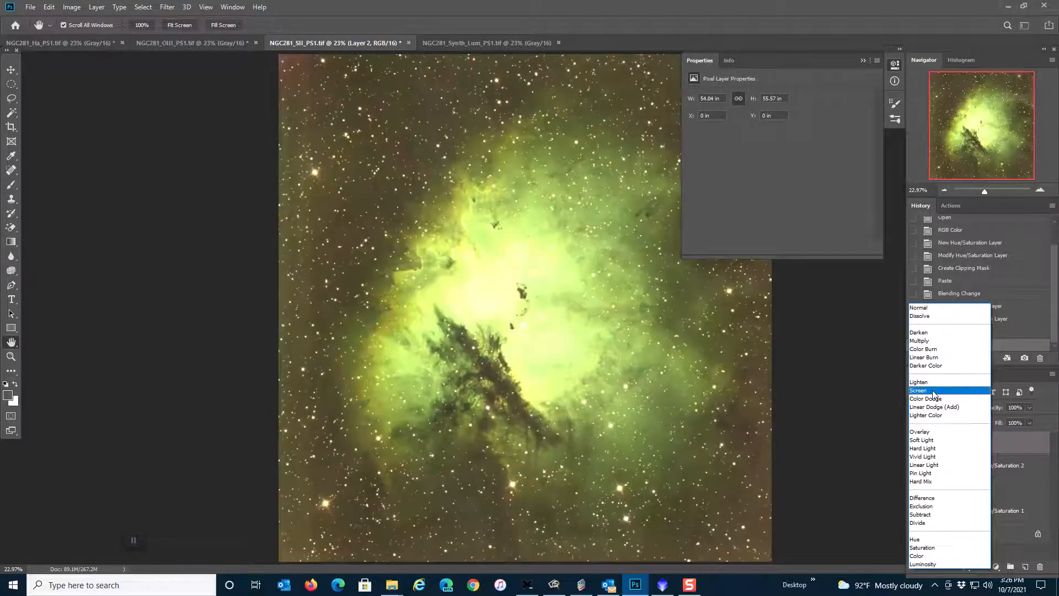
{"action": "left_click", "coordinate": [918, 504]}
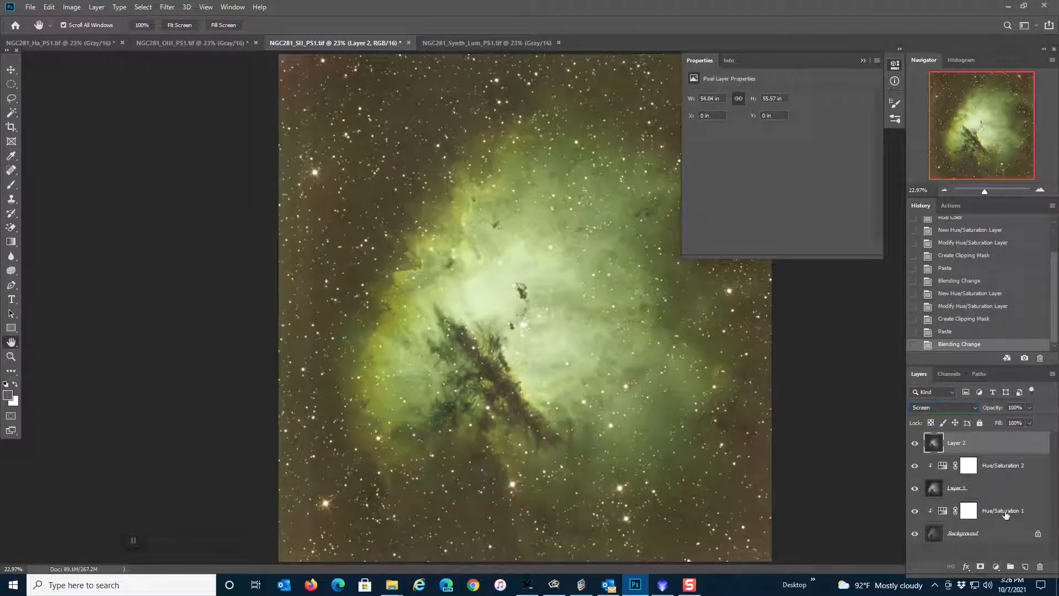
Add a colorized Hue/Saturation adjustment above the pasted OIII layer with hue 240, saturation 100 and lightness -50.
{"action": "left_click", "coordinate": [996, 567]}
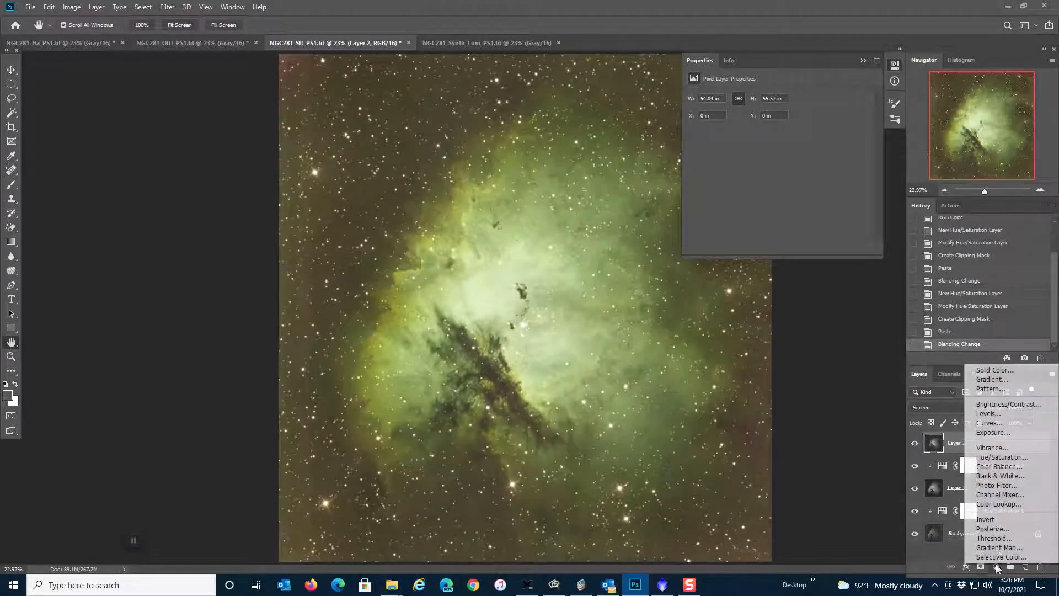
{"action": "left_click", "coordinate": [997, 457]}
{"action": "left_click", "coordinate": [746, 196]}
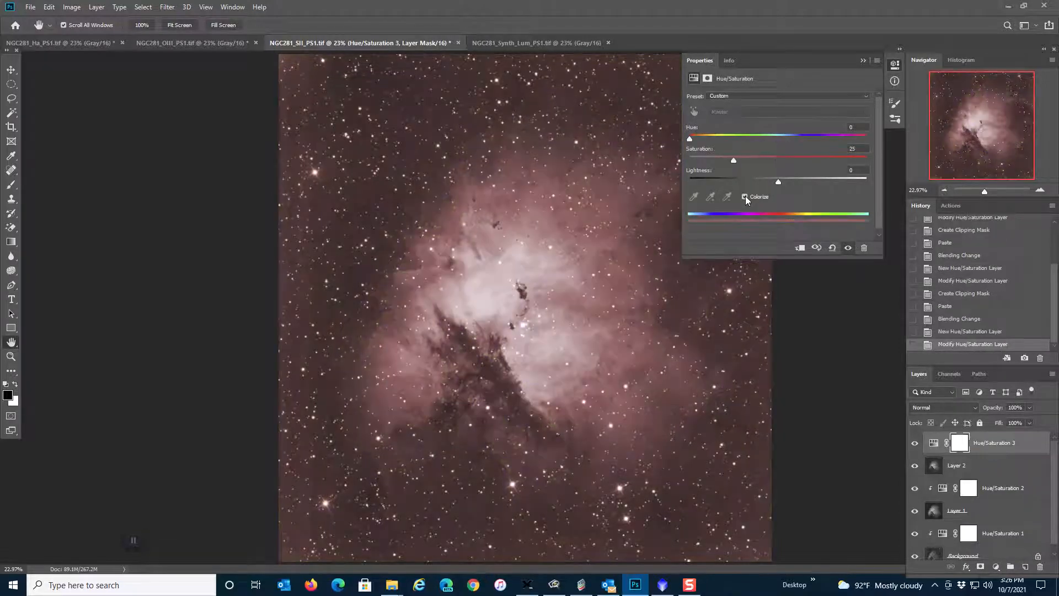
{"action": "left_click", "coordinate": [854, 128]}
{"action": "type", "text": "240"}
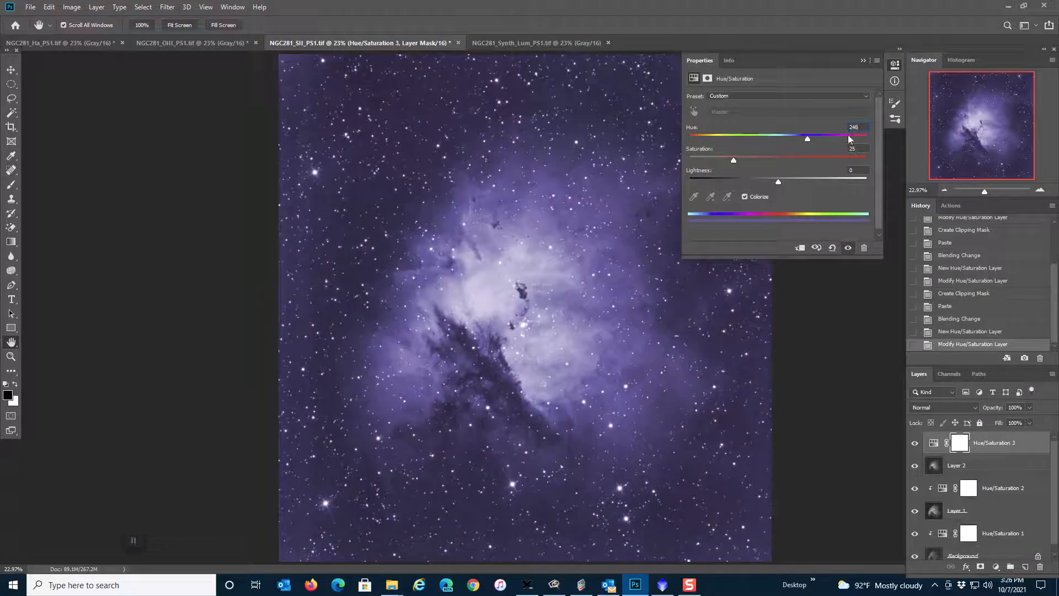
{"action": "left_click_drag", "start_coordinate": [734, 162], "coordinate": [892, 160]}
{"action": "left_click_drag", "start_coordinate": [779, 180], "coordinate": [733, 186]}
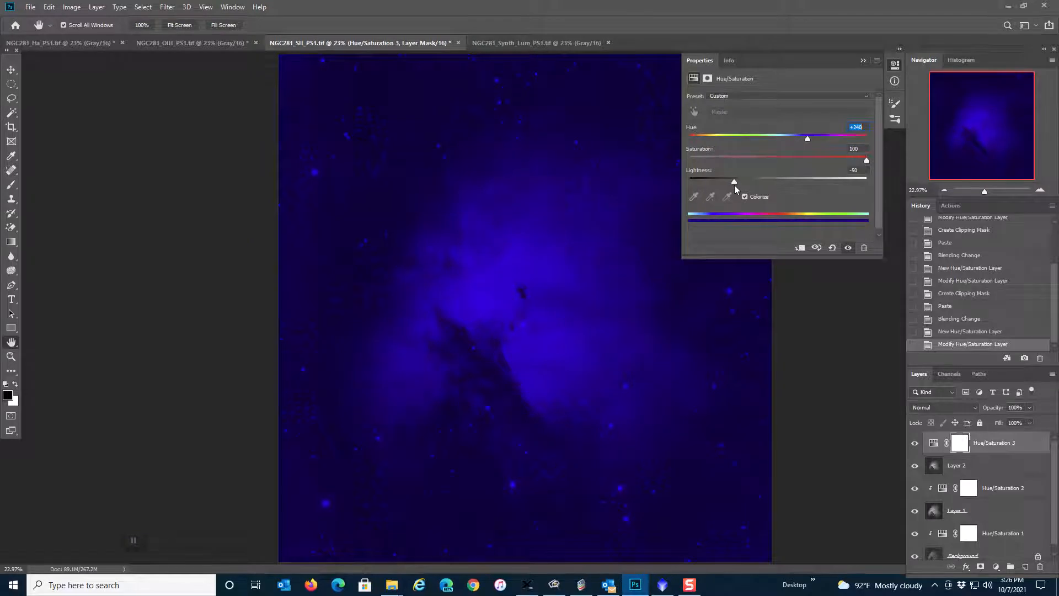
Clip the blue Hue/Saturation adjustment to the OIII layer beneath it and rename that image layer OIII Blue.
{"action": "left_click", "coordinate": [95, 8]}
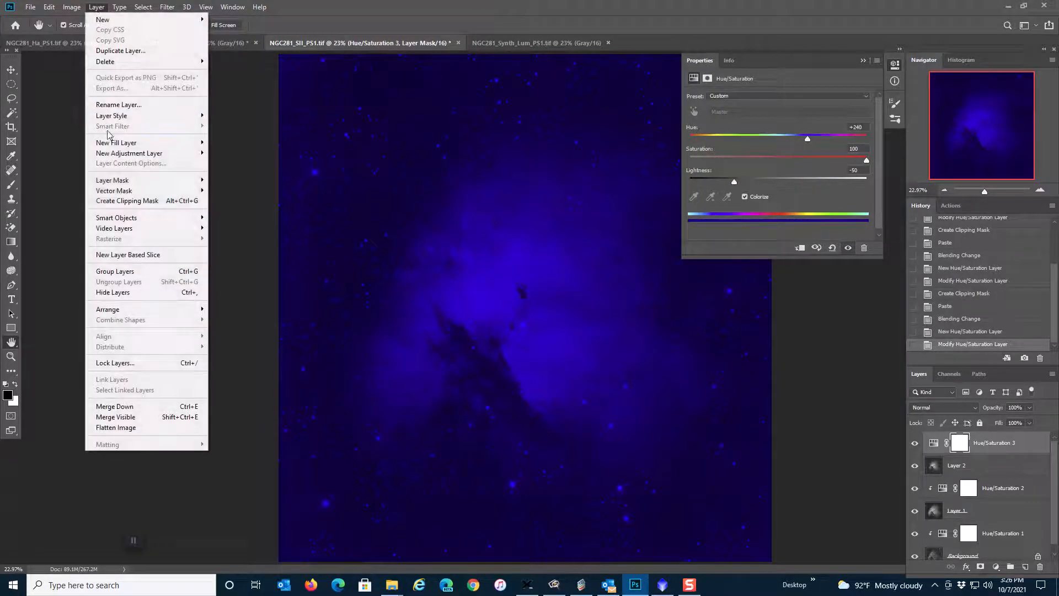
{"action": "left_click", "coordinate": [112, 200]}
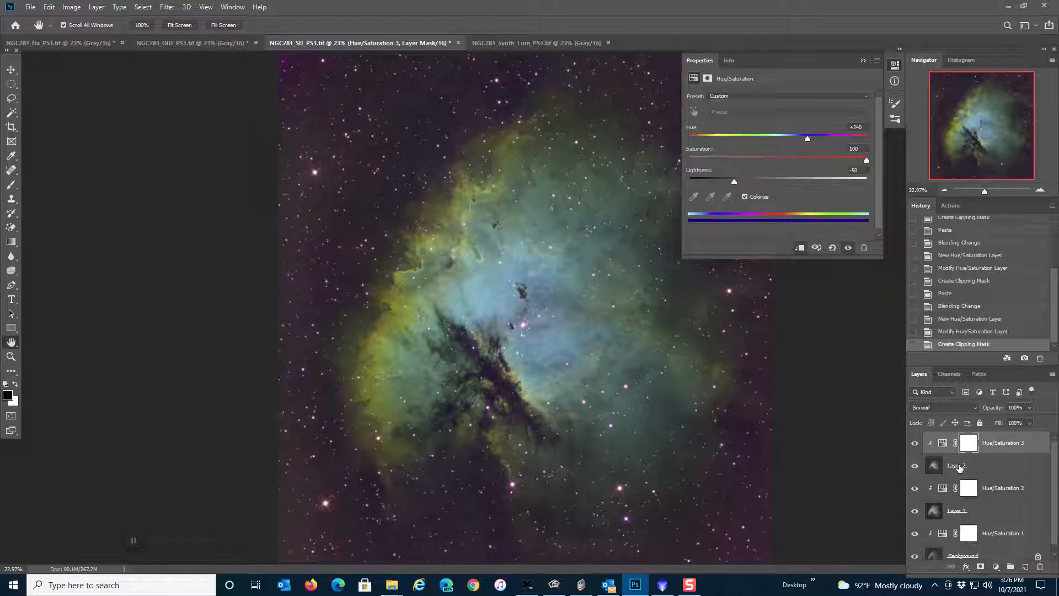
{"action": "double_click", "coordinate": [958, 466]}
{"action": "type", "text": "OIII"}
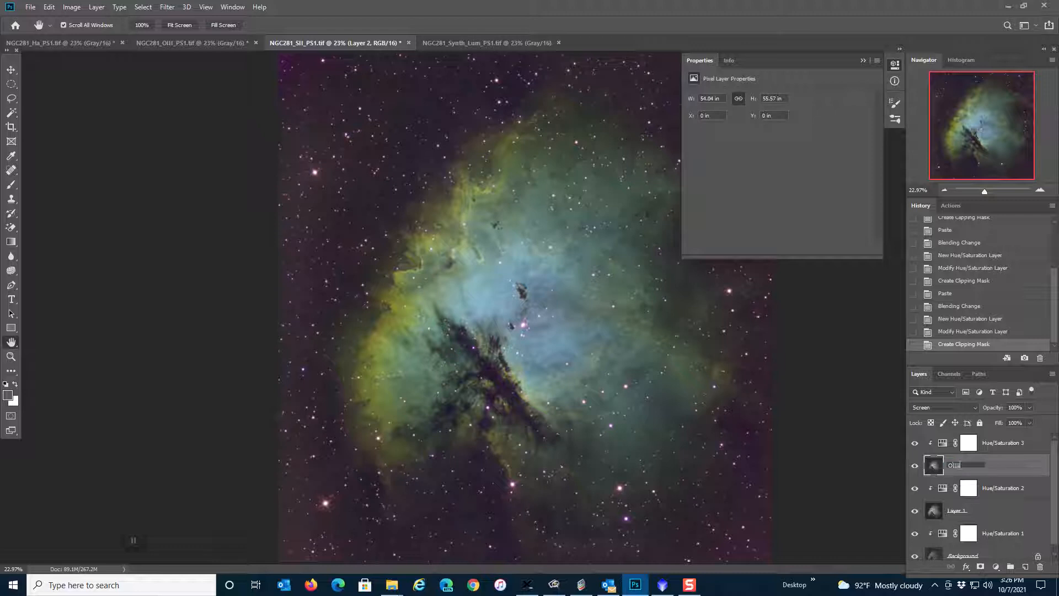
{"action": "type", "text": " Blue"}
{"action": "key", "text": "Return"}
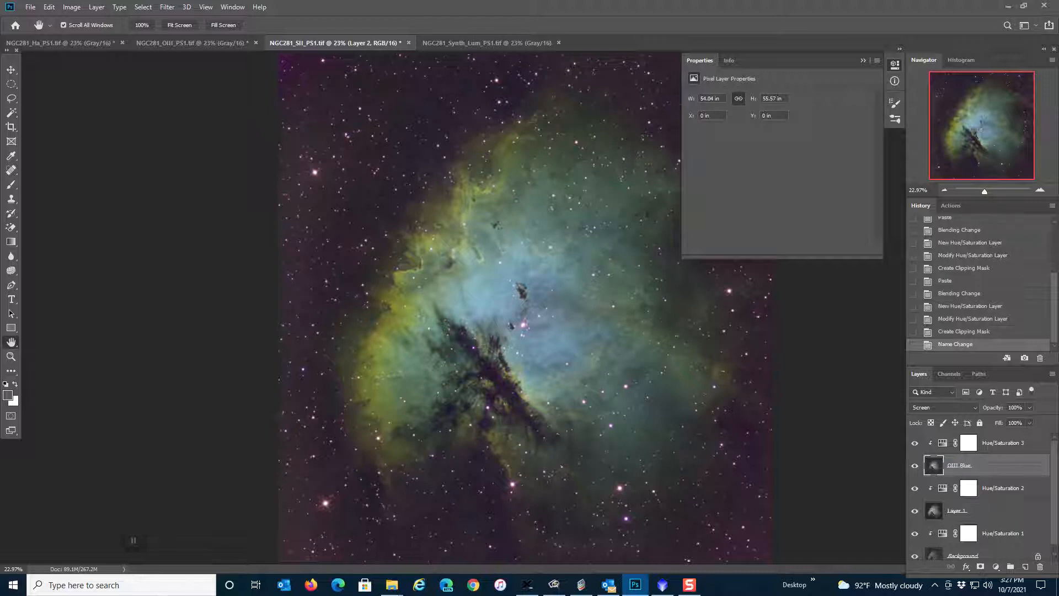
Rename the Ha image layer Ha Green and convert the Background into a regular layer named SII Red.
{"action": "double_click", "coordinate": [959, 511]}
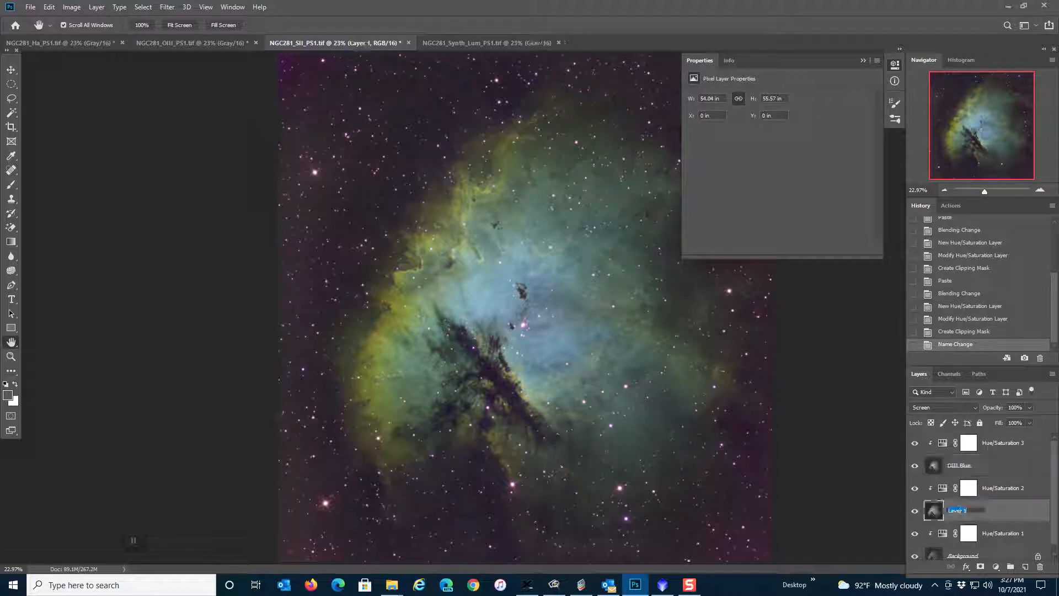
{"action": "type", "text": "Ha Green"}
{"action": "key", "text": "Return"}
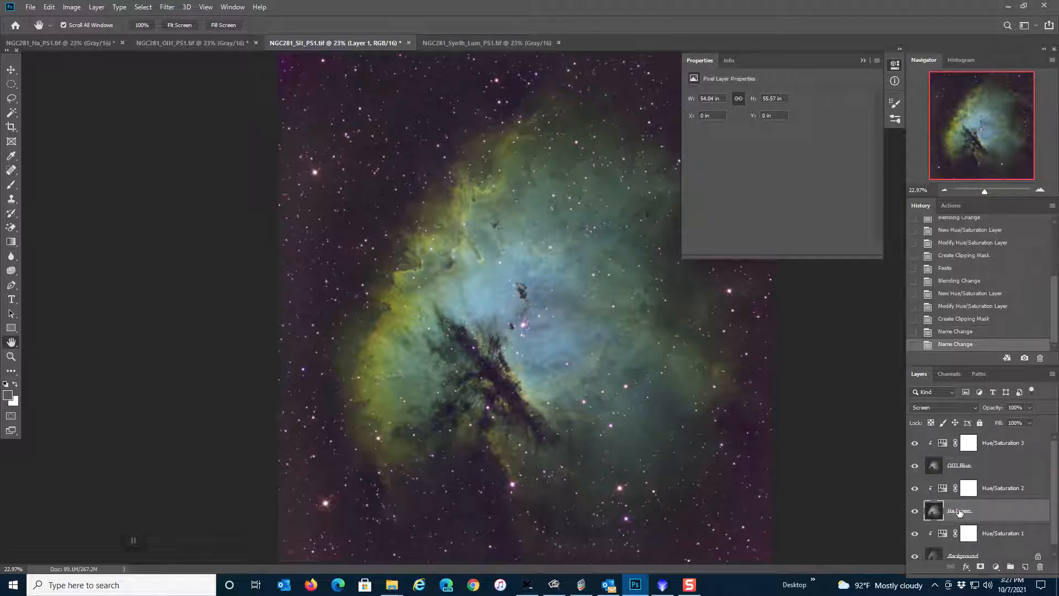
{"action": "double_click", "coordinate": [964, 557]}
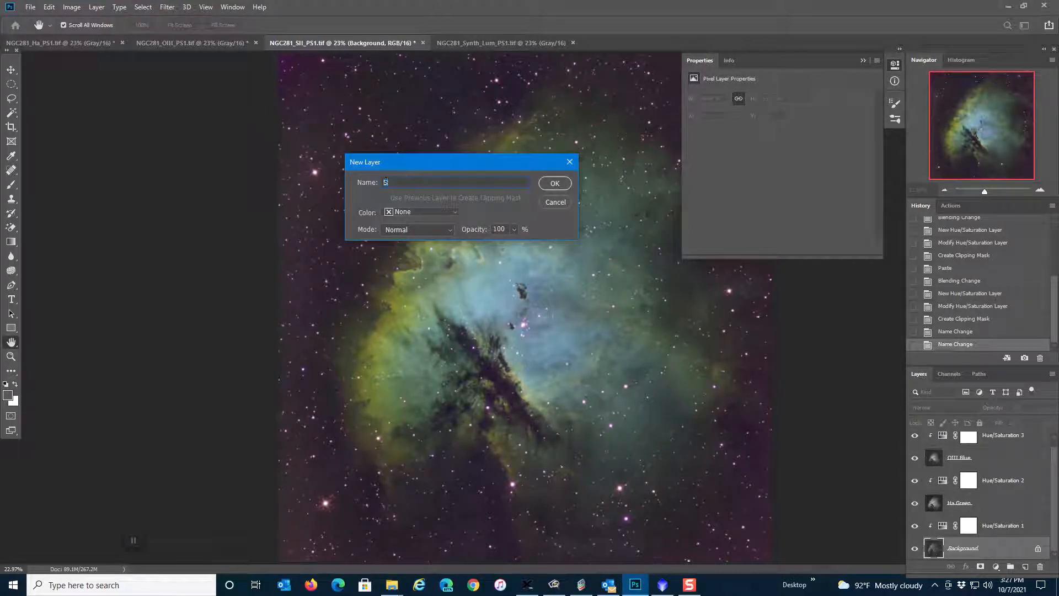
{"action": "type", "text": "SII Red"}
{"action": "key", "text": "Return"}
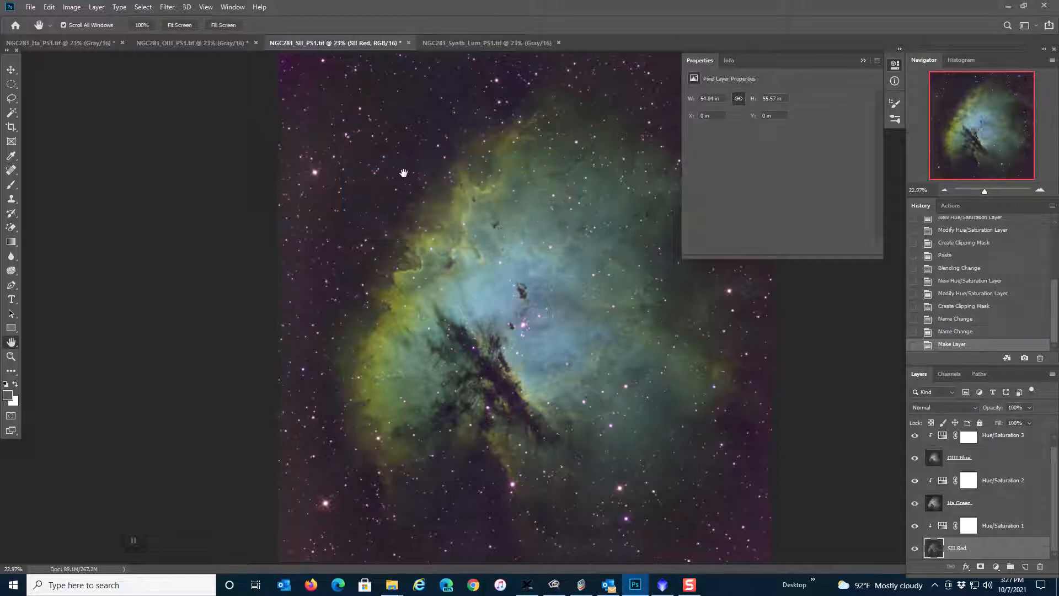
Add a clipped Levels adjustment directly above each of the SII Red, Ha Green and OIII Blue image layers.
{"action": "left_click", "coordinate": [996, 570]}
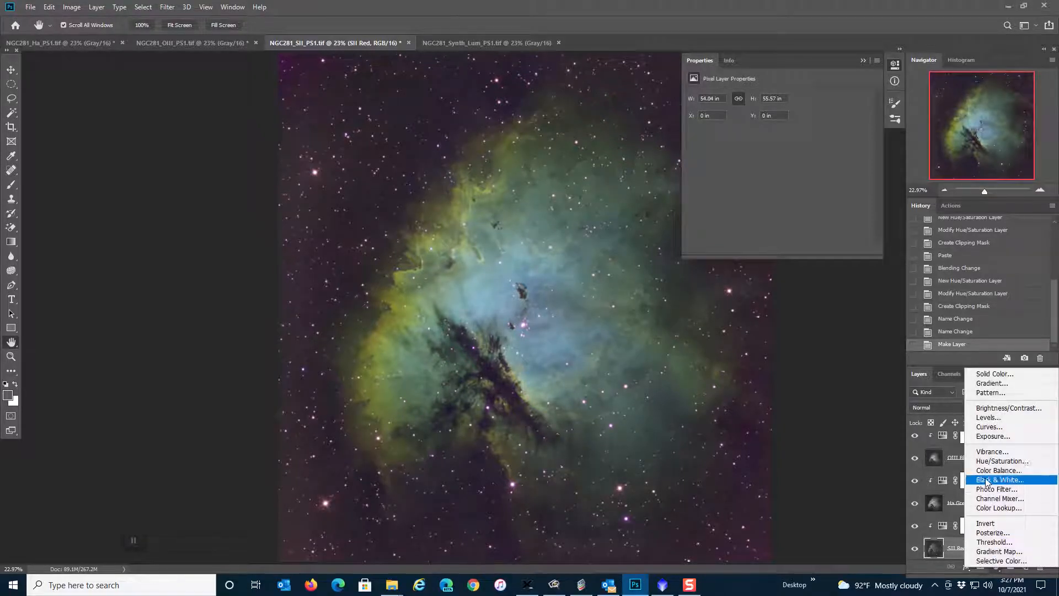
{"action": "left_click", "coordinate": [991, 417]}
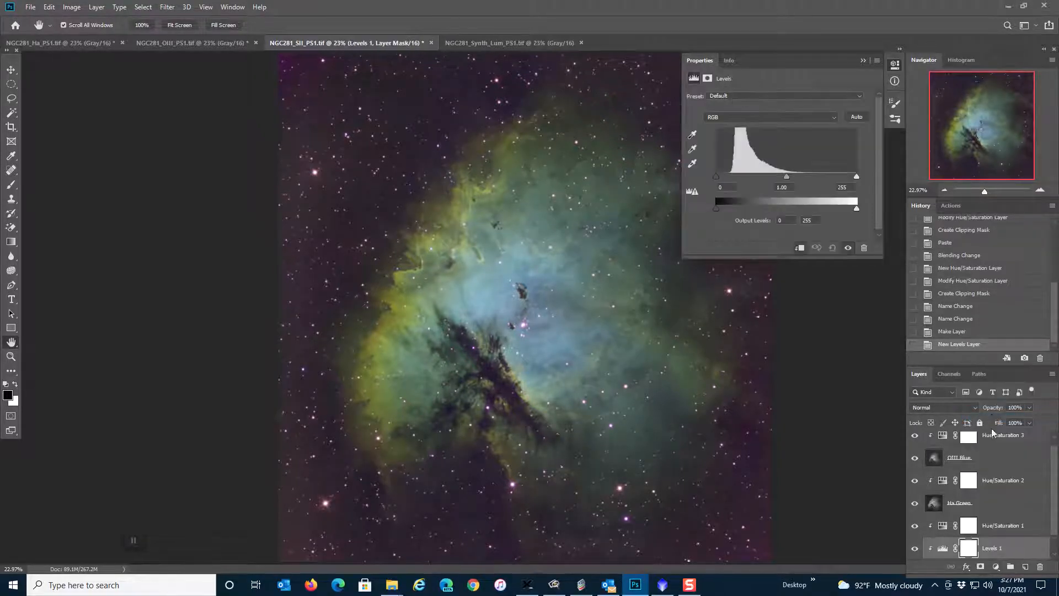
{"action": "left_click", "coordinate": [987, 503]}
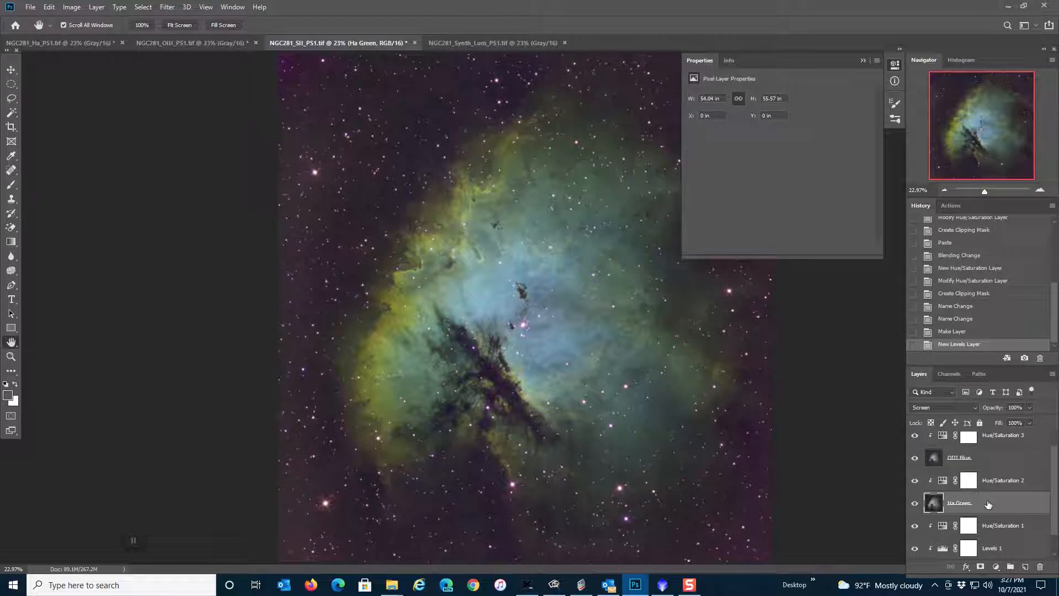
{"action": "left_click", "coordinate": [997, 569]}
{"action": "left_click", "coordinate": [991, 416]}
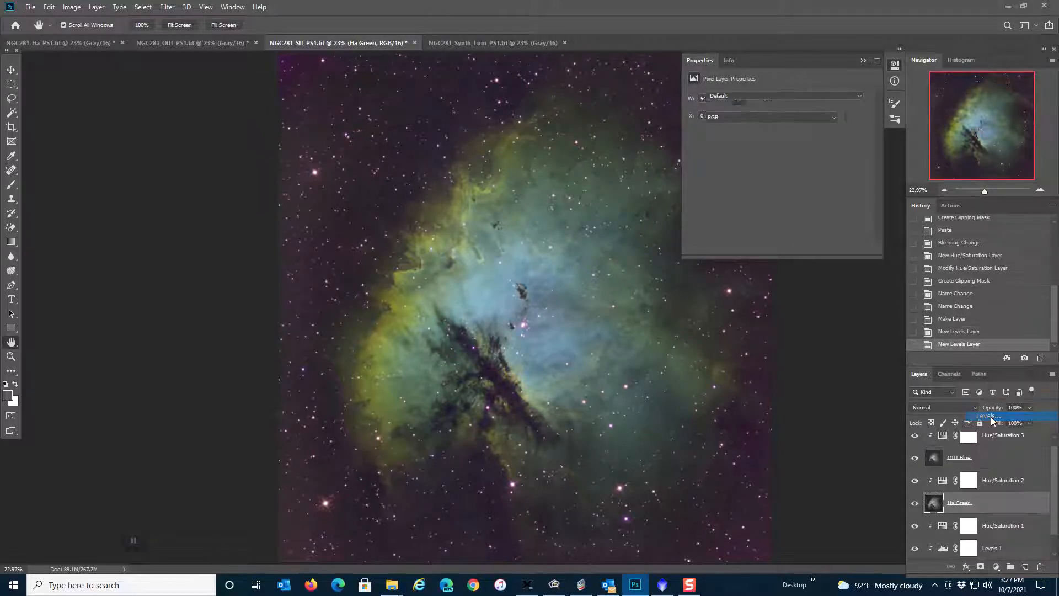
{"action": "left_click", "coordinate": [985, 457]}
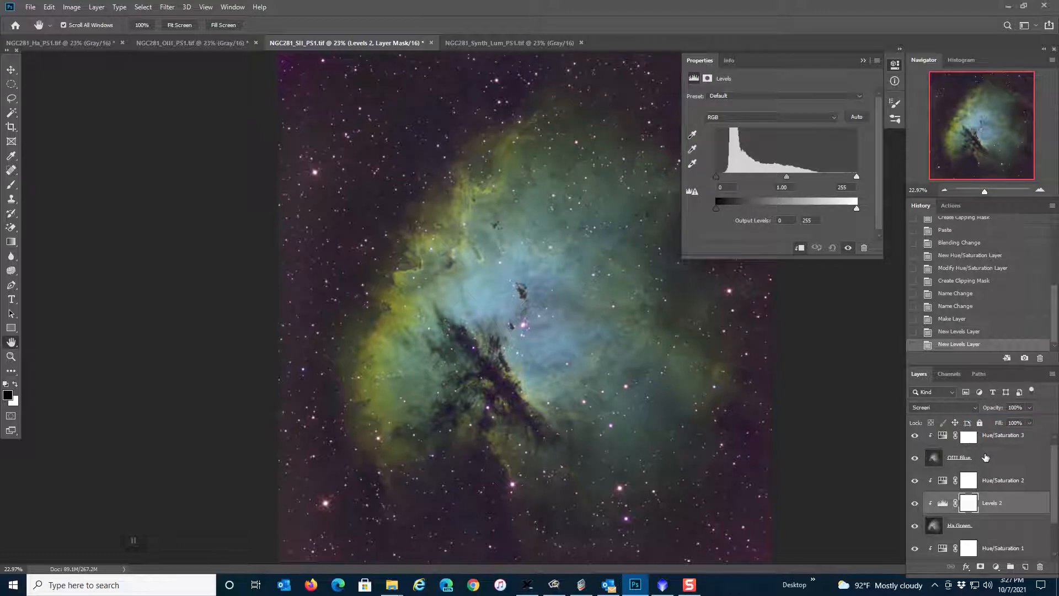
{"action": "left_click", "coordinate": [996, 567]}
{"action": "left_click", "coordinate": [987, 420]}
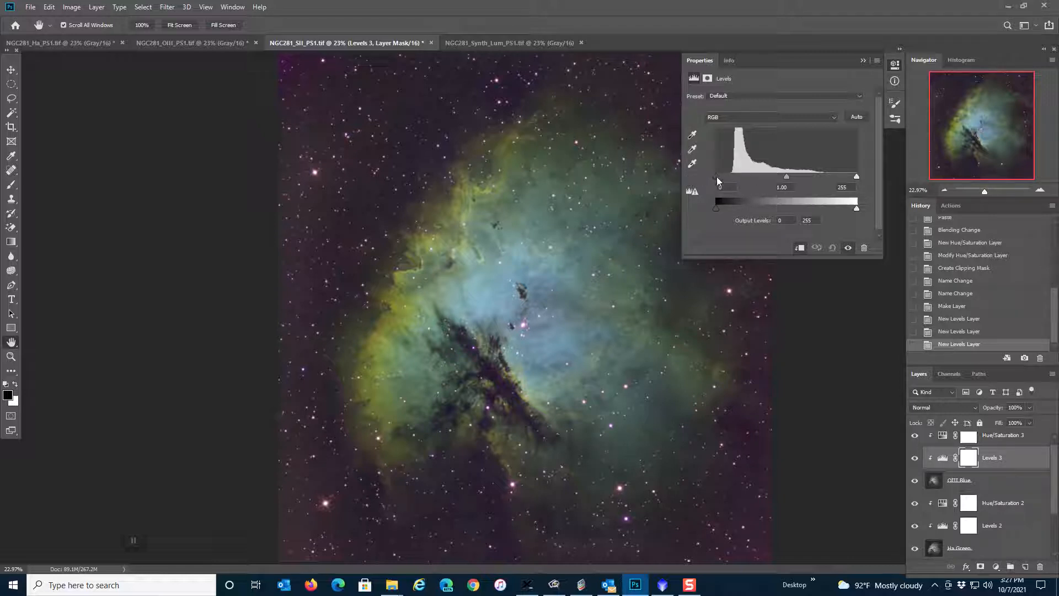
Set the shadow input level of the OIII Blue layer's Levels adjustment to 18.
{"action": "left_click_drag", "start_coordinate": [717, 178], "coordinate": [732, 177]}
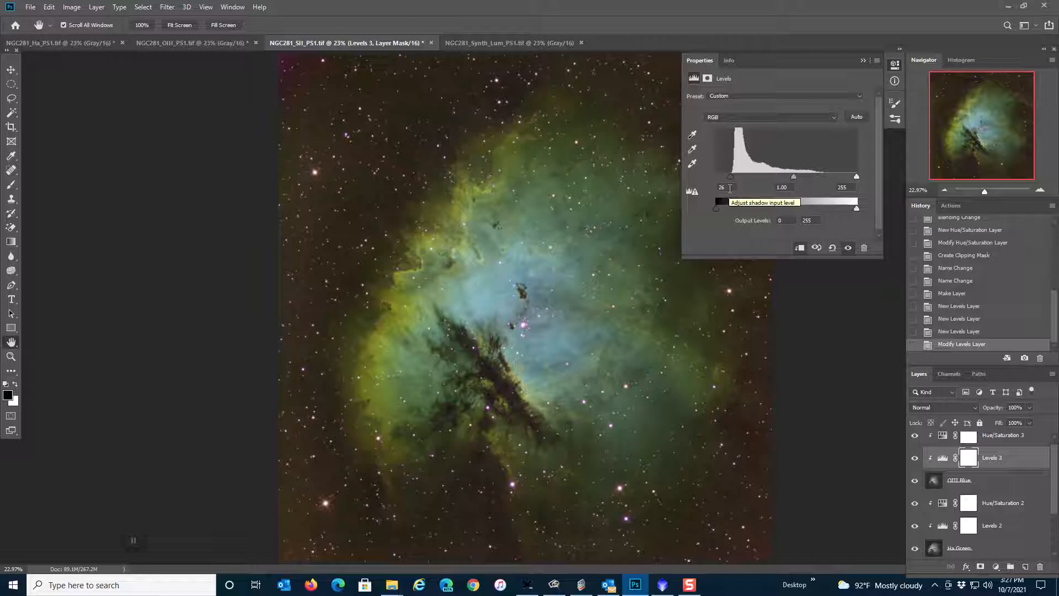
{"action": "left_click", "coordinate": [727, 188]}
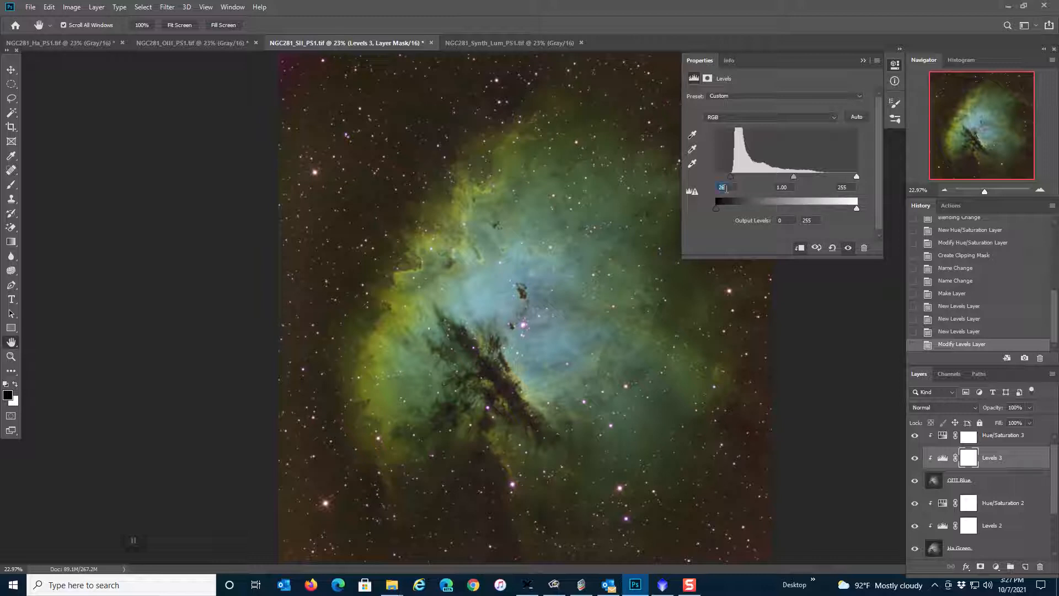
{"action": "type", "text": "18"}
Set the shadow input level of the Ha Green layer's Levels adjustment to 7.
{"action": "left_click", "coordinate": [992, 526]}
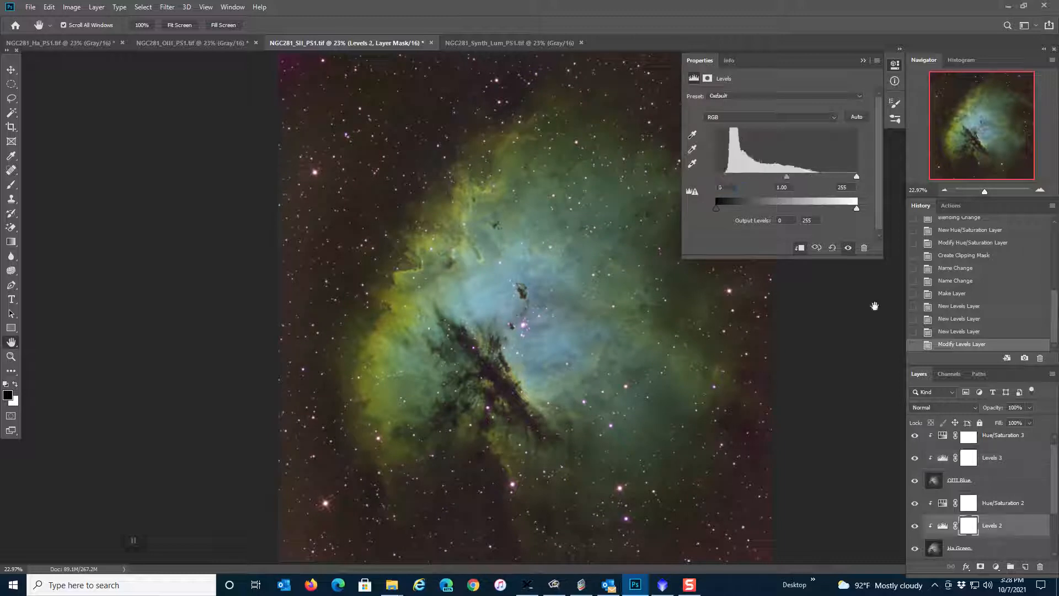
{"action": "left_click_drag", "start_coordinate": [717, 177], "coordinate": [725, 179]}
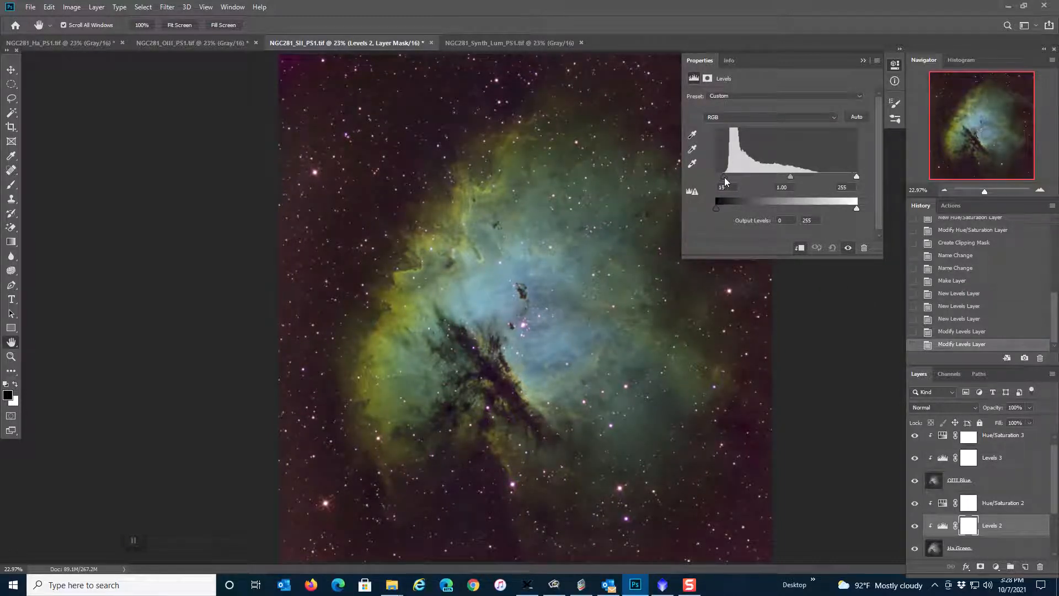
{"action": "left_click", "coordinate": [727, 187]}
{"action": "type", "text": "7"}
Set the SII Red Levels adjustment's shadow input to 16, then compare the image with its history state before the Levels changes.
{"action": "scroll", "coordinate": [952, 527], "scroll_direction": "down", "scroll_amount": 2}
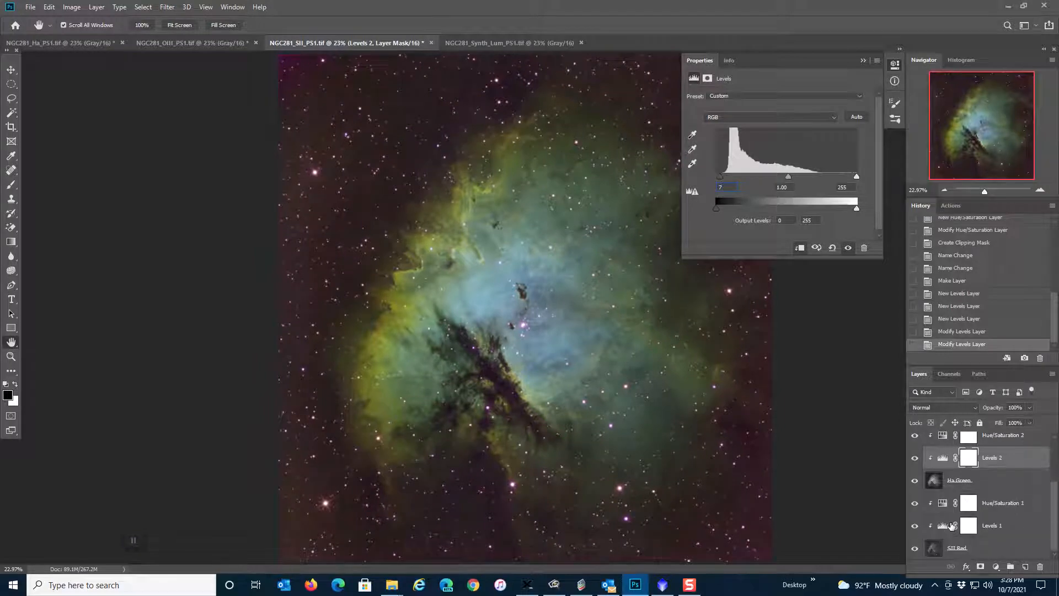
{"action": "left_click", "coordinate": [993, 526]}
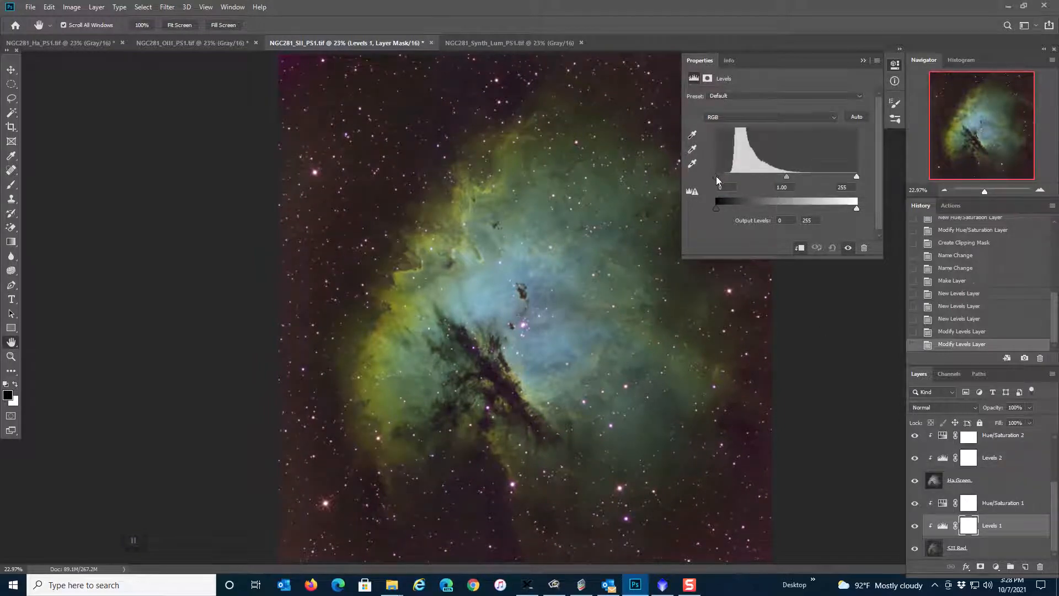
{"action": "left_click_drag", "start_coordinate": [716, 177], "coordinate": [728, 178]}
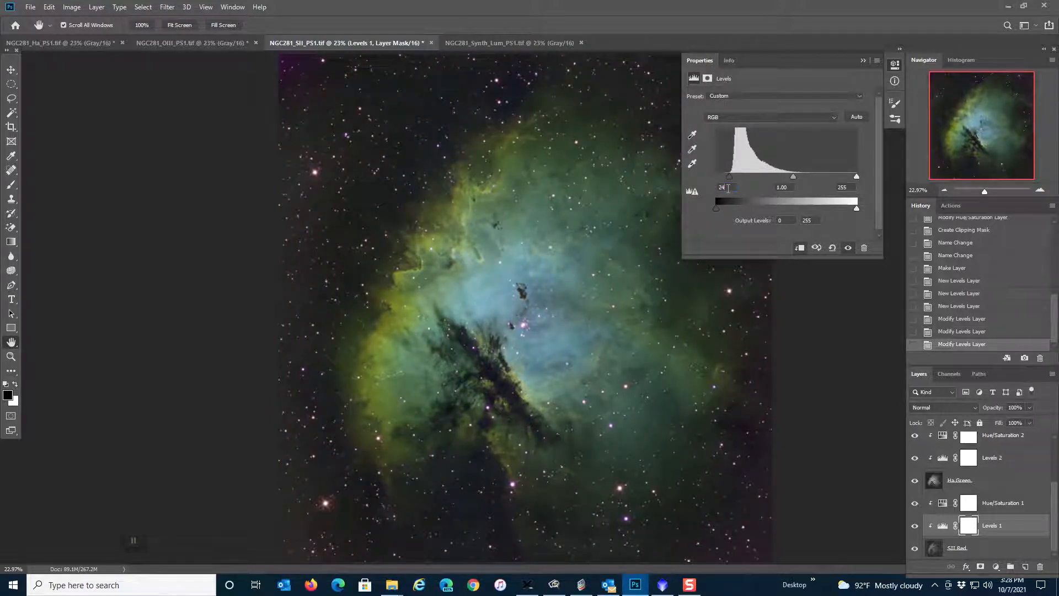
{"action": "type", "text": "16"}
{"action": "left_click", "coordinate": [960, 306]}
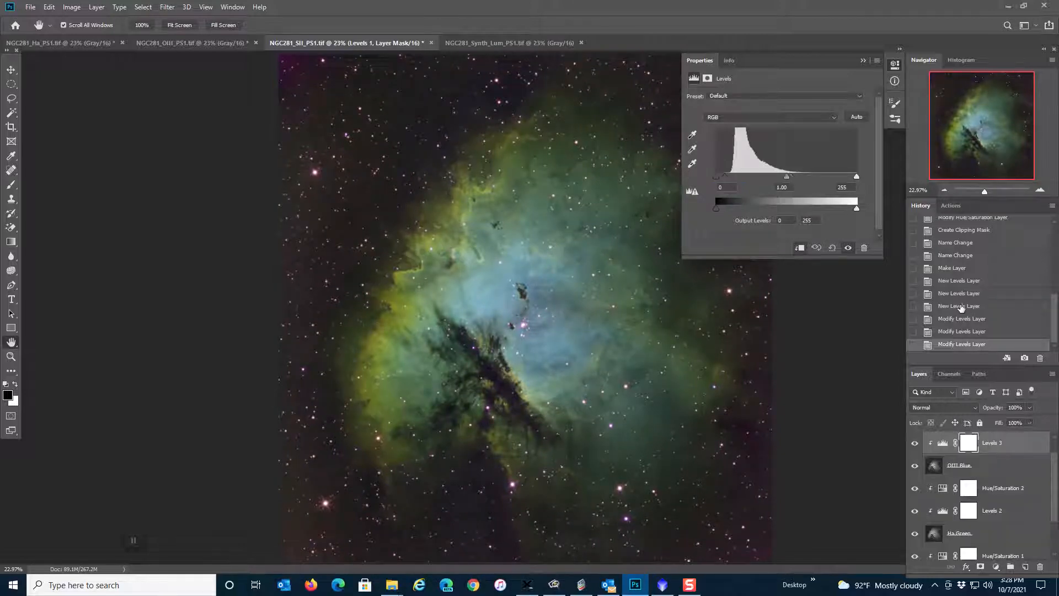
{"action": "left_click", "coordinate": [958, 343]}
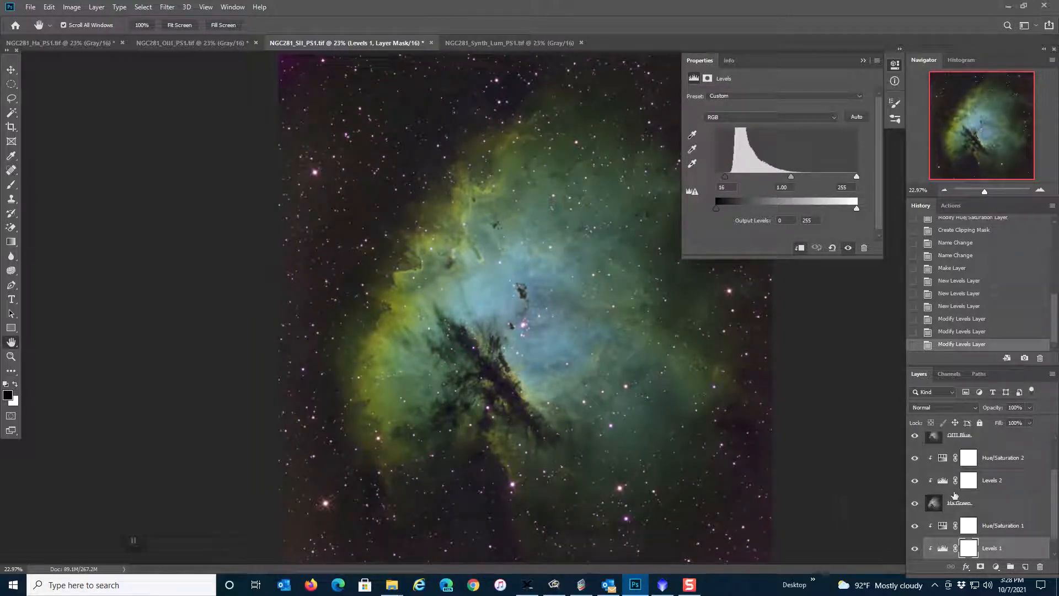
Create a new layer group above the blue Hue/Saturation adjustment and name it OIII Blue.
{"action": "scroll", "coordinate": [1029, 509], "scroll_direction": "up", "scroll_amount": 2}
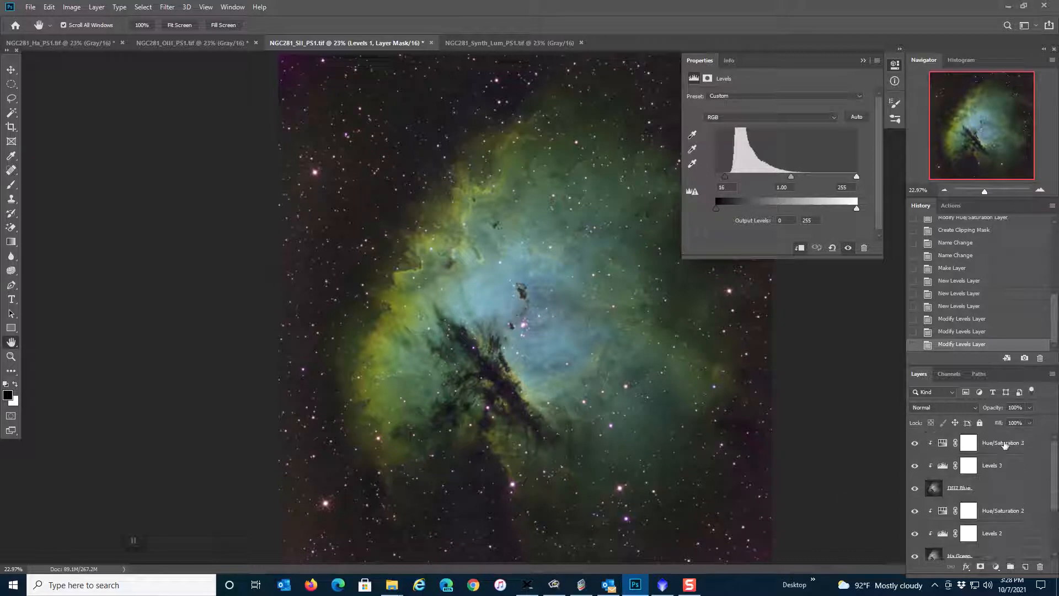
{"action": "left_click", "coordinate": [1006, 443]}
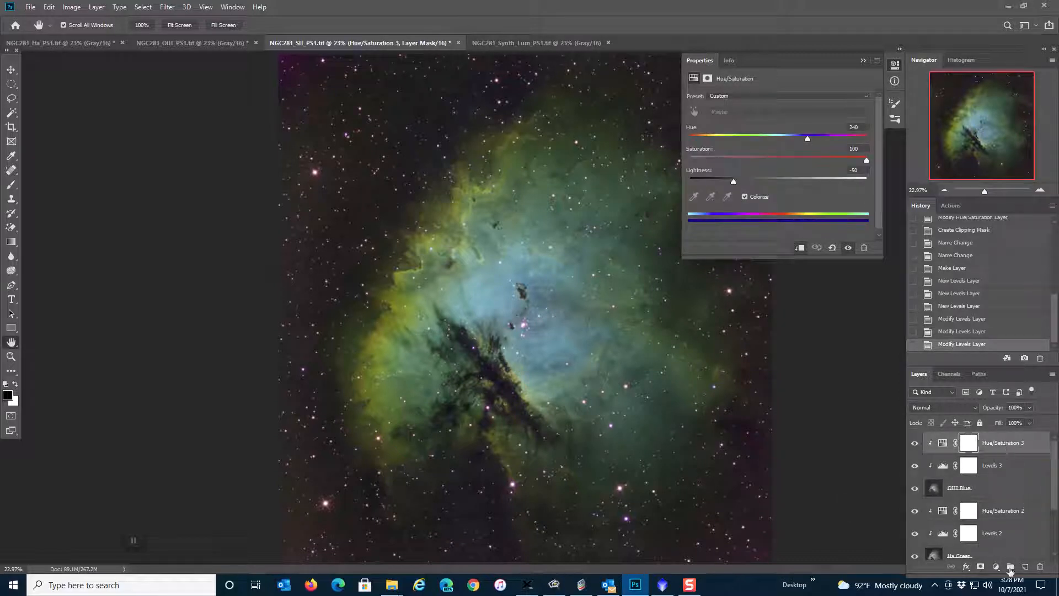
{"action": "left_click", "coordinate": [1011, 569]}
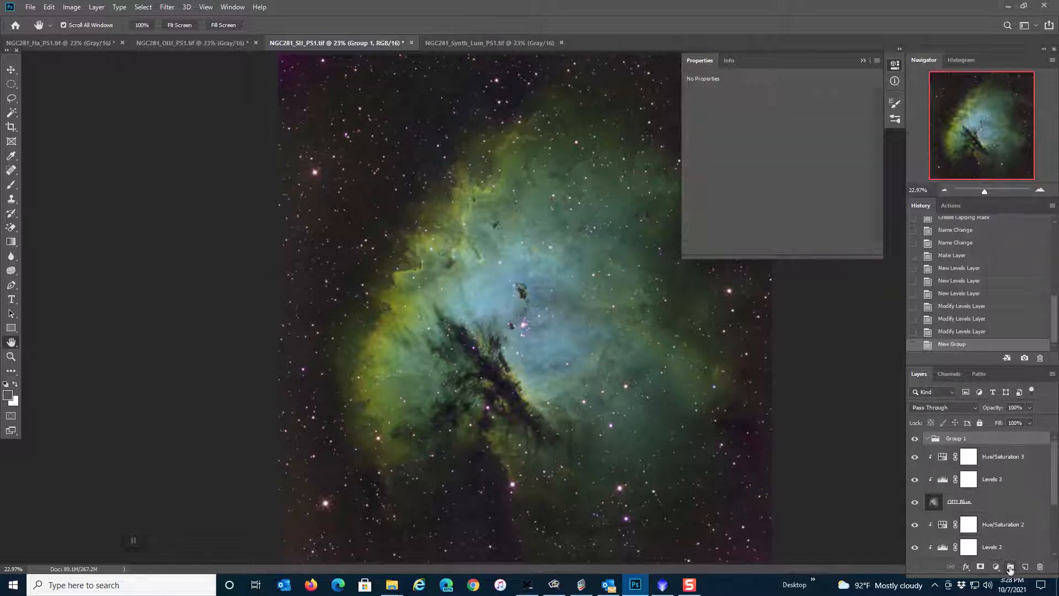
{"action": "double_click", "coordinate": [956, 438]}
{"action": "type", "text": "OIII Blue"}
{"action": "key", "text": "Return"}
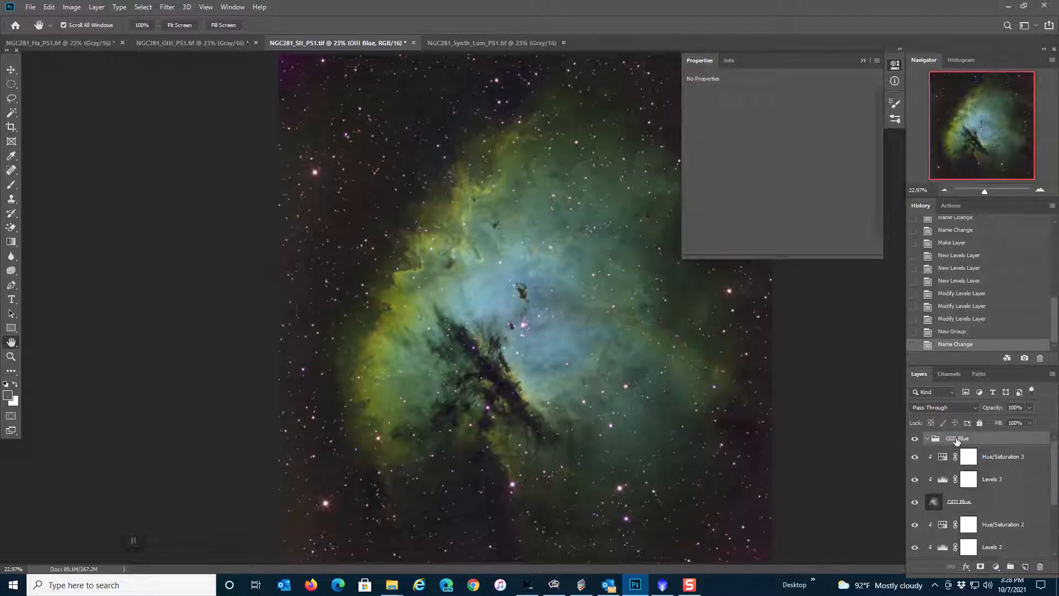
Move the OIII Blue image layer with its Levels and Hue/Saturation adjustments into the OIII Blue group and collapse it.
{"action": "left_click", "coordinate": [1004, 458]}
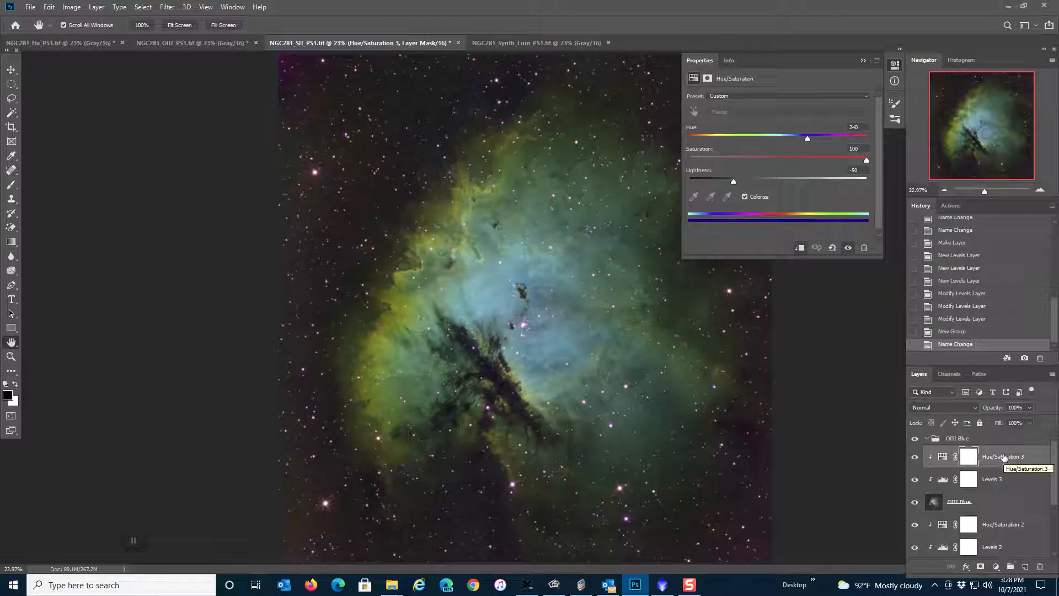
{"action": "left_click", "coordinate": [1002, 502], "text": "shift"}
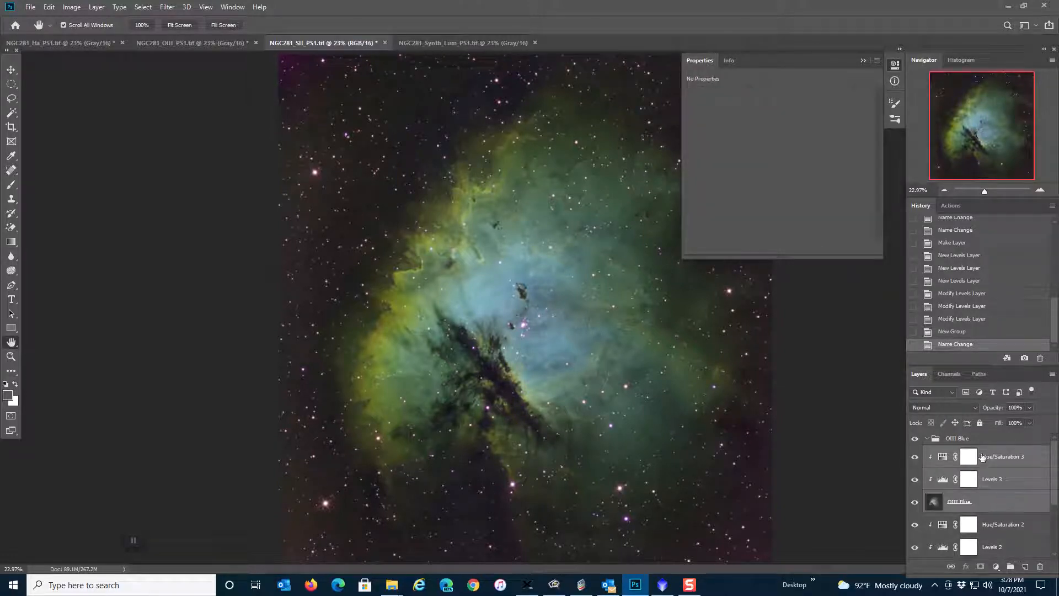
{"action": "left_click", "coordinate": [1002, 457]}
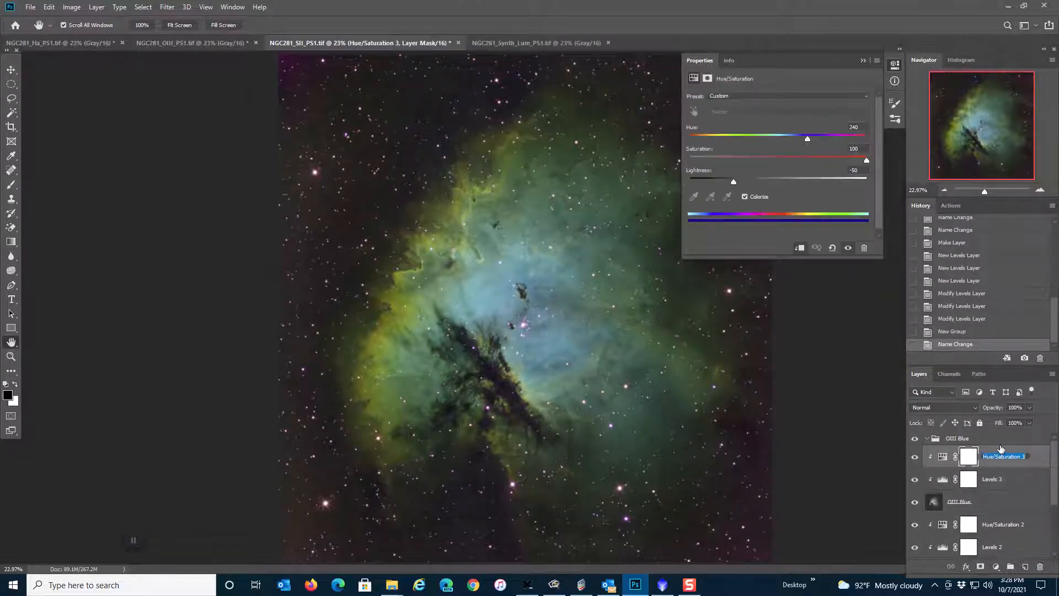
{"action": "left_click", "coordinate": [1035, 460]}
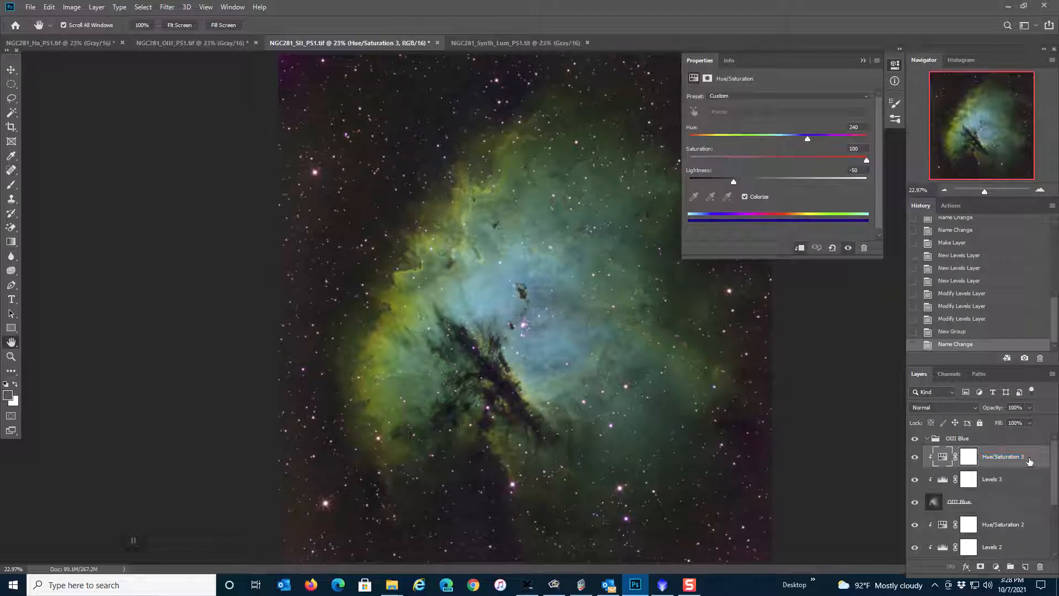
{"action": "left_click", "coordinate": [1000, 499], "text": "shift"}
{"action": "left_click_drag", "start_coordinate": [1001, 500], "coordinate": [994, 438]}
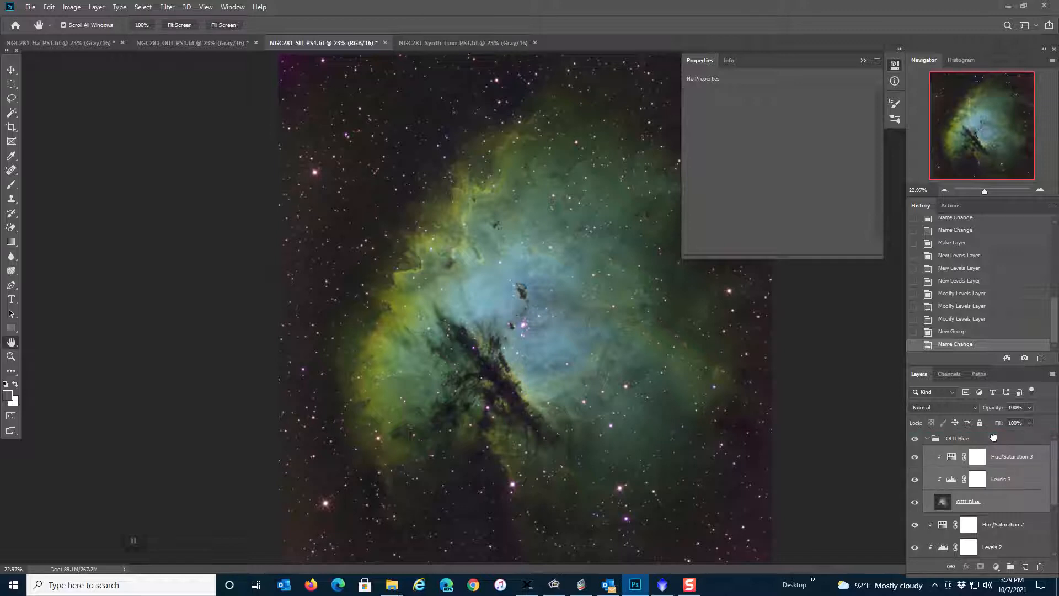
{"action": "left_click", "coordinate": [927, 440]}
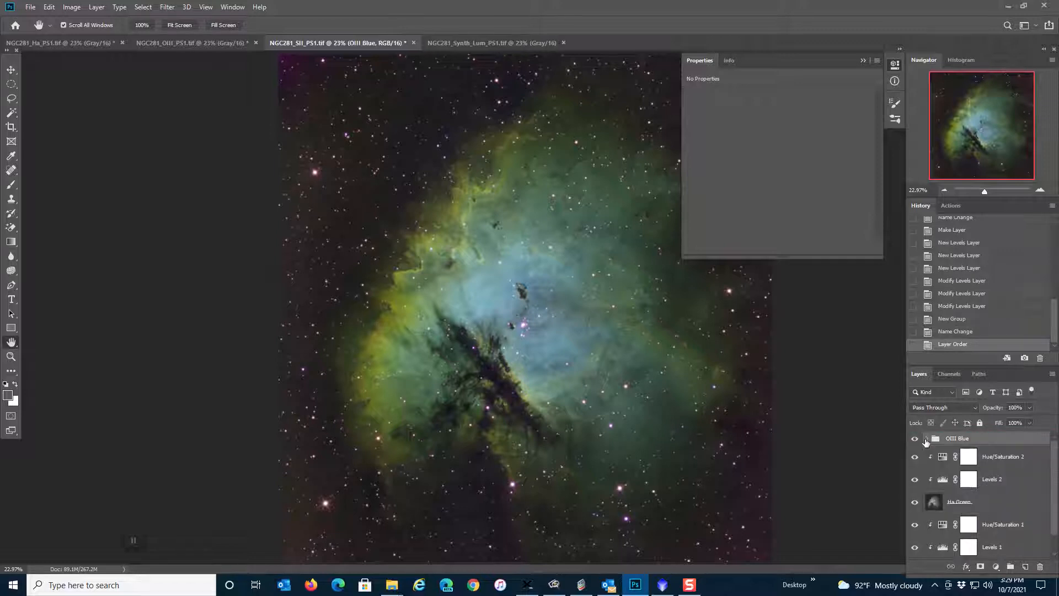
Create a new layer group above the green Hue/Saturation adjustment and name it Ha Green.
{"action": "left_click", "coordinate": [1019, 458]}
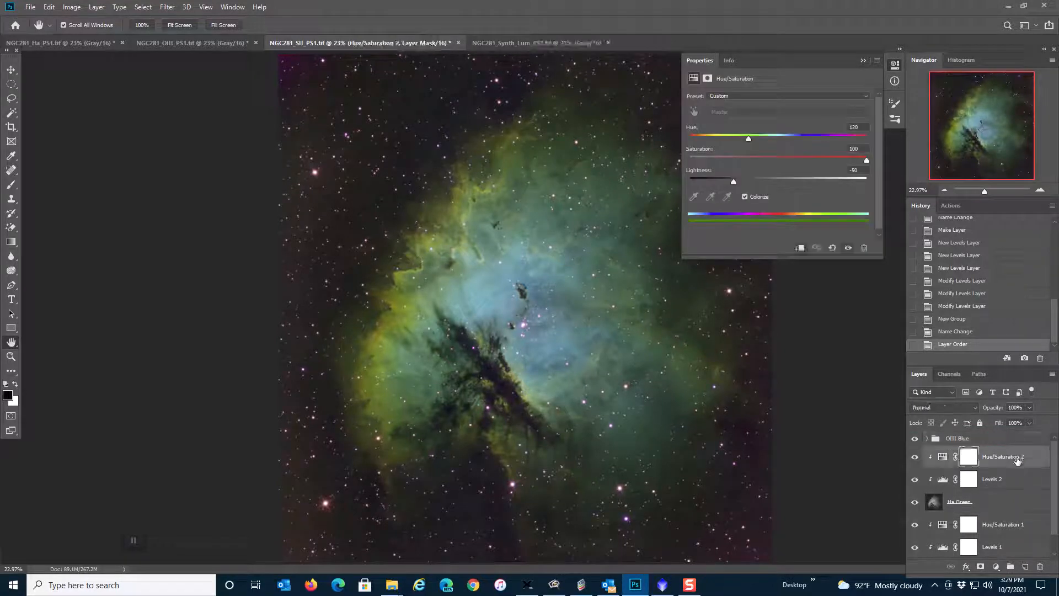
{"action": "left_click", "coordinate": [1011, 567]}
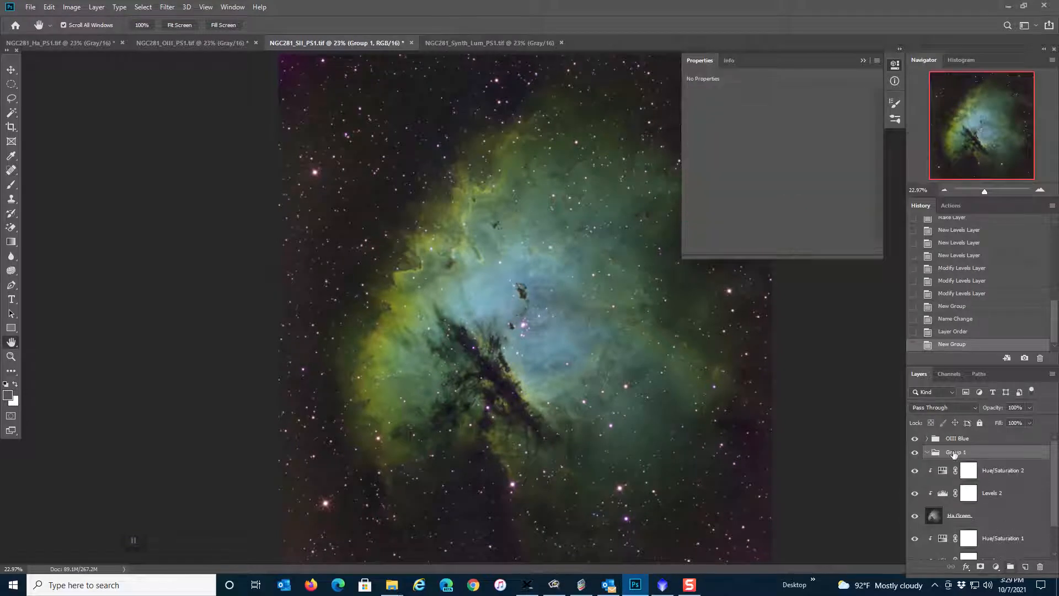
{"action": "double_click", "coordinate": [955, 452]}
{"action": "type", "text": "Ha Green"}
{"action": "key", "text": "Return"}
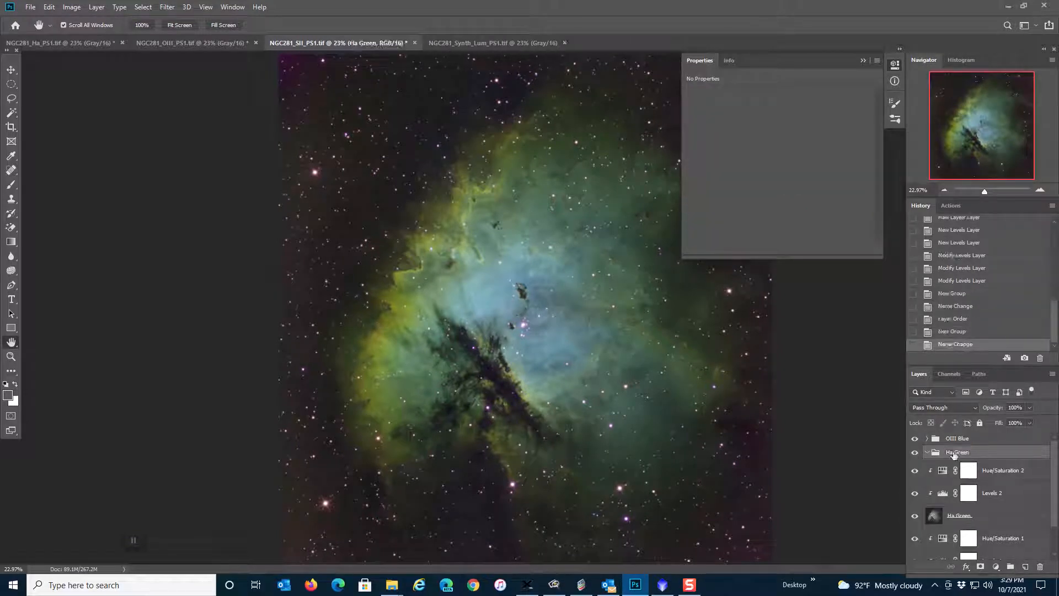
Move the Ha Green image layer with its Levels and Hue/Saturation adjustments into the Ha Green group and collapse it.
{"action": "left_click", "coordinate": [1029, 471]}
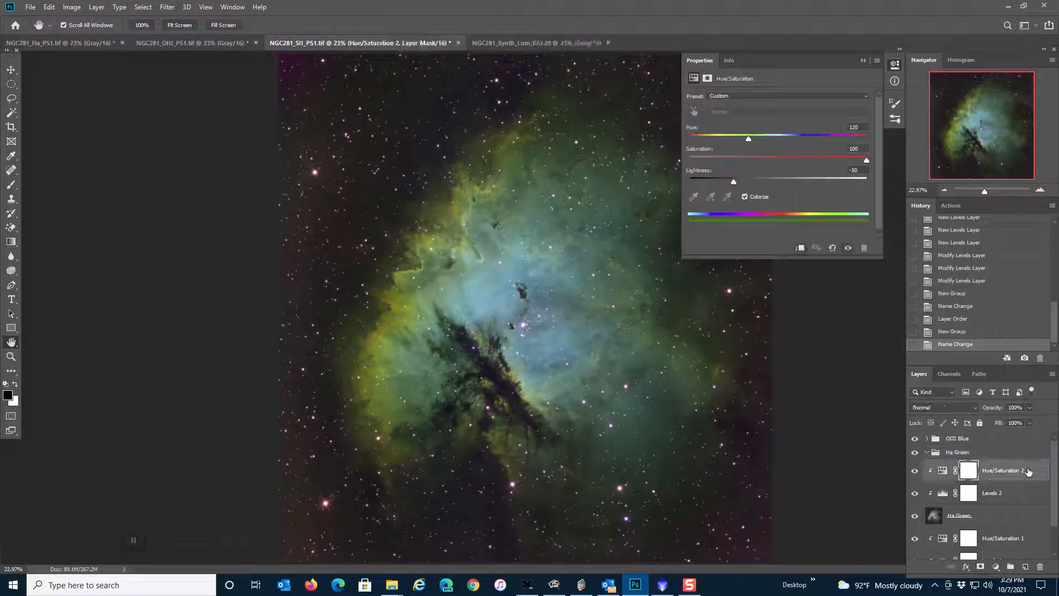
{"action": "left_click", "coordinate": [1009, 516], "text": "shift"}
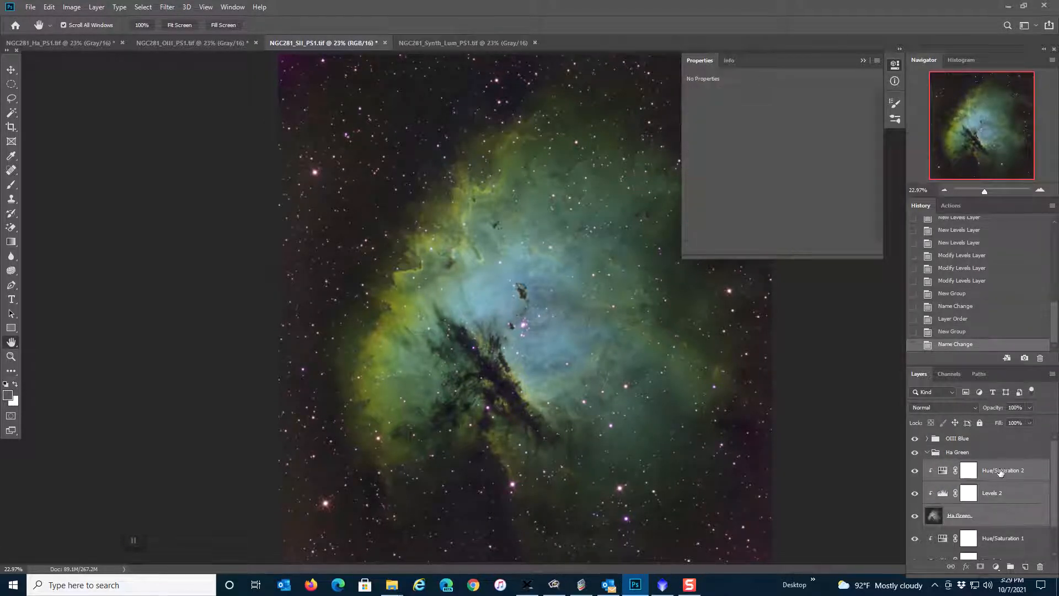
{"action": "left_click_drag", "start_coordinate": [1013, 473], "coordinate": [1011, 460]}
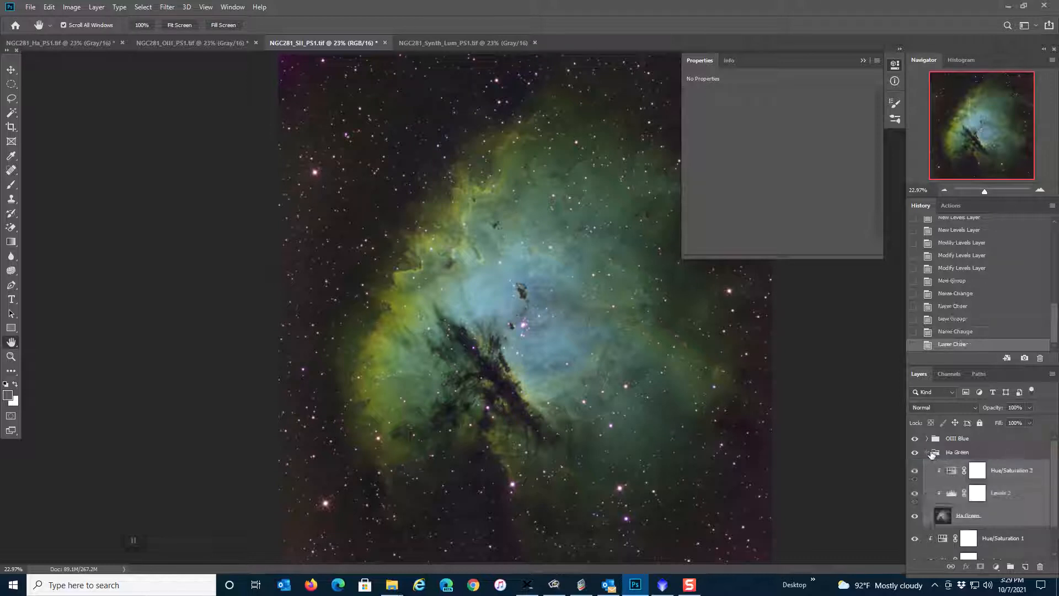
{"action": "left_click", "coordinate": [927, 452]}
Create a new layer group above the red Hue/Saturation adjustment and name it SII Red.
{"action": "left_click", "coordinate": [998, 473]}
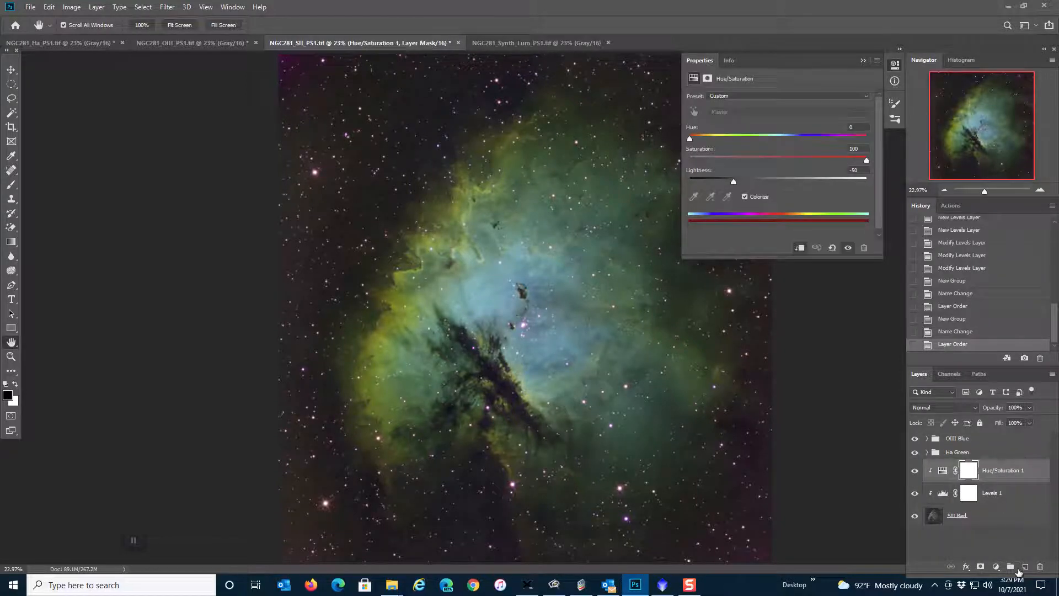
{"action": "left_click", "coordinate": [1011, 567]}
{"action": "double_click", "coordinate": [956, 466]}
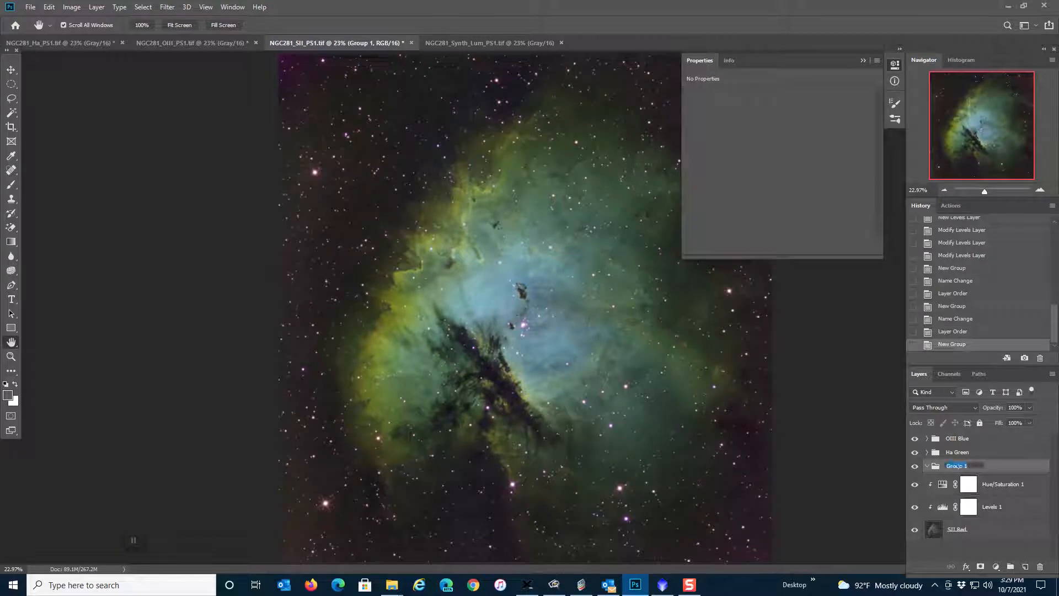
{"action": "type", "text": "SII Red"}
{"action": "key", "text": "Return"}
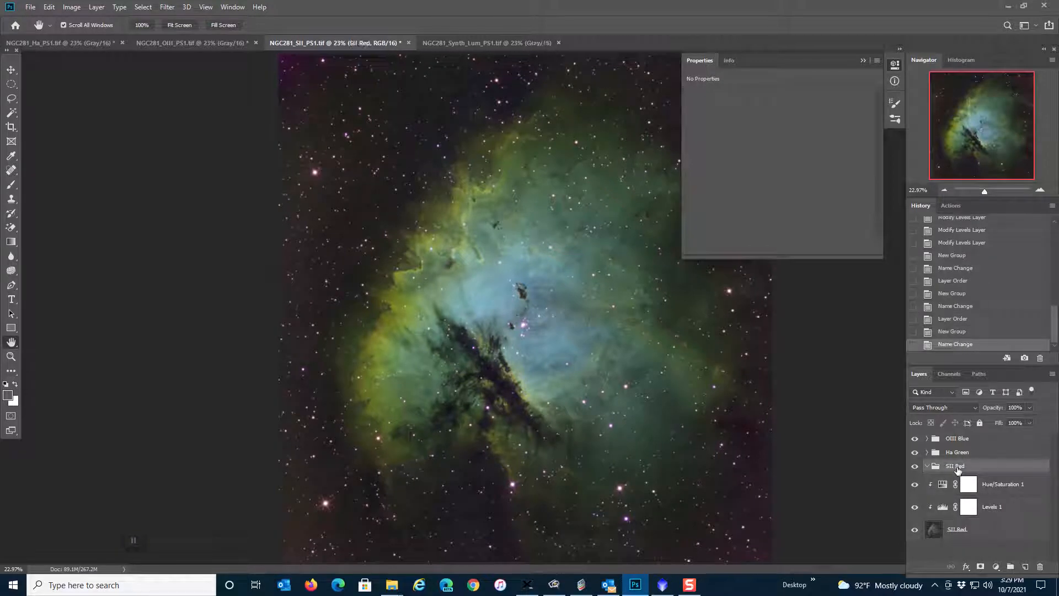
Move the SII Red image layer with its Levels and Hue/Saturation adjustments into the SII Red group and collapse it.
{"action": "left_click", "coordinate": [996, 485]}
{"action": "left_click", "coordinate": [991, 533], "text": "shift"}
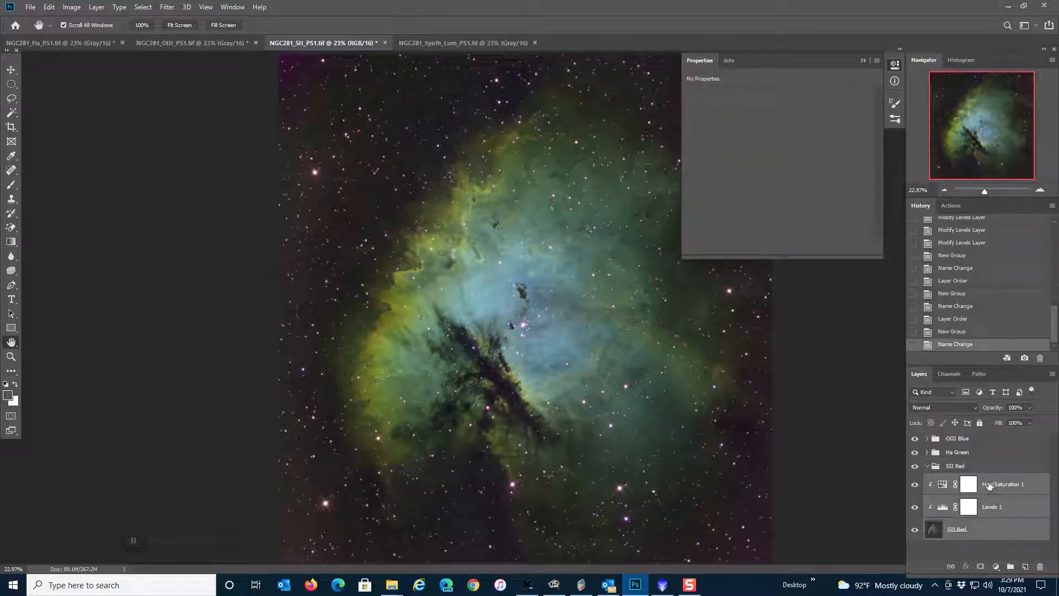
{"action": "left_click_drag", "start_coordinate": [990, 484], "coordinate": [989, 468]}
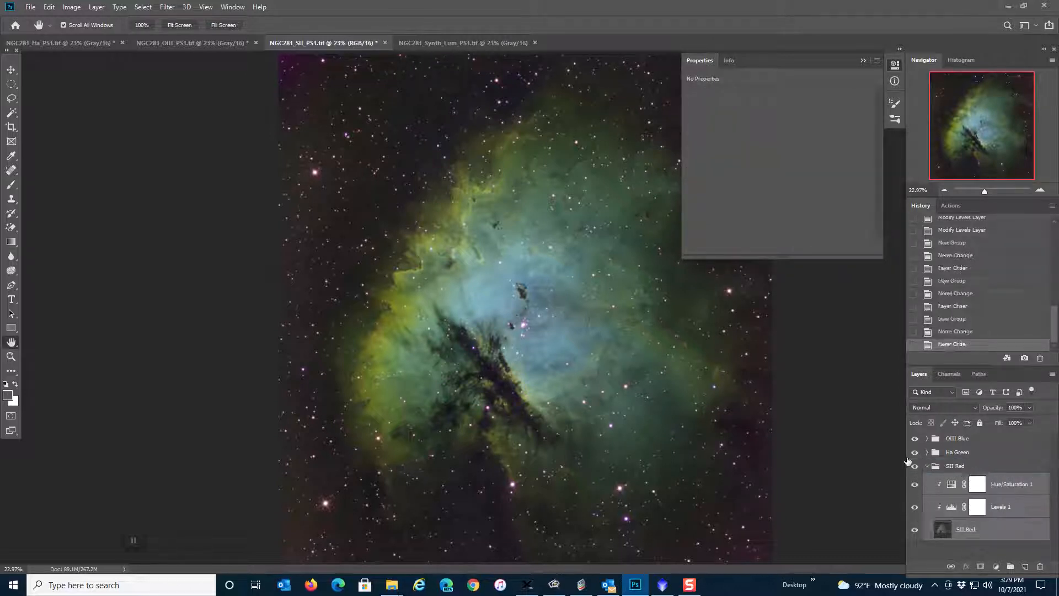
{"action": "left_click", "coordinate": [928, 466]}
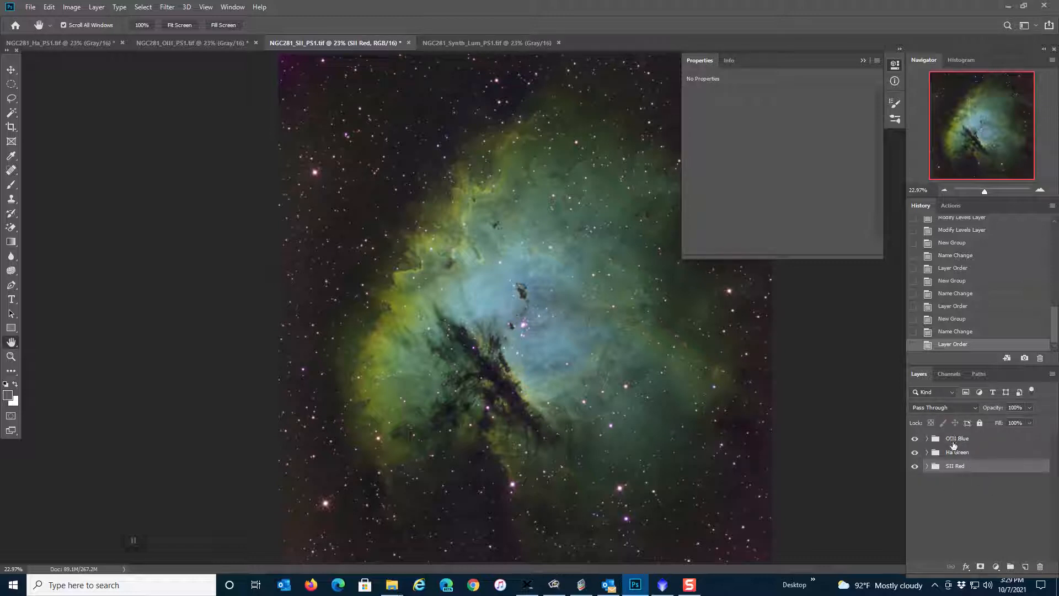
{"action": "left_click", "coordinate": [927, 467]}
{"action": "left_click", "coordinate": [927, 467]}
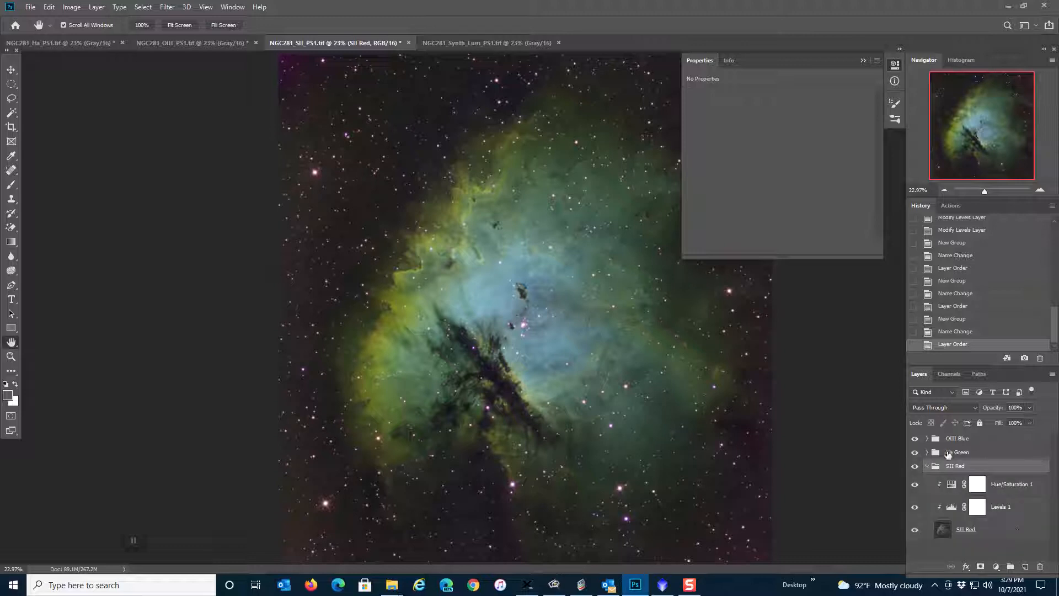
{"action": "left_click", "coordinate": [927, 467]}
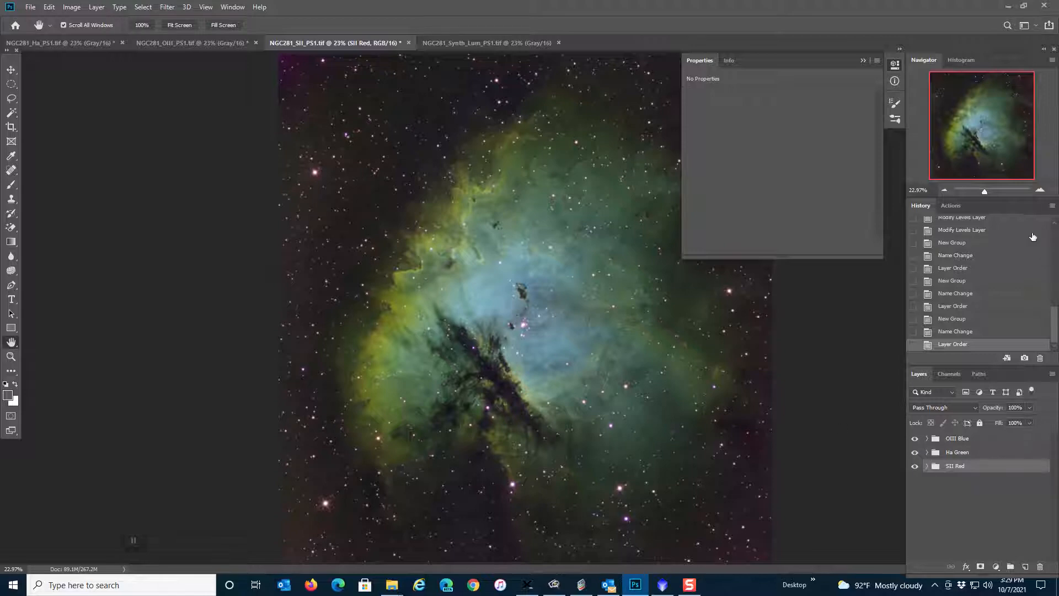
Hide the OIII Blue group and toggle the SII Red group's visibility repeatedly to compare the stars with the Ha image.
{"action": "left_click", "coordinate": [1041, 191]}
{"action": "left_click", "coordinate": [1040, 191]}
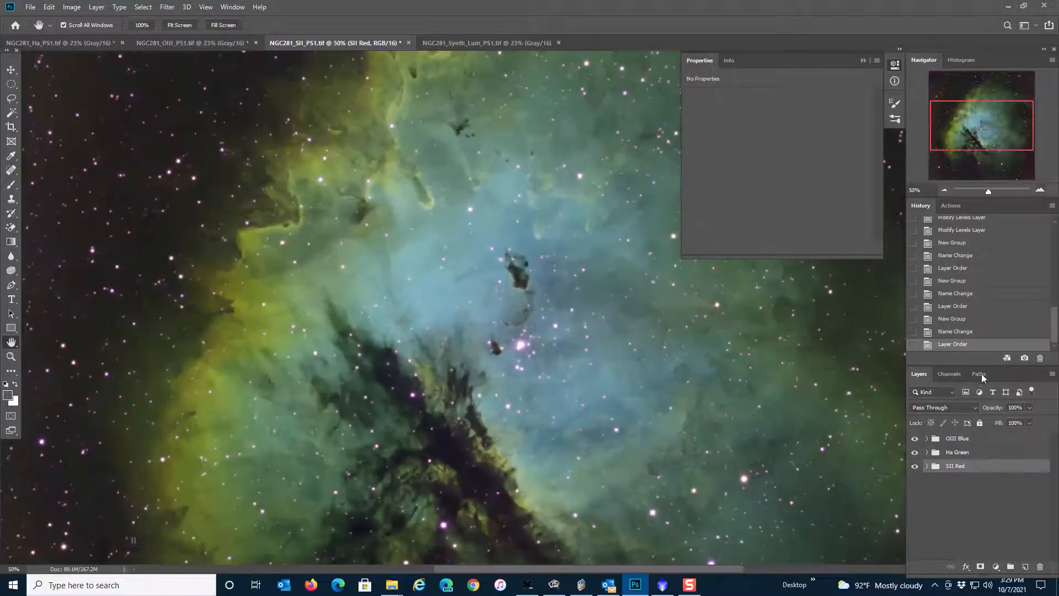
{"action": "left_click", "coordinate": [915, 439]}
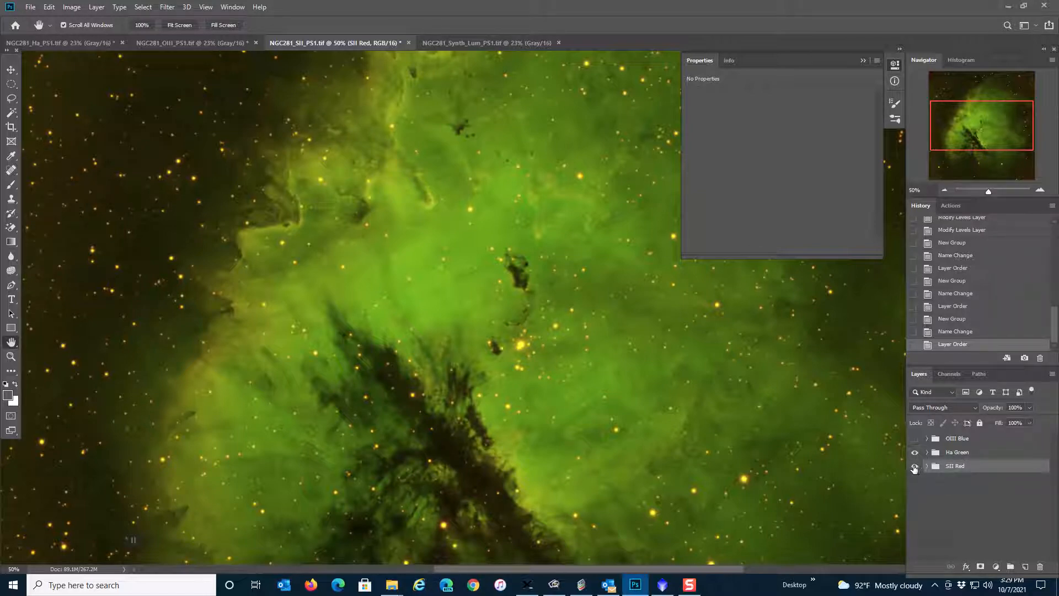
{"action": "left_click", "coordinate": [914, 467]}
{"action": "left_click", "coordinate": [914, 467]}
{"action": "left_click", "coordinate": [914, 467]}
{"action": "left_click", "coordinate": [914, 467]}
{"action": "left_click", "coordinate": [914, 467]}
{"action": "left_click", "coordinate": [914, 467]}
{"action": "left_click", "coordinate": [915, 466]}
{"action": "left_click", "coordinate": [914, 467]}
{"action": "left_click", "coordinate": [914, 467]}
{"action": "left_click", "coordinate": [914, 467]}
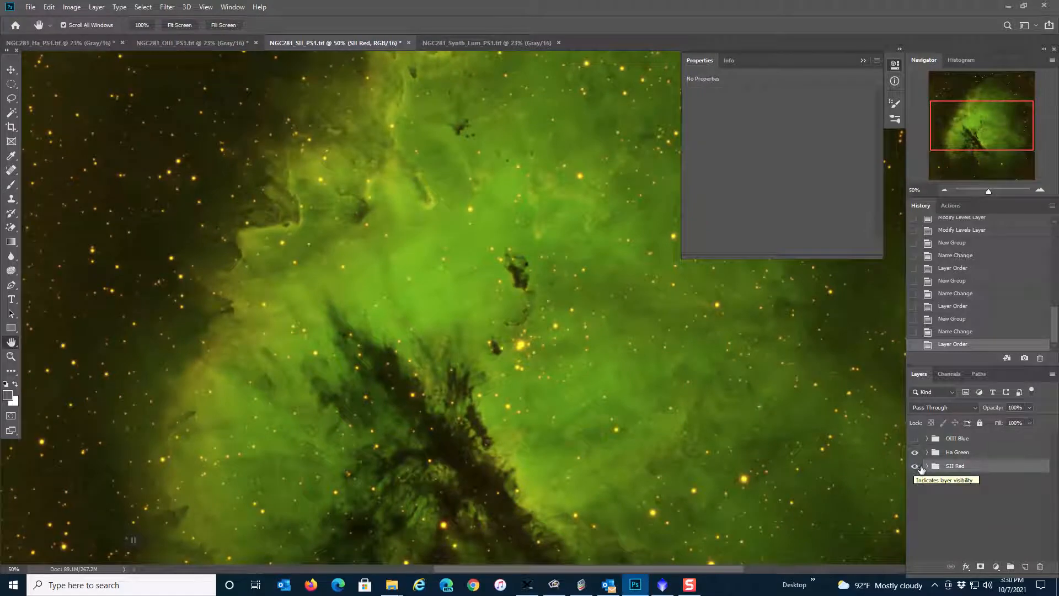
Apply the RC-Astro StarShrink filter to the SII Red image layer with radius 20 pixels, strength 6 and sharpness 0.
{"action": "left_click", "coordinate": [927, 466]}
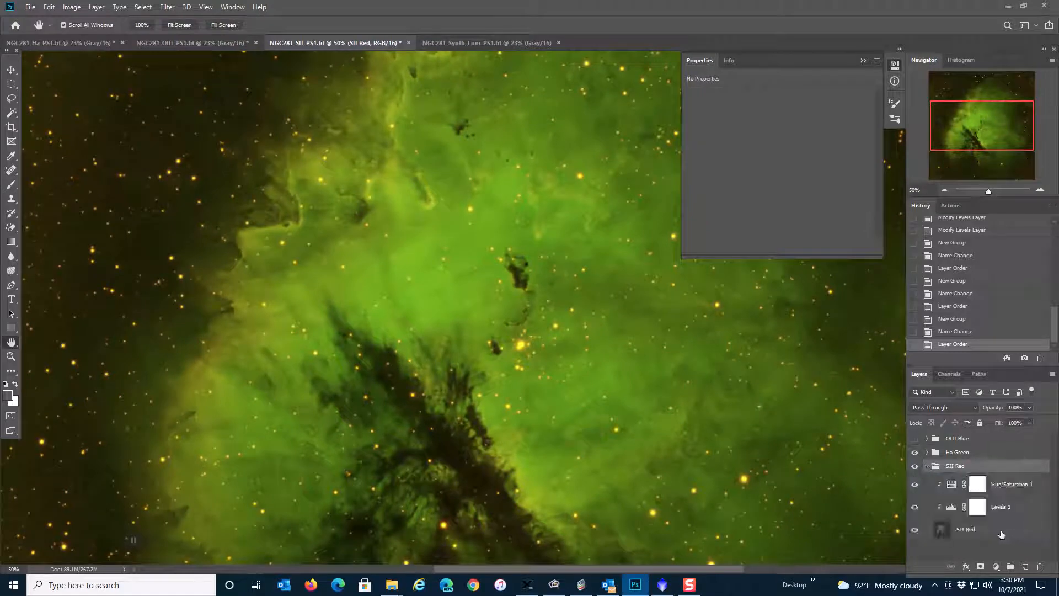
{"action": "left_click", "coordinate": [1002, 534]}
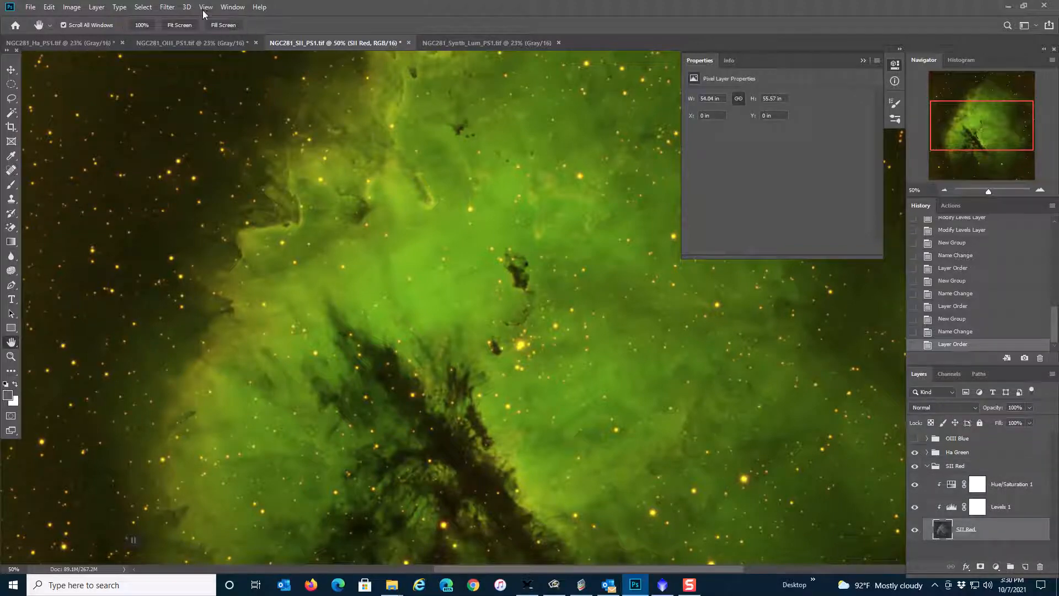
{"action": "left_click", "coordinate": [167, 8]}
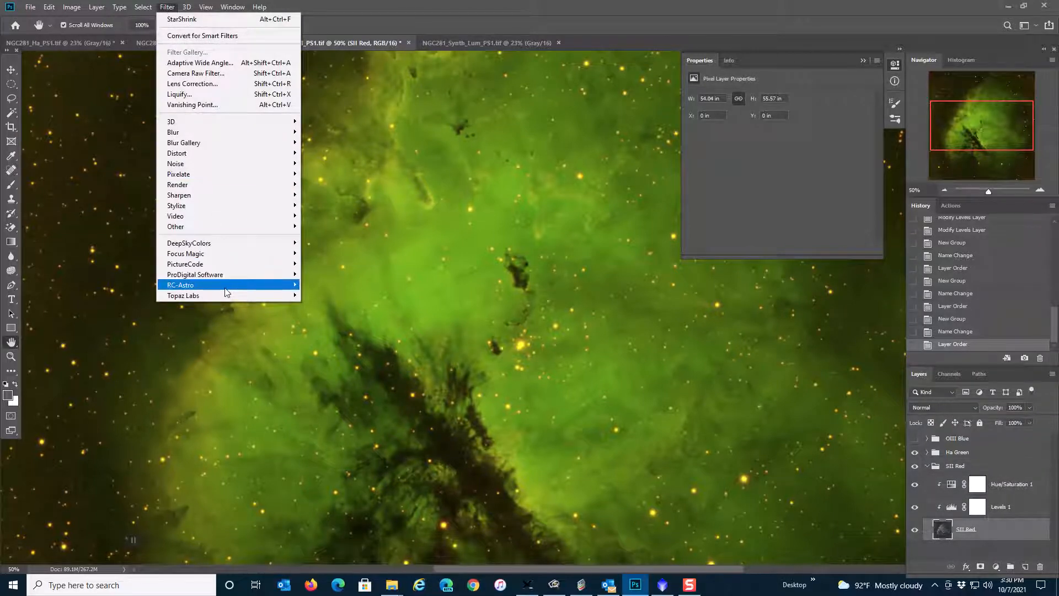
{"action": "mouse_move", "coordinate": [294, 287]}
{"action": "left_click", "coordinate": [329, 296]}
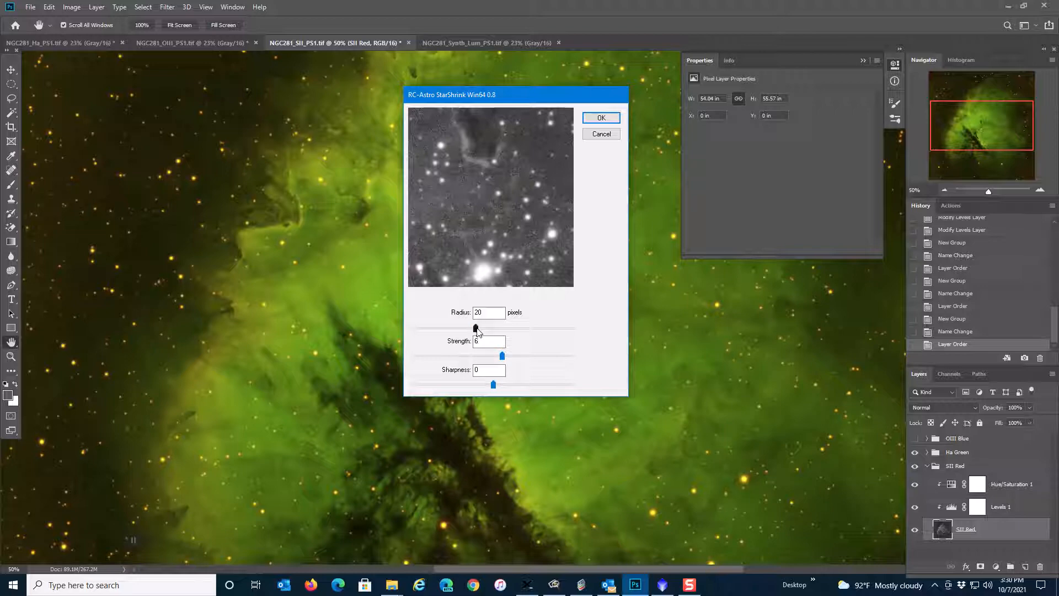
{"action": "mouse_move", "coordinate": [478, 330]}
{"action": "left_mouse_down"}
{"action": "mouse_move", "coordinate": [580, 341]}
{"action": "mouse_move", "coordinate": [430, 332]}
{"action": "mouse_move", "coordinate": [577, 346]}
{"action": "mouse_move", "coordinate": [433, 335]}
{"action": "mouse_move", "coordinate": [591, 334]}
{"action": "mouse_move", "coordinate": [477, 327]}
{"action": "left_mouse_up"}
{"action": "left_click", "coordinate": [603, 118]}
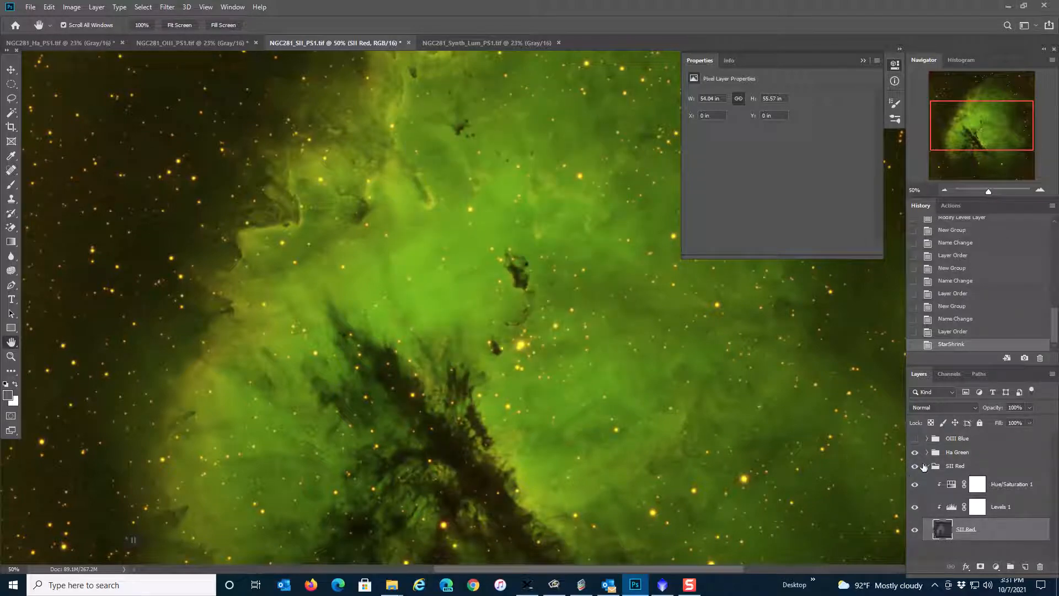
Toggle the SII Red group's visibility repeatedly to check its shrunken stars against the Ha Green group.
{"action": "left_click", "coordinate": [916, 466]}
{"action": "left_click", "coordinate": [915, 466]}
{"action": "left_click", "coordinate": [915, 466]}
{"action": "left_click", "coordinate": [915, 467]}
{"action": "left_click", "coordinate": [915, 467]}
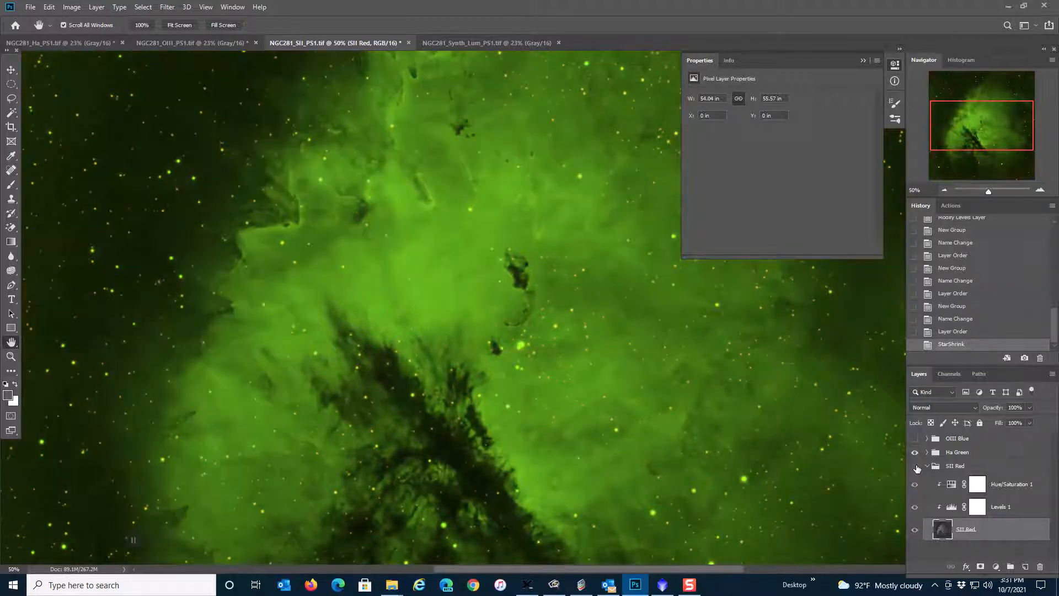
{"action": "left_click", "coordinate": [915, 466]}
{"action": "left_click", "coordinate": [916, 467]}
{"action": "left_click", "coordinate": [916, 467]}
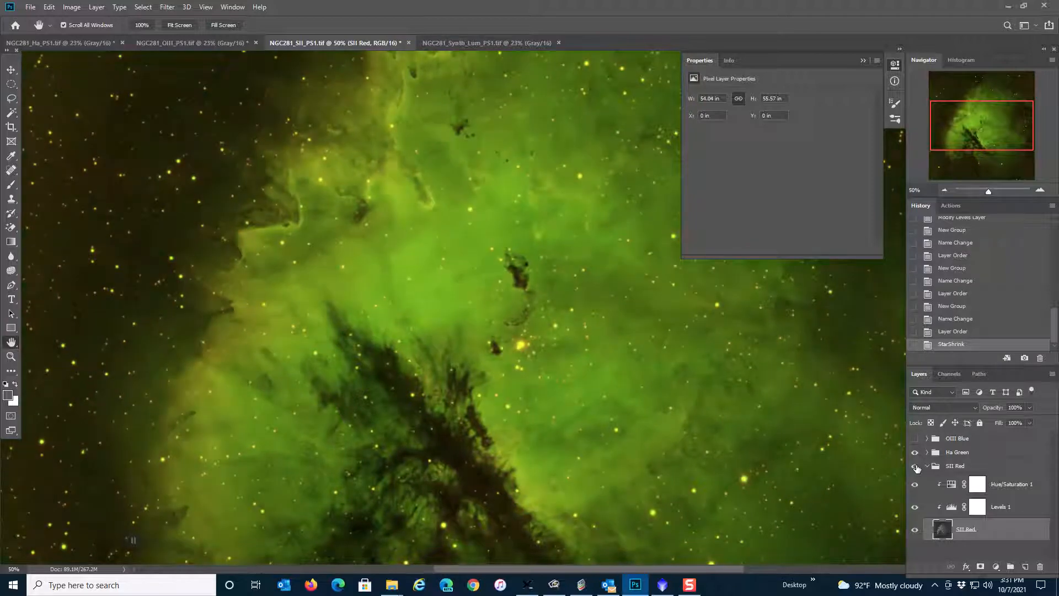
Show the OIII Blue group again, collapse the SII Red group and fit the whole image in view.
{"action": "left_click", "coordinate": [915, 438]}
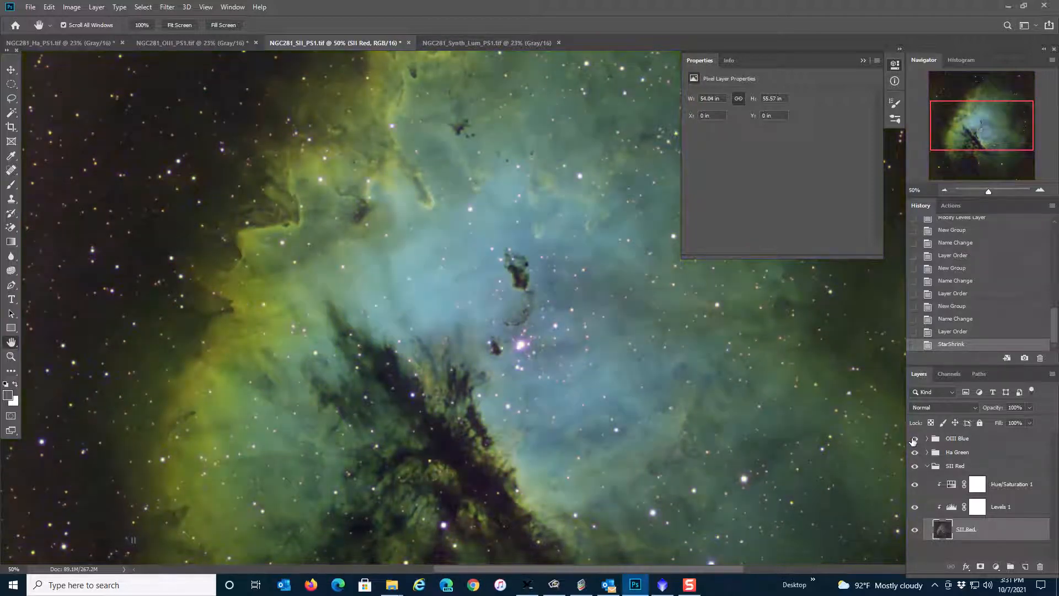
{"action": "left_click", "coordinate": [927, 467]}
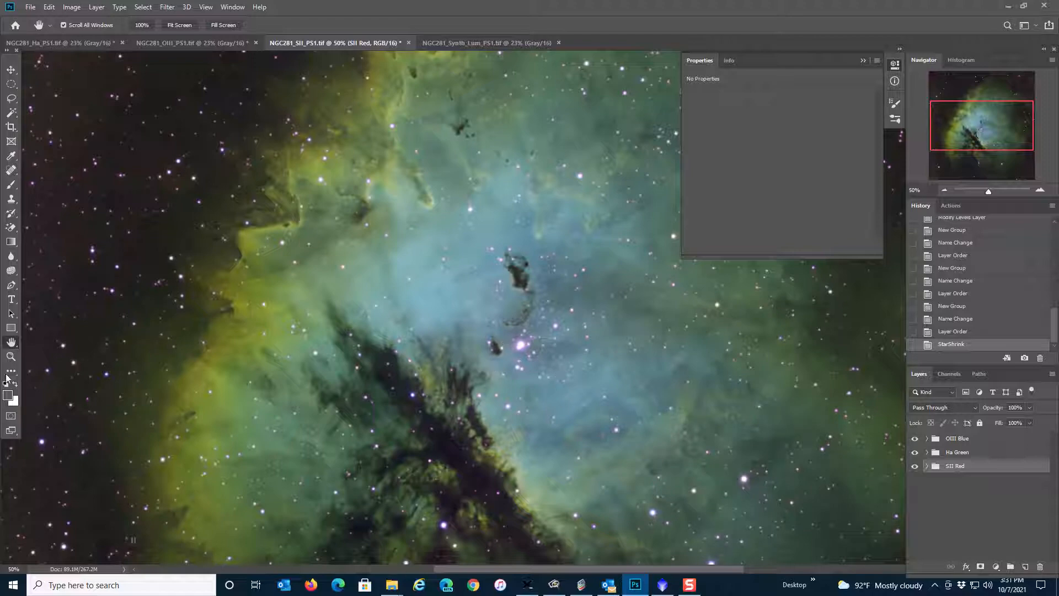
{"action": "double_click", "coordinate": [11, 343]}
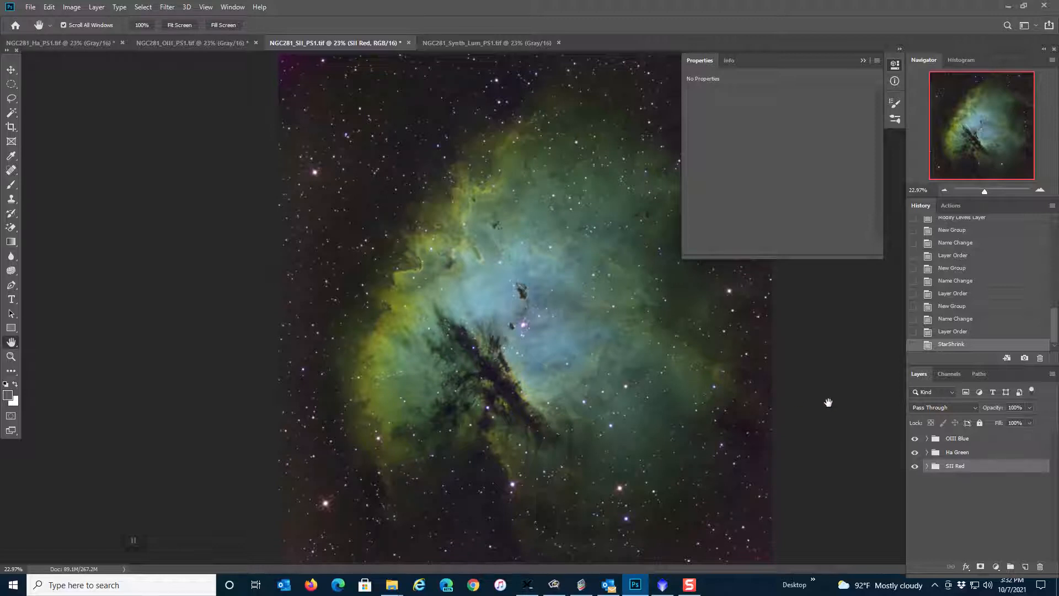
Set the Ha Green group's opacity to 90% and compare the image with its history state before the change.
{"action": "left_click", "coordinate": [976, 456]}
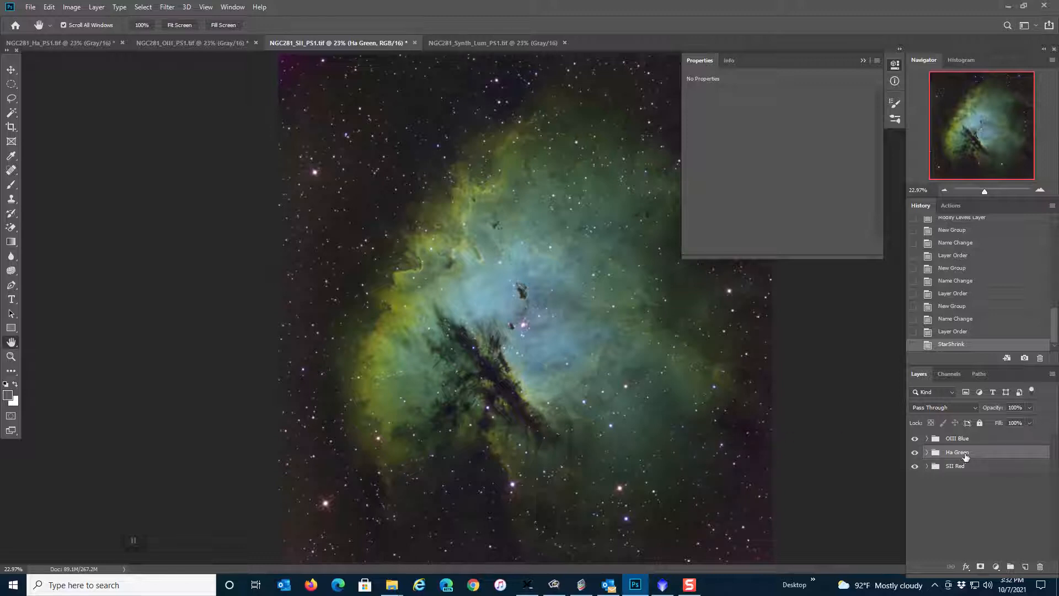
{"action": "left_click", "coordinate": [1006, 407]}
{"action": "type", "text": "90"}
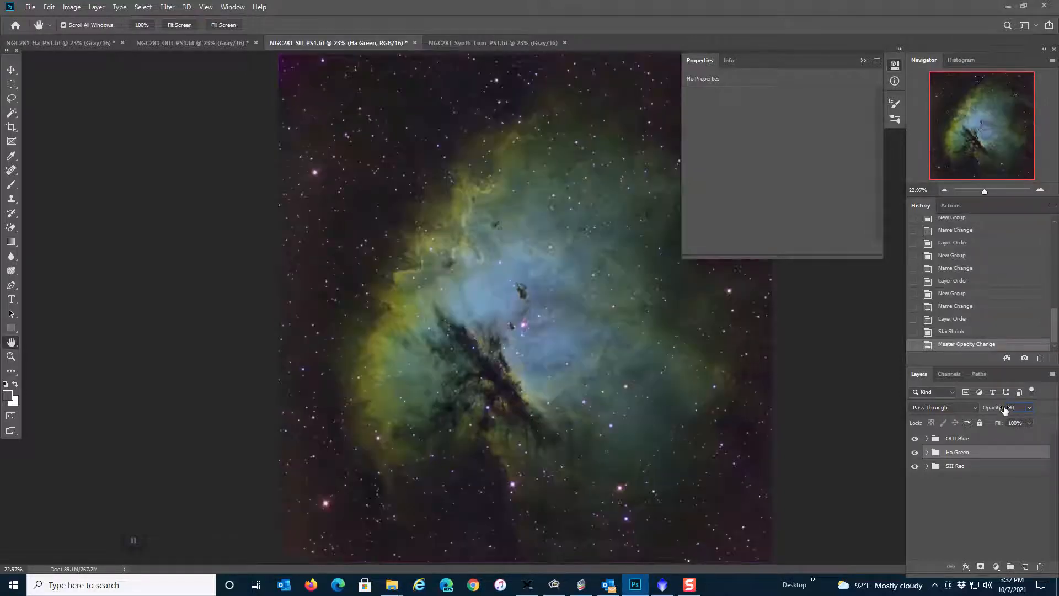
{"action": "left_click", "coordinate": [970, 331]}
{"action": "left_click", "coordinate": [971, 343]}
{"action": "left_click", "coordinate": [970, 332]}
{"action": "left_click", "coordinate": [971, 344]}
Copy the entire NGC281_Synth_Lum_PS1 image and paste it above the OIII Blue group in the NGC281_SII_PS1 document.
{"action": "left_click", "coordinate": [977, 440]}
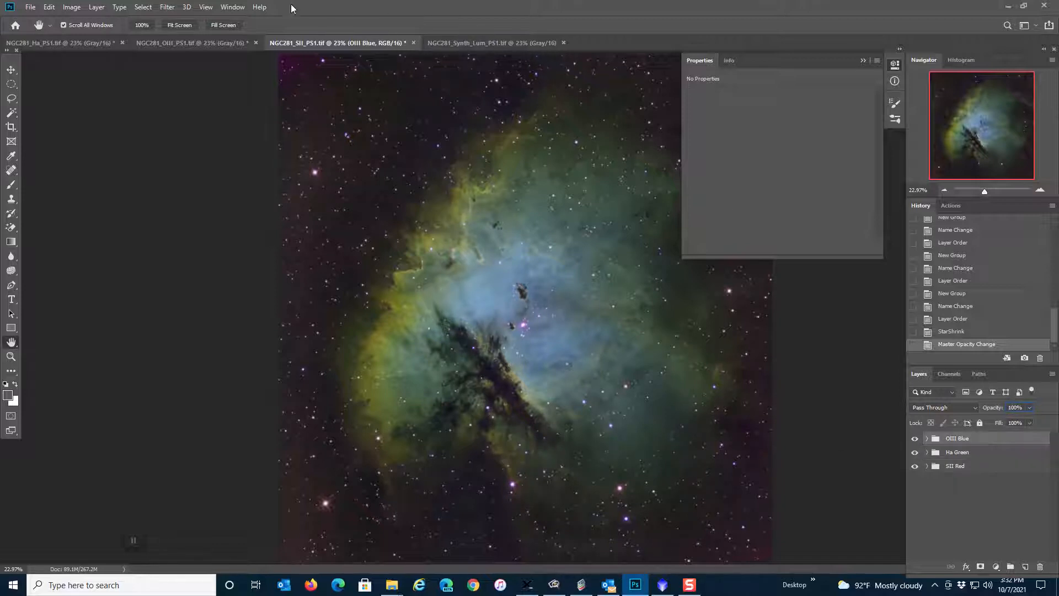
{"action": "left_click", "coordinate": [461, 44]}
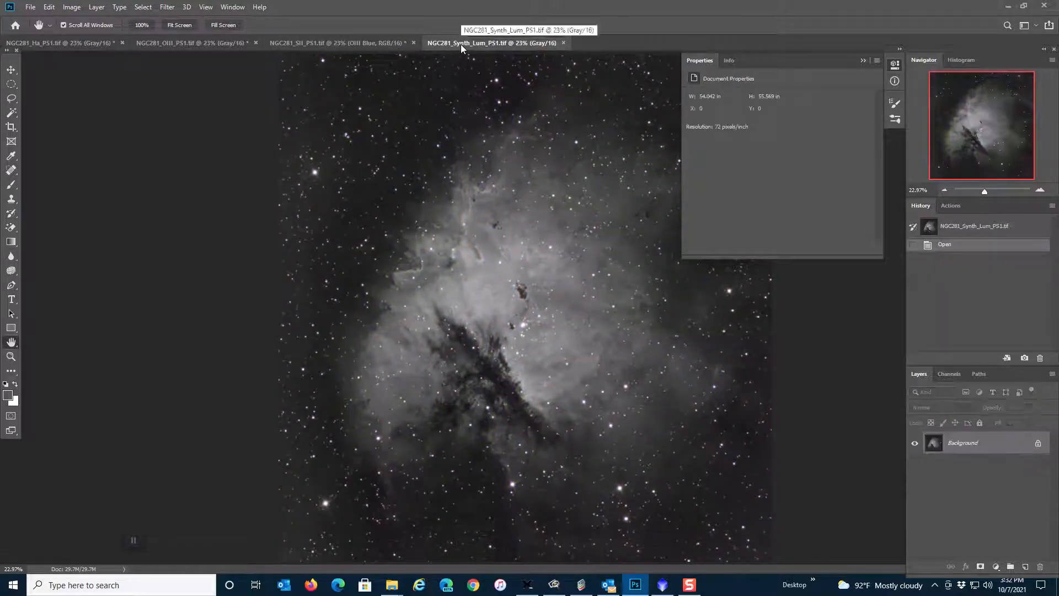
{"action": "key", "text": "ctrl+a"}
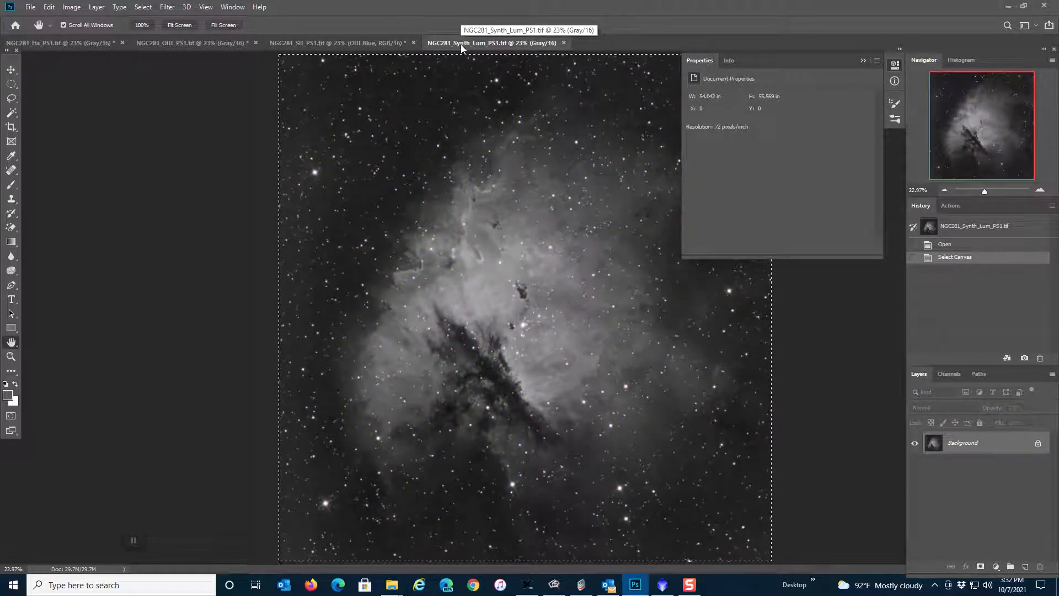
{"action": "left_click", "coordinate": [310, 44]}
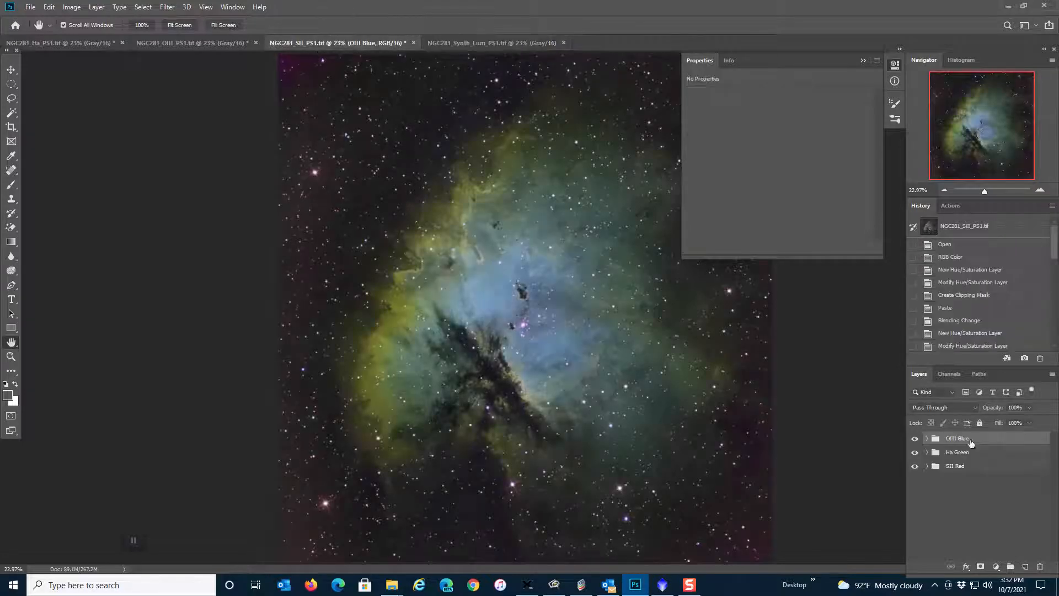
{"action": "key", "text": "ctrl+v"}
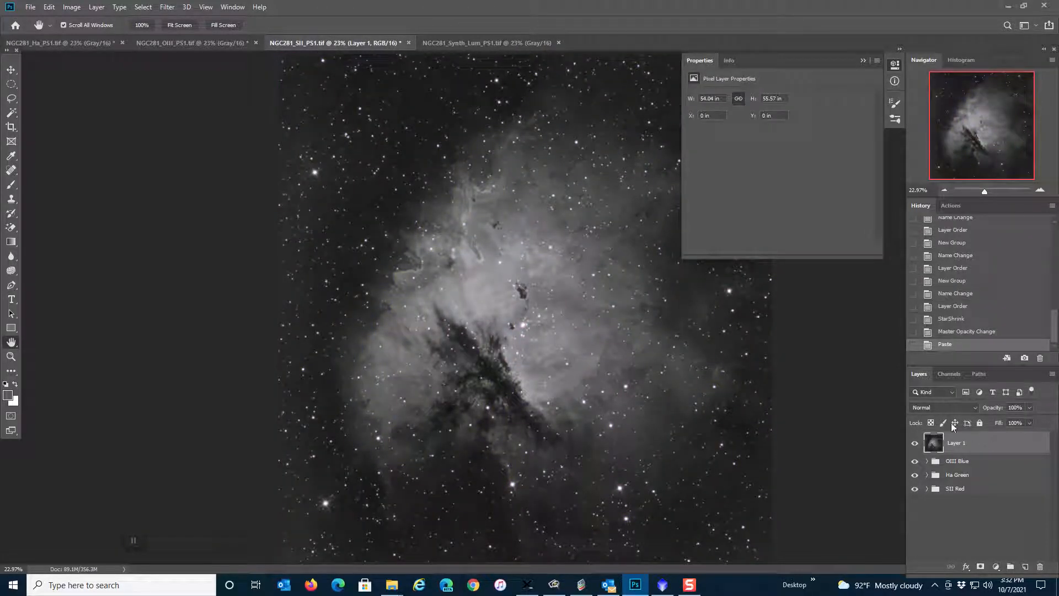
Set the pasted luminance layer's blend mode to Luminosity and its opacity to 50%.
{"action": "left_click", "coordinate": [939, 409]}
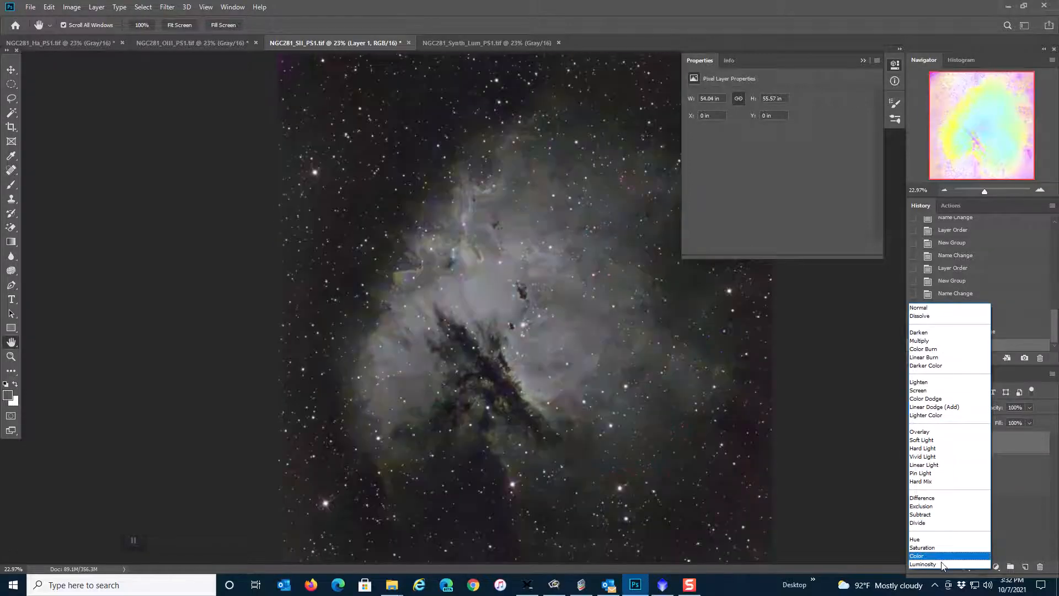
{"action": "left_click", "coordinate": [941, 564]}
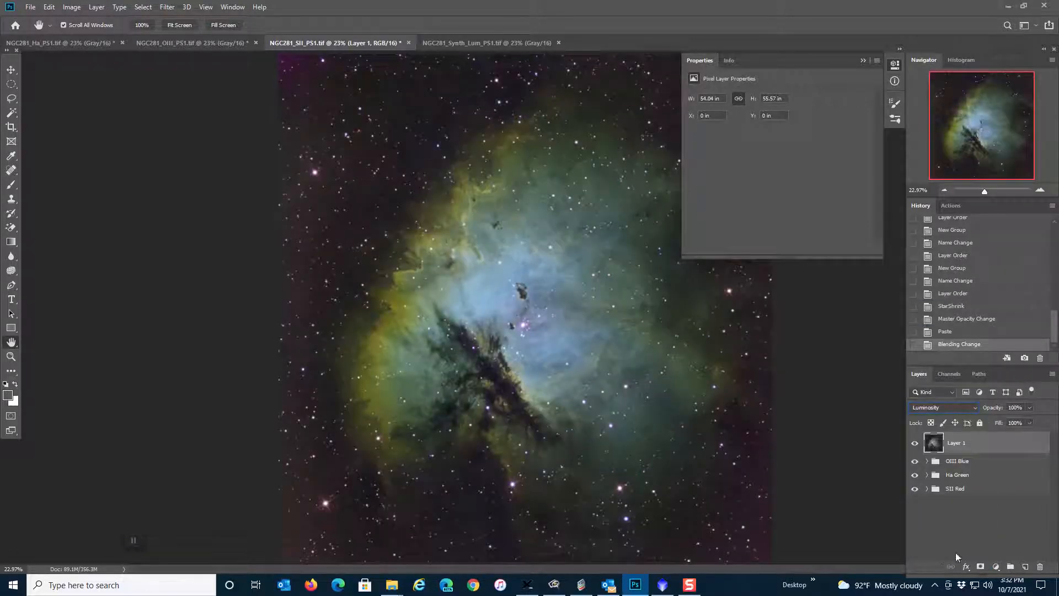
{"action": "left_click", "coordinate": [1024, 407]}
{"action": "type", "text": "50"}
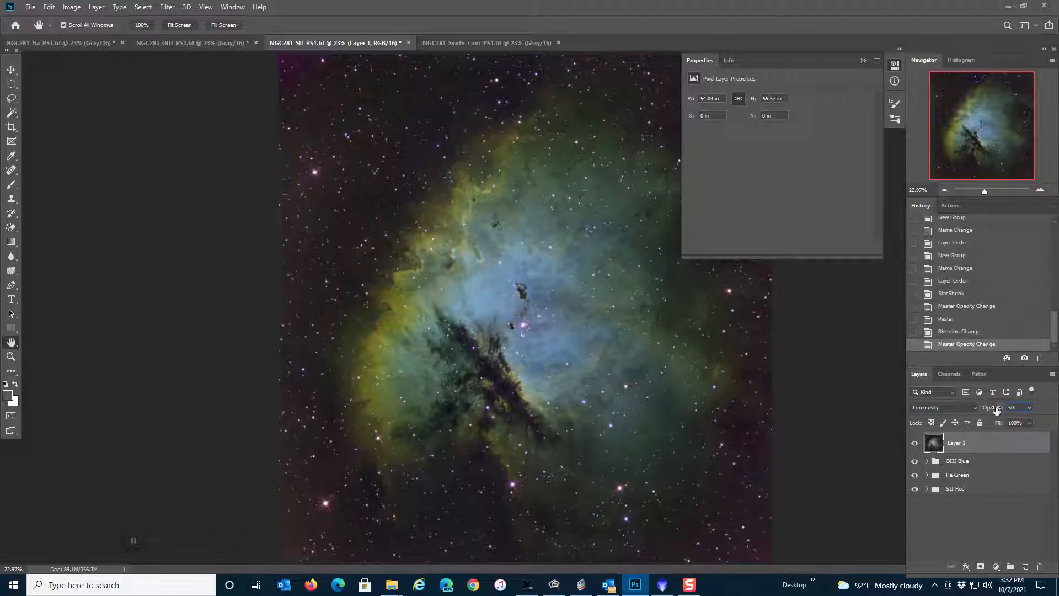
{"action": "key", "text": "Return"}
Toggle the luminance layer's visibility repeatedly to compare the composite with and without it.
{"action": "left_click", "coordinate": [914, 443]}
{"action": "left_click", "coordinate": [914, 444]}
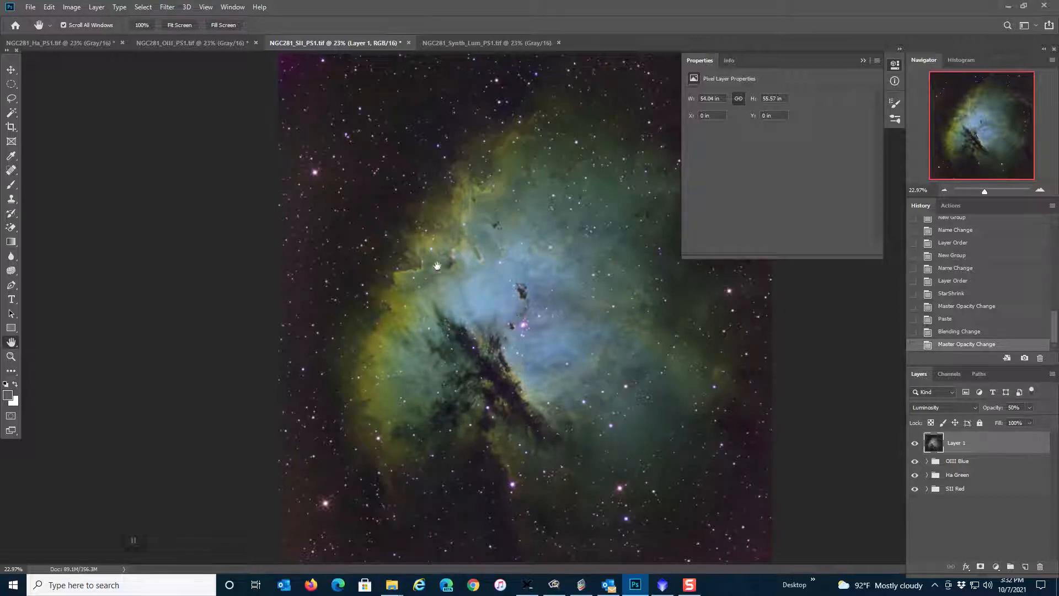
{"action": "left_click", "coordinate": [914, 445]}
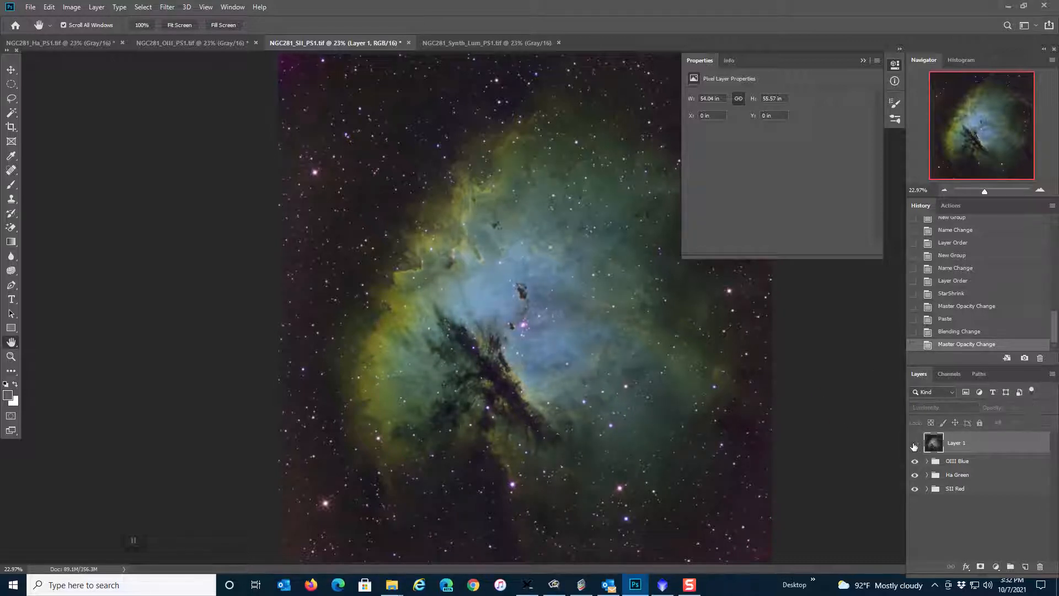
{"action": "left_click", "coordinate": [914, 445]}
{"action": "left_click", "coordinate": [914, 444]}
{"action": "left_click", "coordinate": [914, 445]}
{"action": "left_click", "coordinate": [914, 445]}
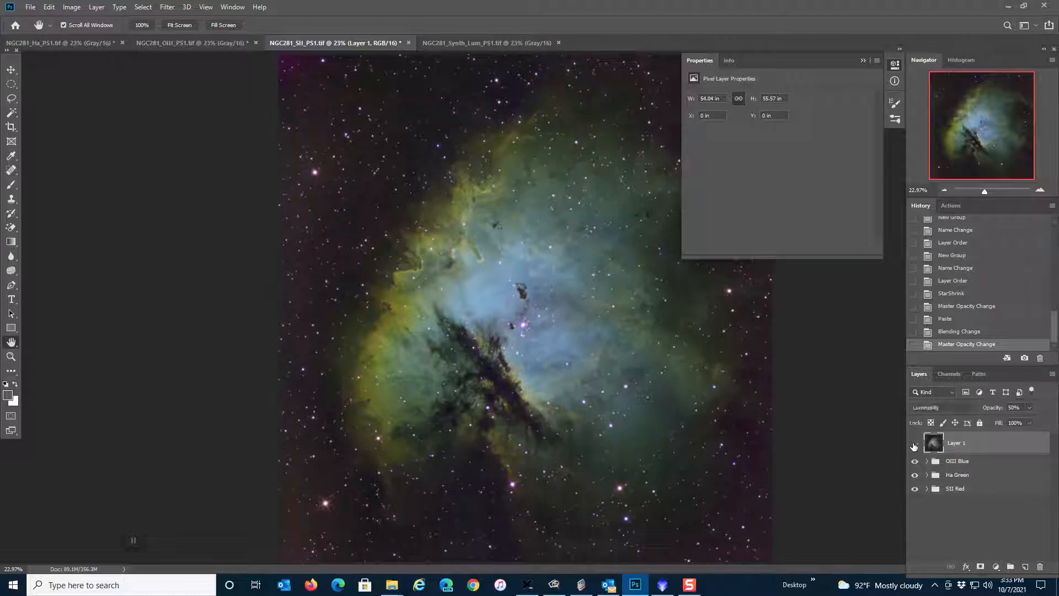
{"action": "left_click", "coordinate": [914, 445]}
Add a Selective Color adjustment layer above the luminance layer and set Cyan in the Reds to -20%.
{"action": "left_click", "coordinate": [1040, 190]}
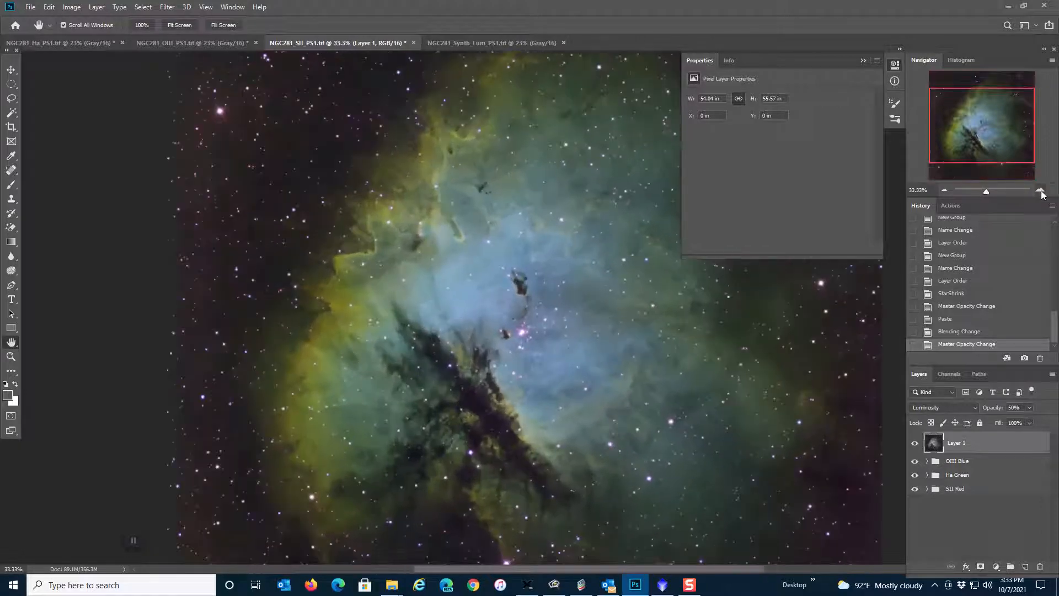
{"action": "left_click", "coordinate": [1040, 191]}
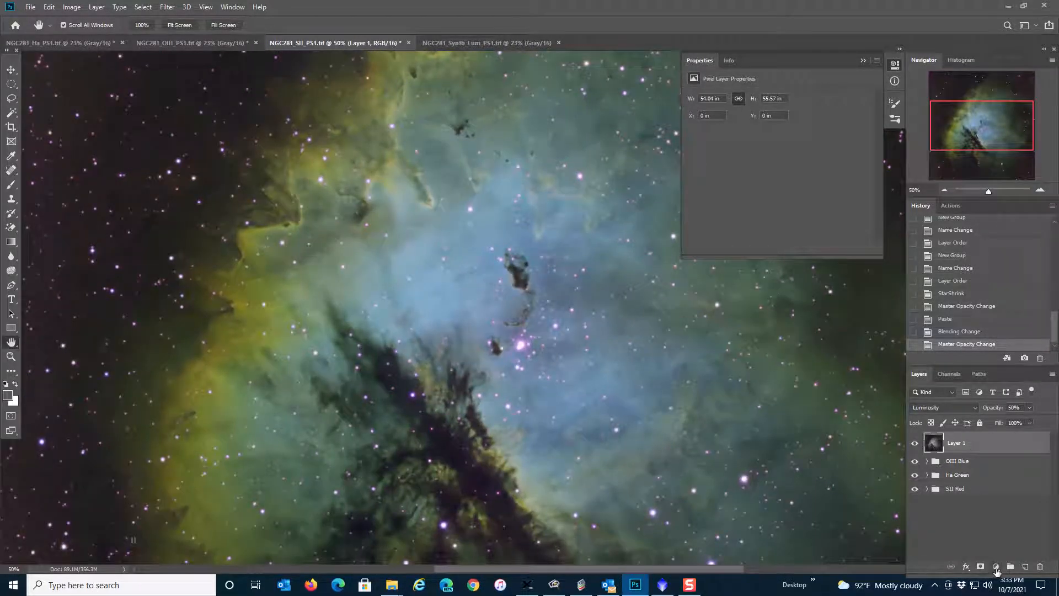
{"action": "left_click", "coordinate": [997, 568]}
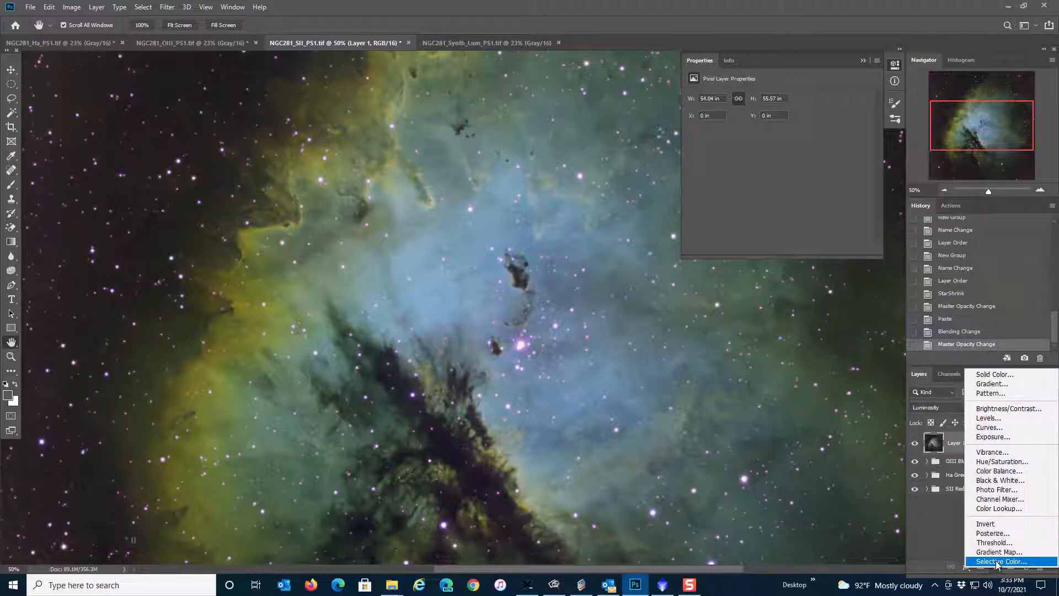
{"action": "left_click", "coordinate": [996, 561]}
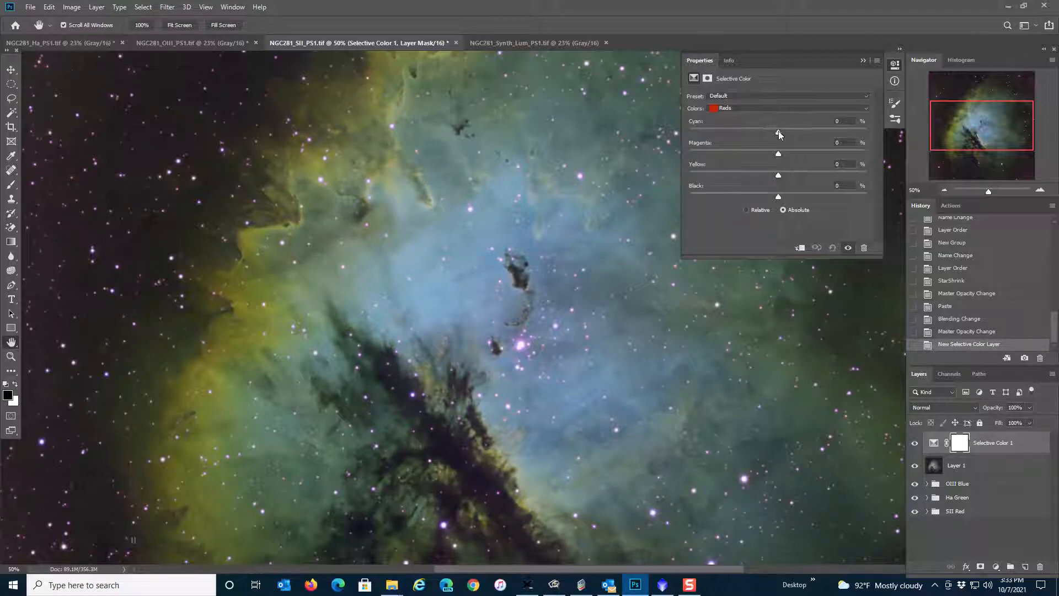
{"action": "left_click_drag", "start_coordinate": [779, 132], "coordinate": [763, 132]}
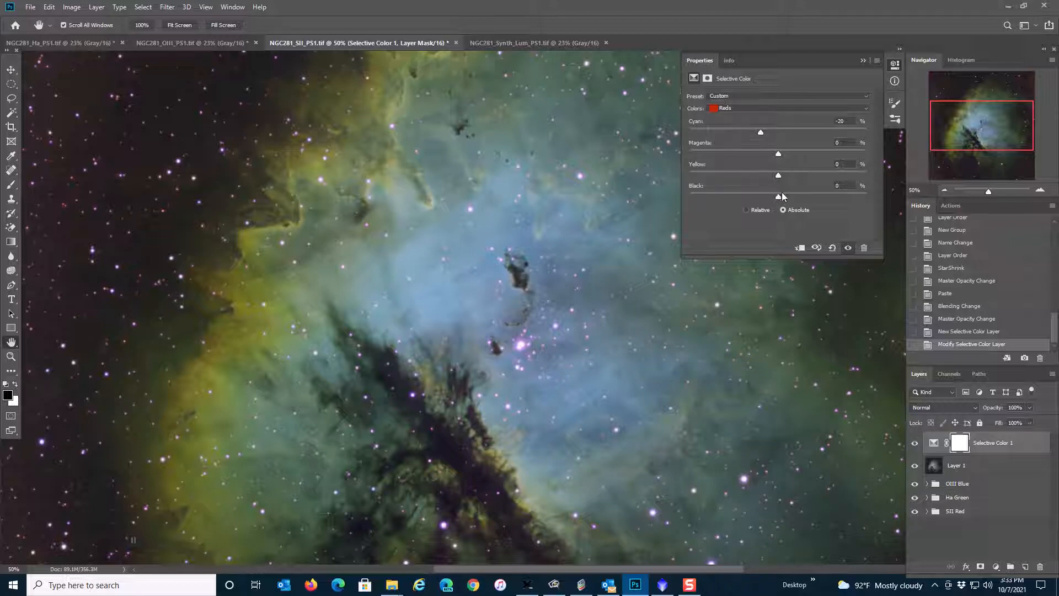
Set Magenta in the Magentas range of the Selective Color adjustment to -50%.
{"action": "left_click", "coordinate": [750, 107]}
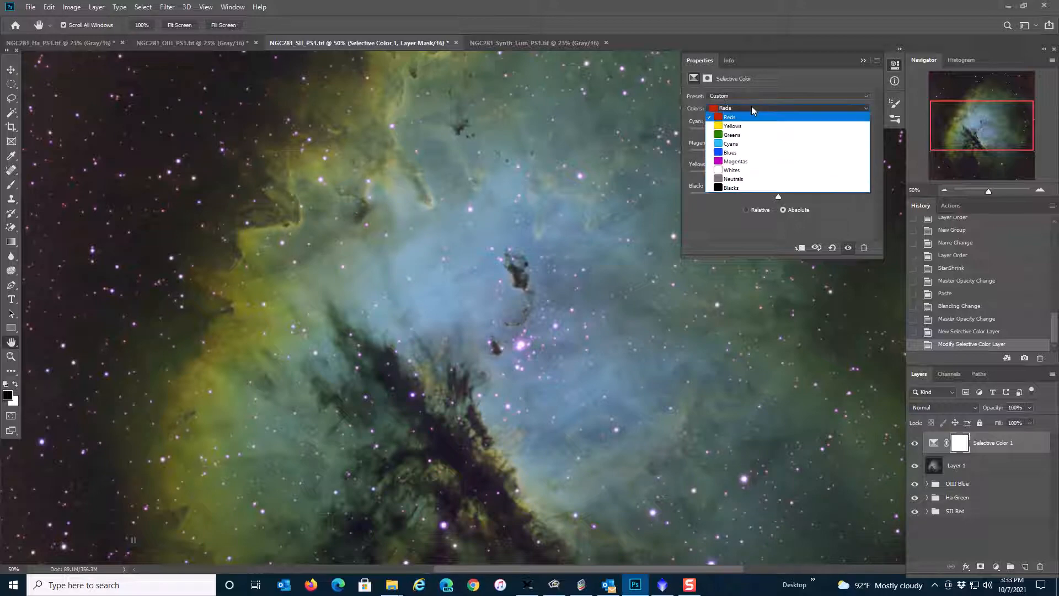
{"action": "left_click", "coordinate": [744, 161]}
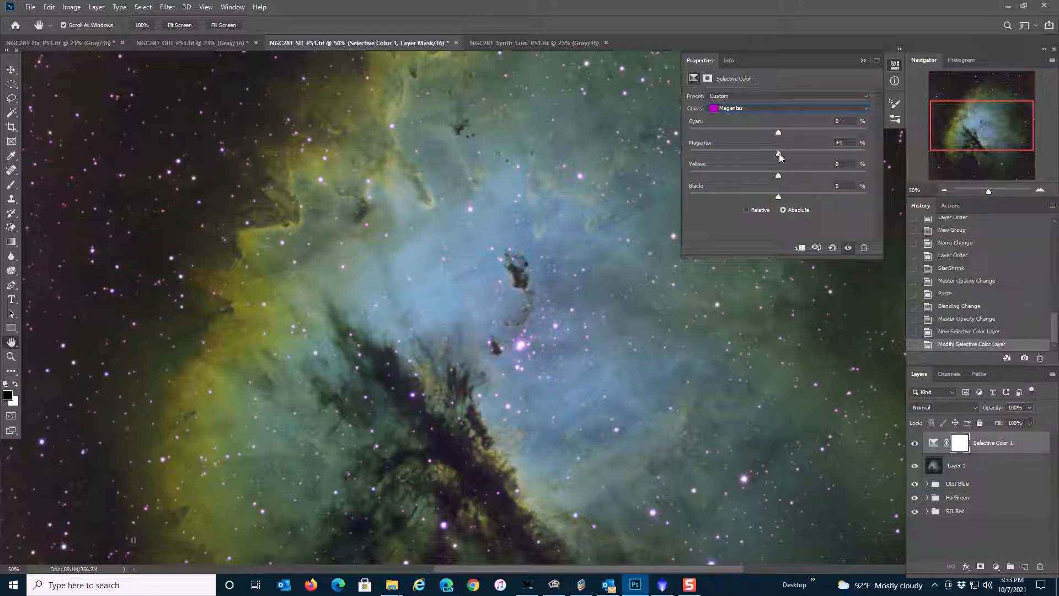
{"action": "left_click_drag", "start_coordinate": [779, 155], "coordinate": [749, 159]}
Create a new layer group named Synth Lum and rename the pasted luminance layer Synth Lum.
{"action": "left_click", "coordinate": [1011, 567]}
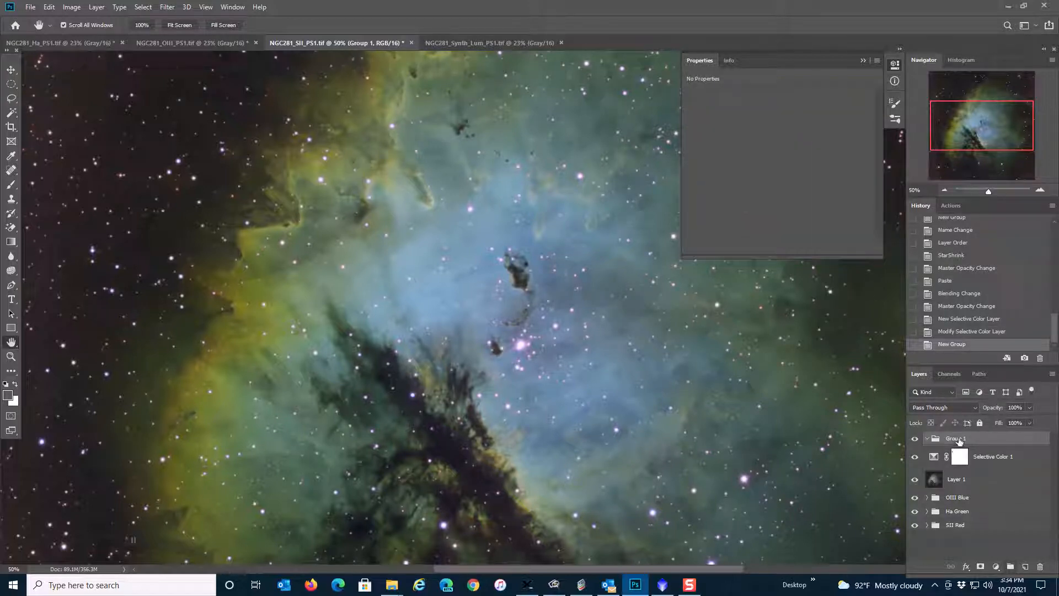
{"action": "double_click", "coordinate": [957, 439]}
{"action": "type", "text": "Synth Lum"}
{"action": "key", "text": "Return"}
{"action": "double_click", "coordinate": [955, 480]}
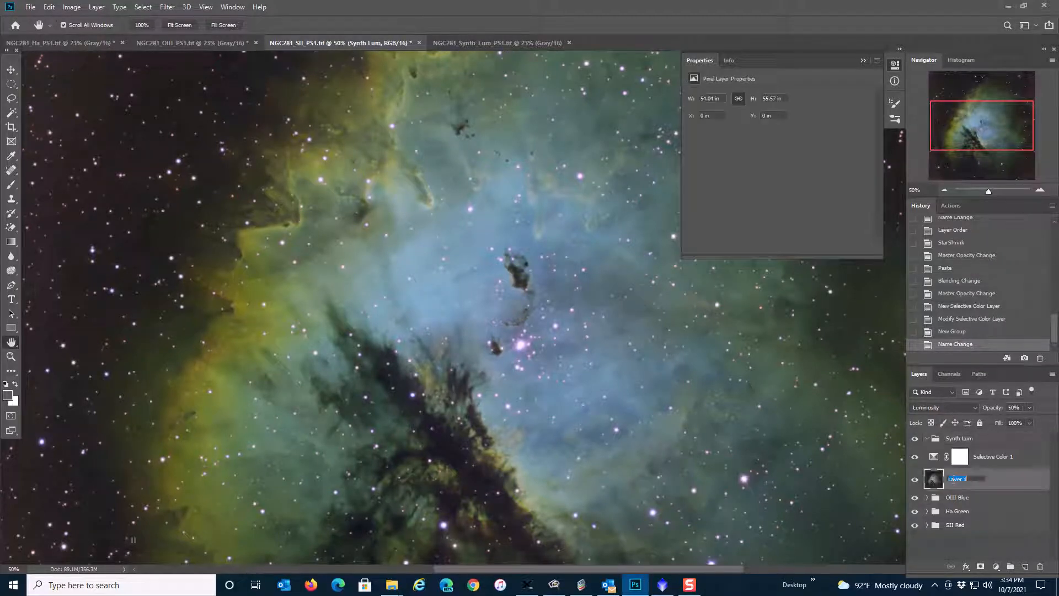
{"action": "type", "text": "Synth L"}
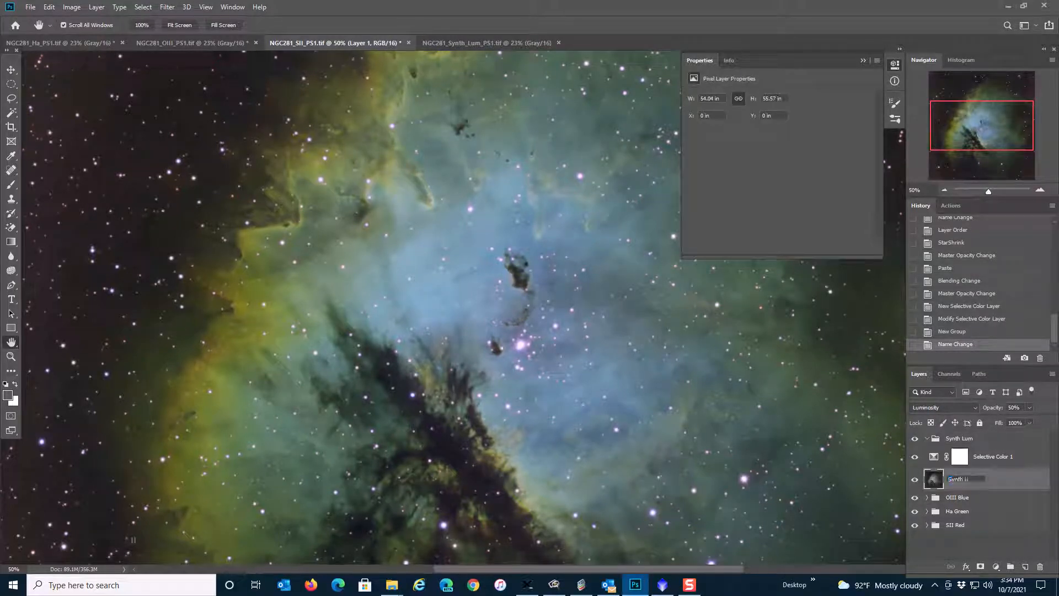
{"action": "type", "text": "um"}
{"action": "key", "text": "Return"}
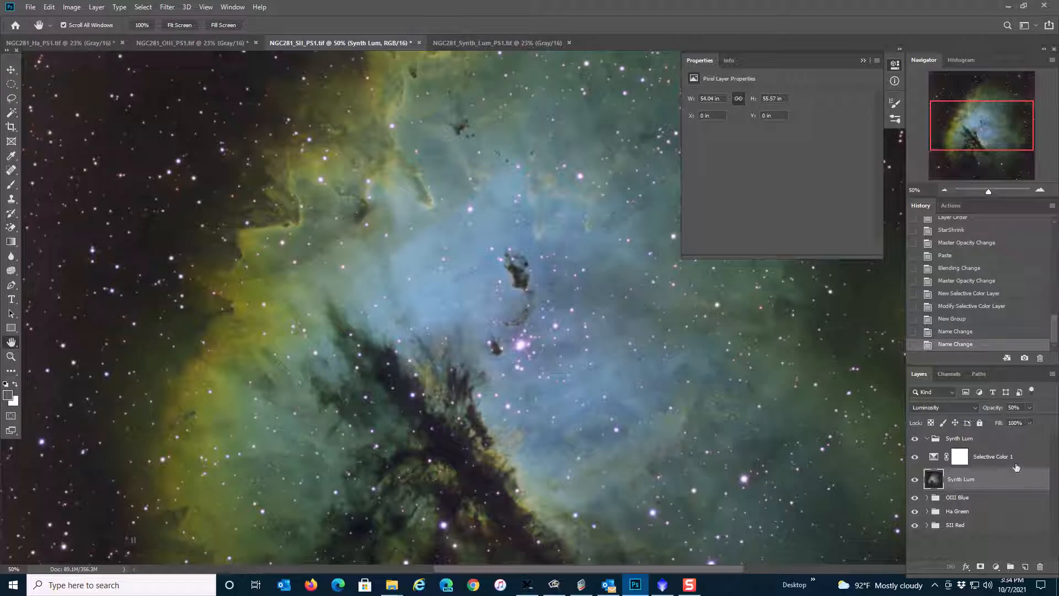
Move the Selective Color and Synth Lum layers into the Synth Lum group and collapse the group.
{"action": "left_click", "coordinate": [1014, 461]}
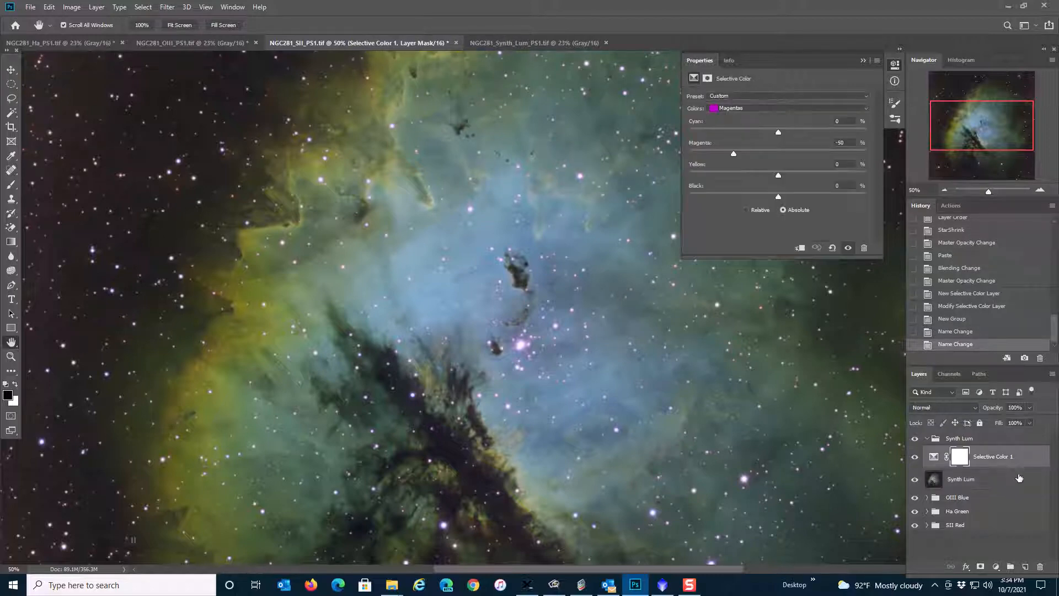
{"action": "left_click", "coordinate": [1021, 484], "text": "shift"}
{"action": "left_click_drag", "start_coordinate": [1020, 483], "coordinate": [1031, 444]}
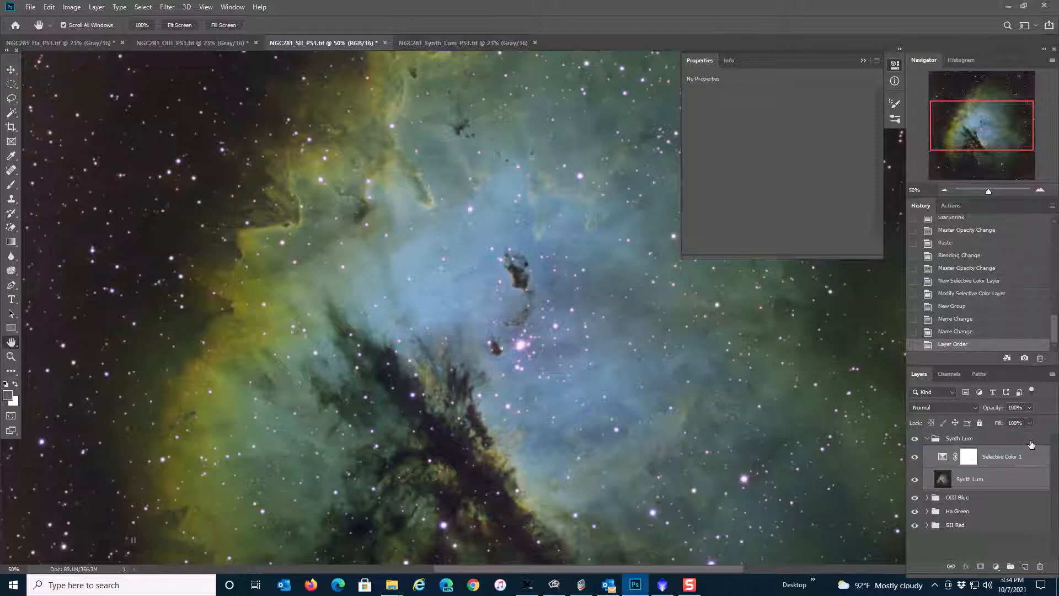
{"action": "left_click", "coordinate": [927, 438]}
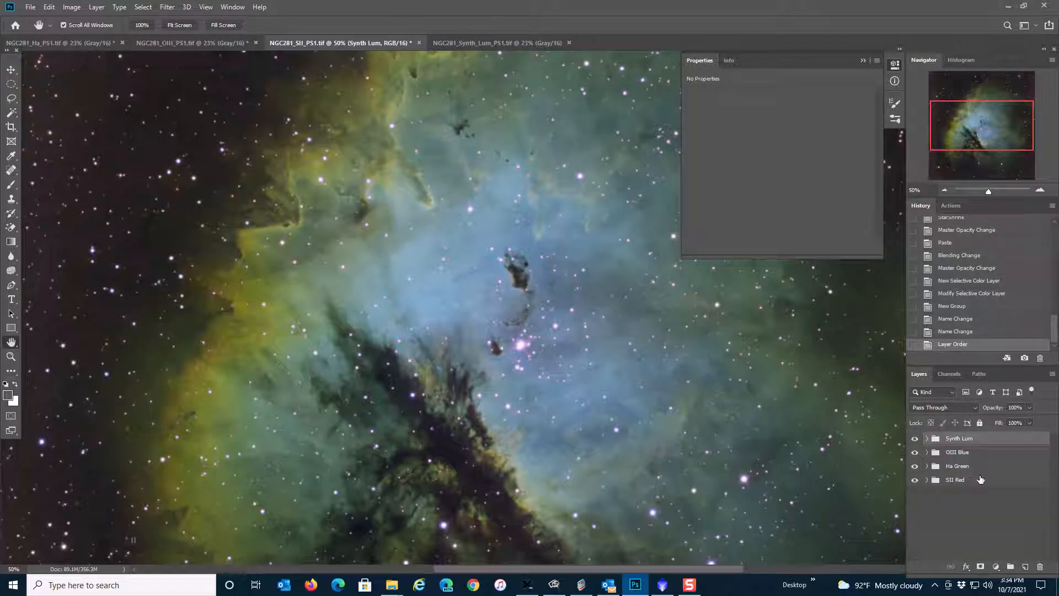
Inspect the composite up close, return to 33.33% zoom and collapse the Properties panel covering the image.
{"action": "left_click", "coordinate": [1040, 191]}
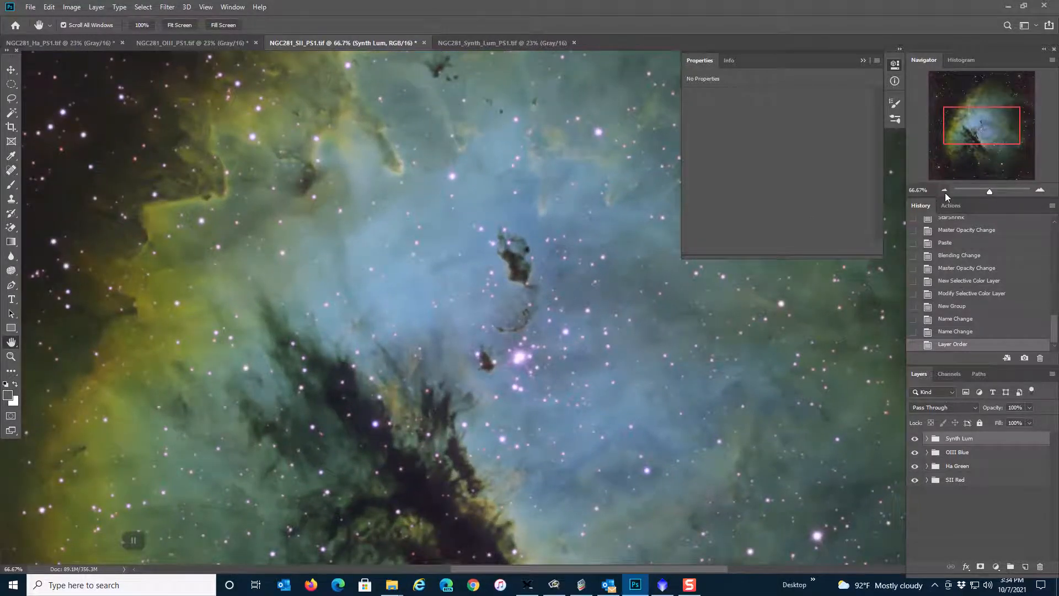
{"action": "left_click", "coordinate": [945, 192]}
{"action": "left_click", "coordinate": [945, 192]}
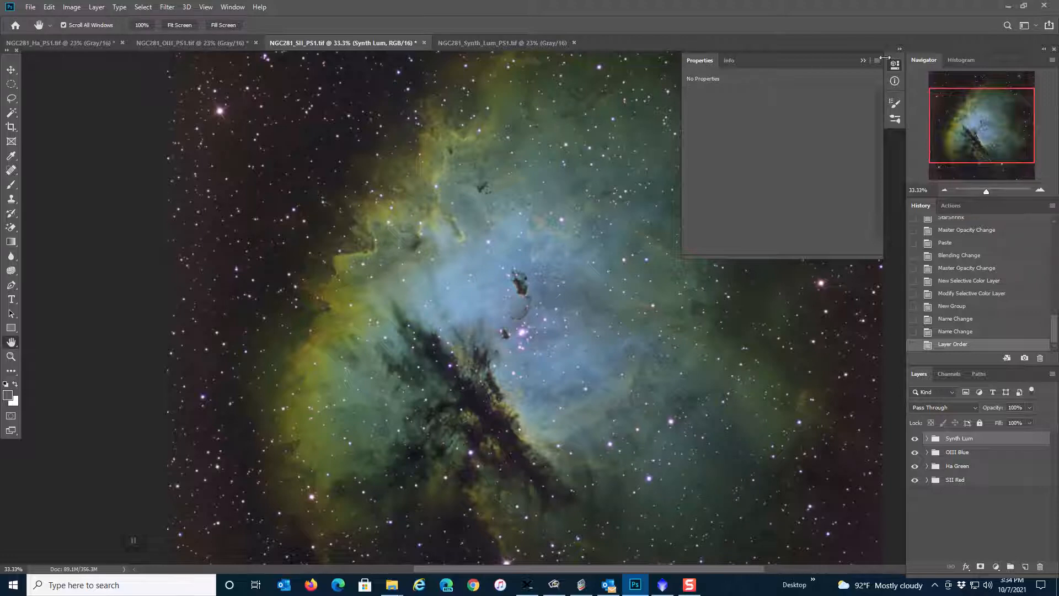
{"action": "left_click", "coordinate": [863, 59]}
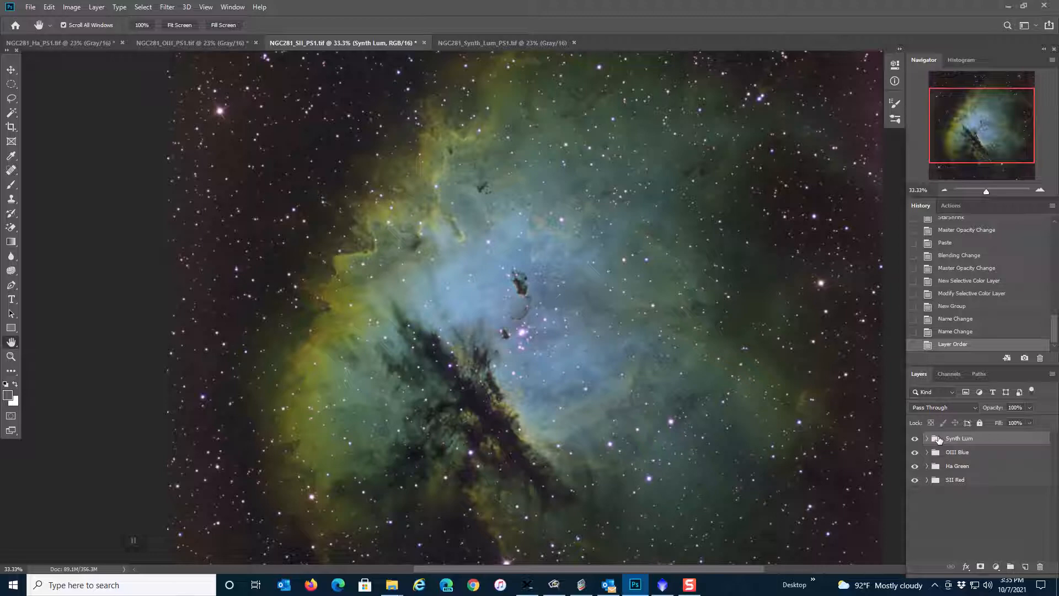
Stamp all visible layers into a new layer above the Synth Lum group and name it CAB.
{"action": "key", "text": "ctrl+shift+alt+n"}
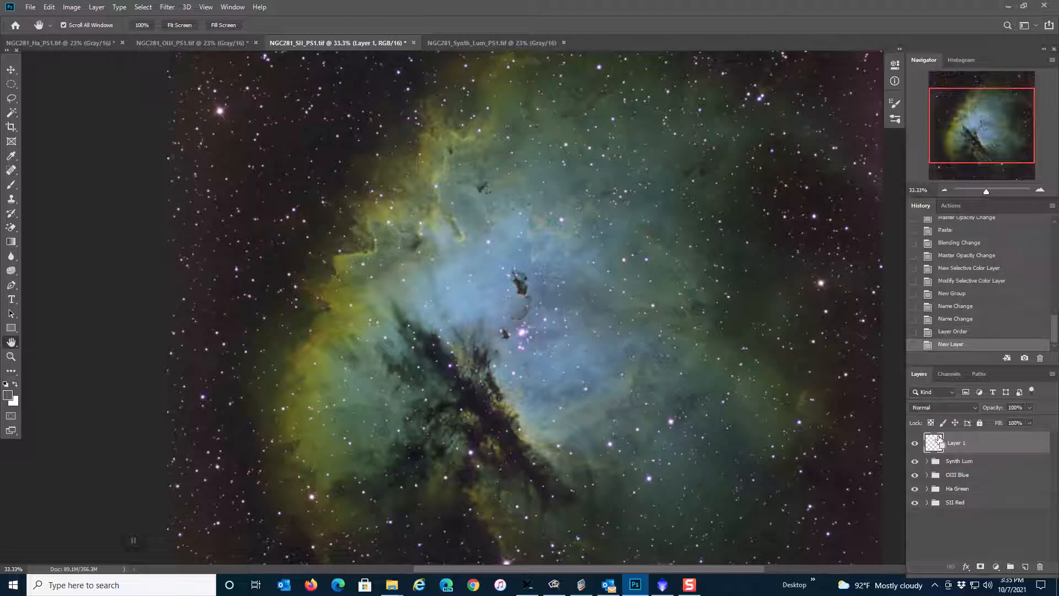
{"action": "key", "text": "ctrl+shift+alt+e"}
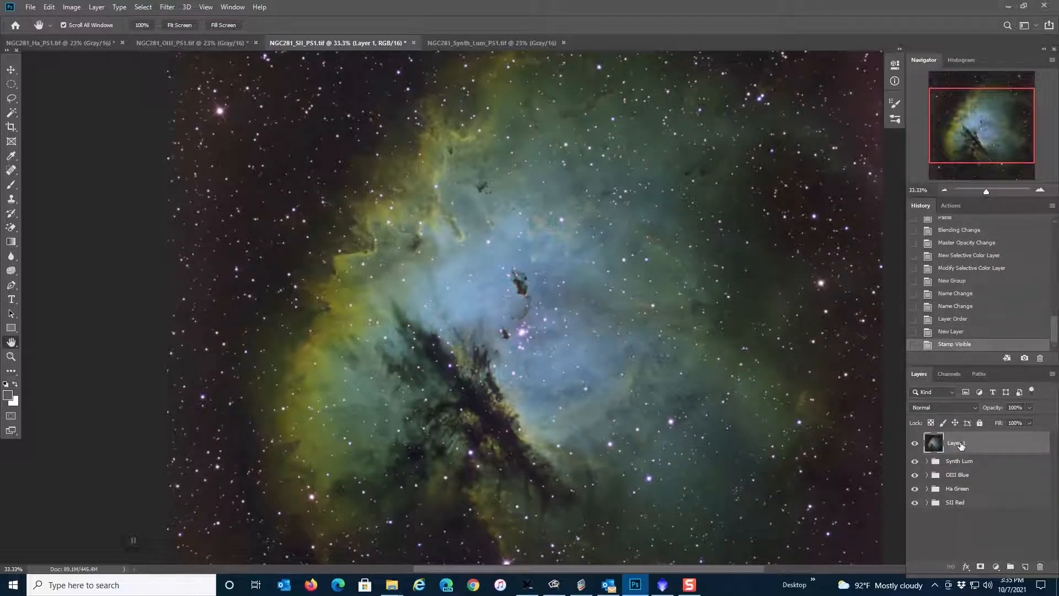
{"action": "double_click", "coordinate": [960, 444]}
{"action": "type", "text": "Cl"}
{"action": "type", "text": "B"}
{"action": "key", "text": "Return"}
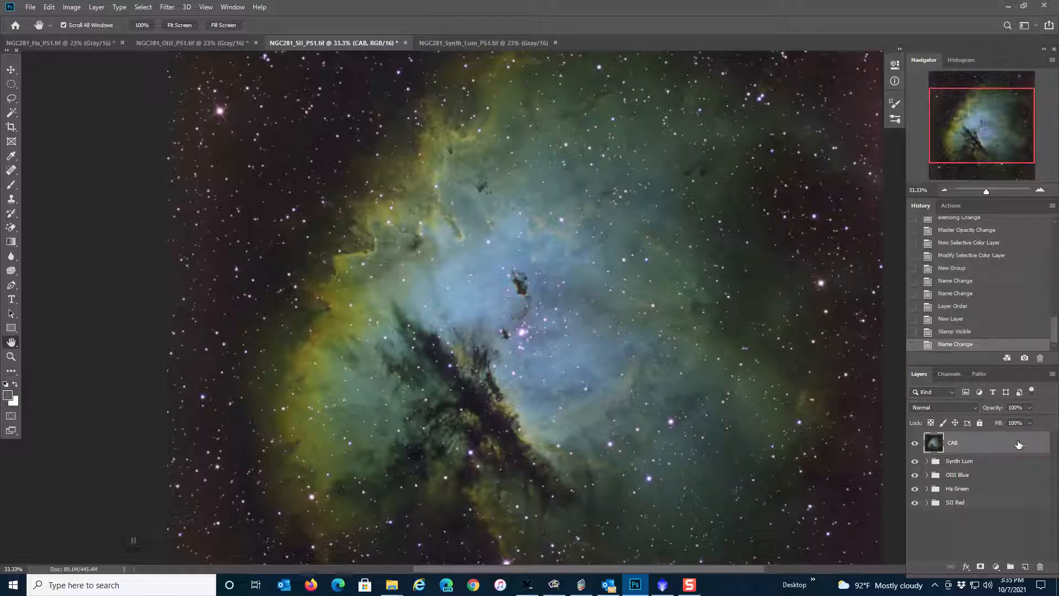
Duplicate the CAB layer and set the copy to Soft Light blending at 30% opacity.
{"action": "left_click_drag", "start_coordinate": [1018, 445], "coordinate": [1026, 567]}
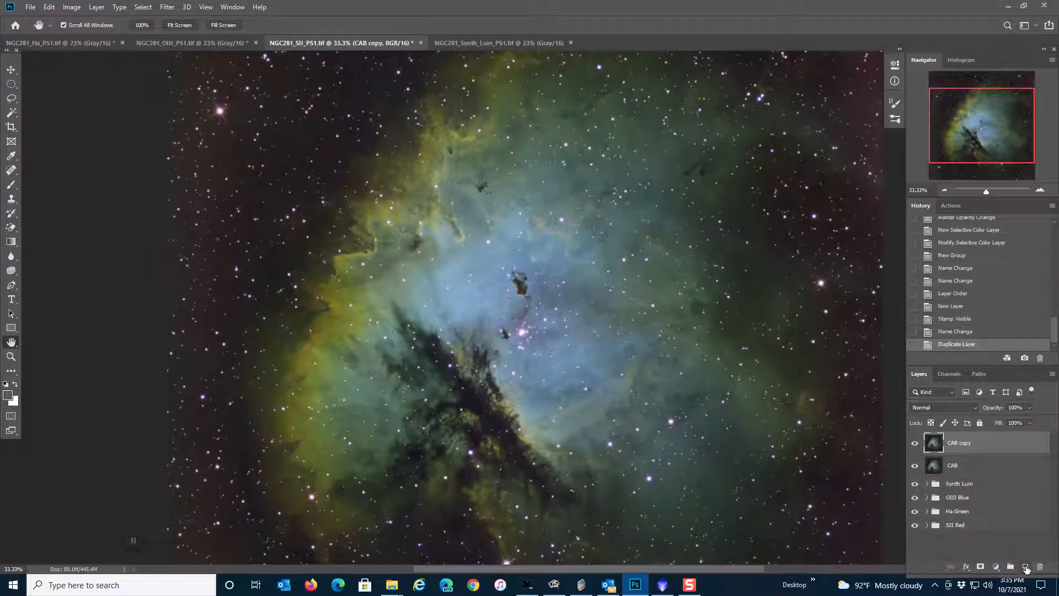
{"action": "left_click", "coordinate": [940, 407]}
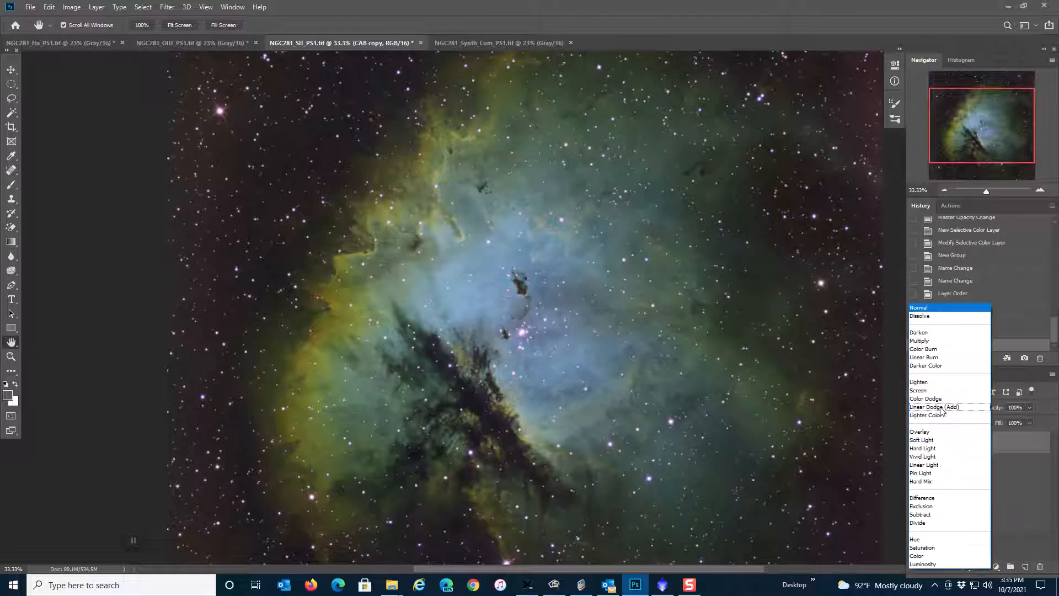
{"action": "left_click", "coordinate": [941, 441]}
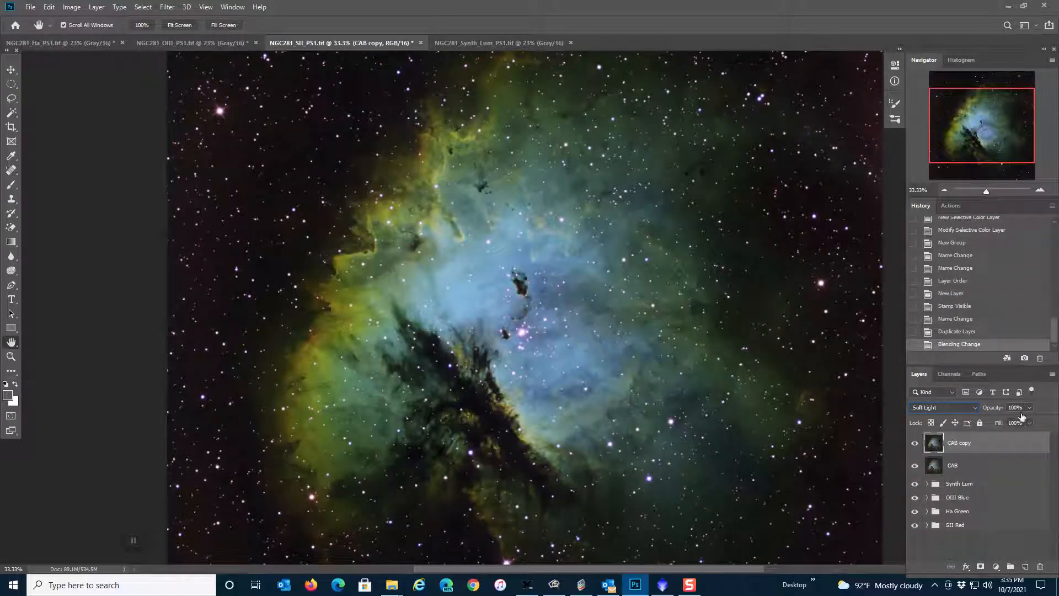
{"action": "left_click_drag", "start_coordinate": [1025, 408], "coordinate": [1007, 407]}
{"action": "type", "text": "30"}
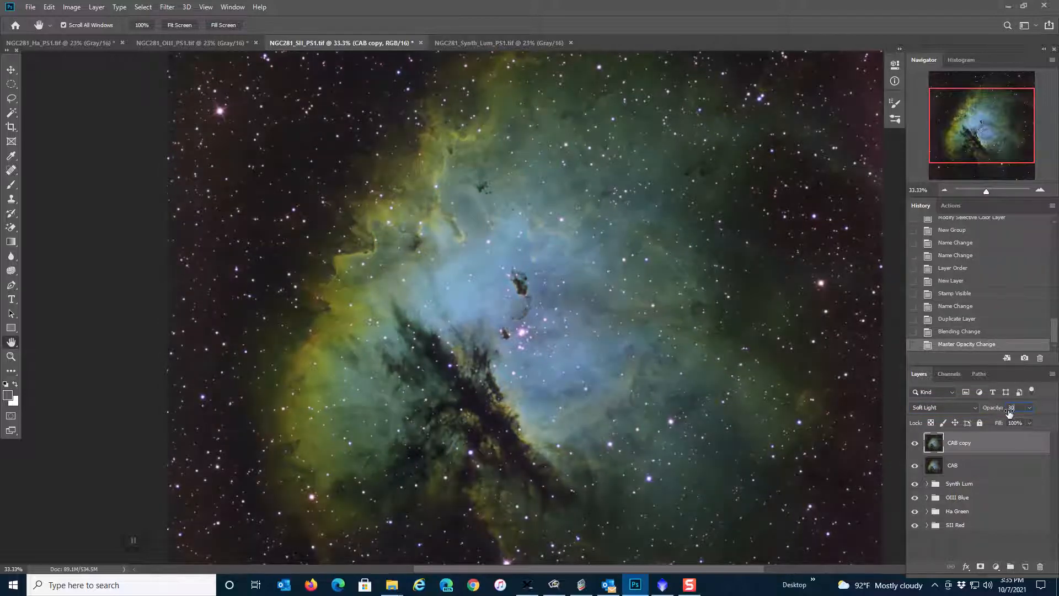
Compare the image with and without the CAB copy layer and set that layer's opacity to 25%.
{"action": "left_click", "coordinate": [914, 444]}
{"action": "left_click", "coordinate": [915, 444]}
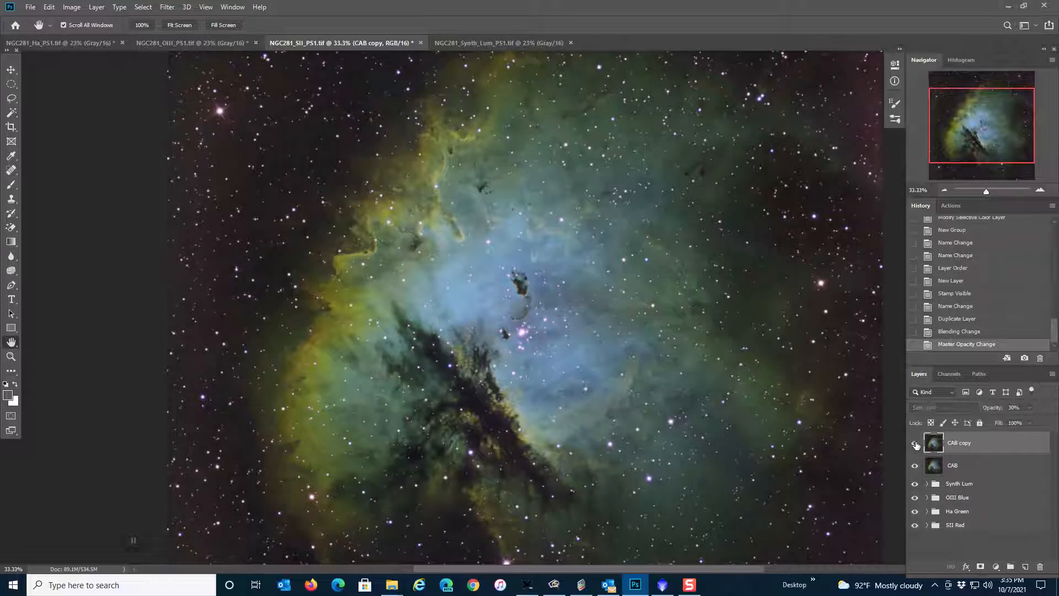
{"action": "left_click", "coordinate": [915, 444]}
{"action": "left_click", "coordinate": [915, 445]}
{"action": "left_click", "coordinate": [914, 444]}
{"action": "left_click", "coordinate": [915, 444]}
{"action": "left_click_drag", "start_coordinate": [1004, 412], "coordinate": [1002, 411]}
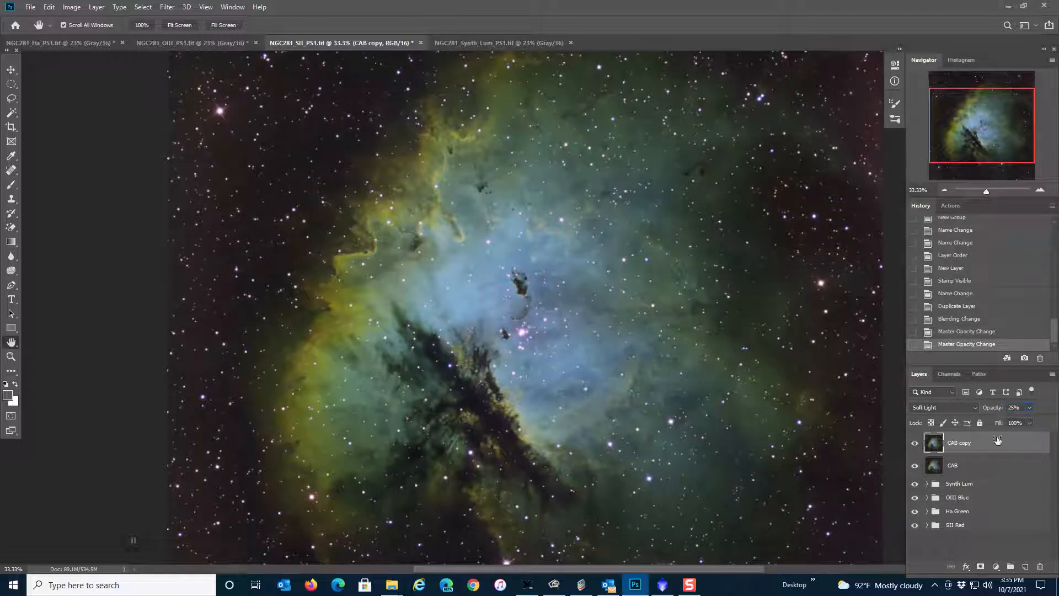
{"action": "left_click", "coordinate": [916, 445]}
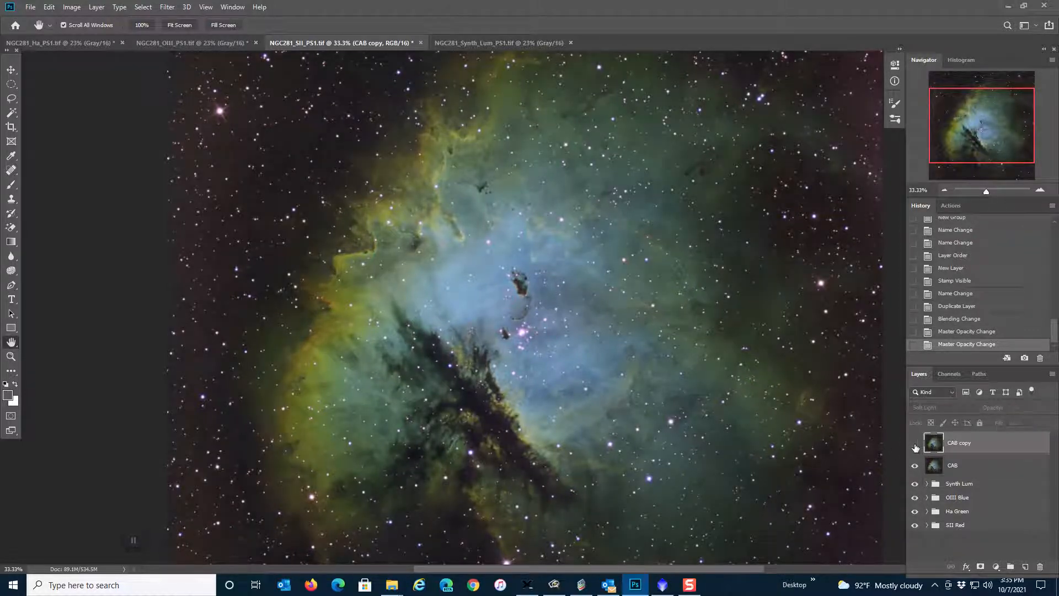
{"action": "left_click", "coordinate": [915, 445]}
{"action": "left_click", "coordinate": [916, 445]}
{"action": "left_click", "coordinate": [915, 445]}
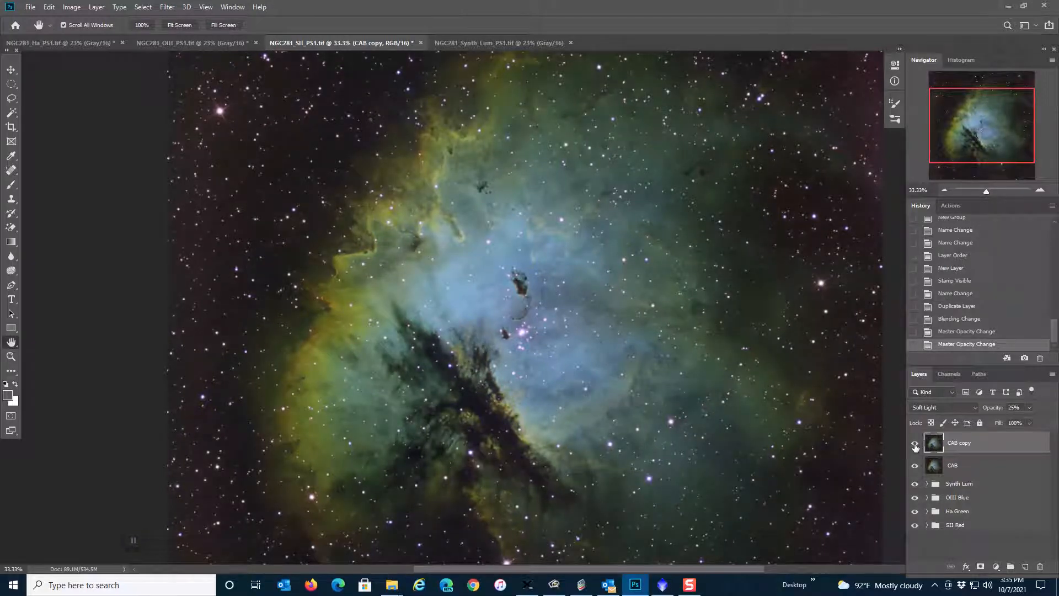
Create a new layer group above the CAB copy layer and name it Soft Light.
{"action": "left_click", "coordinate": [1010, 567]}
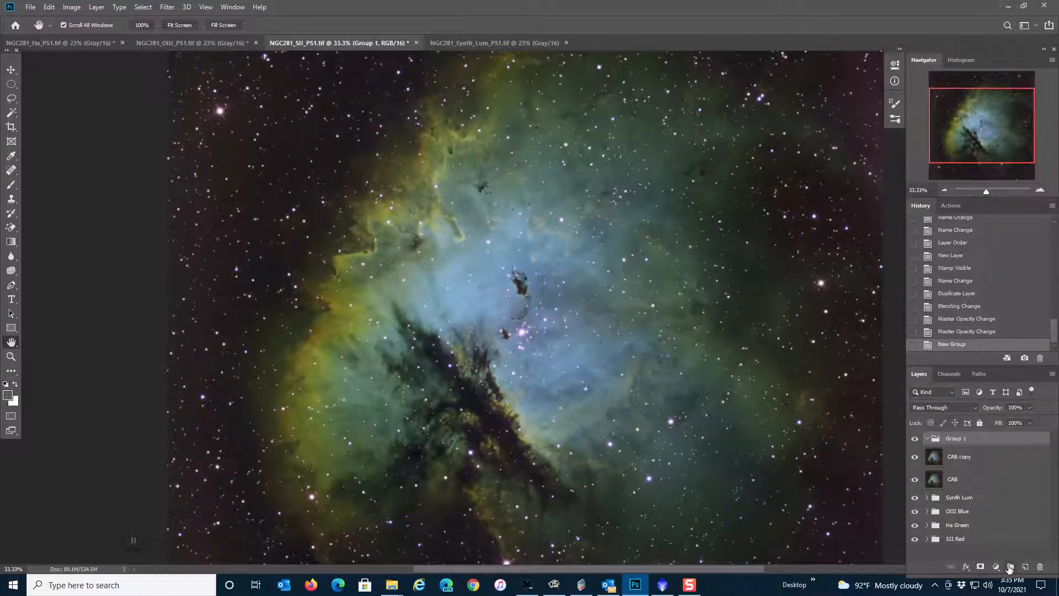
{"action": "double_click", "coordinate": [953, 440]}
{"action": "type", "text": "SA"}
{"action": "key", "text": "BackSpace"}
{"action": "key", "text": "Return"}
{"action": "left_click", "coordinate": [982, 458]}
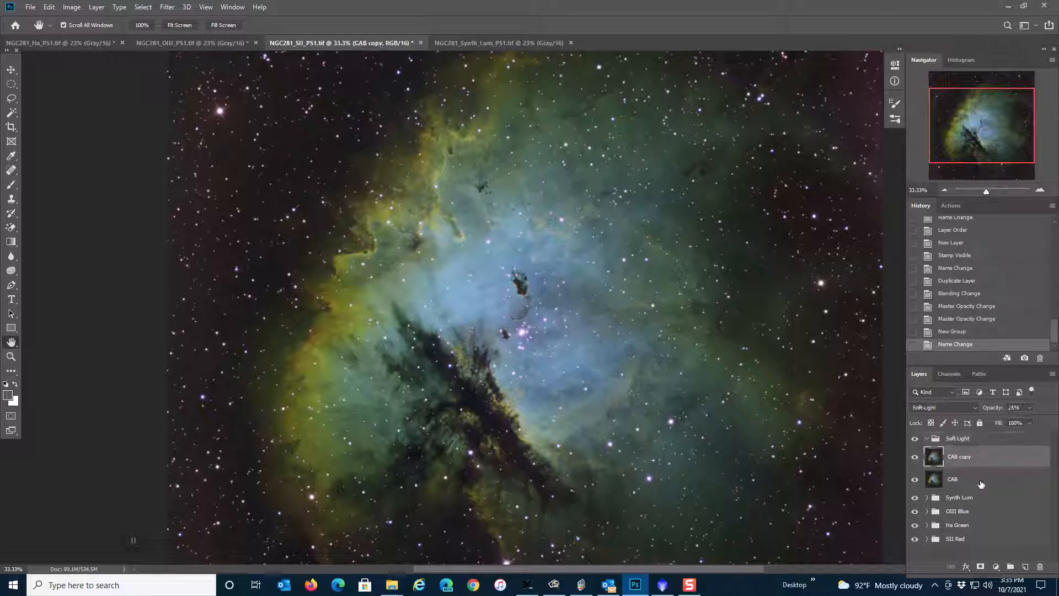
{"action": "left_click", "coordinate": [981, 484], "text": "shift"}
{"action": "left_click", "coordinate": [991, 461]}
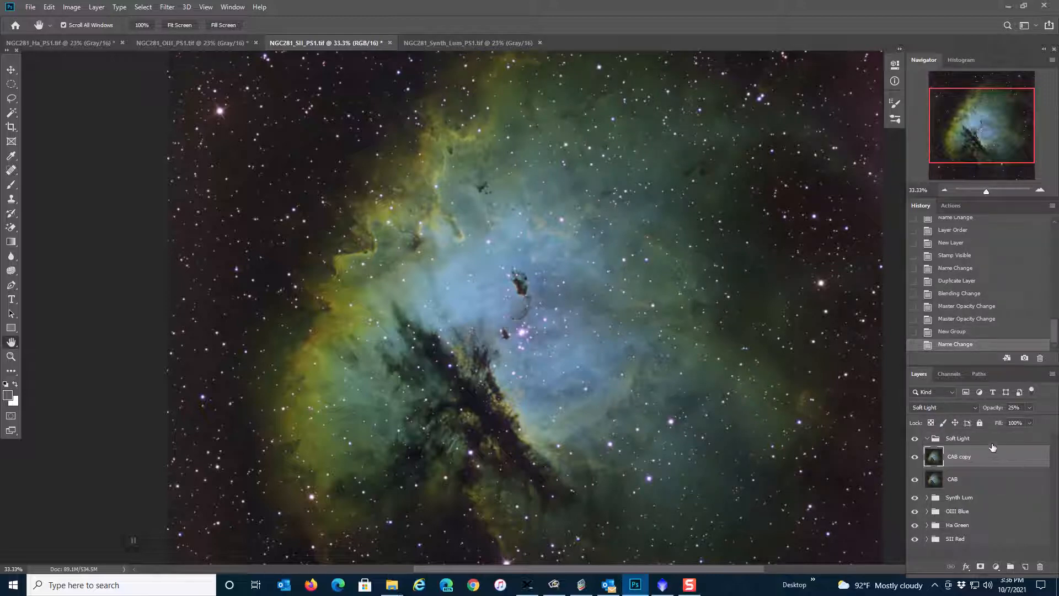
{"action": "double_click", "coordinate": [993, 458]}
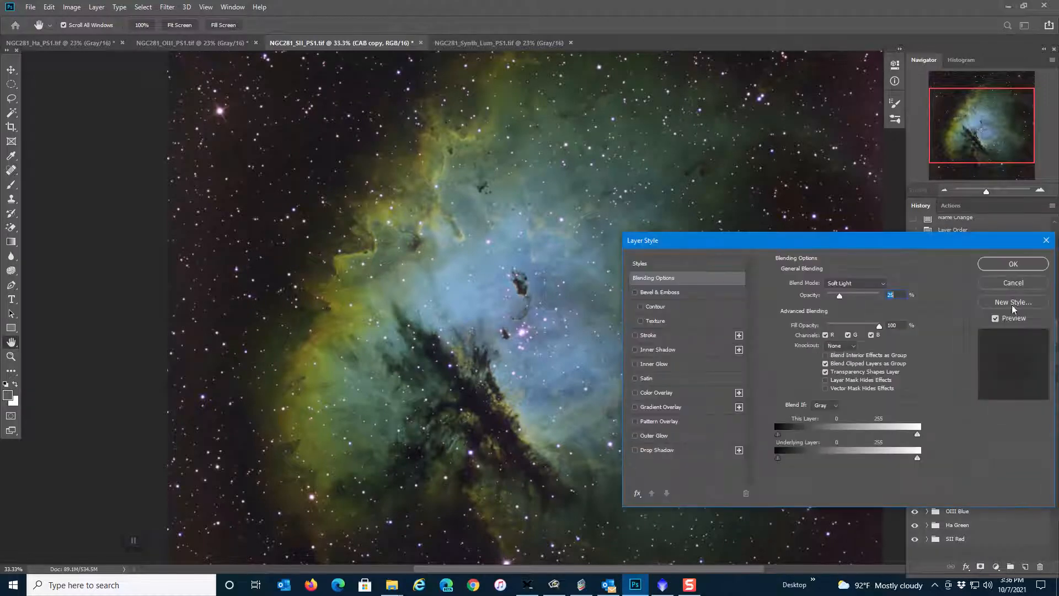
{"action": "left_click", "coordinate": [1018, 283]}
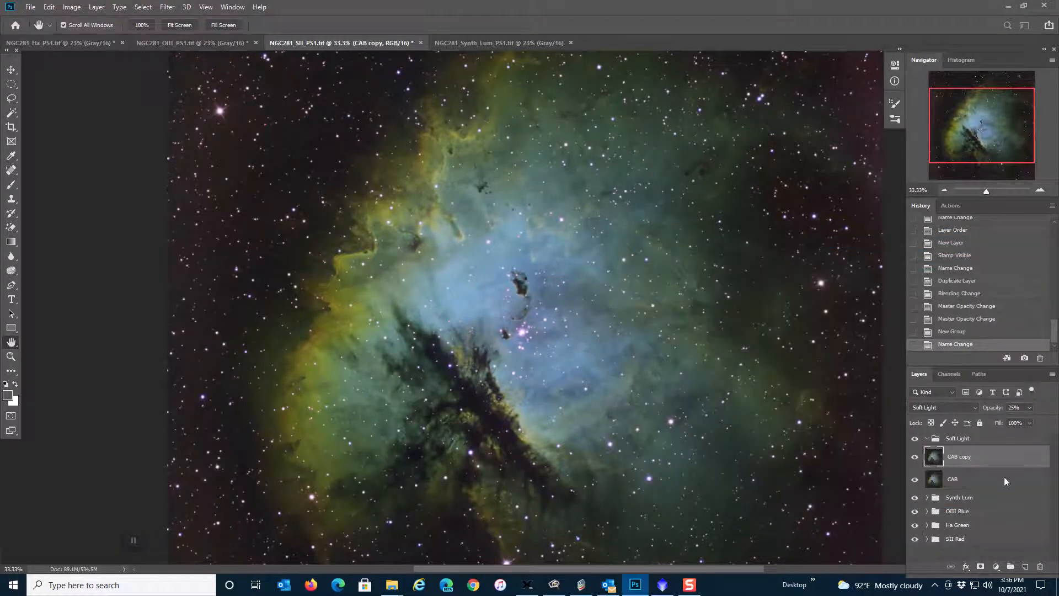
{"action": "left_click", "coordinate": [981, 481]}
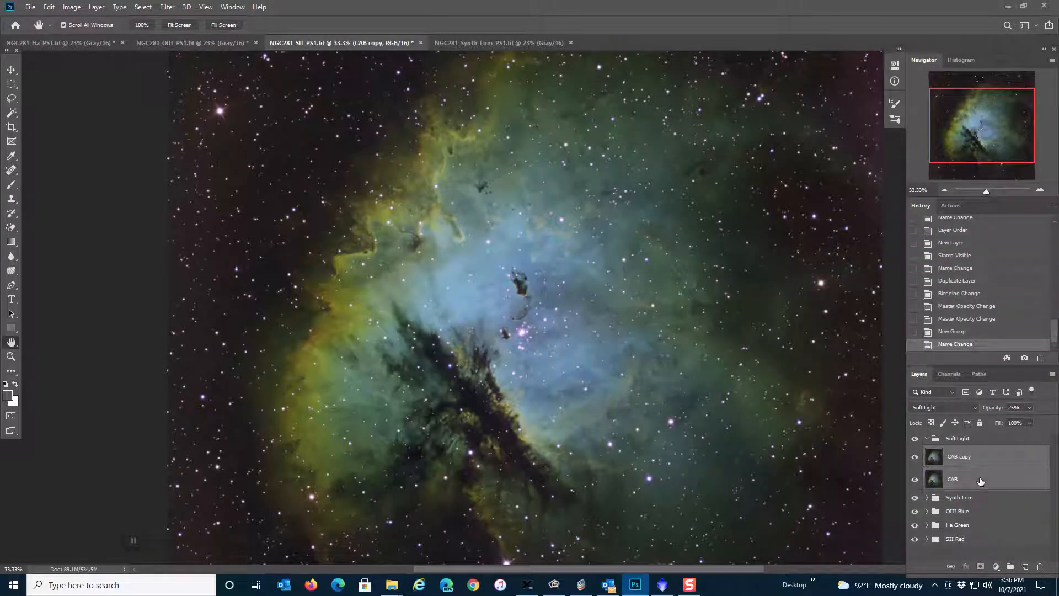
{"action": "double_click", "coordinate": [982, 447]}
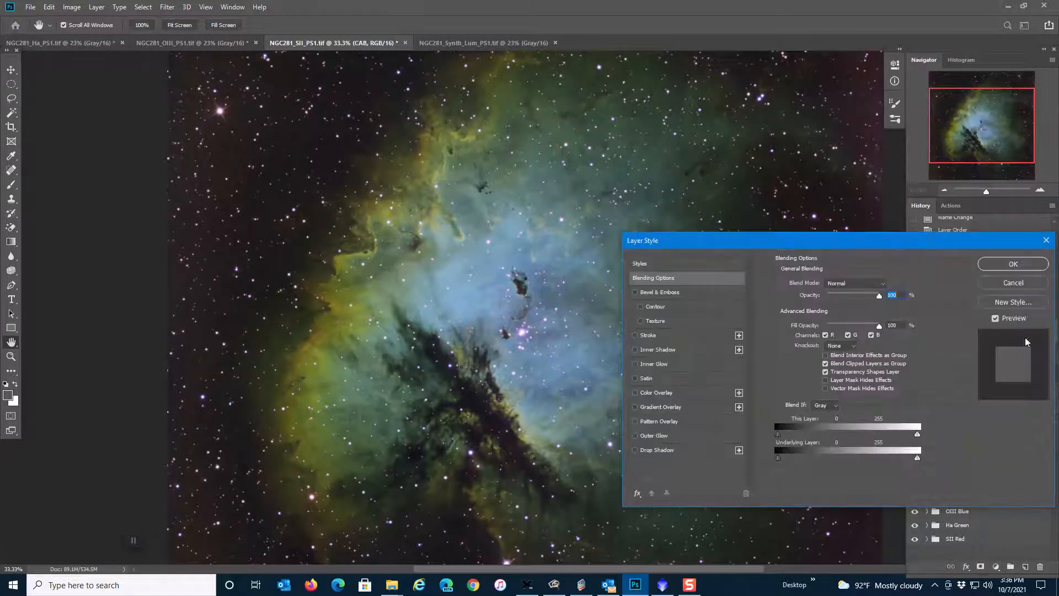
{"action": "left_click", "coordinate": [1021, 288]}
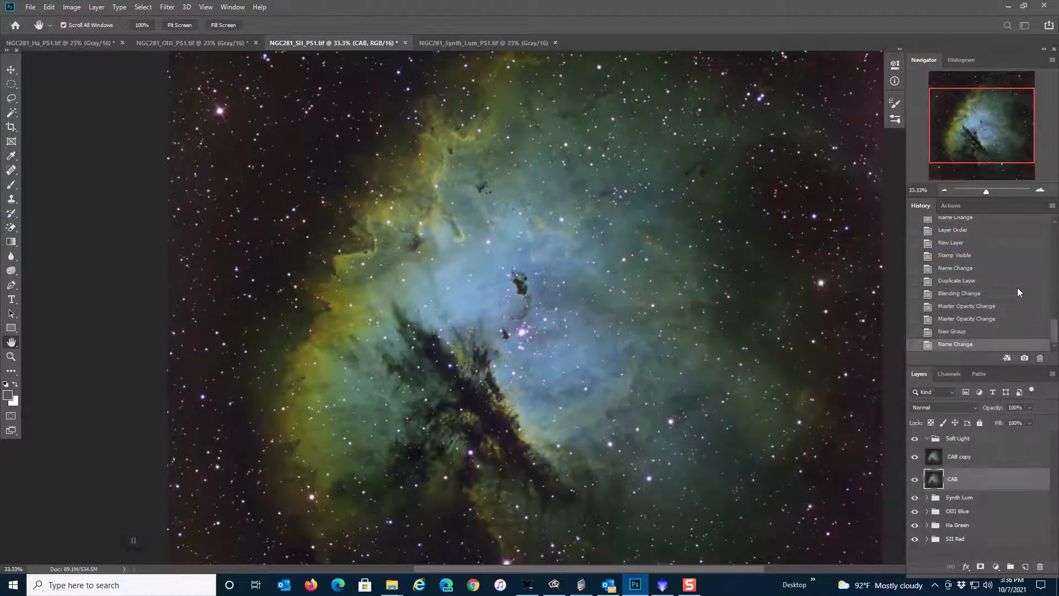
Move the CAB copy and CAB layers together into the Soft Light group and collapse the group.
{"action": "left_click", "coordinate": [993, 459]}
{"action": "left_click", "coordinate": [986, 479], "text": "shift"}
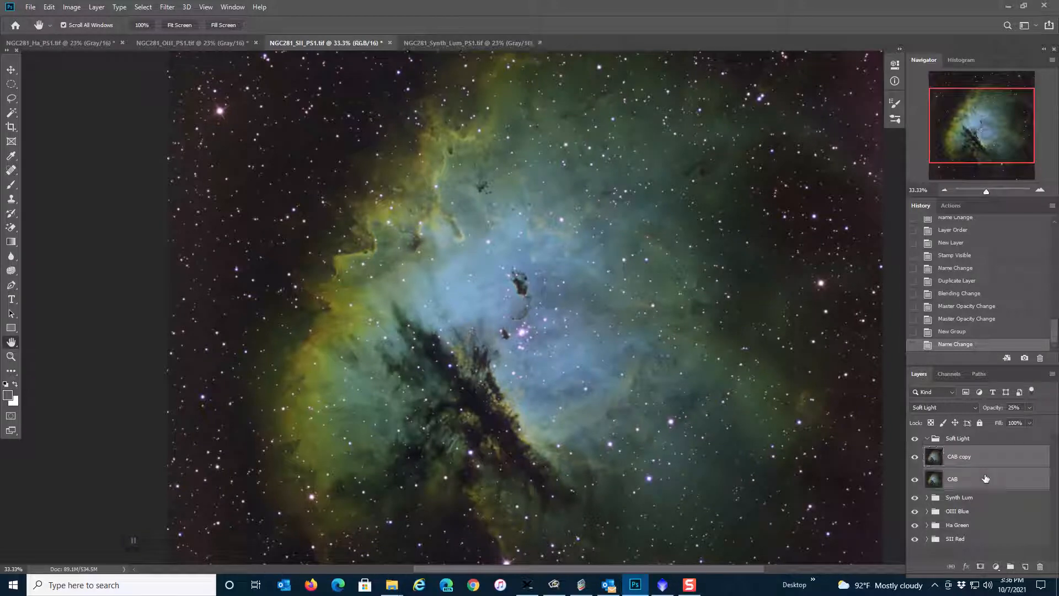
{"action": "left_click_drag", "start_coordinate": [979, 457], "coordinate": [932, 439]}
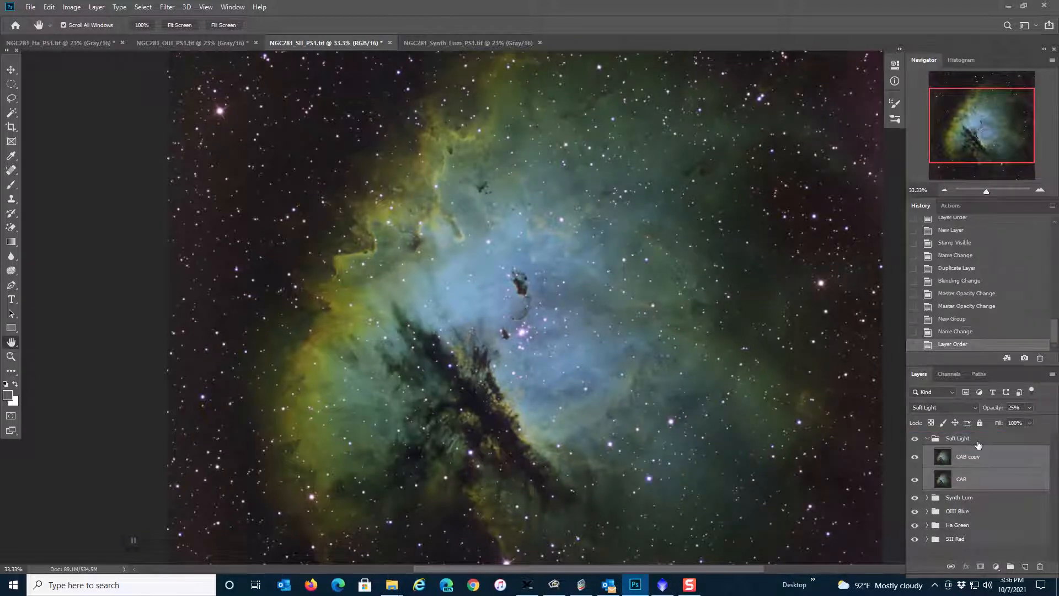
{"action": "left_click", "coordinate": [927, 438]}
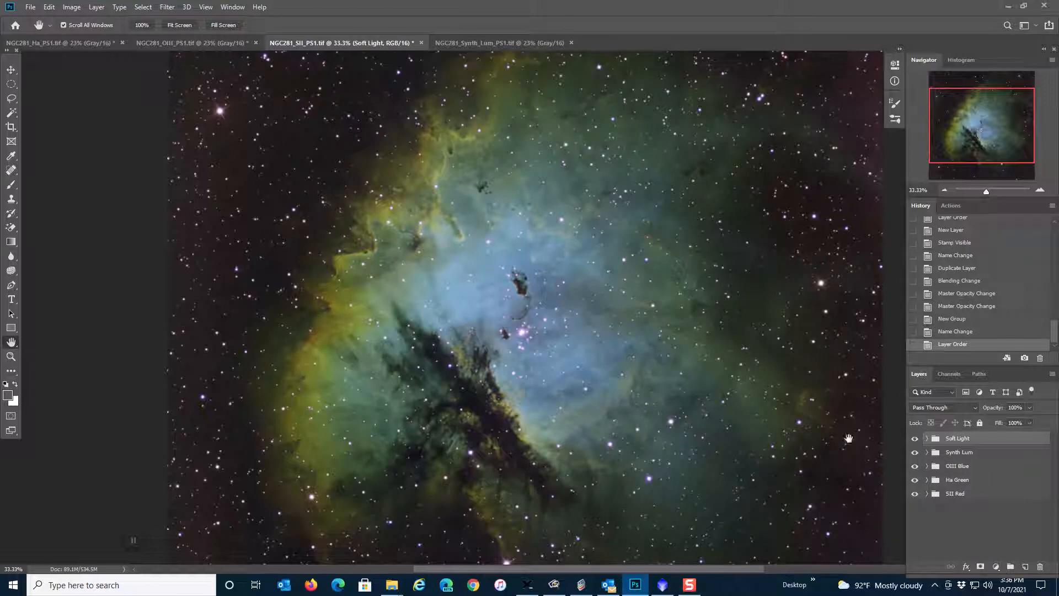
Save the layered composite in Photoshop format as NGC281_SHO_PS1.psd, replacing the existing file.
{"action": "double_click", "coordinate": [14, 343]}
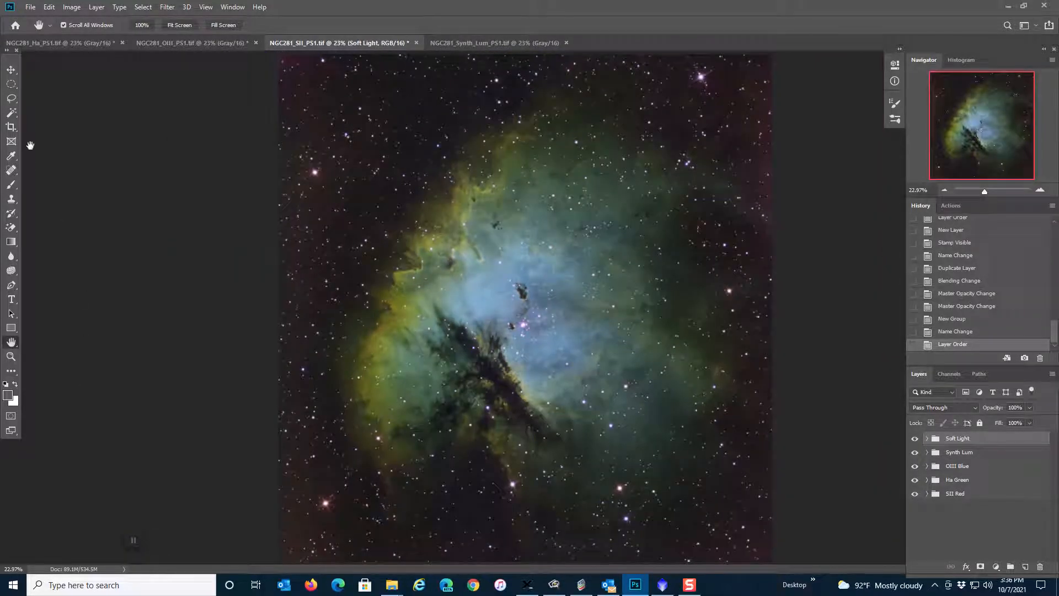
{"action": "left_click", "coordinate": [29, 7]}
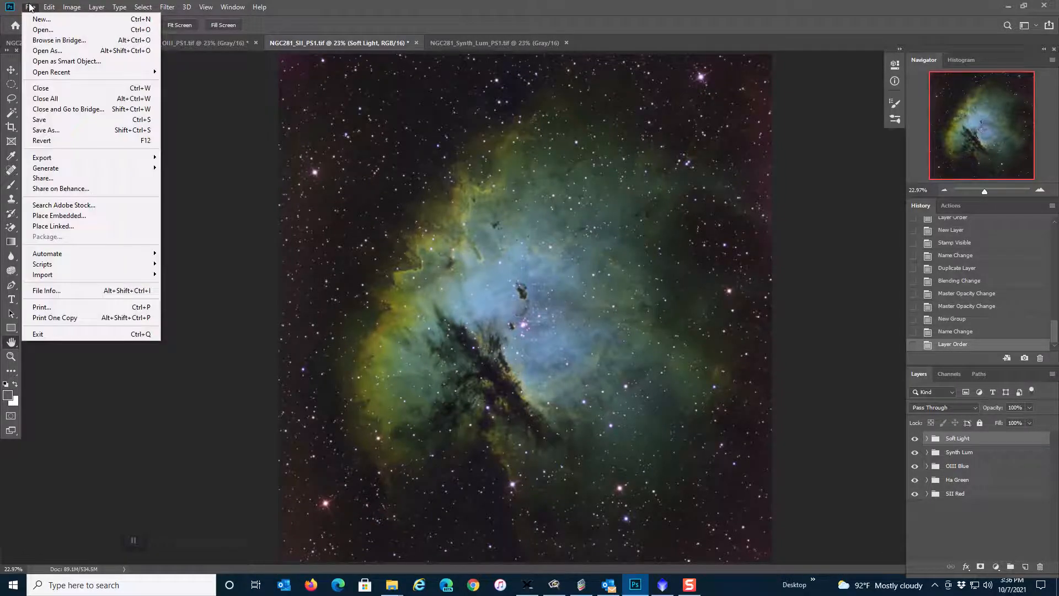
{"action": "left_click", "coordinate": [53, 131]}
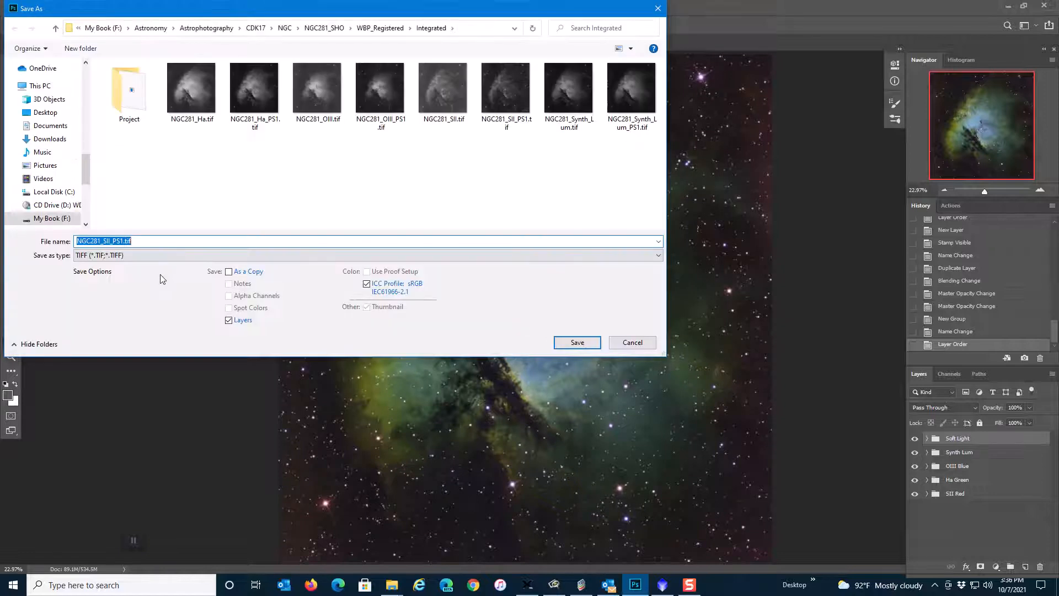
{"action": "left_click", "coordinate": [138, 257]}
{"action": "left_click", "coordinate": [137, 266]}
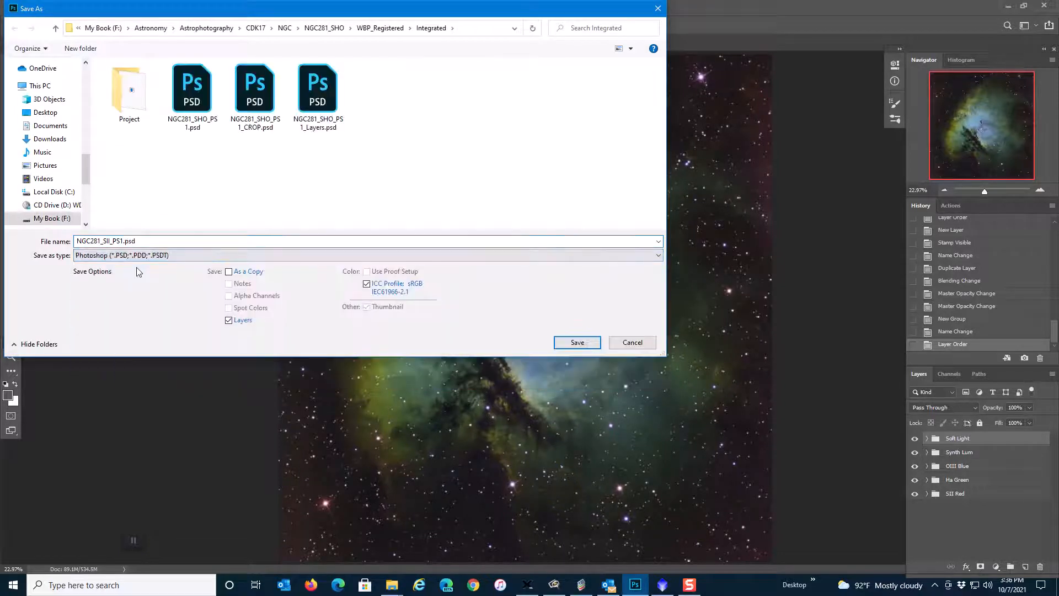
{"action": "left_click", "coordinate": [174, 120]}
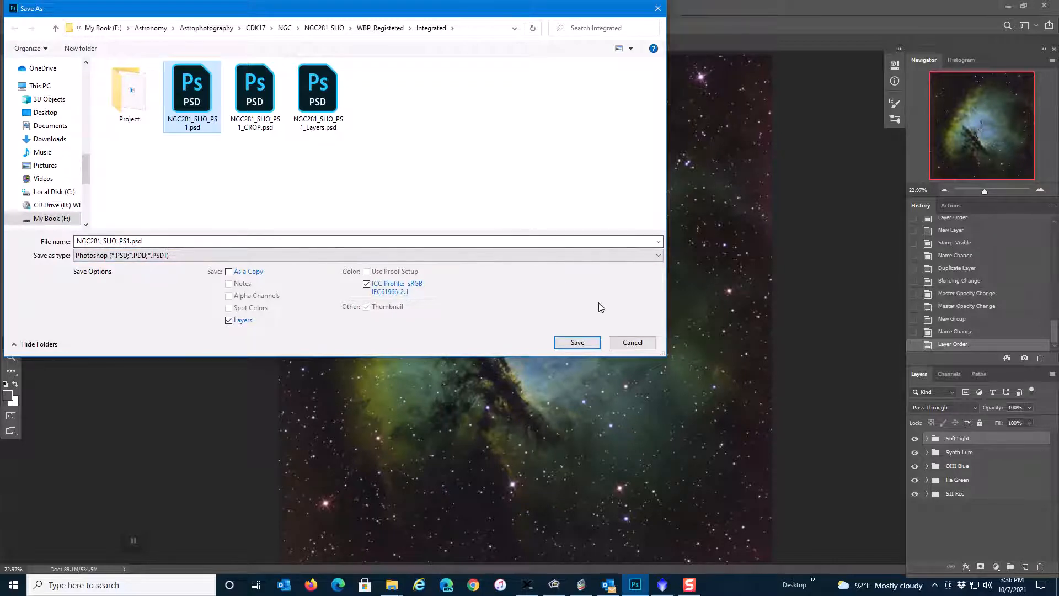
{"action": "left_click", "coordinate": [576, 344]}
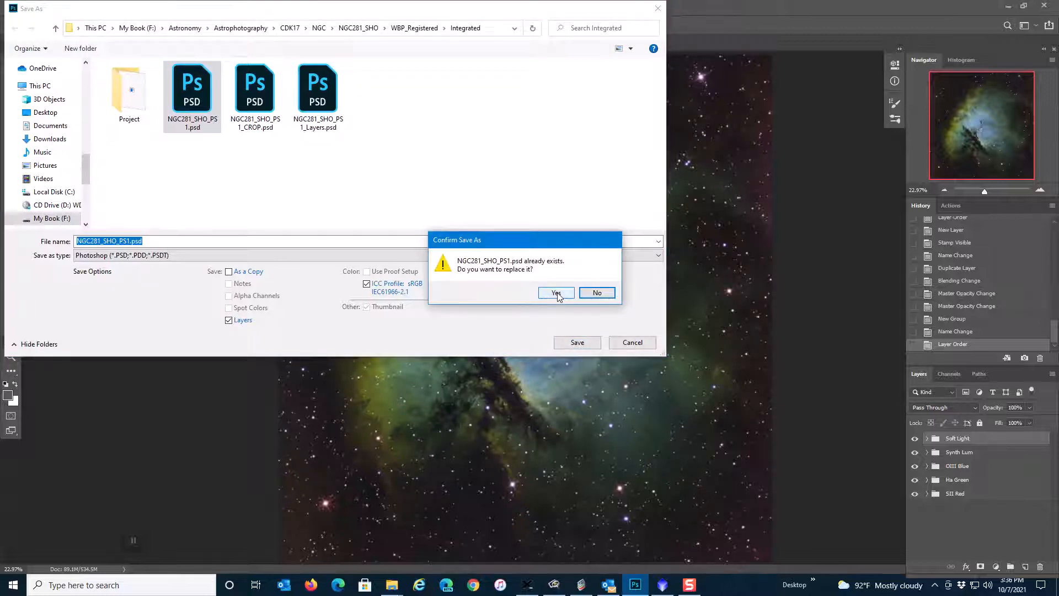
{"action": "left_click", "coordinate": [557, 294]}
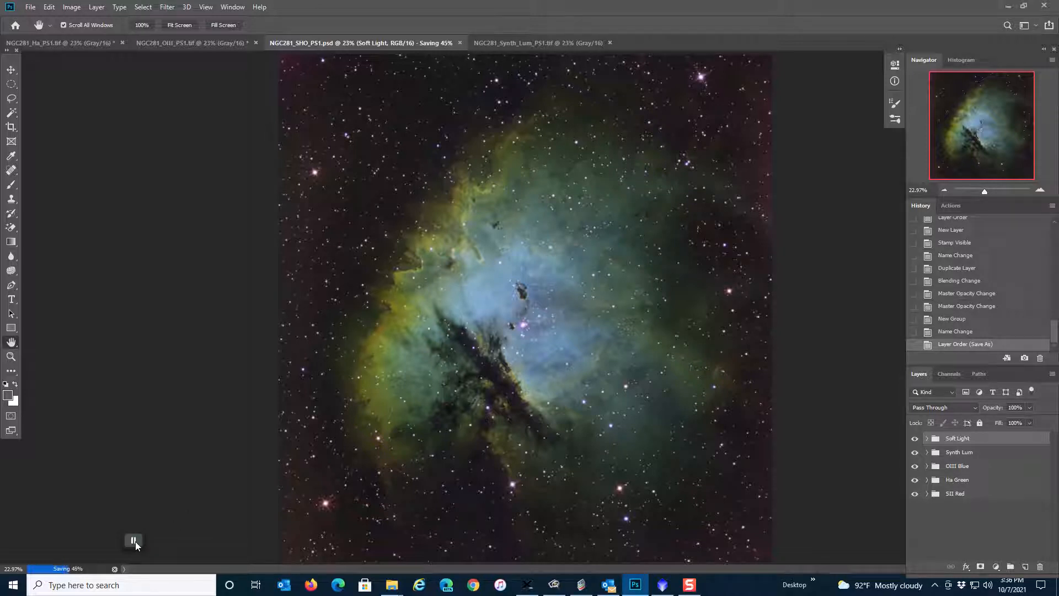
Flatten all the layer groups of the saved composite into a single Background layer.
{"action": "mouse_move", "coordinate": [134, 542]}
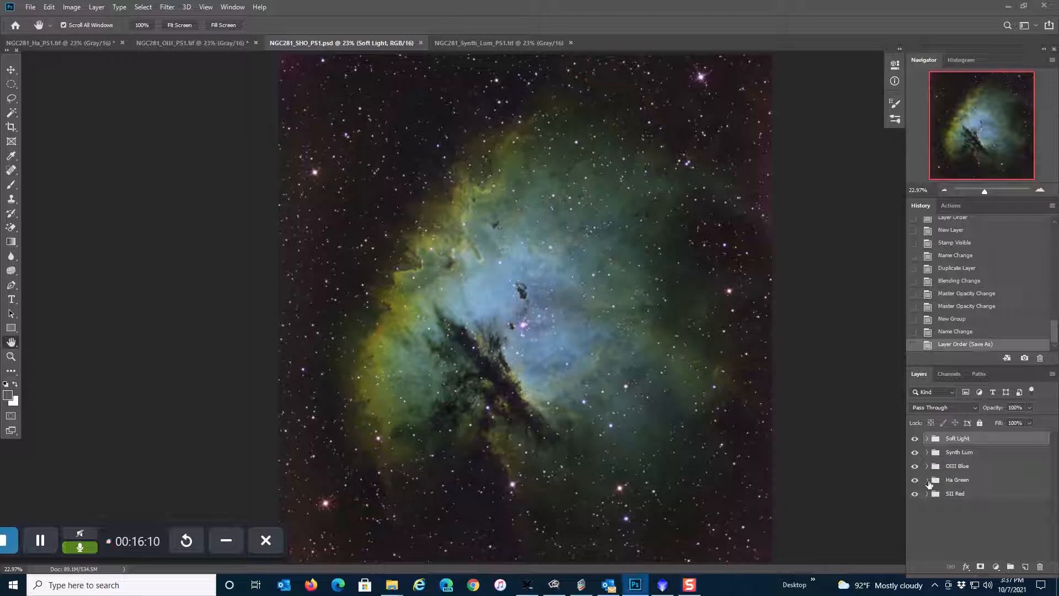
{"action": "left_click", "coordinate": [928, 480]}
{"action": "left_click", "coordinate": [929, 480]}
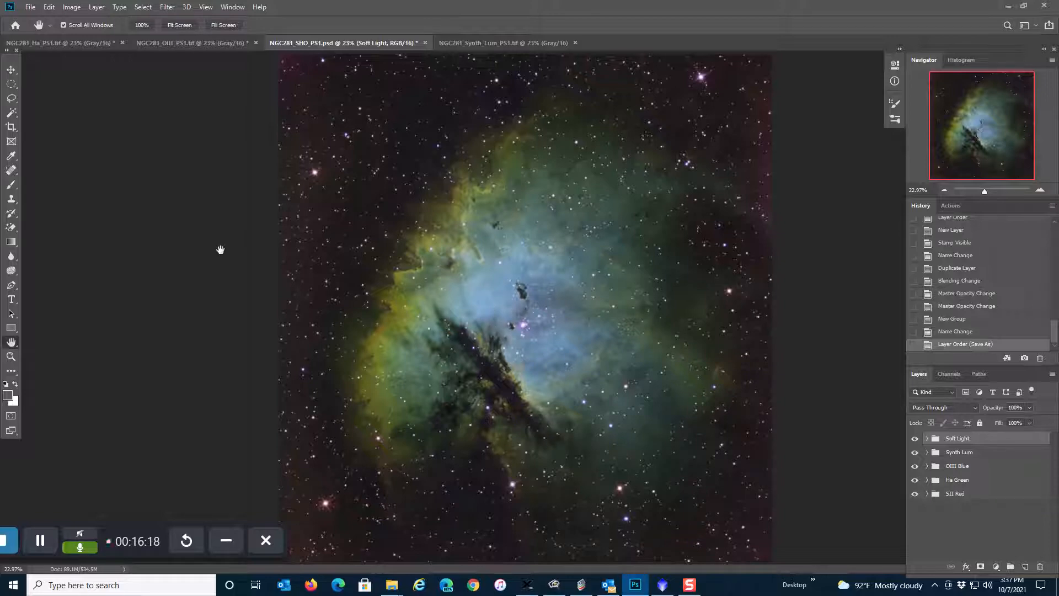
{"action": "left_click", "coordinate": [97, 9]}
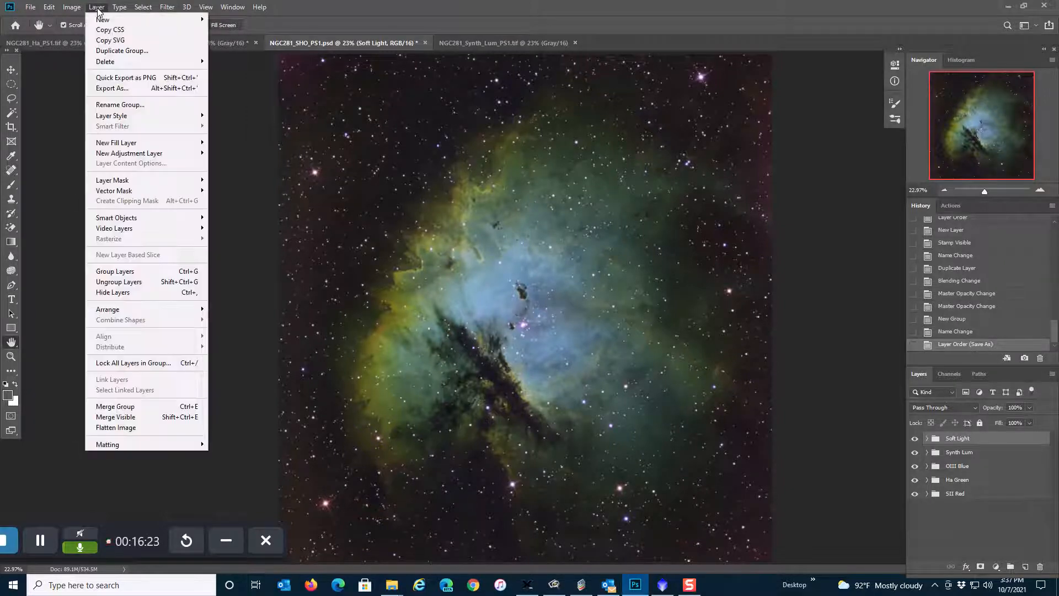
{"action": "left_click", "coordinate": [111, 428]}
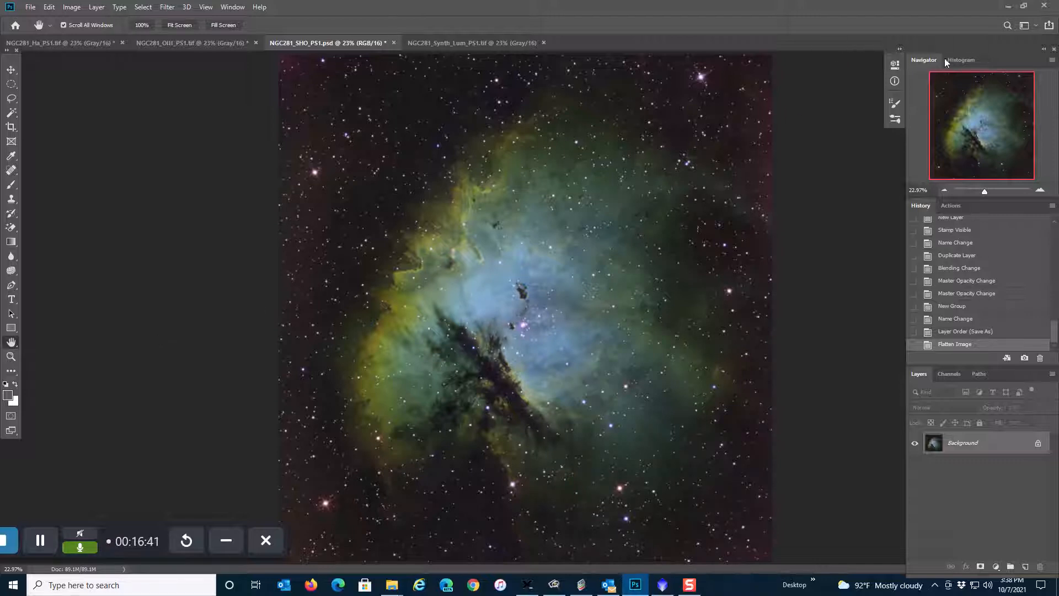
Show the histogram, set the red channel's Levels midtone input to 0.98, and return to the Navigator.
{"action": "left_click", "coordinate": [960, 59]}
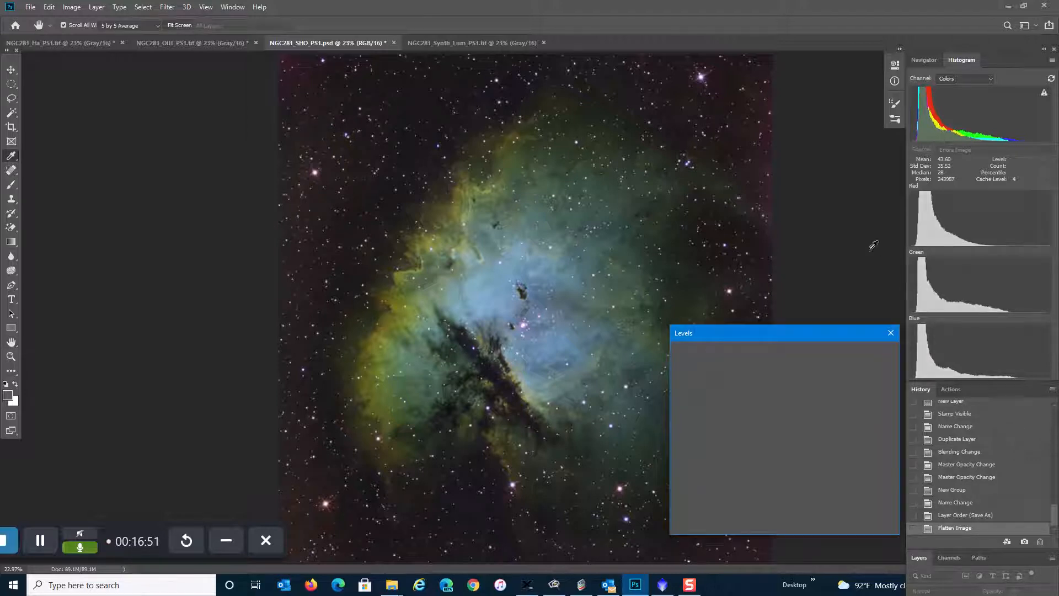
{"action": "left_click", "coordinate": [753, 378]}
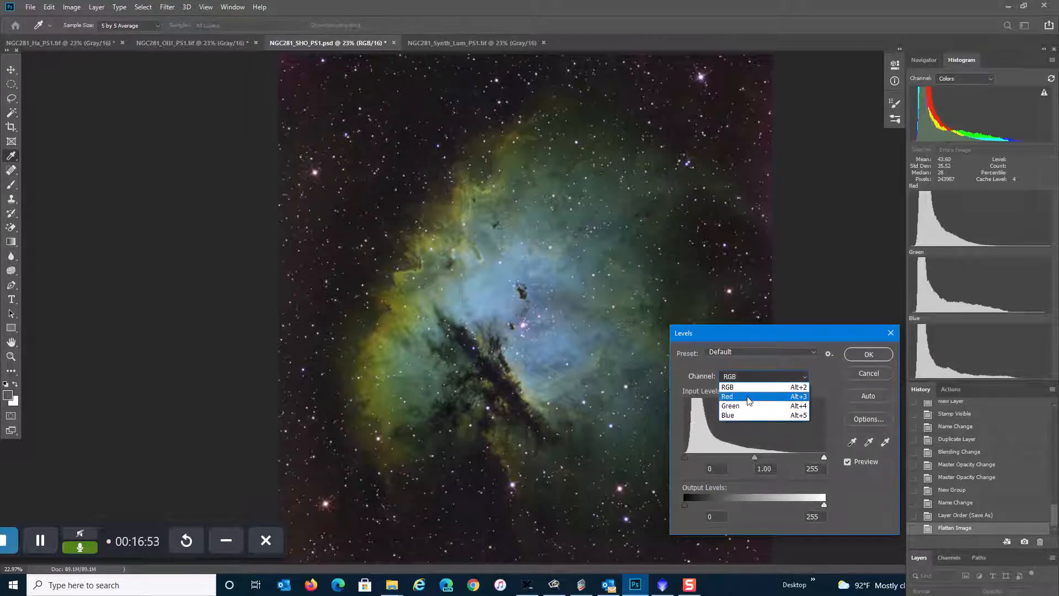
{"action": "left_click", "coordinate": [746, 397]}
{"action": "left_click", "coordinate": [775, 469]}
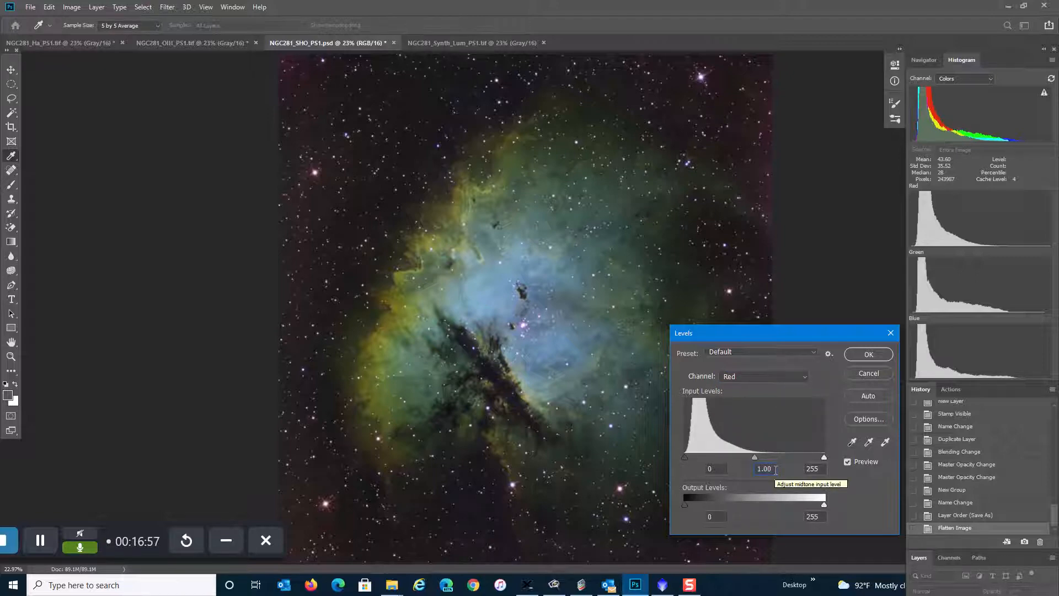
{"action": "key", "text": "Down"}
{"action": "key", "text": "Down"}
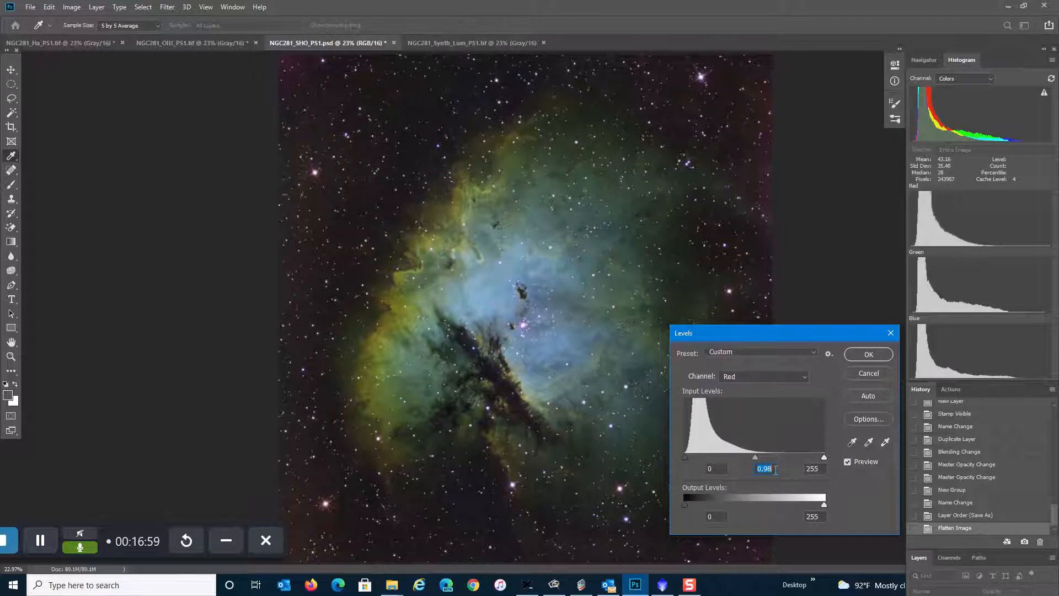
{"action": "key", "text": "Down"}
{"action": "key", "text": "Up"}
{"action": "left_click", "coordinate": [868, 354]}
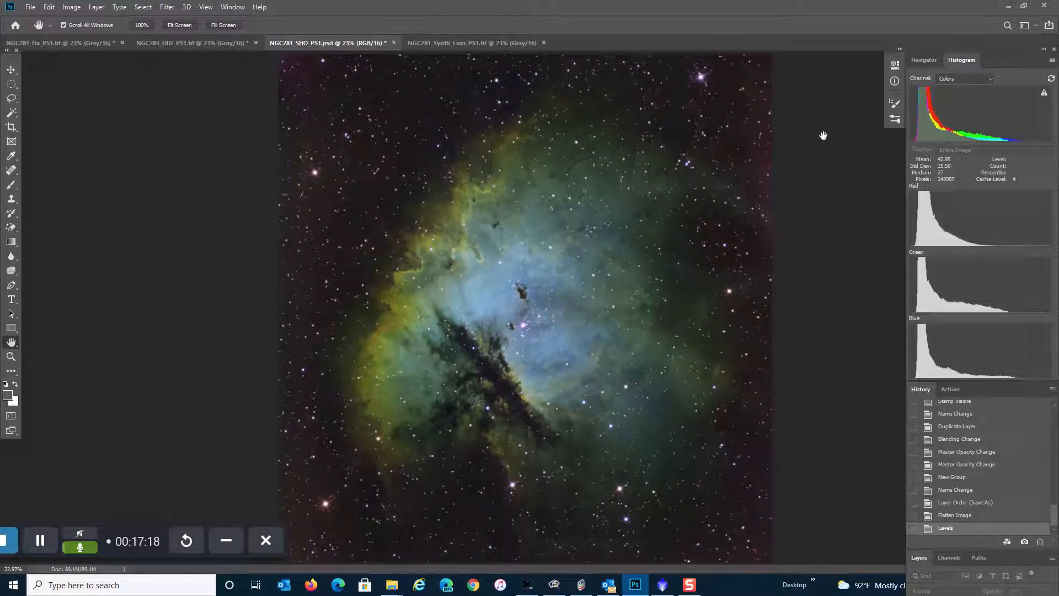
{"action": "left_click", "coordinate": [924, 61]}
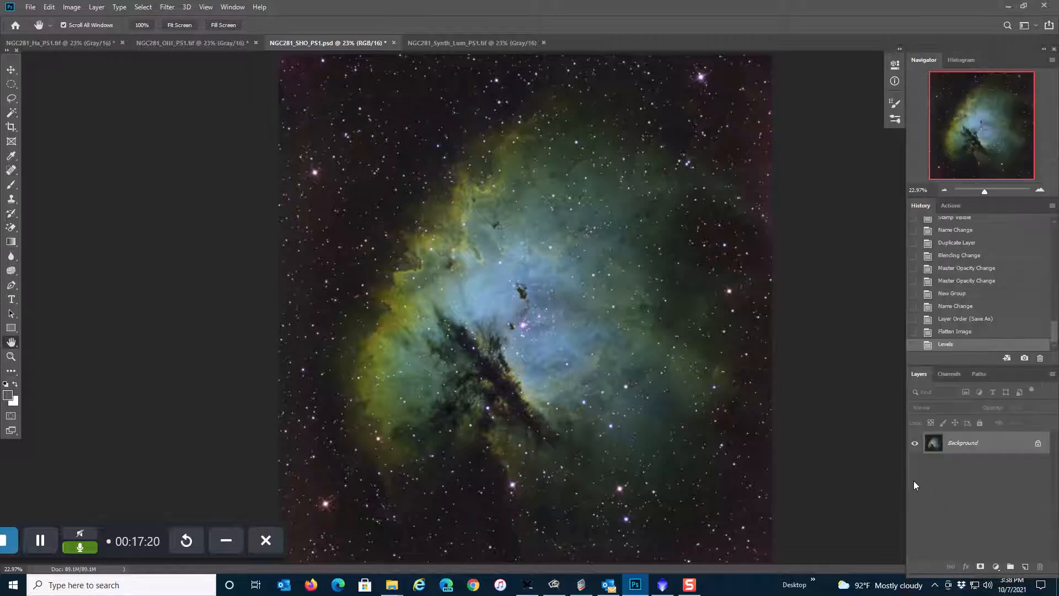
Duplicate the Background layer and set Cyan to -100% for the Greens in a Selective Color adjustment on the copy.
{"action": "left_click_drag", "start_coordinate": [1011, 445], "coordinate": [1025, 567]}
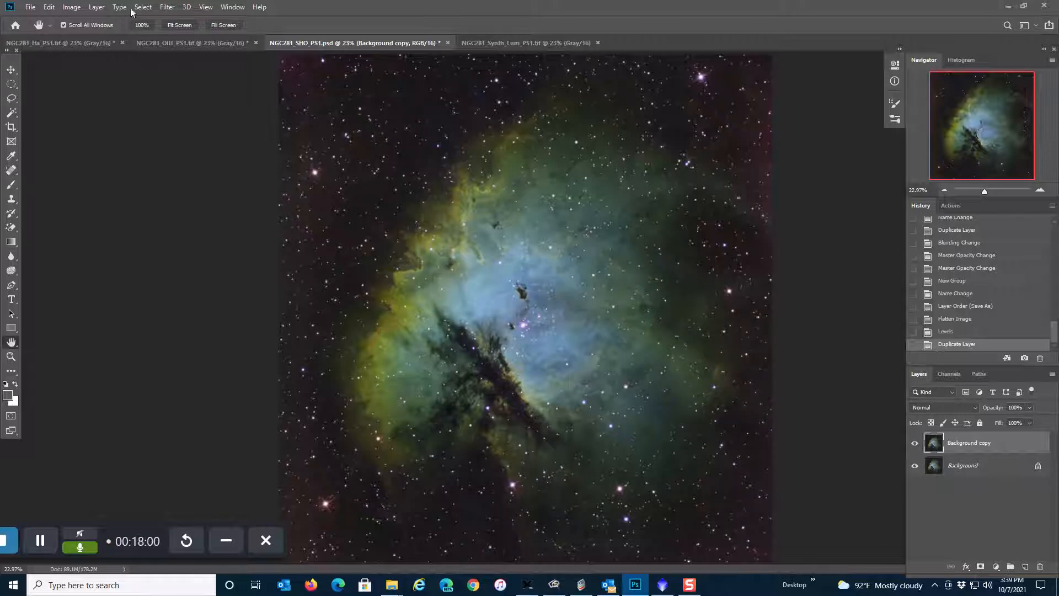
{"action": "left_click", "coordinate": [72, 9]}
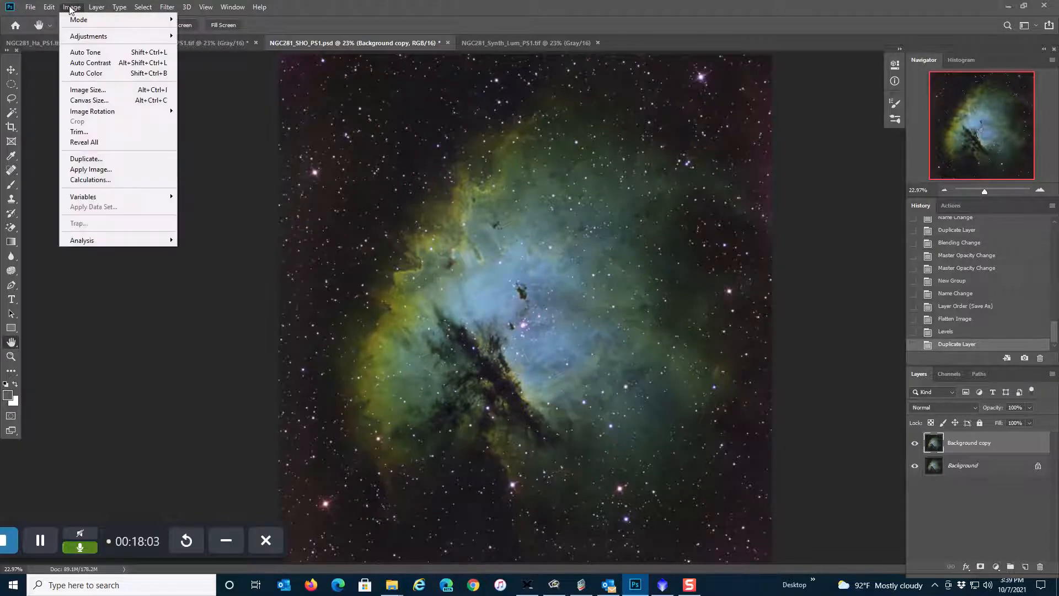
{"action": "mouse_move", "coordinate": [84, 37]}
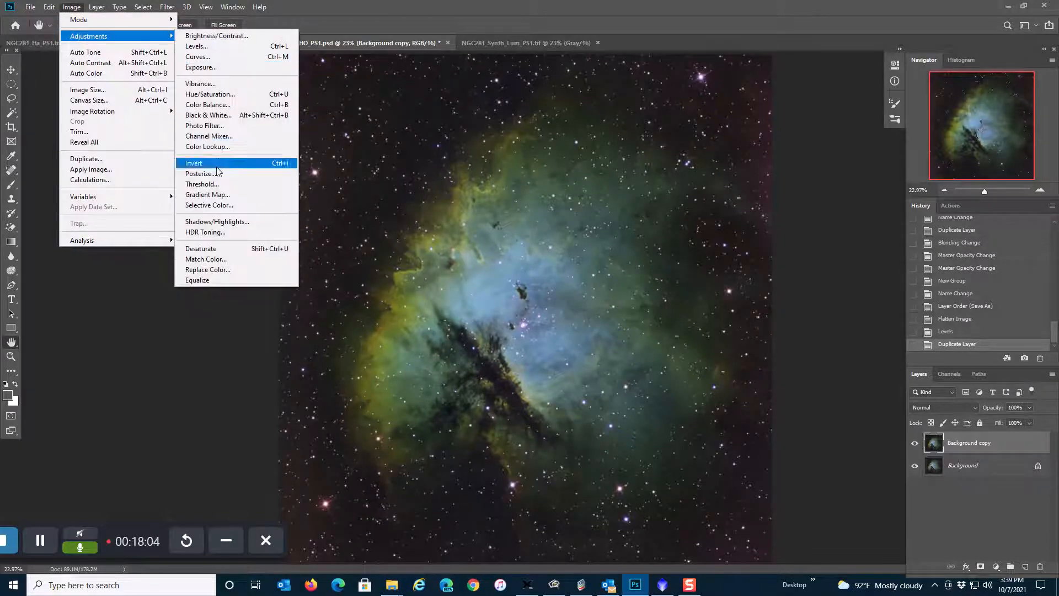
{"action": "left_click", "coordinate": [212, 204]}
{"action": "left_click", "coordinate": [901, 249]}
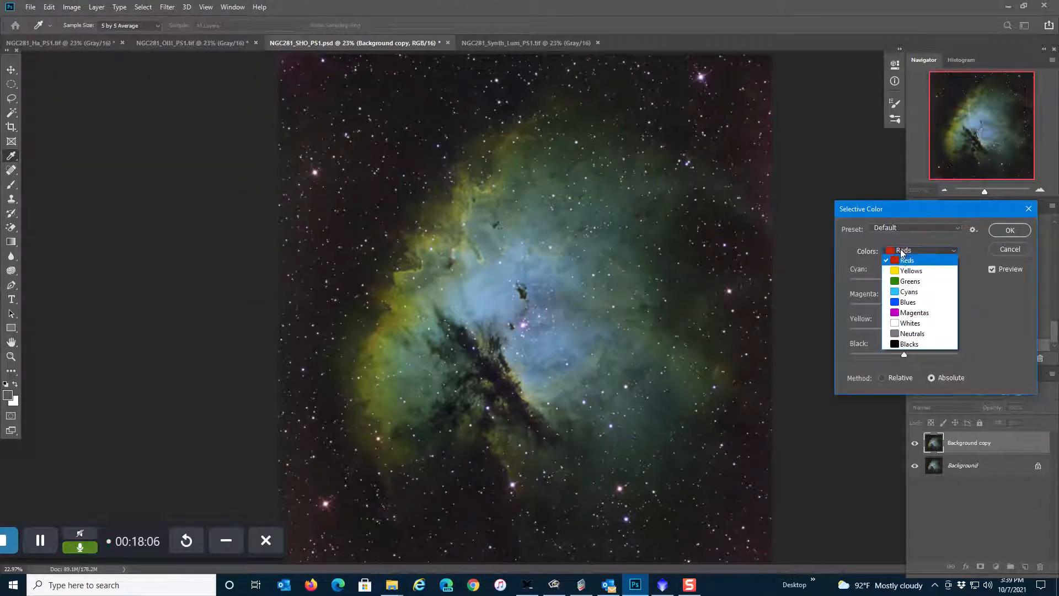
{"action": "left_click", "coordinate": [904, 279]}
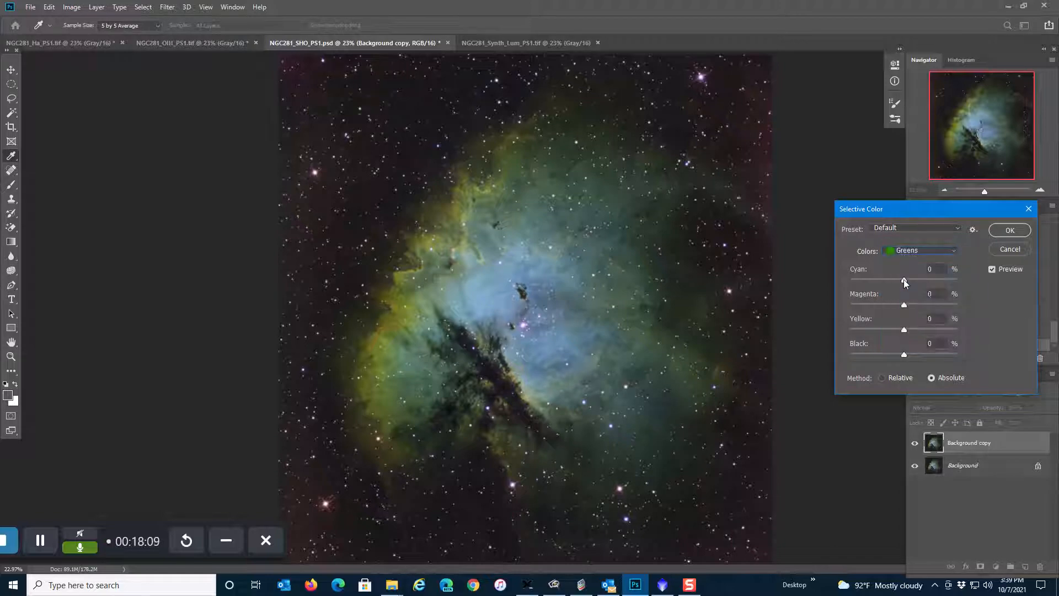
{"action": "left_click_drag", "start_coordinate": [904, 282], "coordinate": [822, 292]}
Set Magenta to -25% for the Greens and apply the Selective Color adjustment.
{"action": "left_click_drag", "start_coordinate": [905, 306], "coordinate": [888, 309]}
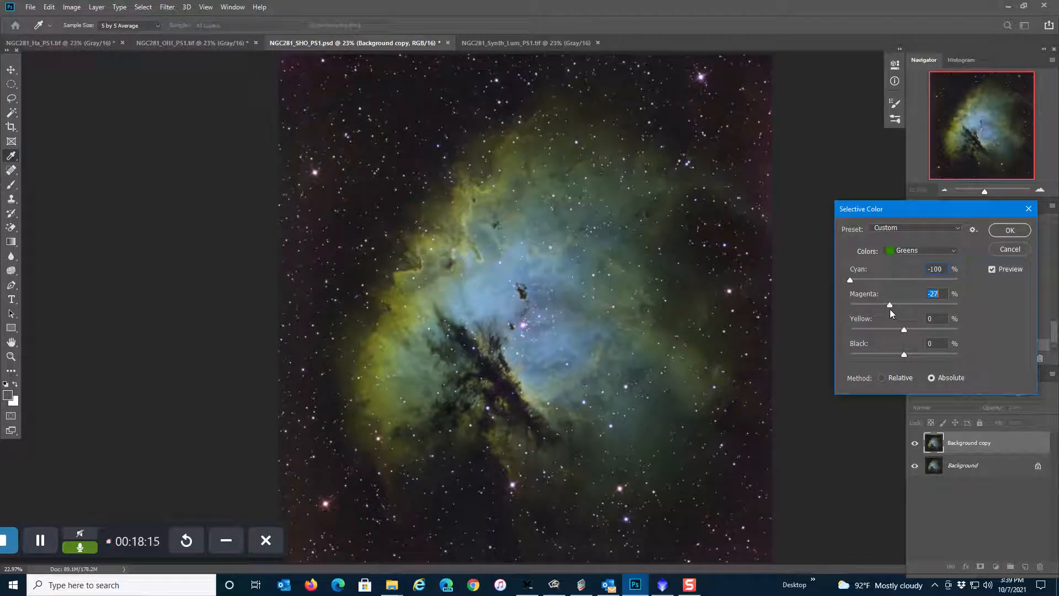
{"action": "key", "text": "Down"}
{"action": "key", "text": "Down"}
{"action": "key", "text": "Up"}
{"action": "key", "text": "Up"}
{"action": "key", "text": "Up"}
{"action": "key", "text": "Up"}
{"action": "left_click", "coordinate": [1011, 231]}
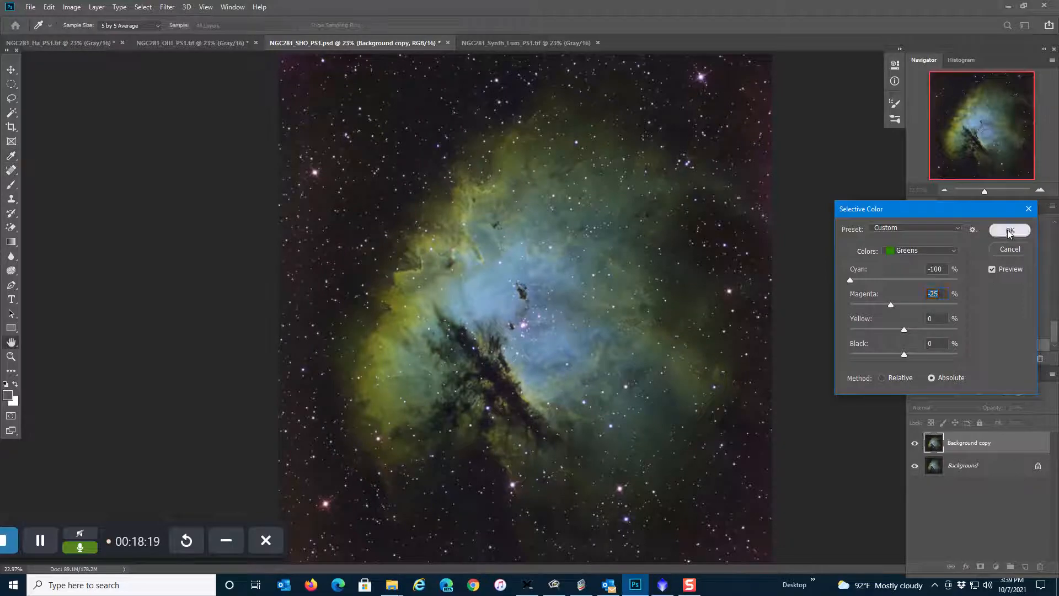
Start another image adjustment on the Background copy layer.
{"action": "left_click", "coordinate": [71, 7]}
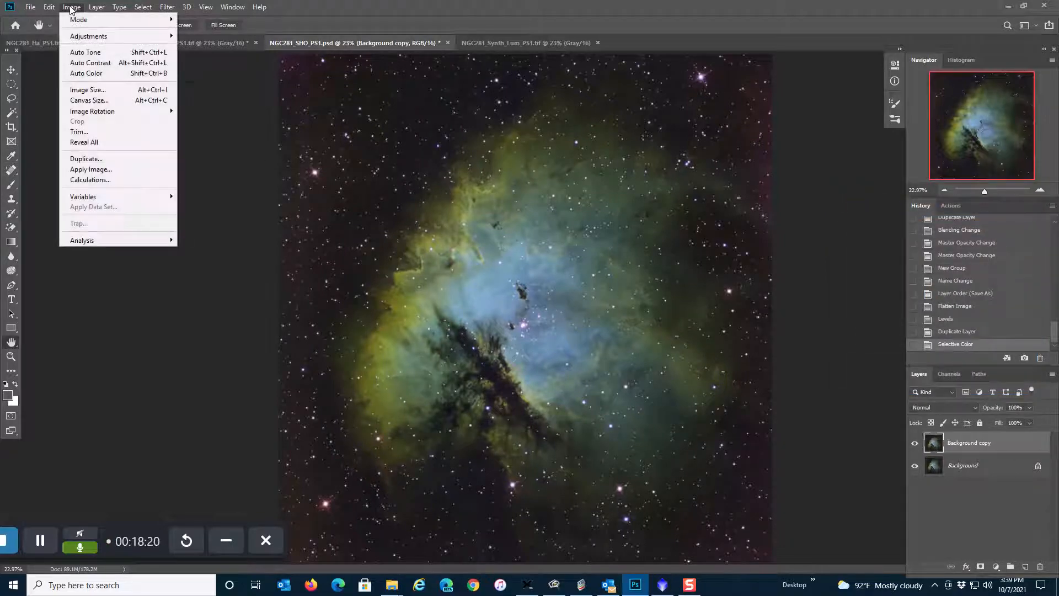
Apply Selective Color to the Yellows of the Background copy layer with Cyan -100% and Magenta +25%.
{"action": "mouse_move", "coordinate": [84, 36]}
{"action": "left_click", "coordinate": [223, 205]}
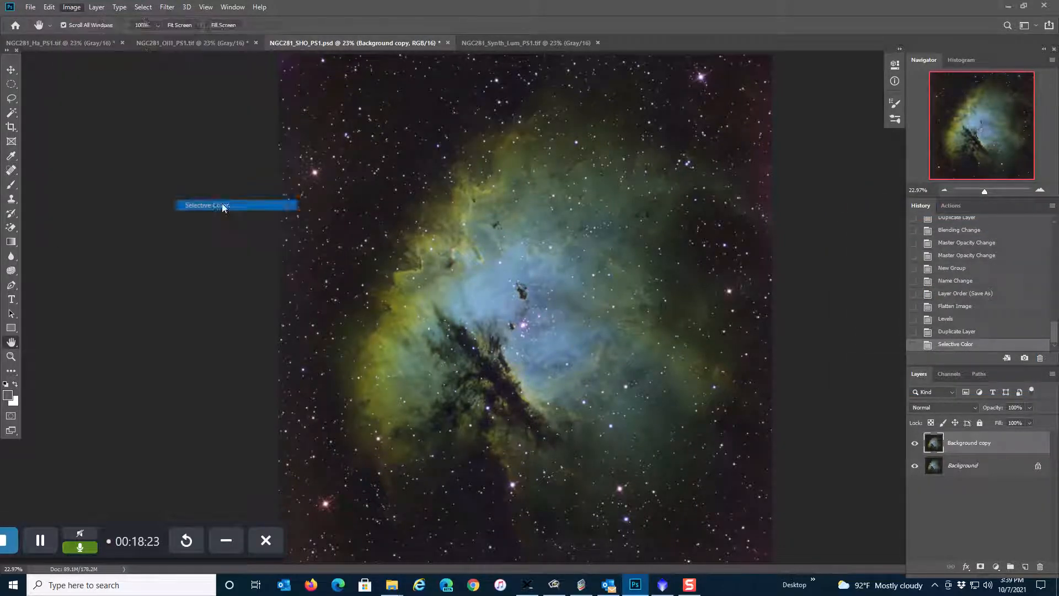
{"action": "left_click", "coordinate": [895, 253]}
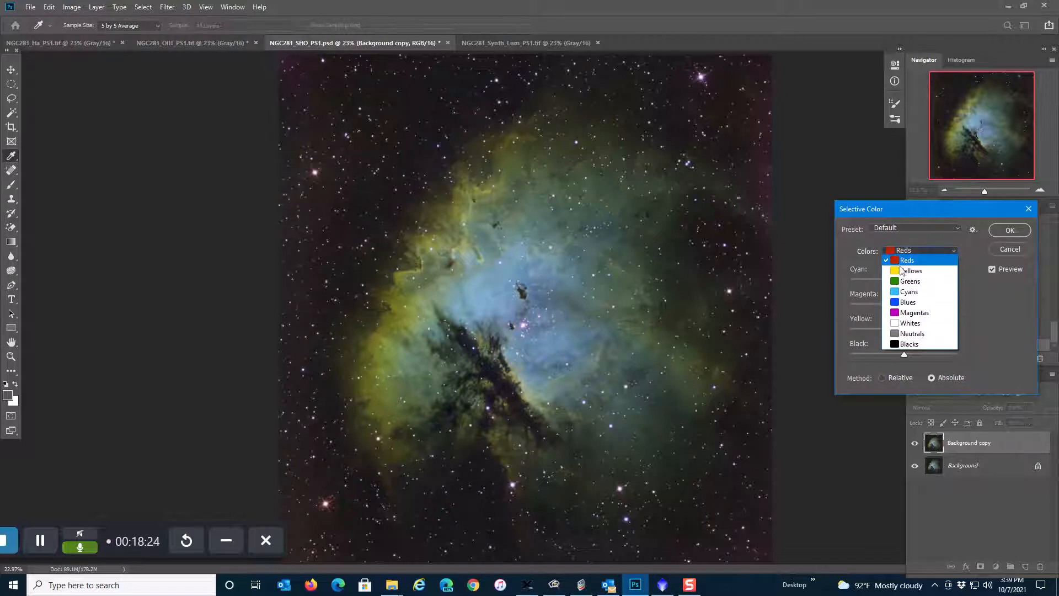
{"action": "left_click", "coordinate": [904, 270]}
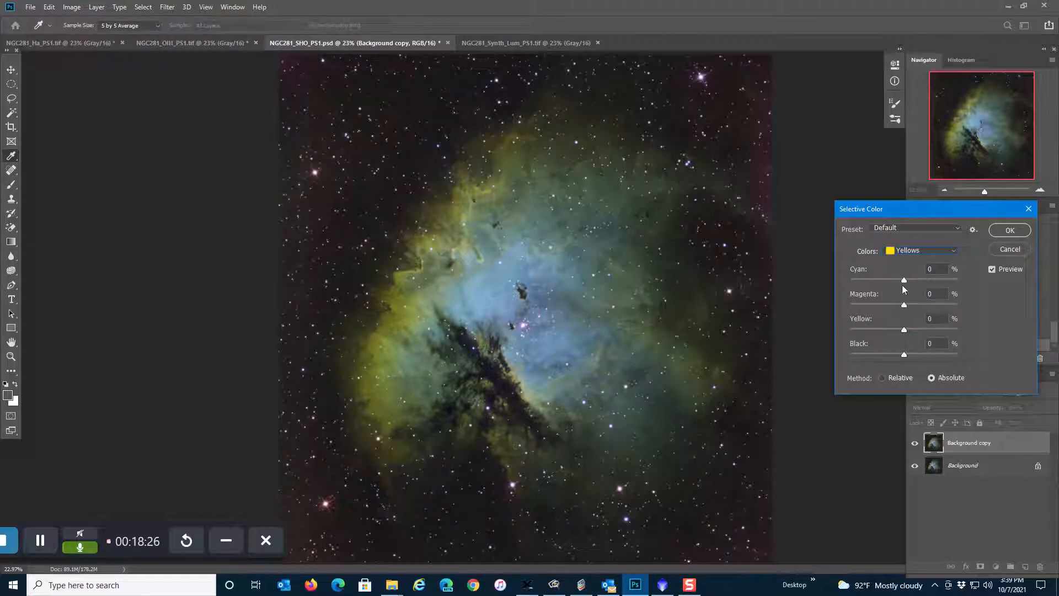
{"action": "left_click_drag", "start_coordinate": [906, 281], "coordinate": [813, 293]}
{"action": "left_click_drag", "start_coordinate": [909, 307], "coordinate": [913, 310]}
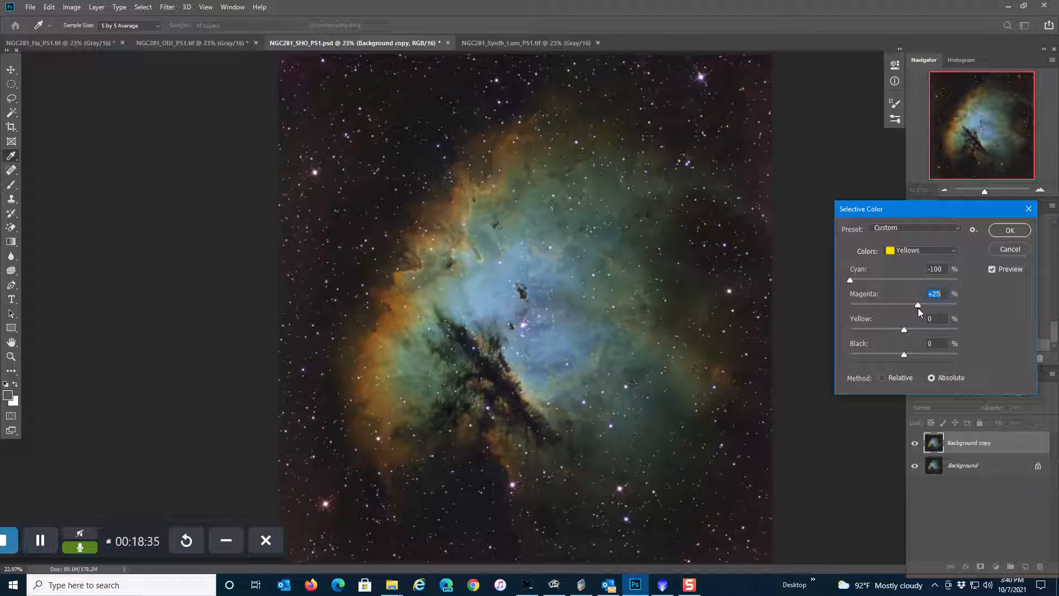
{"action": "left_click", "coordinate": [1000, 232]}
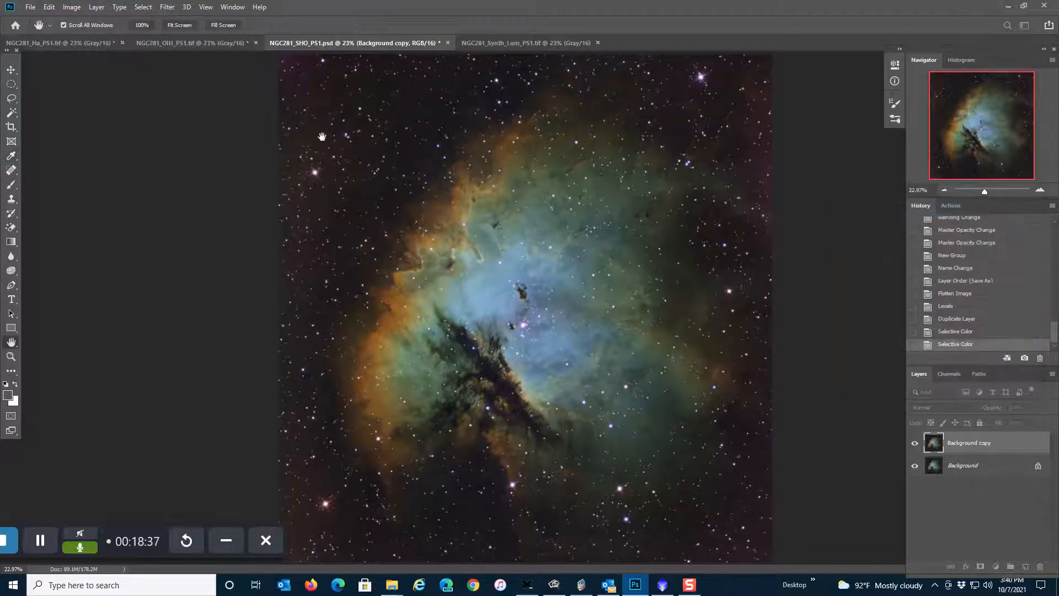
Apply Selective Color to the Cyans of the Background copy layer with Cyan -1% and Yellow -100%.
{"action": "left_click", "coordinate": [71, 7]}
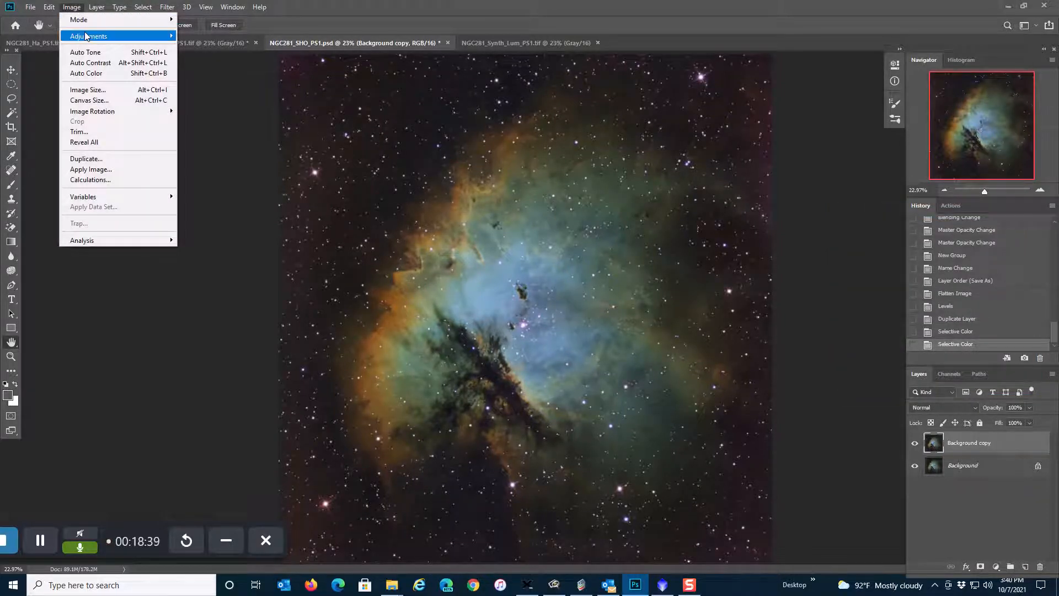
{"action": "mouse_move", "coordinate": [139, 36]}
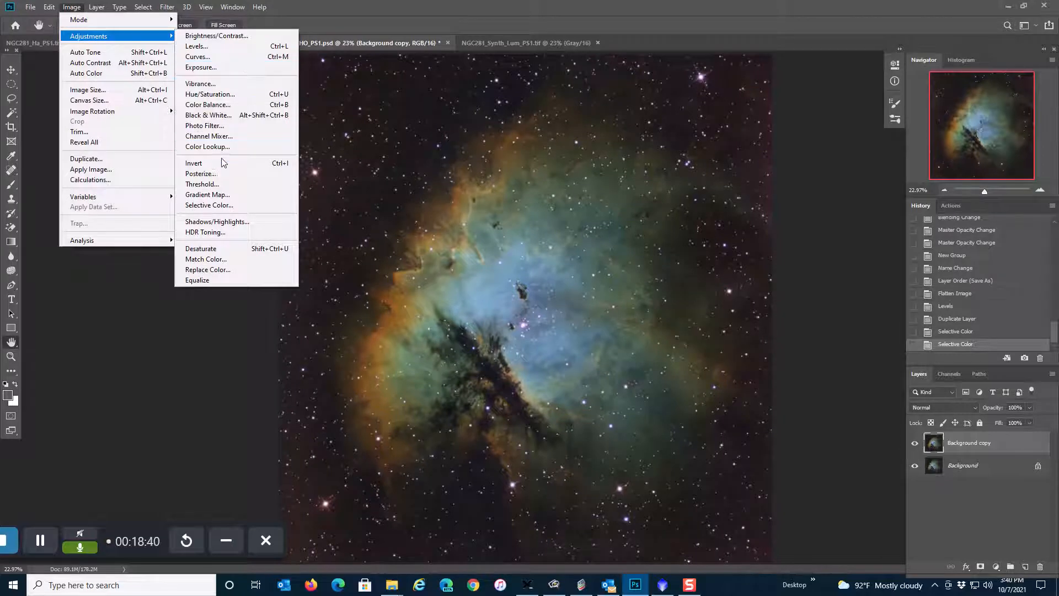
{"action": "left_click", "coordinate": [220, 204]}
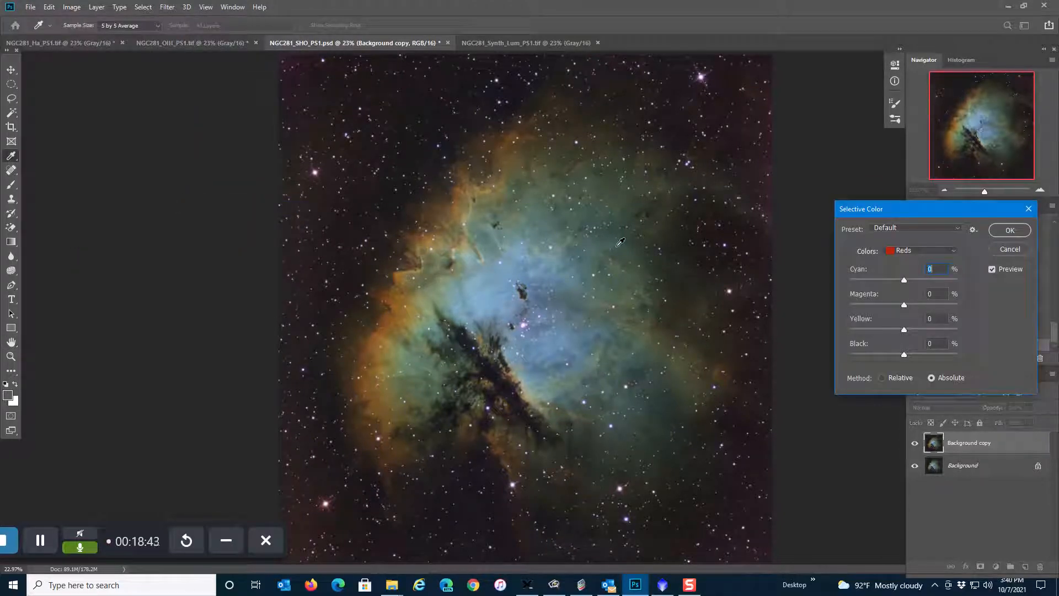
{"action": "left_click", "coordinate": [901, 249]}
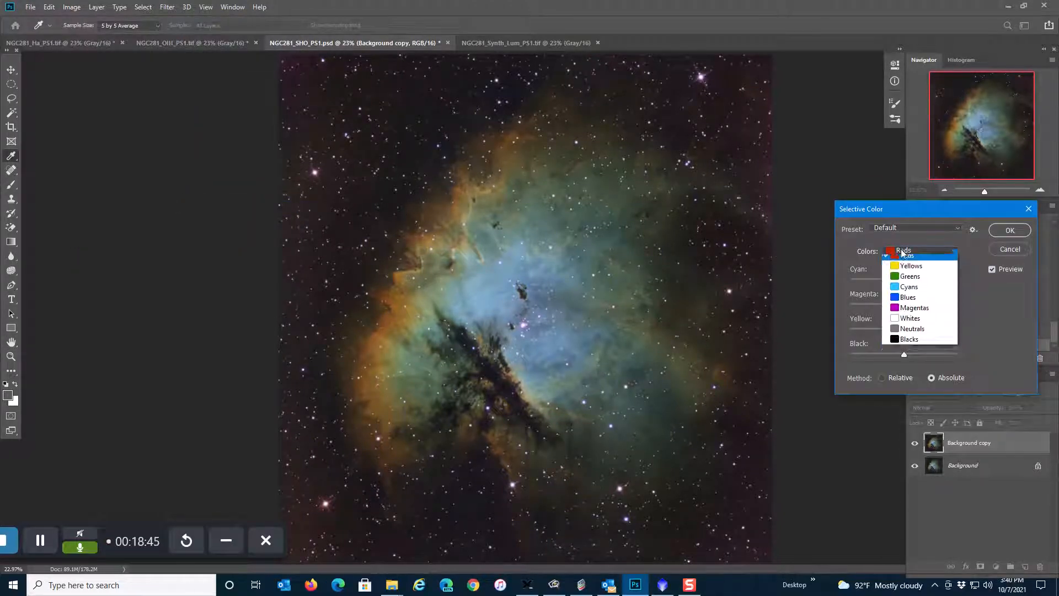
{"action": "left_click", "coordinate": [909, 292]}
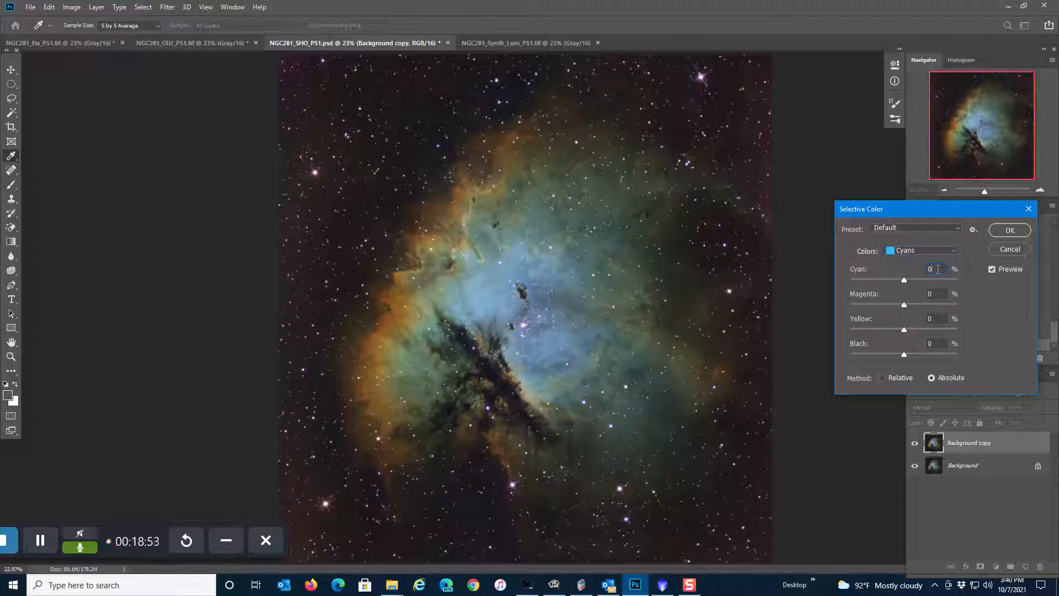
{"action": "key", "text": "Down"}
{"action": "left_click_drag", "start_coordinate": [904, 330], "coordinate": [798, 330]}
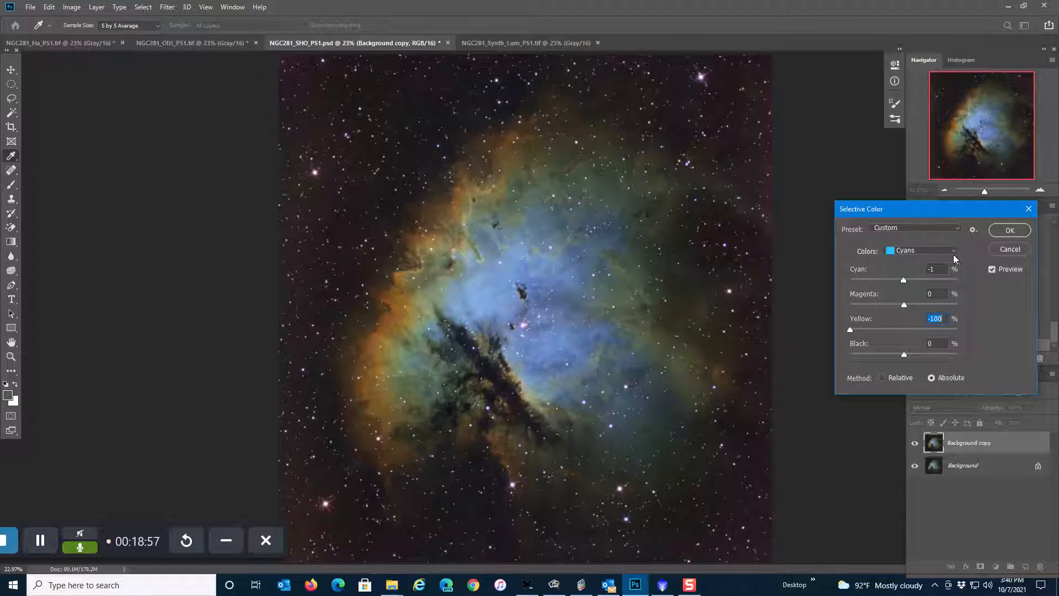
{"action": "left_click", "coordinate": [1010, 230]}
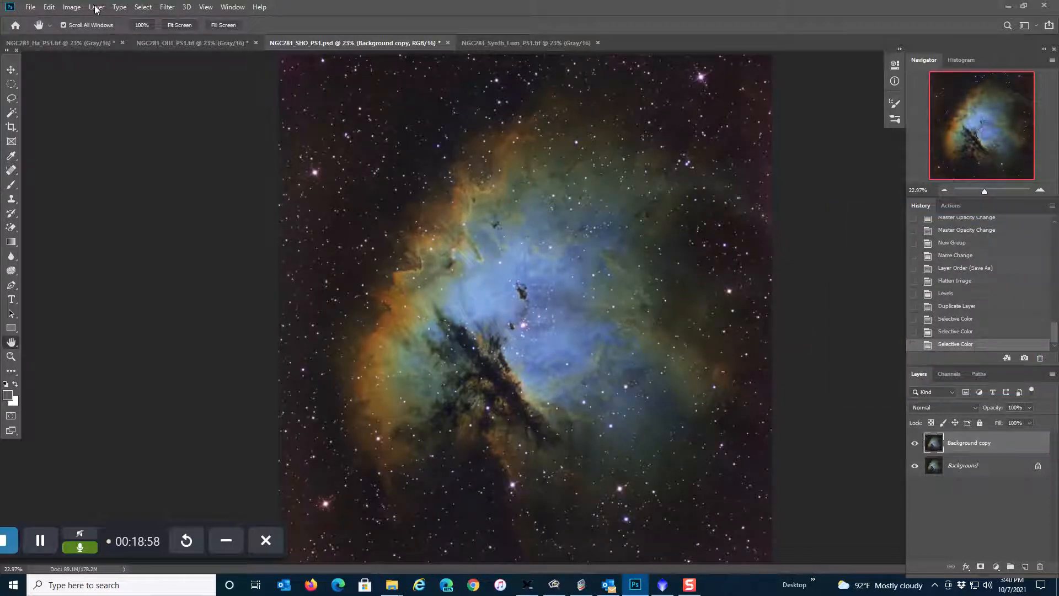
Apply another Selective Color adjustment to the Cyans with Magenta -25% and Yellow -100%.
{"action": "left_click", "coordinate": [72, 7]}
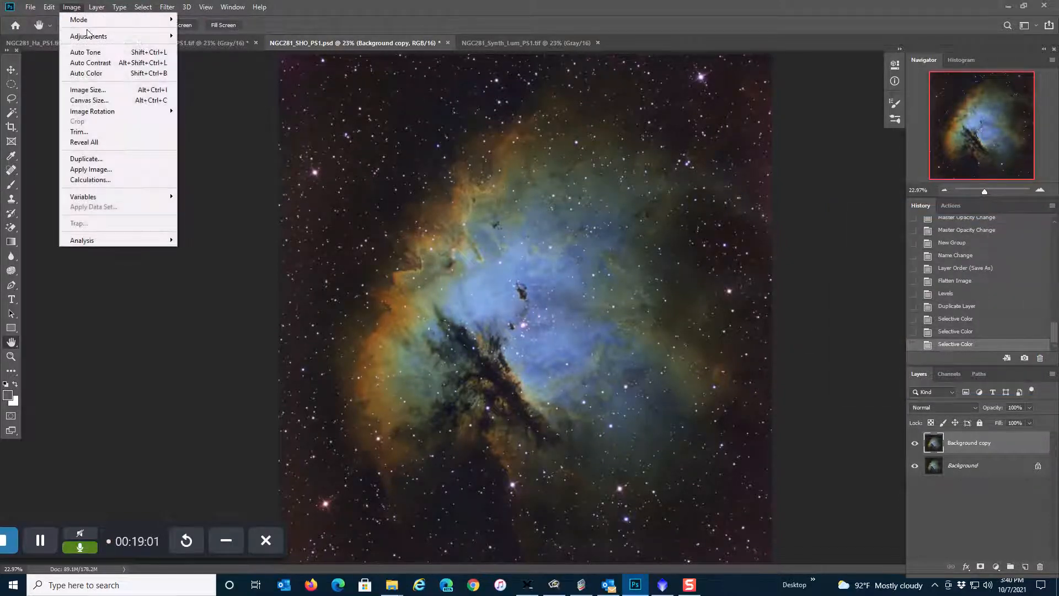
{"action": "mouse_move", "coordinate": [91, 35]}
{"action": "left_click", "coordinate": [232, 206]}
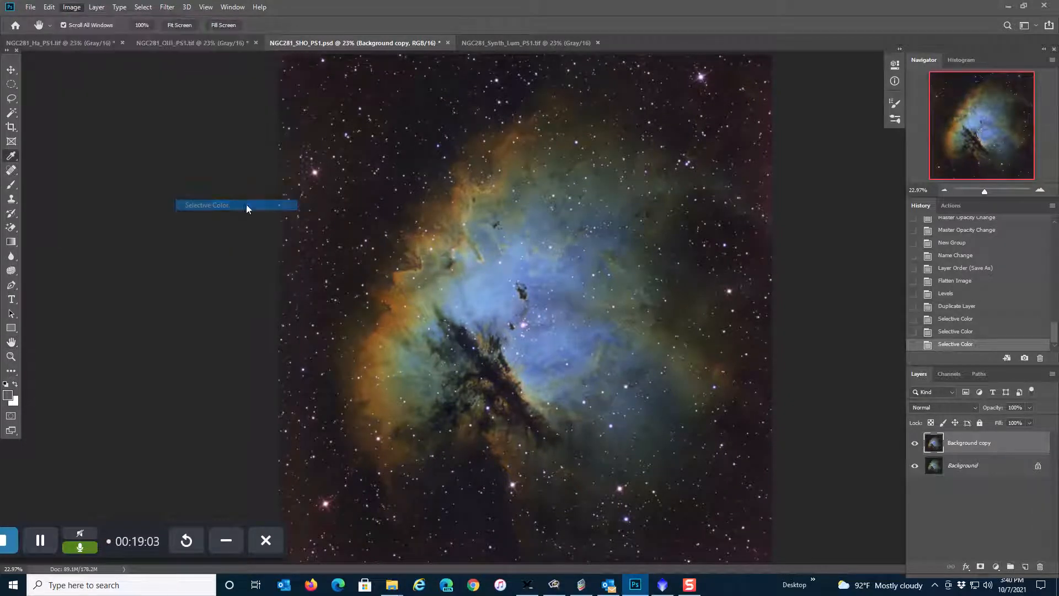
{"action": "left_click", "coordinate": [902, 250]}
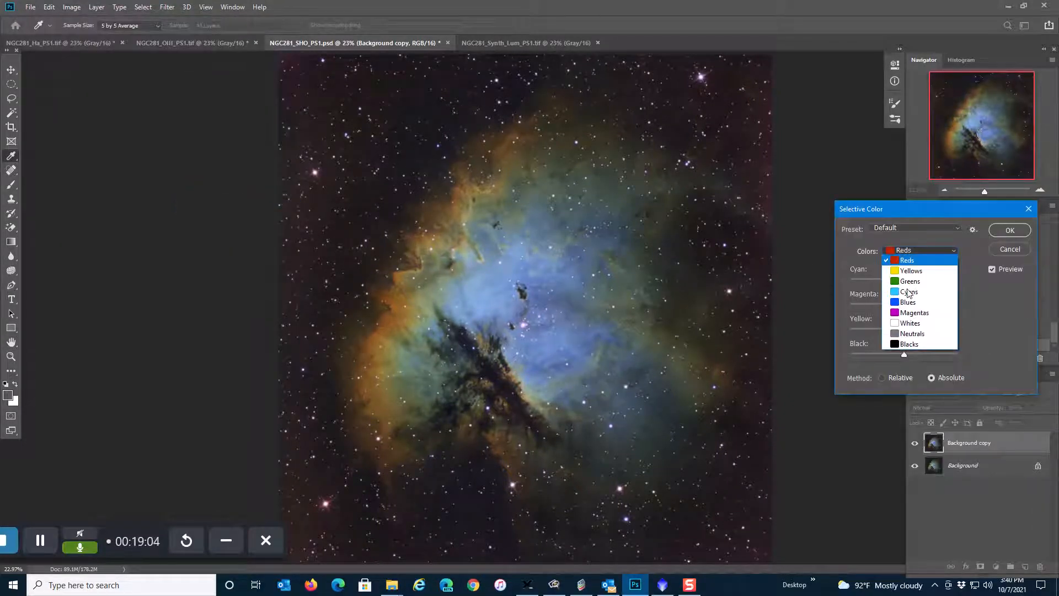
{"action": "left_click", "coordinate": [911, 295]}
{"action": "left_click_drag", "start_coordinate": [905, 303], "coordinate": [835, 339]}
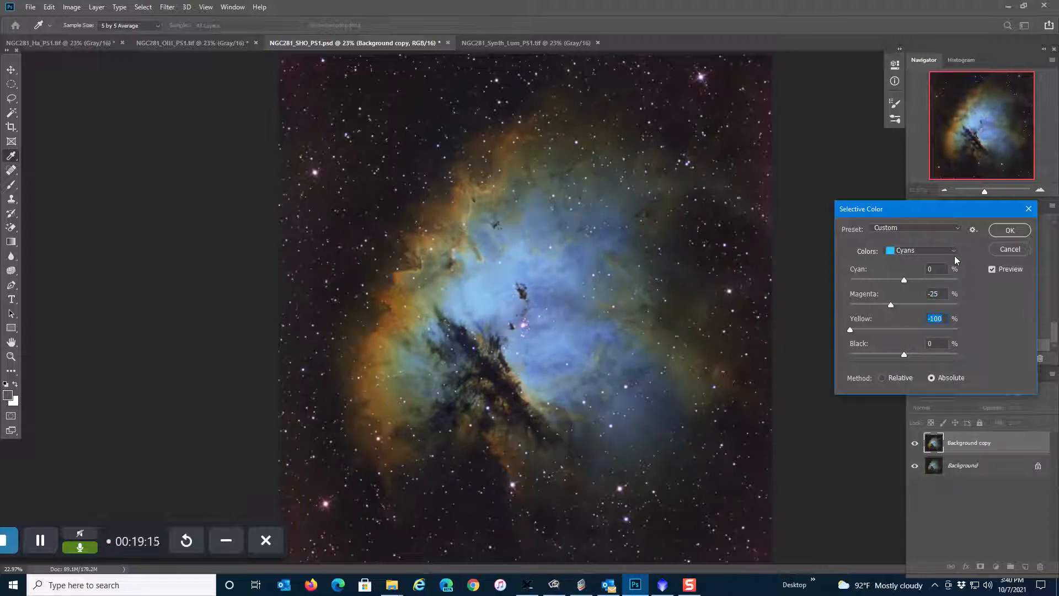
{"action": "left_click", "coordinate": [1009, 234]}
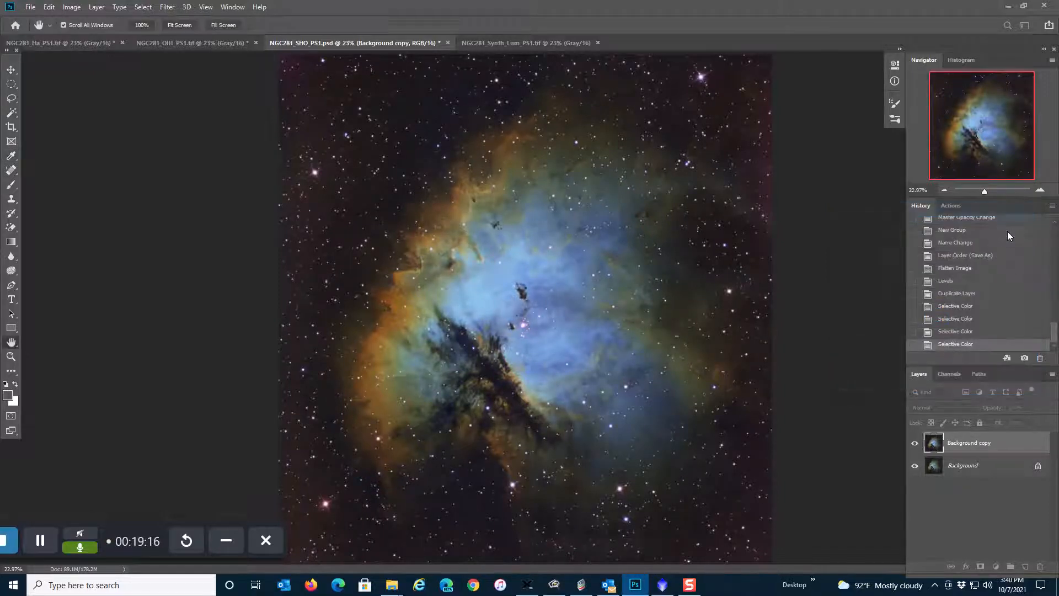
Compare the image with the Background copy layer hidden and shown, and flatten the image.
{"action": "left_click", "coordinate": [915, 444]}
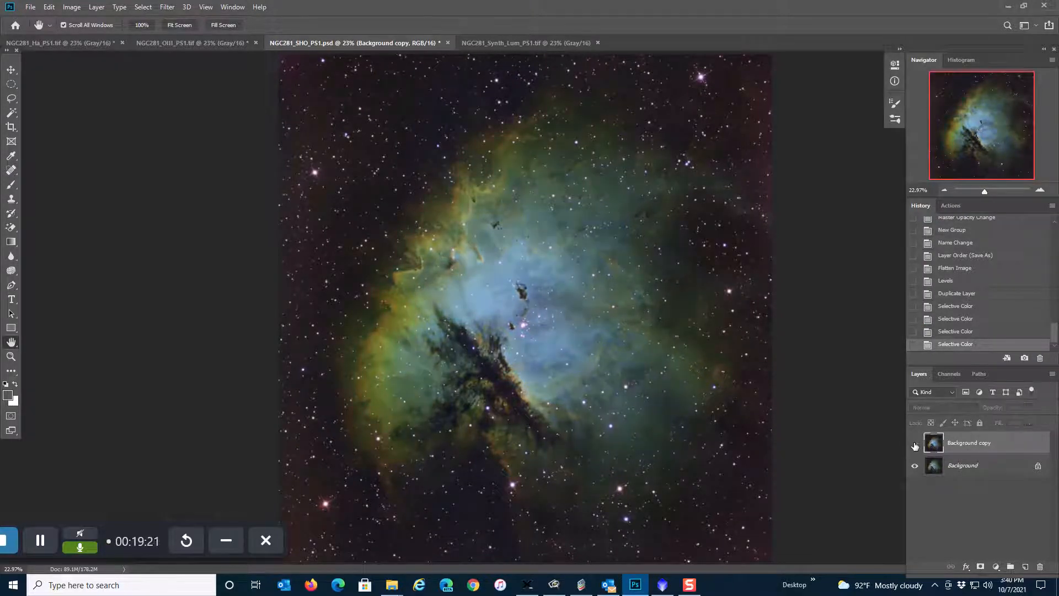
{"action": "left_click", "coordinate": [915, 444]}
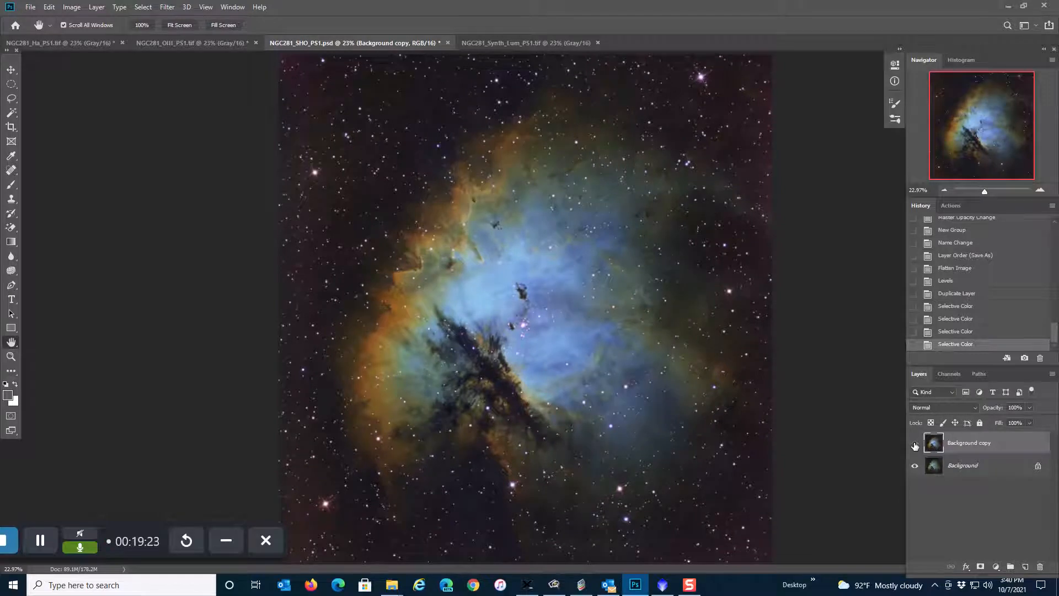
{"action": "left_click", "coordinate": [915, 444]}
{"action": "left_click", "coordinate": [915, 444]}
{"action": "left_click", "coordinate": [97, 6]}
{"action": "left_click", "coordinate": [166, 427]}
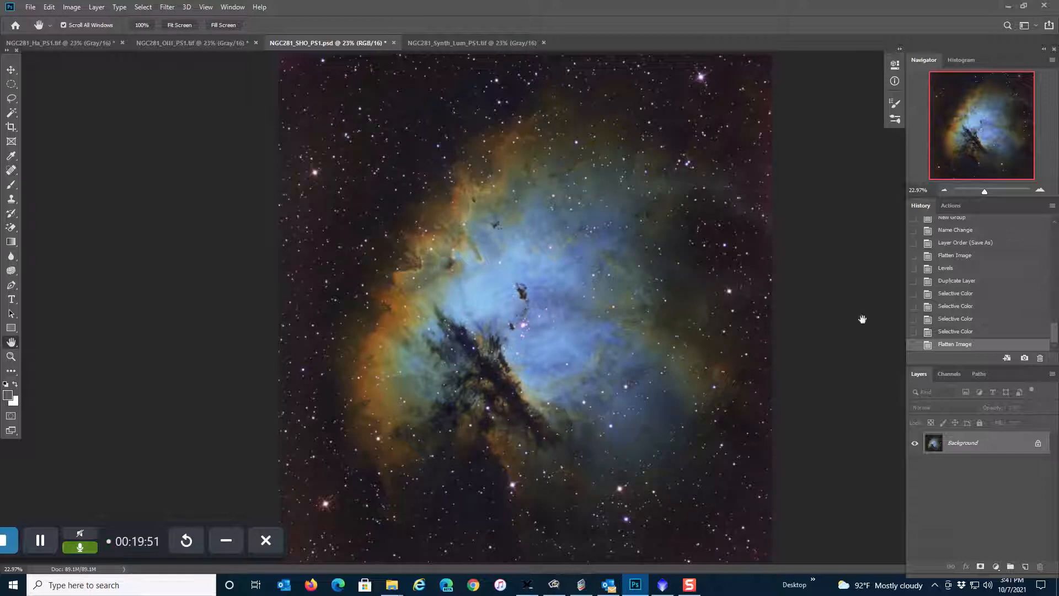
Duplicate the flattened Background layer and apply a High Pass filter with a 1-pixel radius to the copy.
{"action": "left_click_drag", "start_coordinate": [1008, 447], "coordinate": [1026, 564]}
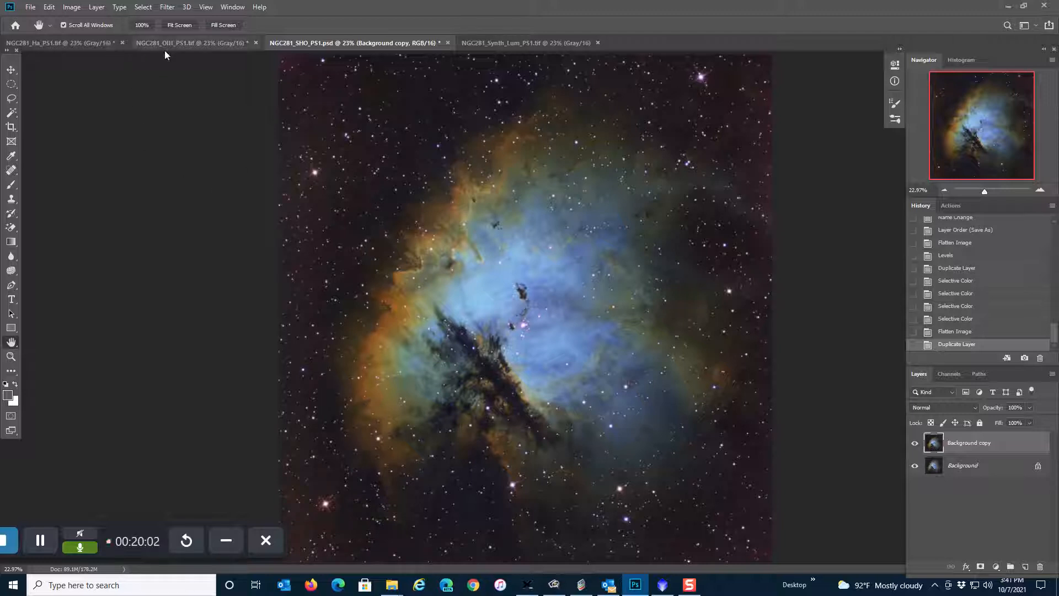
{"action": "left_click", "coordinate": [1041, 191]}
{"action": "left_click", "coordinate": [1040, 191]}
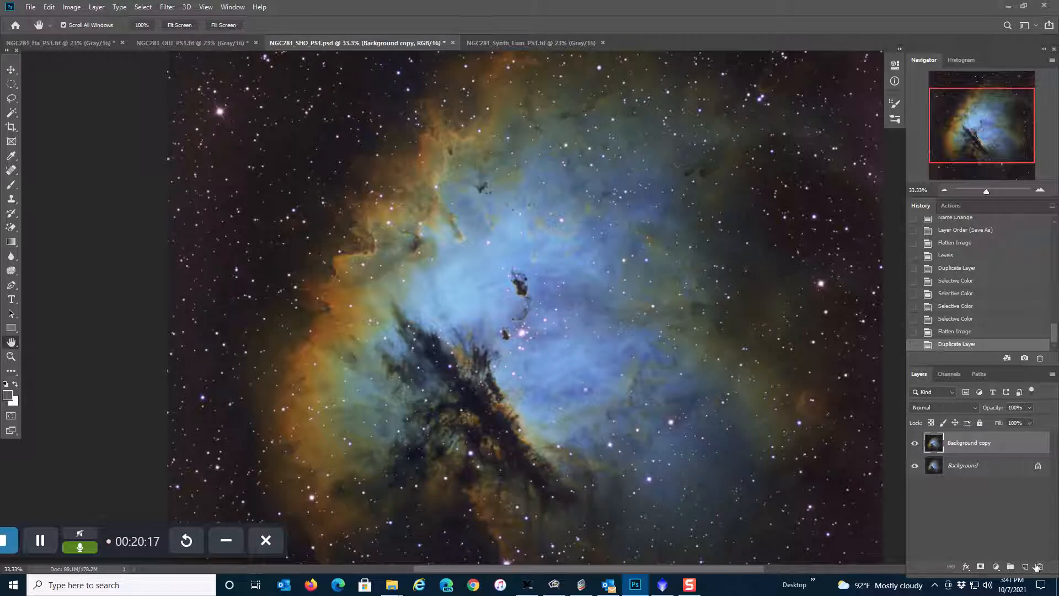
{"action": "left_click", "coordinate": [167, 7]}
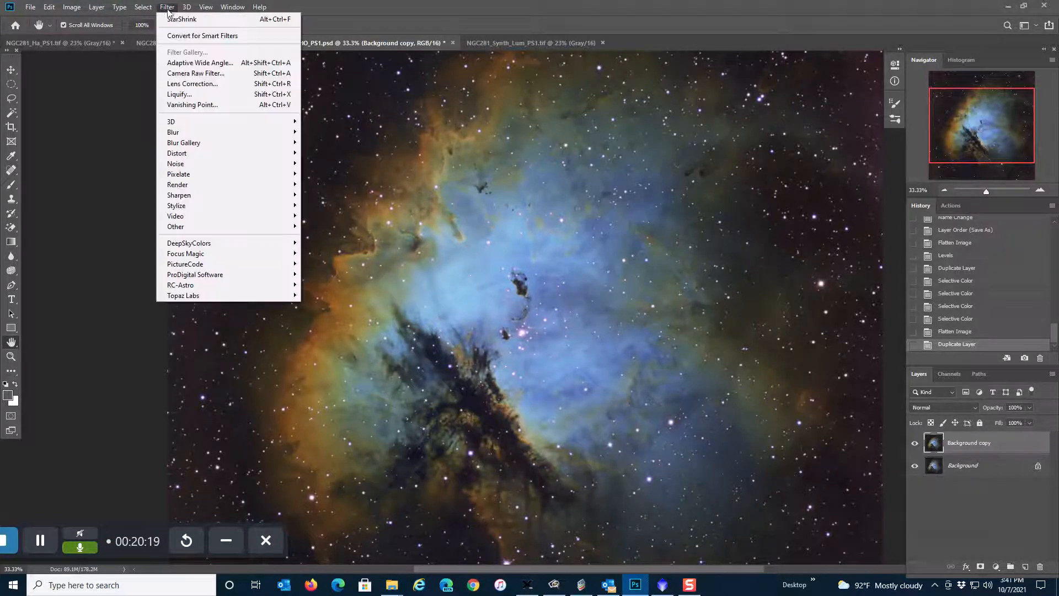
{"action": "mouse_move", "coordinate": [265, 226]}
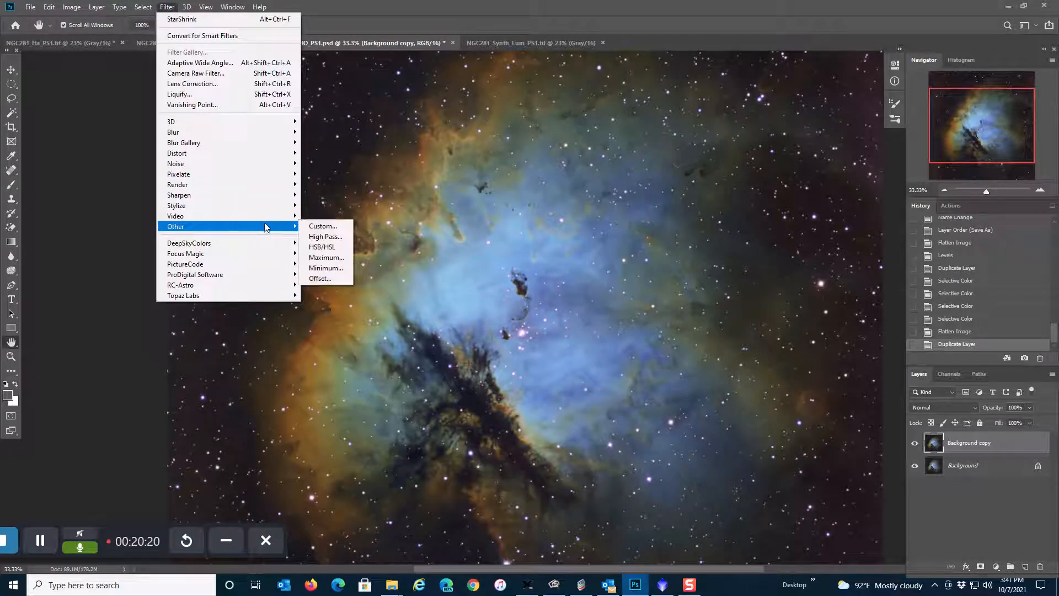
{"action": "left_click", "coordinate": [331, 237]}
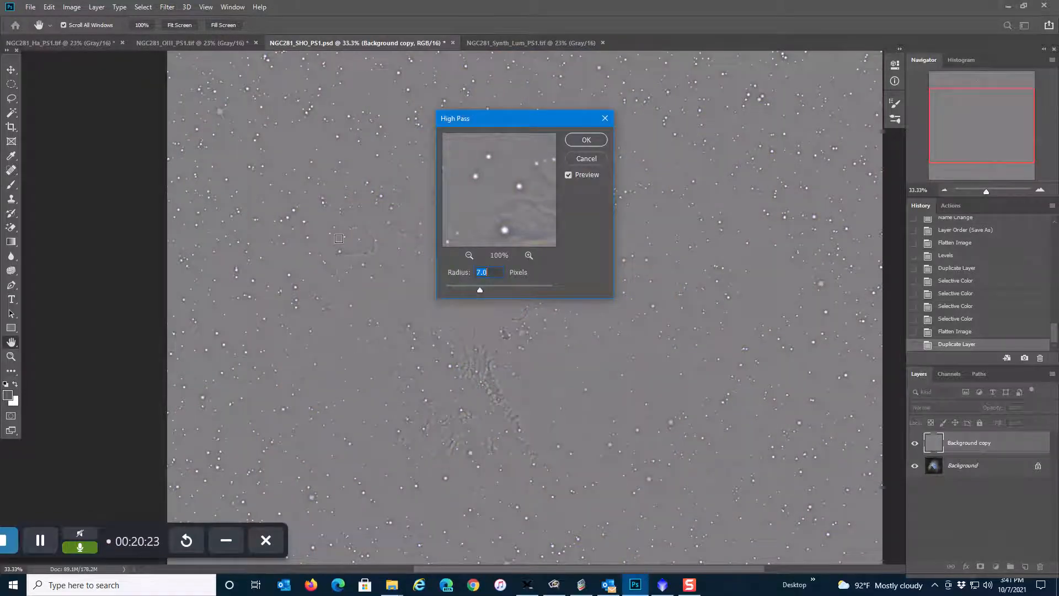
{"action": "type", "text": "1"}
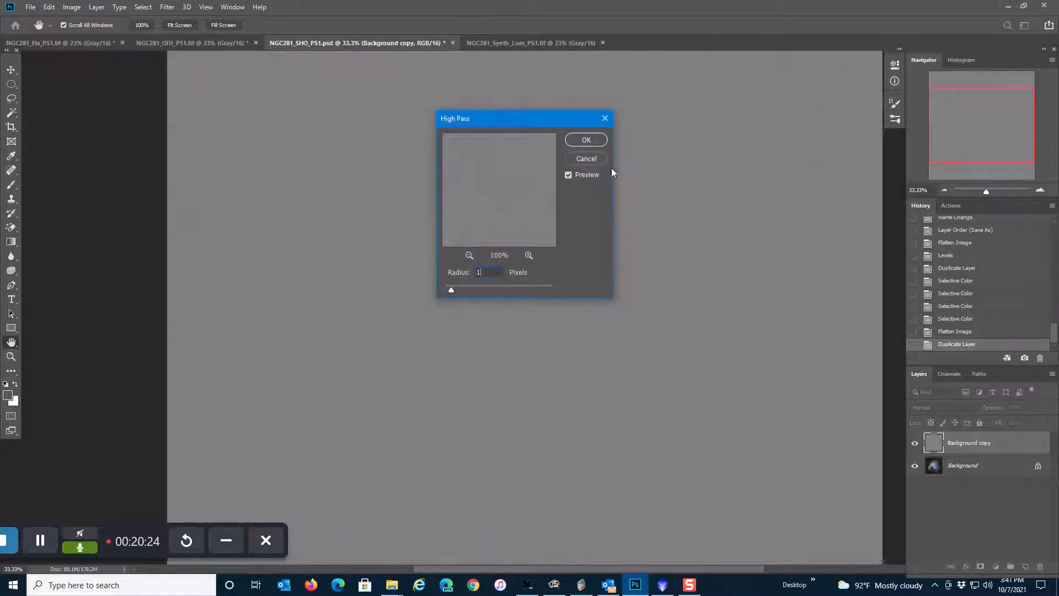
{"action": "left_click", "coordinate": [574, 140]}
Apply a Gaussian Blur with a 1.2-pixel radius to the High Pass layer.
{"action": "left_click", "coordinate": [165, 7]}
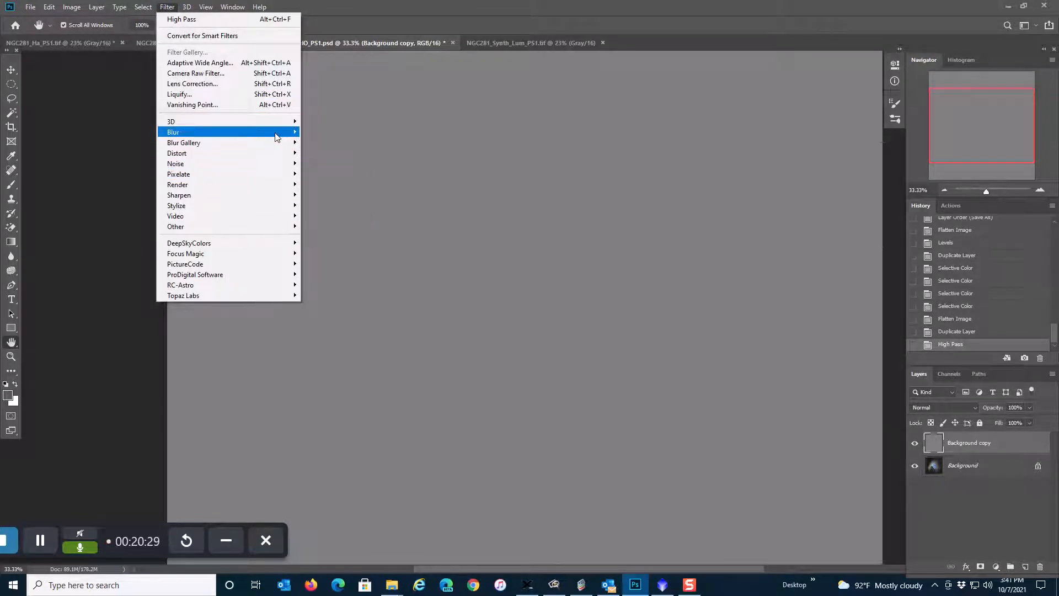
{"action": "mouse_move", "coordinate": [265, 133]}
{"action": "left_click", "coordinate": [320, 174]}
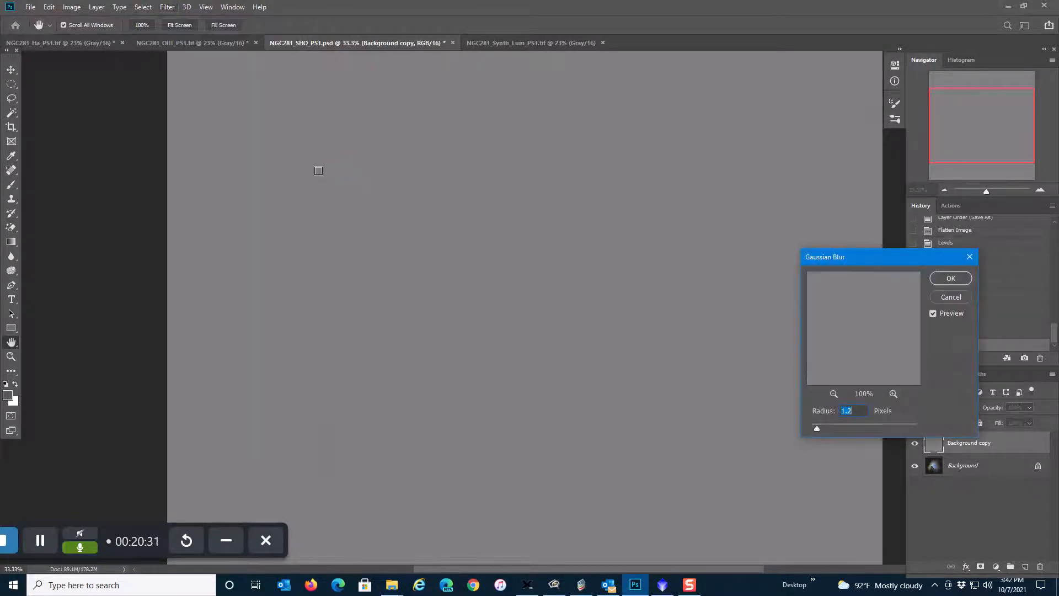
{"action": "left_click", "coordinate": [945, 279]}
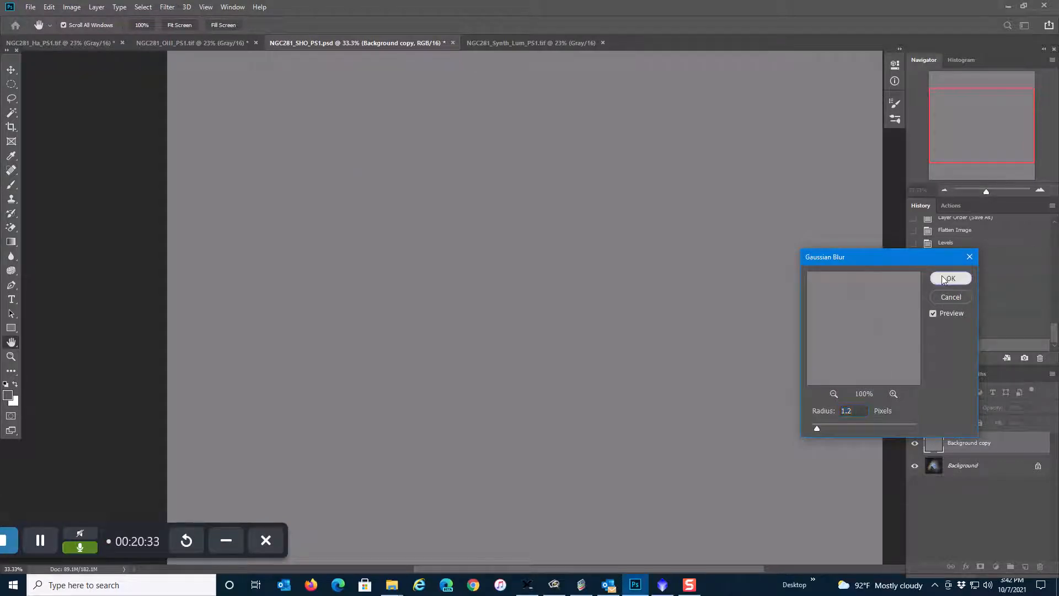
Apply a Threshold adjustment with level 131 to the Background copy layer to isolate the stars as white on black.
{"action": "left_click", "coordinate": [72, 7]}
{"action": "mouse_move", "coordinate": [111, 36]}
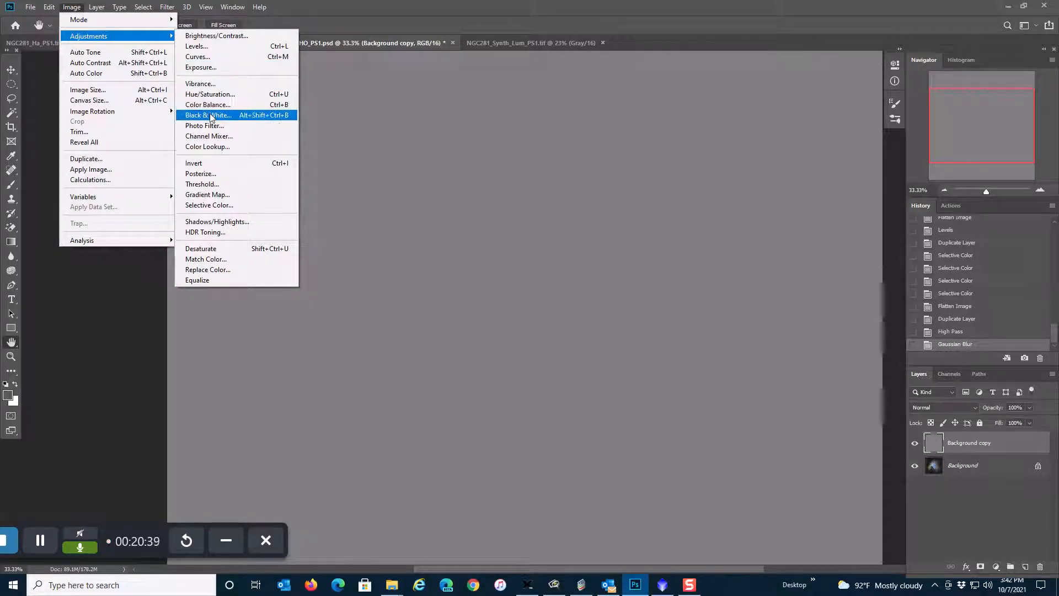
{"action": "left_click", "coordinate": [208, 185]}
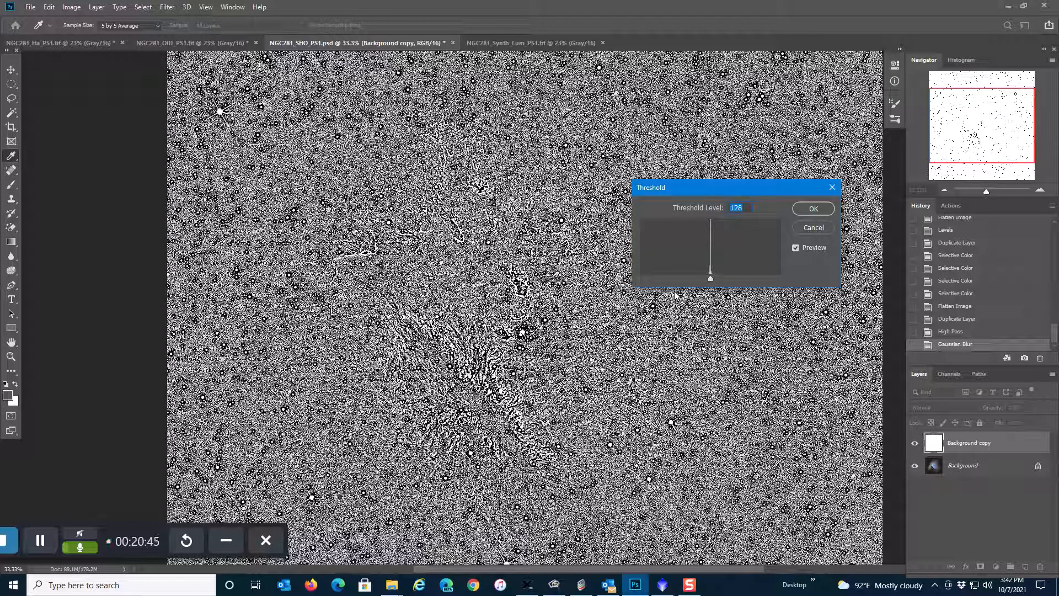
{"action": "key", "text": "Up"}
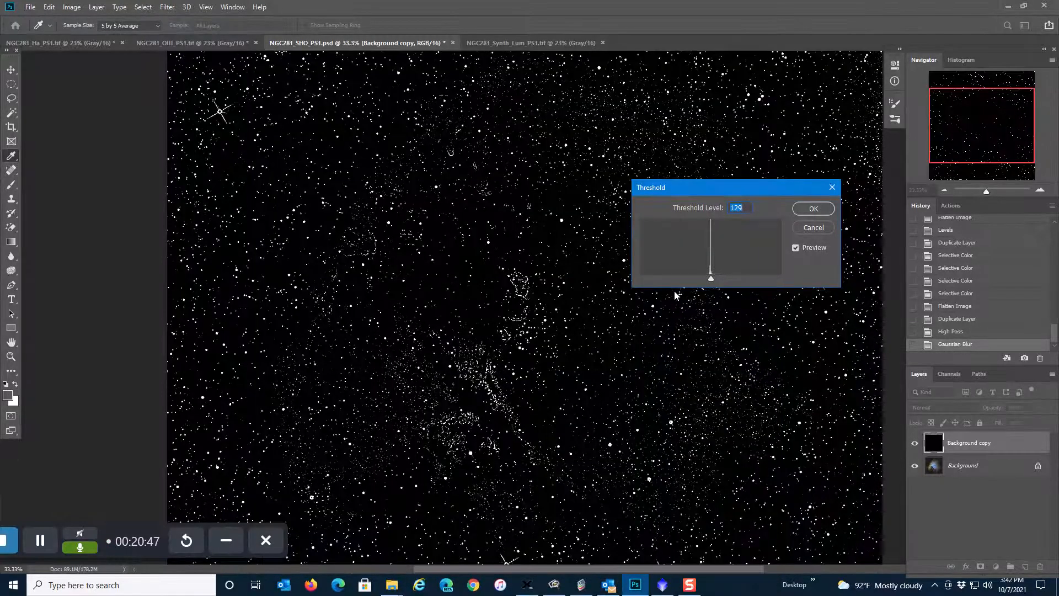
{"action": "key", "text": "Up"}
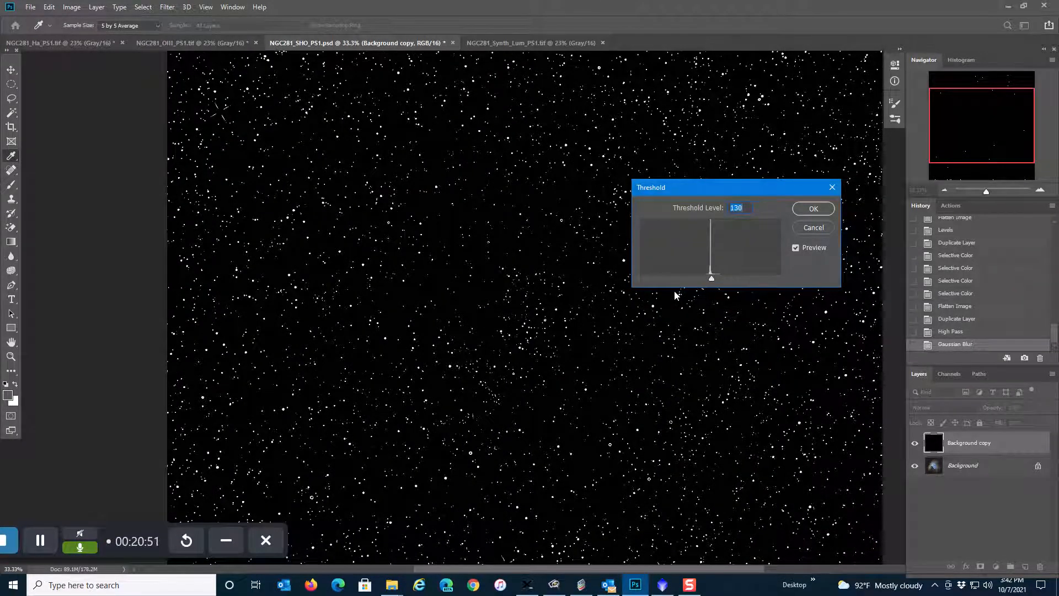
{"action": "key", "text": "Down"}
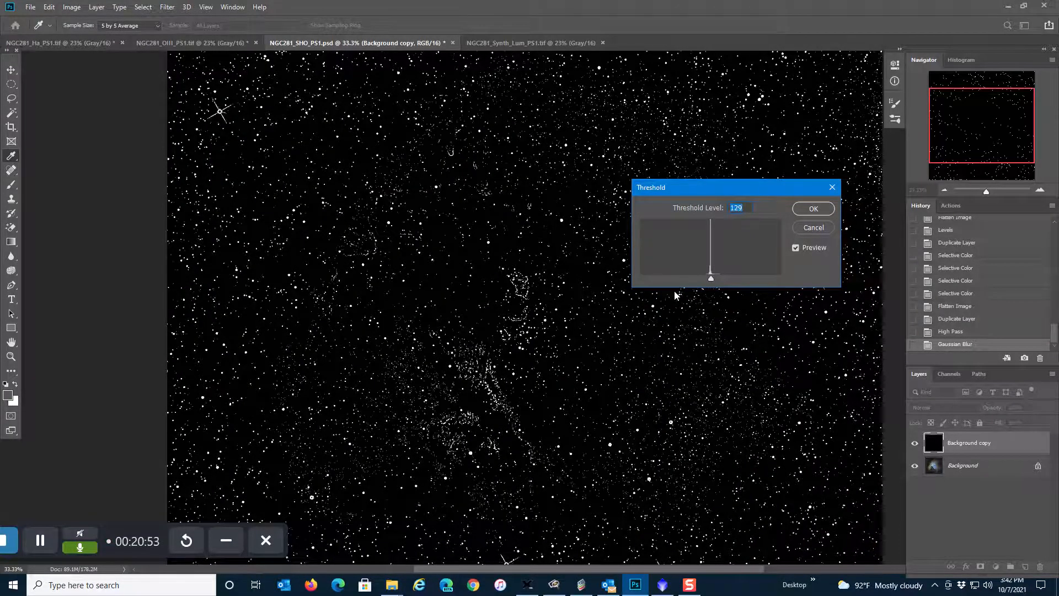
{"action": "key", "text": "Up"}
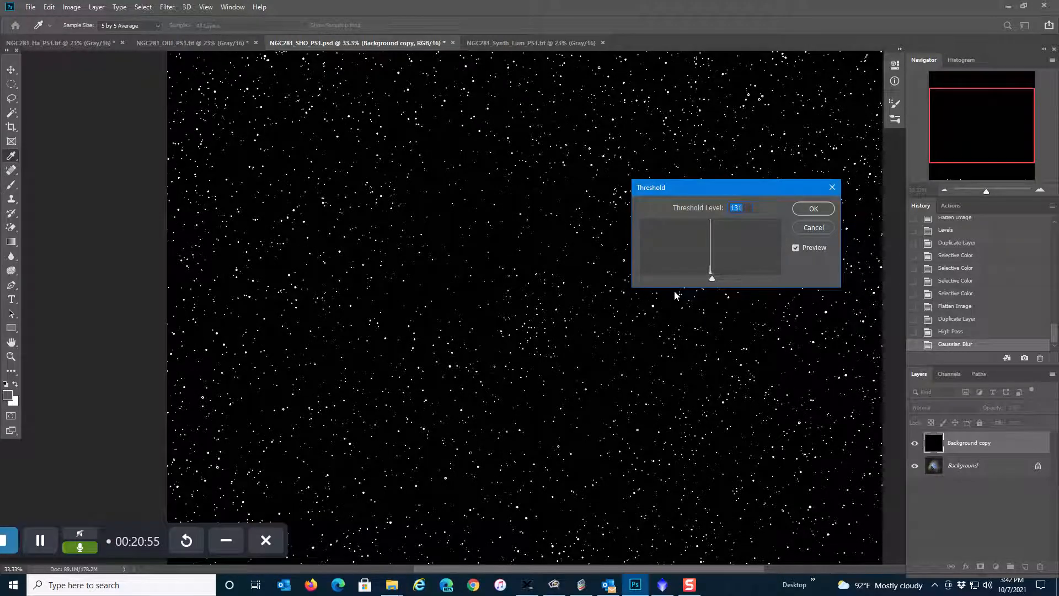
{"action": "left_click", "coordinate": [800, 210]}
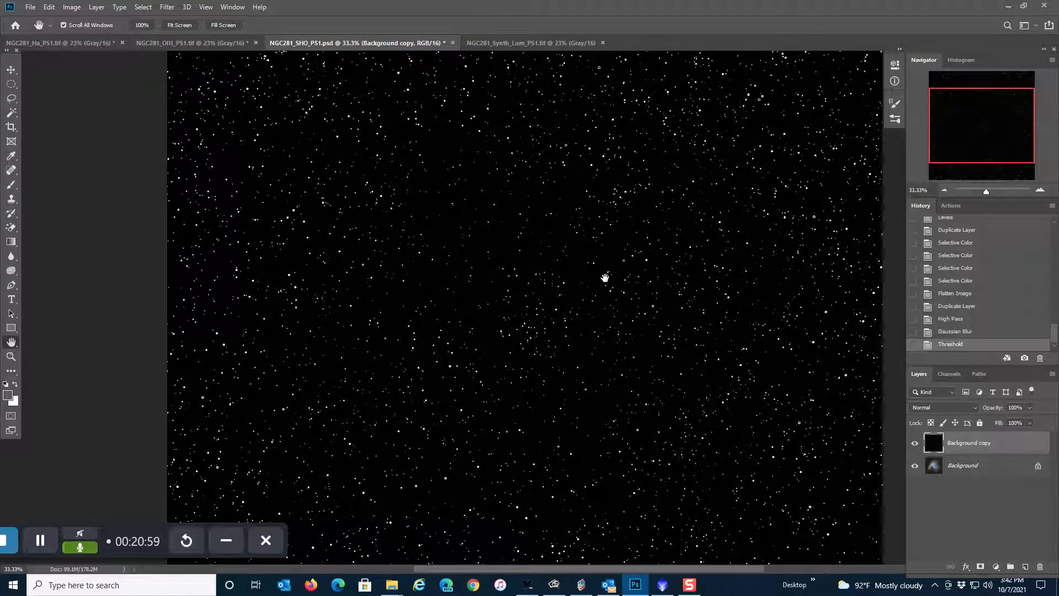
Copy the entire thresholded layer into a new channel named "stars" and clear the selection.
{"action": "key", "text": "ctrl+a"}
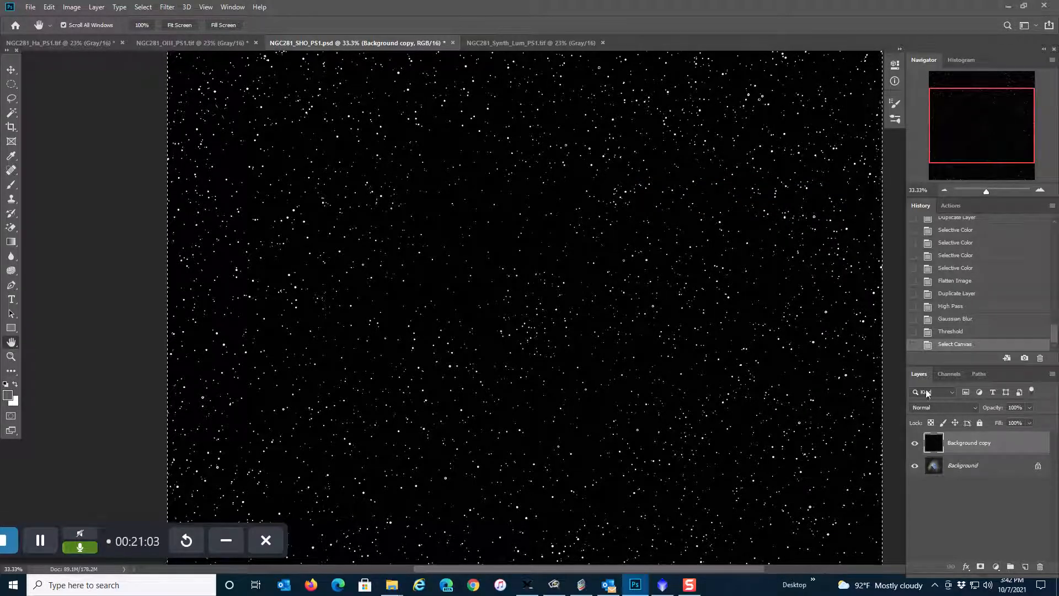
{"action": "left_click", "coordinate": [948, 375]}
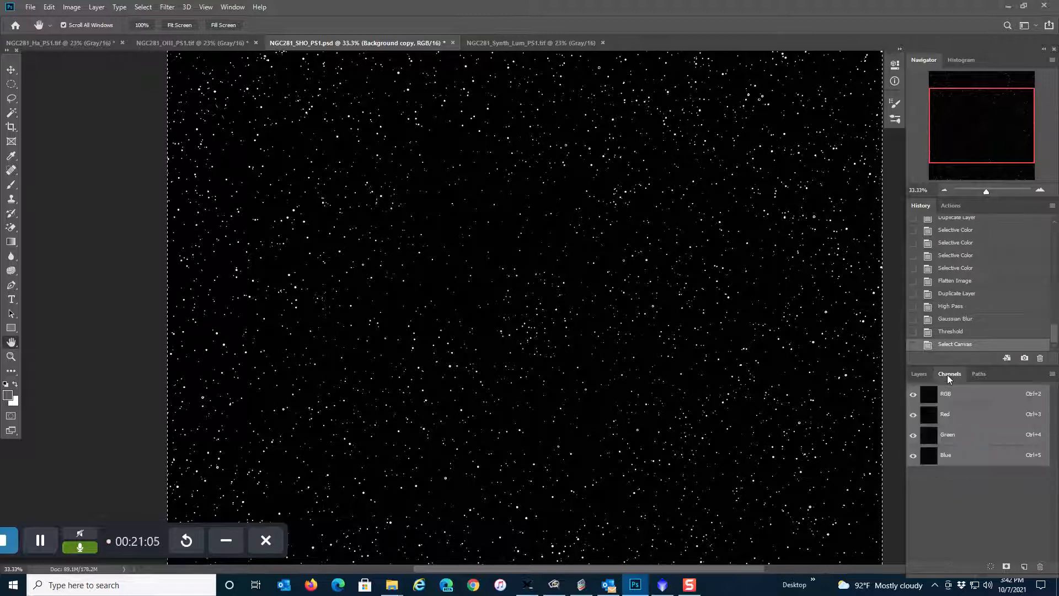
{"action": "left_click", "coordinate": [1051, 375]}
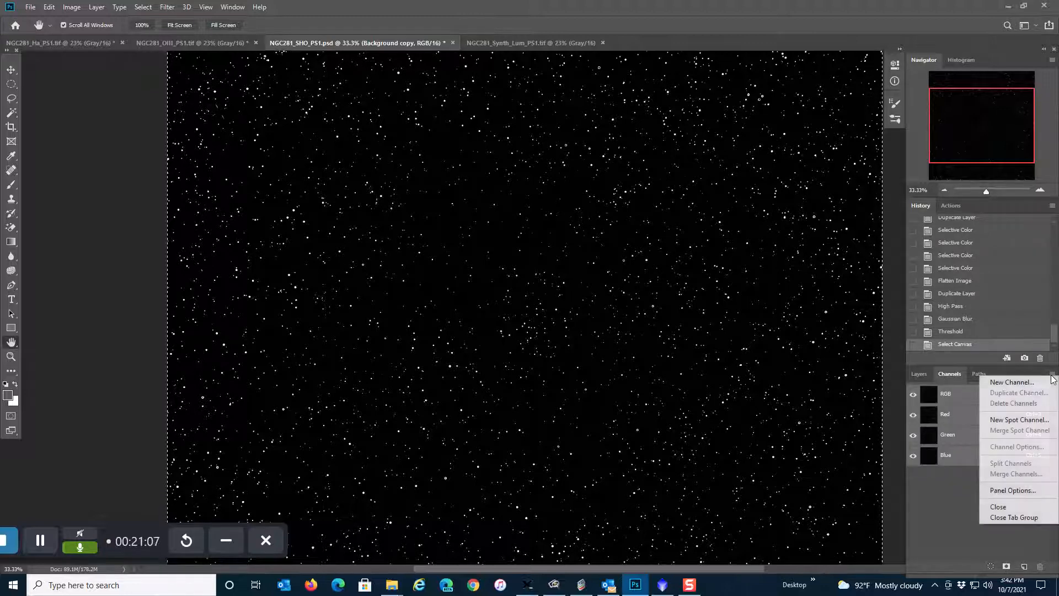
{"action": "left_click", "coordinate": [1012, 383]}
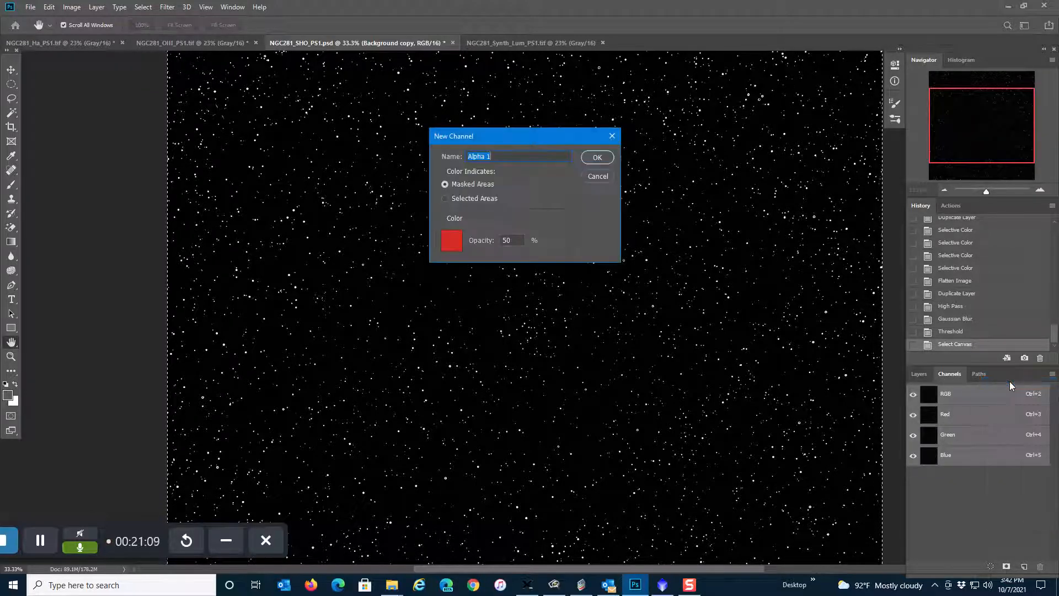
{"action": "type", "text": "stars"}
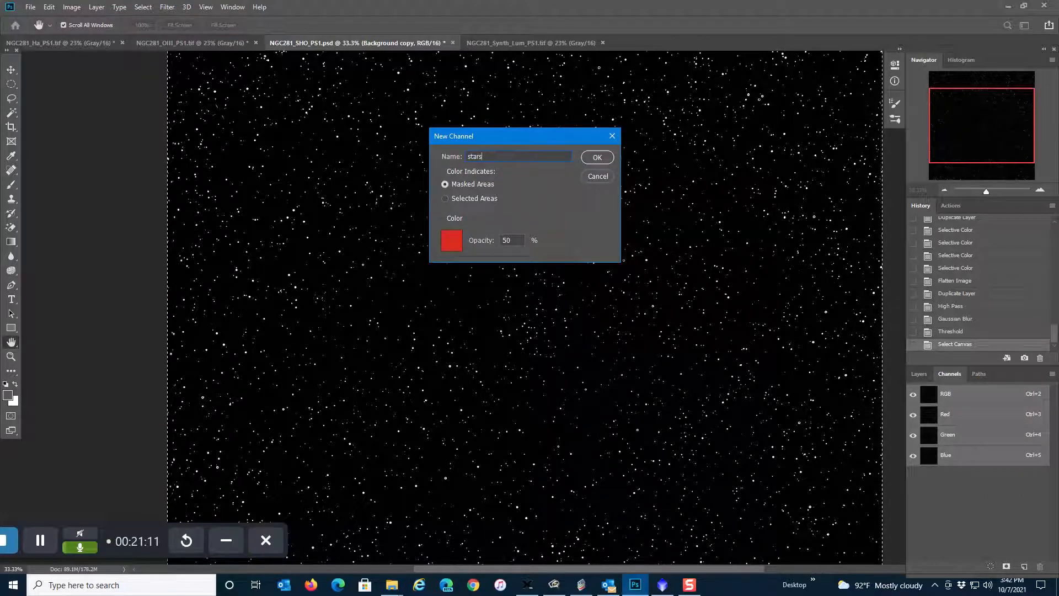
{"action": "key", "text": "Return"}
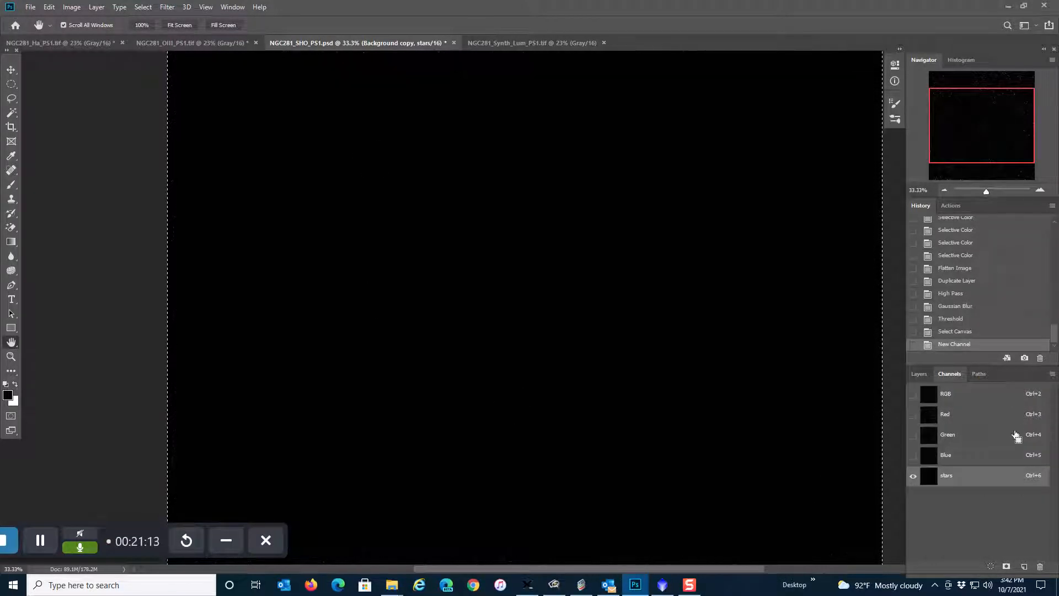
{"action": "key", "text": "ctrl+v"}
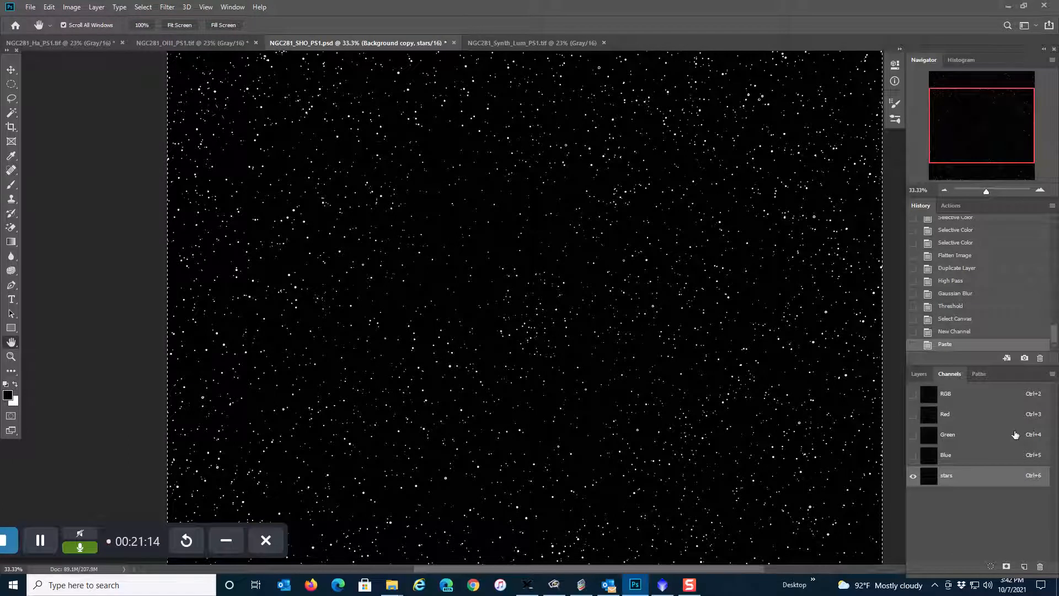
{"action": "key", "text": "ctrl+d"}
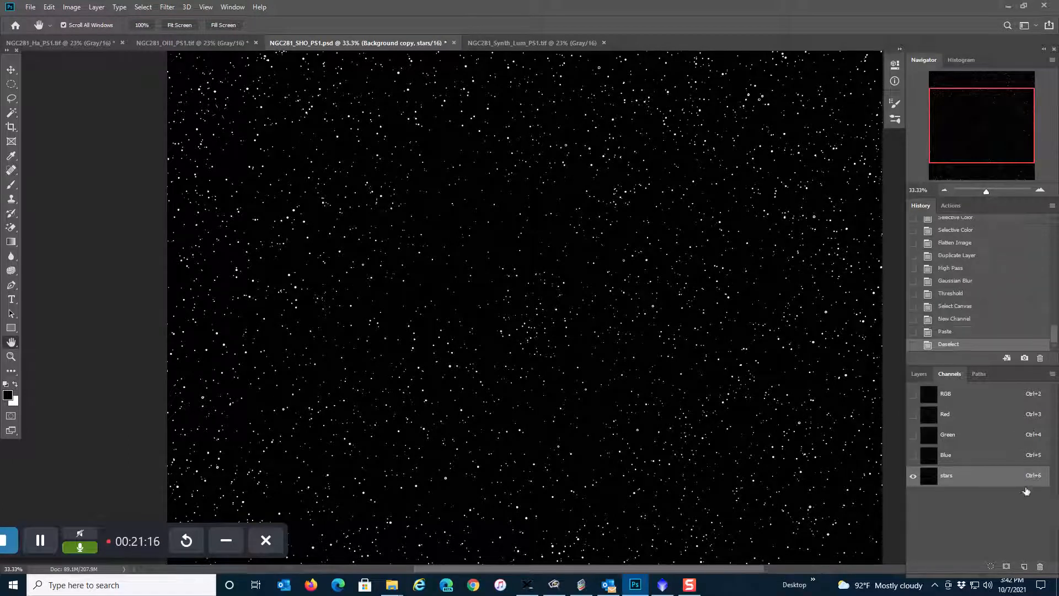
Reactivate the RGB composite channel and delete the Background copy layer.
{"action": "left_click", "coordinate": [966, 397]}
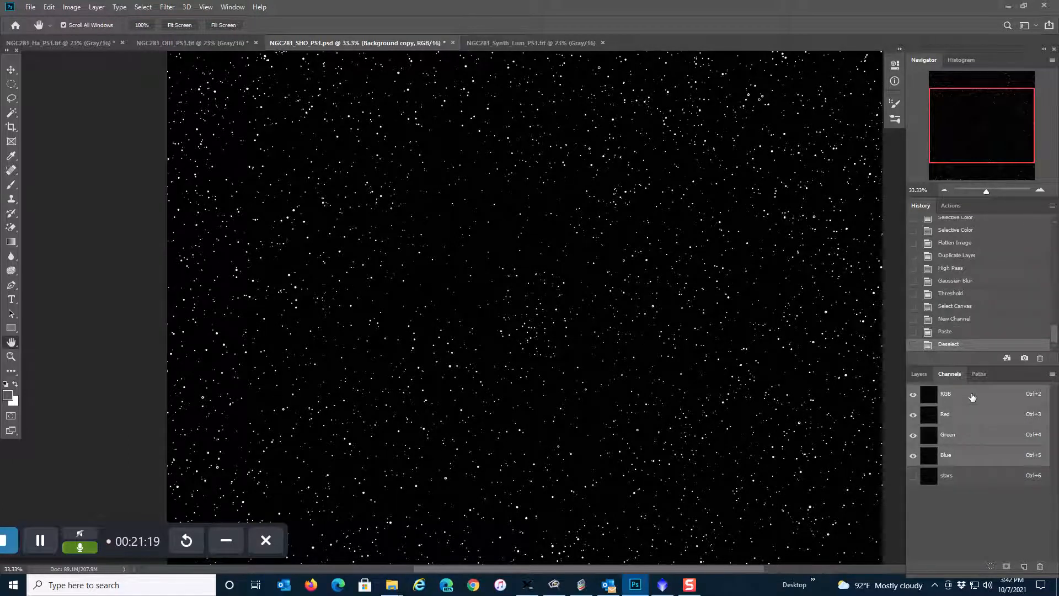
{"action": "left_click", "coordinate": [920, 374]}
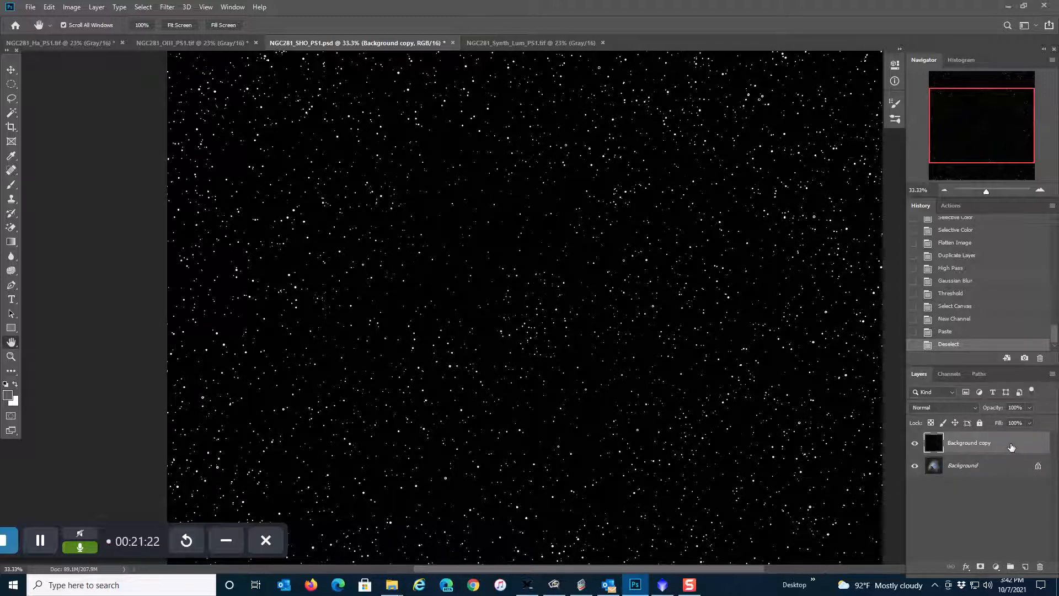
{"action": "left_click_drag", "start_coordinate": [1012, 447], "coordinate": [1039, 566]}
Load the stars channel as a new selection on the Background layer.
{"action": "left_click", "coordinate": [143, 7]}
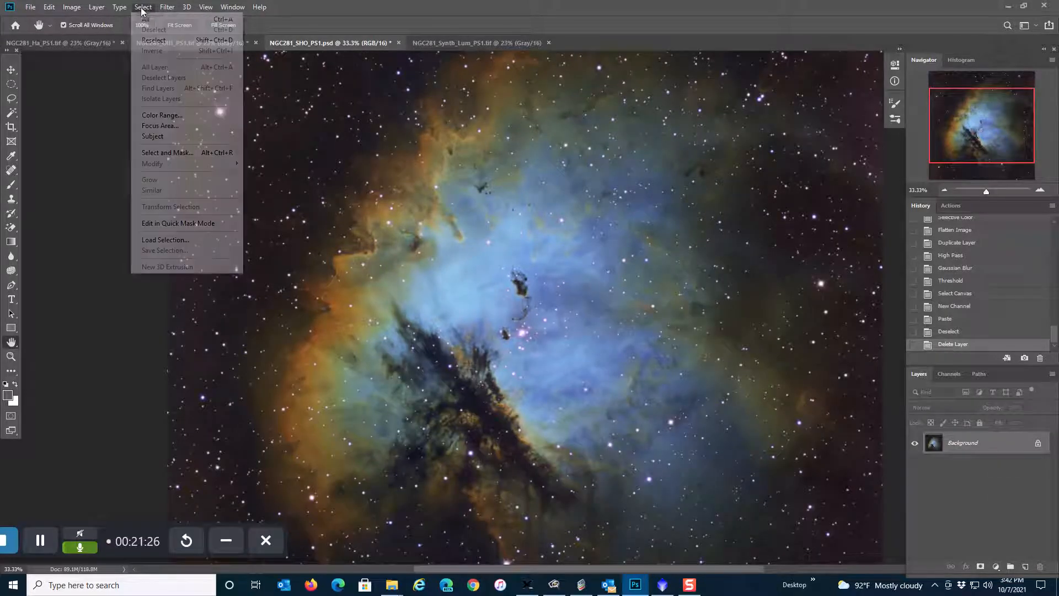
{"action": "left_click", "coordinate": [165, 240]}
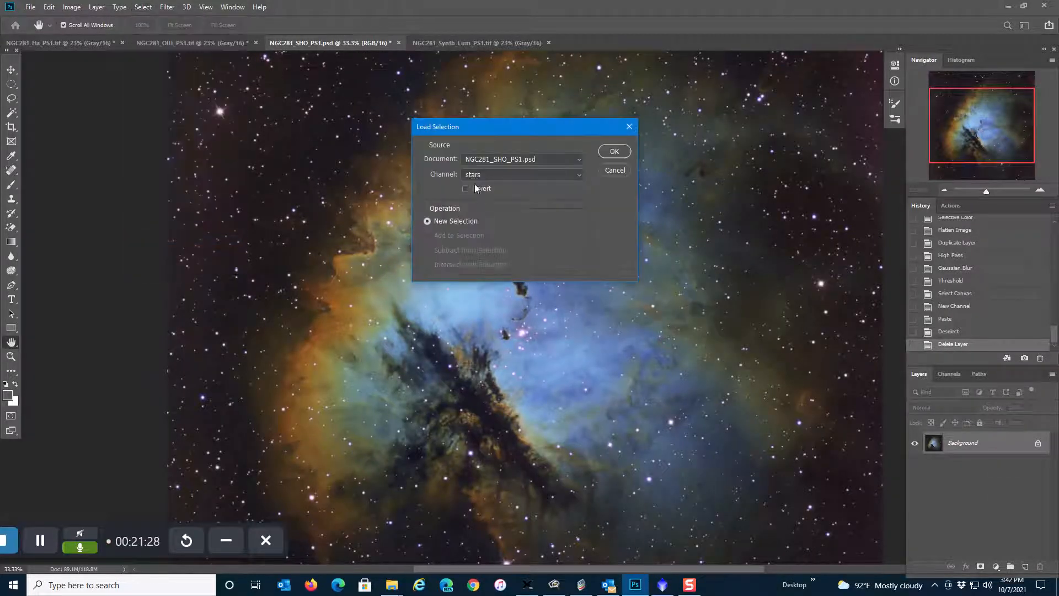
{"action": "left_click", "coordinate": [612, 151]}
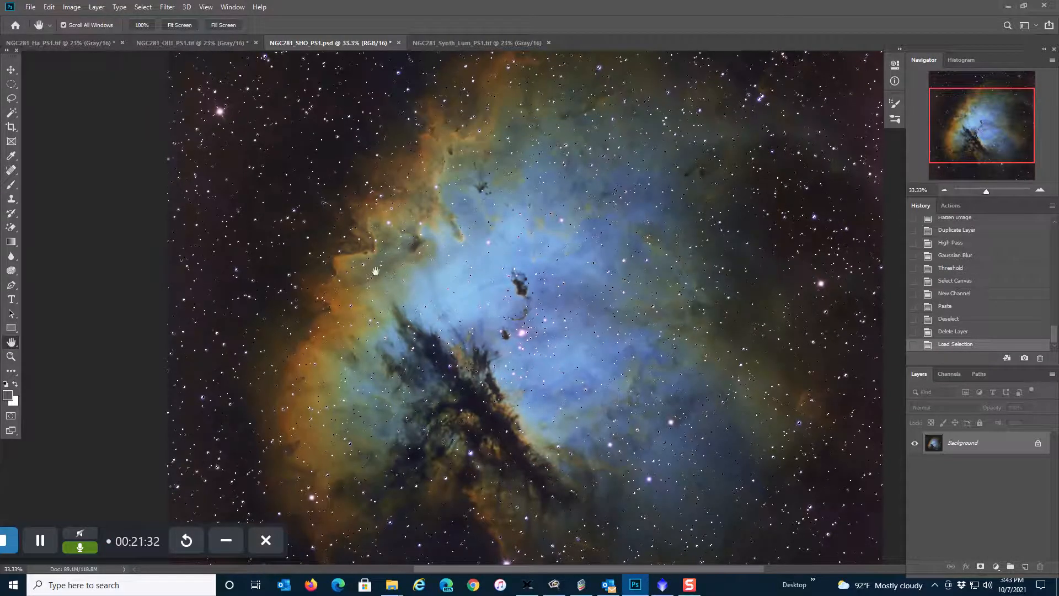
Add the large bright stars in the image's upper-left region to the loaded selection with the Magic Wand.
{"action": "left_click", "coordinate": [1040, 190]}
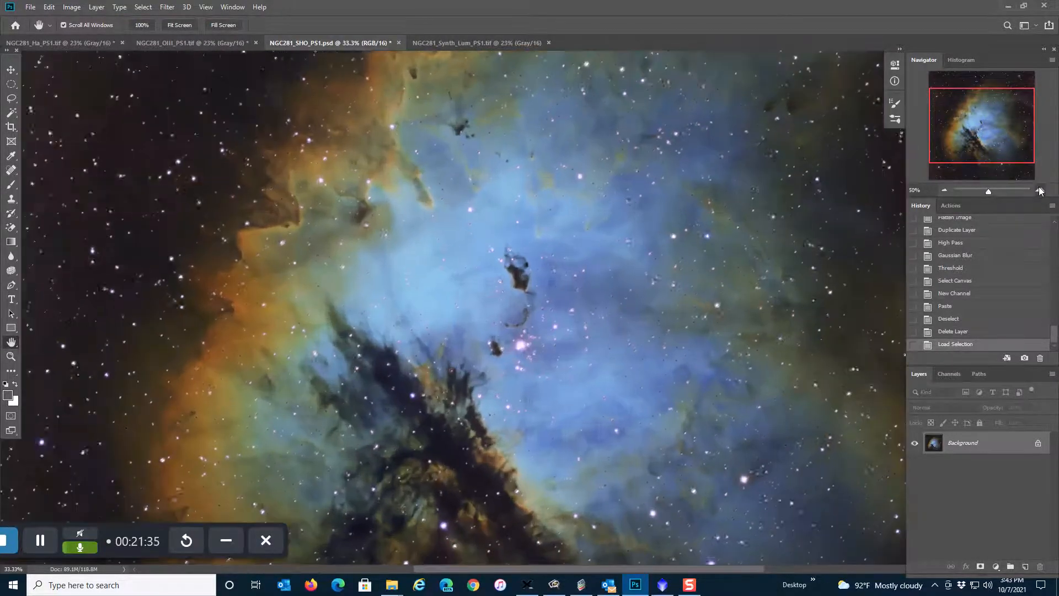
{"action": "left_click", "coordinate": [1041, 190]}
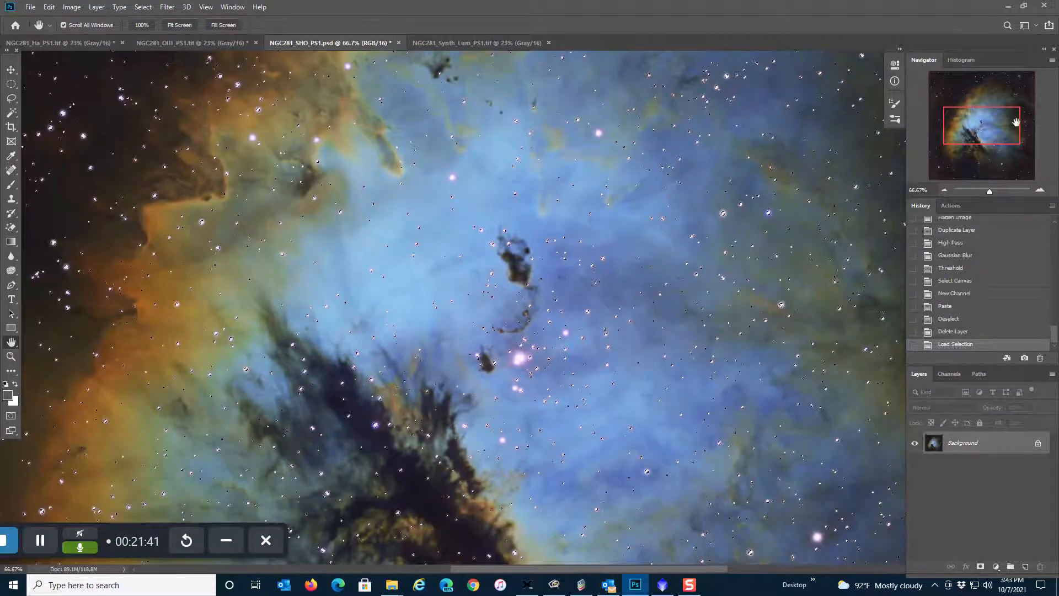
{"action": "left_click", "coordinate": [948, 85]}
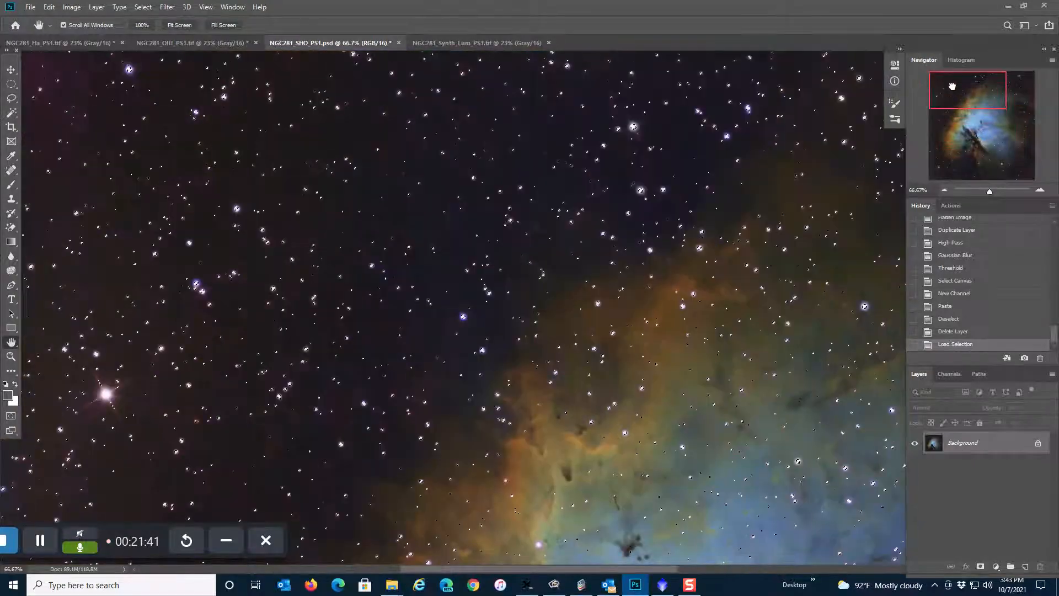
{"action": "left_click", "coordinate": [11, 113]}
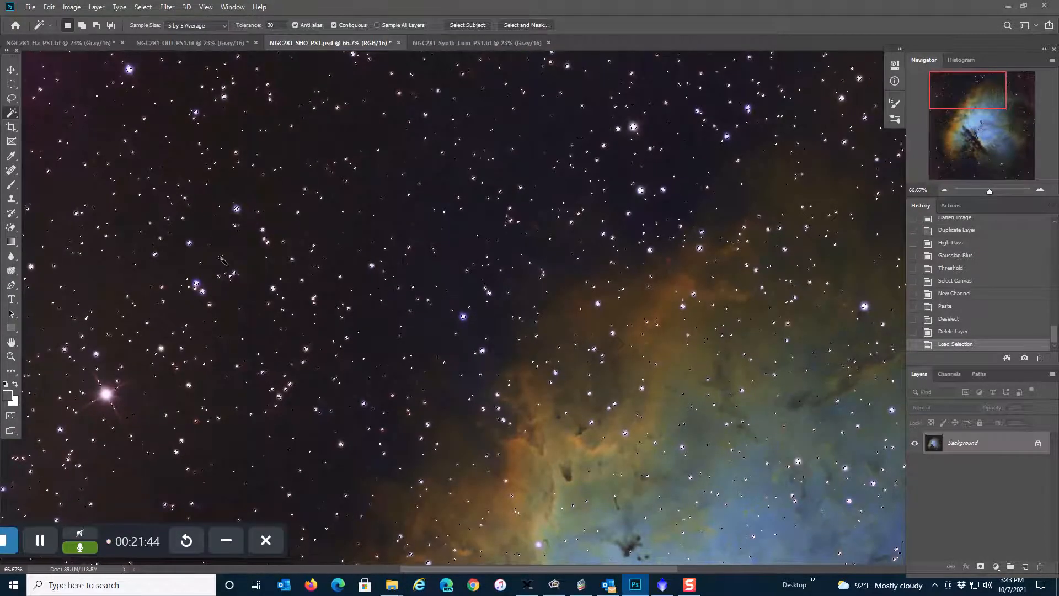
{"action": "key", "text": "shift"}
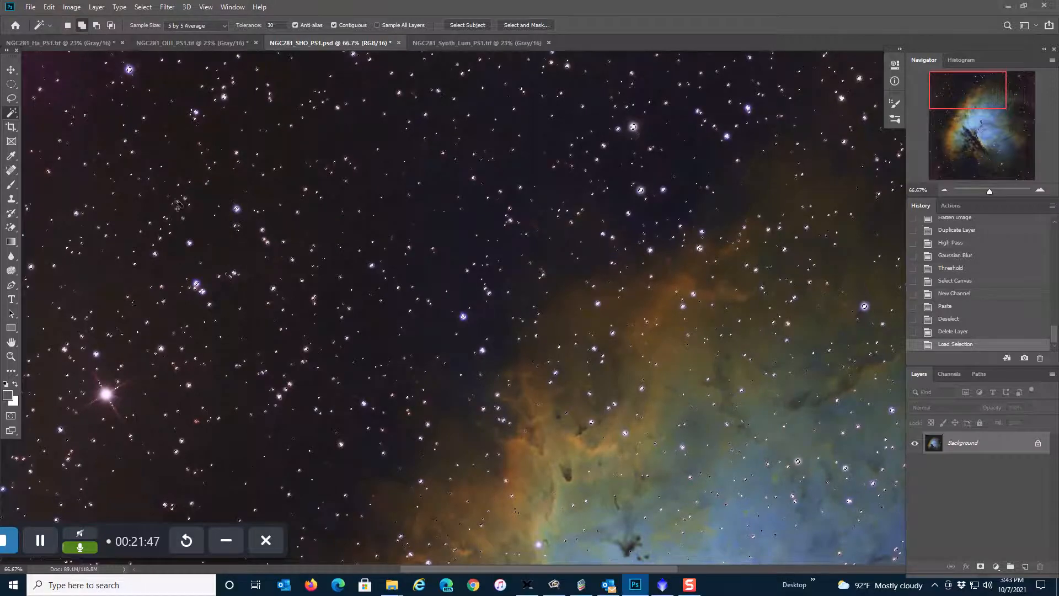
{"action": "left_click", "coordinate": [128, 70], "text": "shift"}
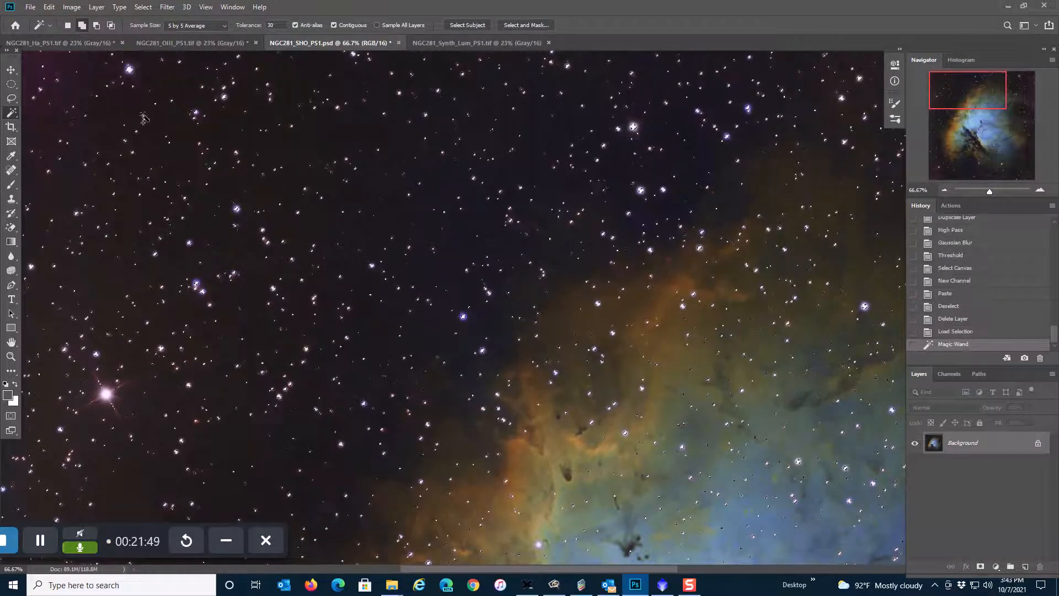
{"action": "left_click", "coordinate": [236, 208], "text": "shift"}
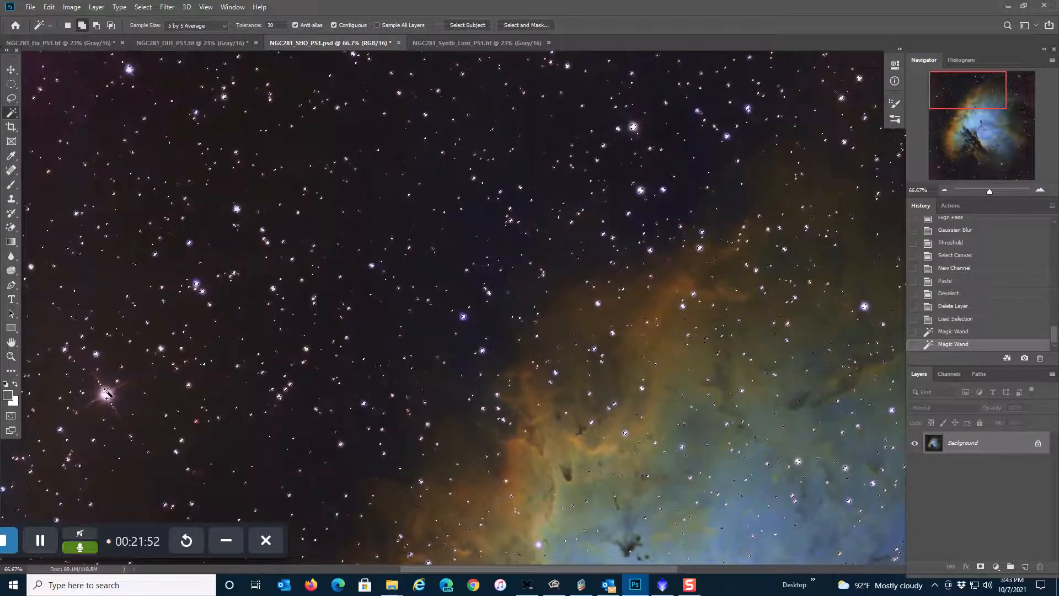
{"action": "left_click", "coordinate": [106, 393], "text": "shift"}
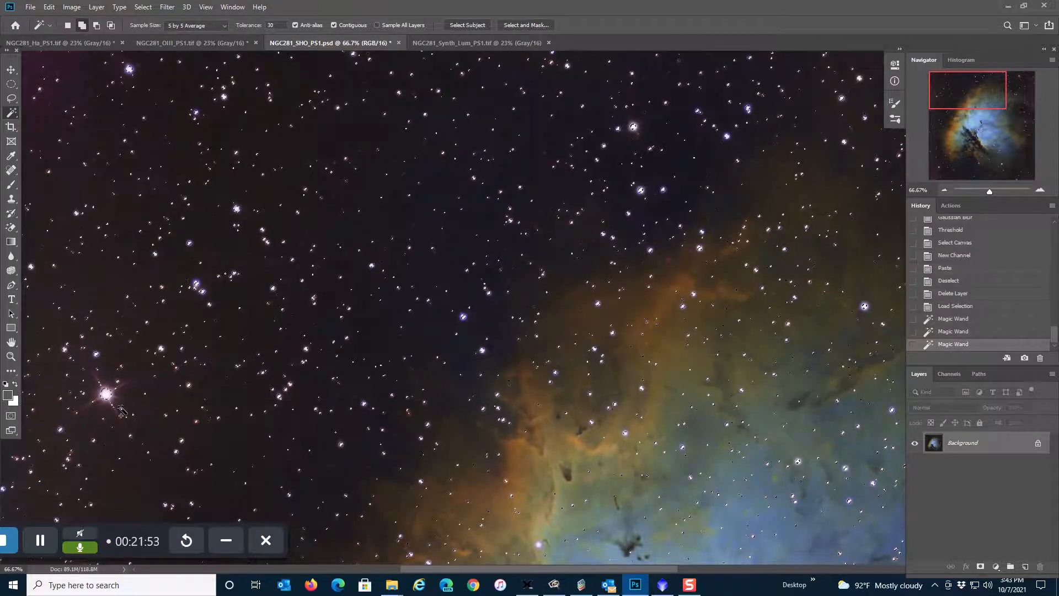
{"action": "left_click", "coordinate": [197, 286], "text": "shift"}
{"action": "left_click", "coordinate": [640, 191], "text": "shift"}
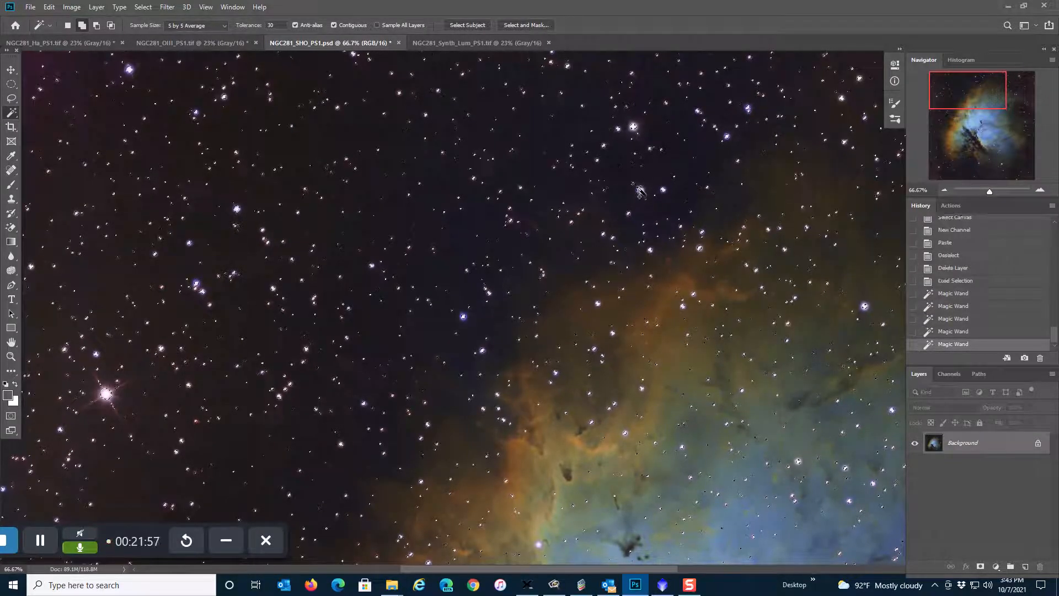
{"action": "left_click", "coordinate": [634, 128], "text": "shift"}
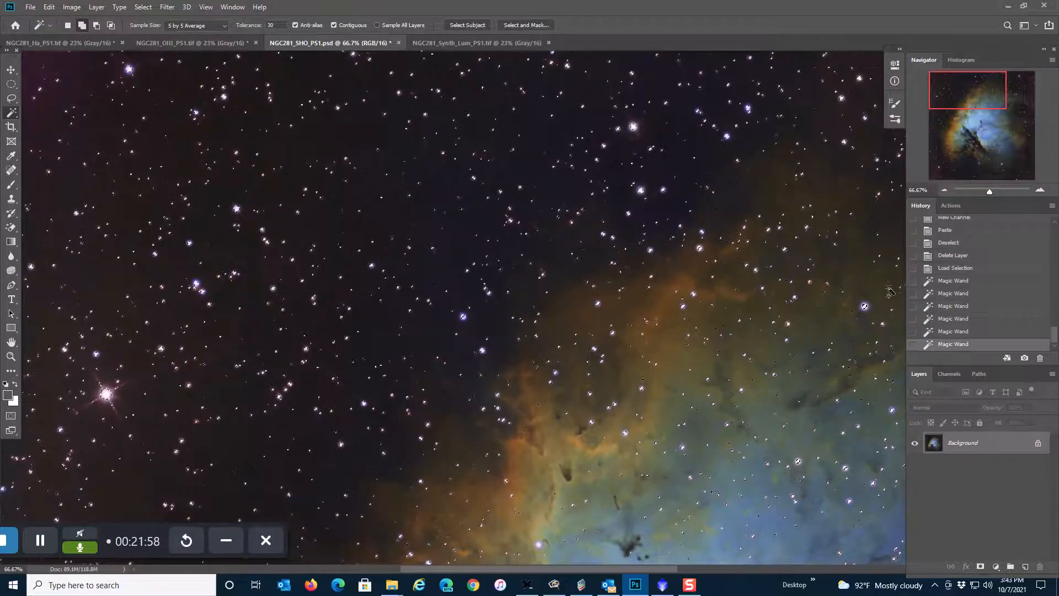
{"action": "left_click", "coordinate": [865, 307], "text": "shift"}
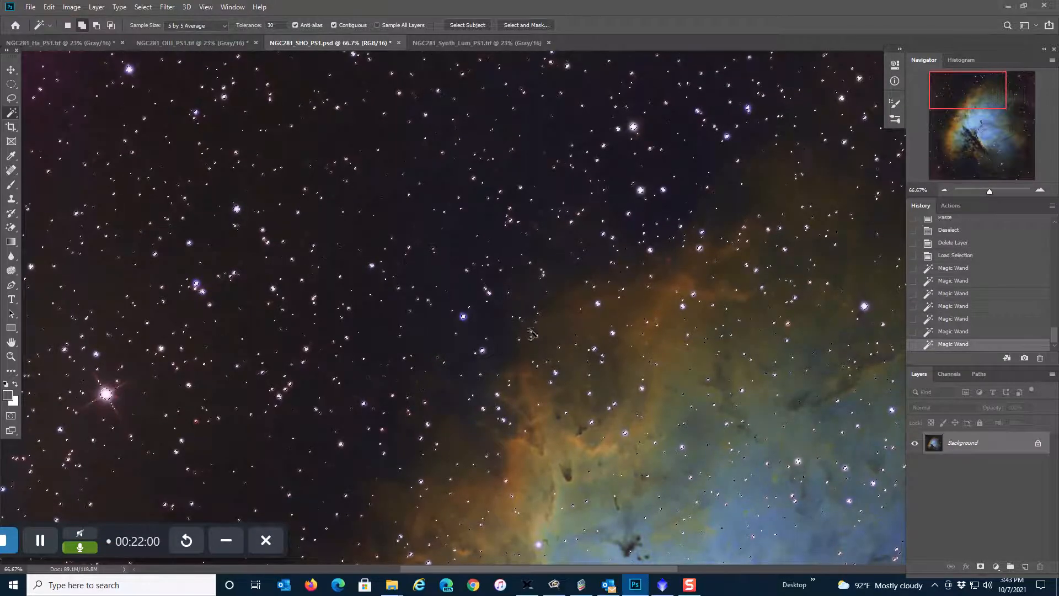
Add the missed bright stars over the nebula's orange edge and blue core to the star selection with the Magic Wand.
{"action": "scroll", "coordinate": [314, 380], "scroll_direction": "down", "scroll_amount": 5}
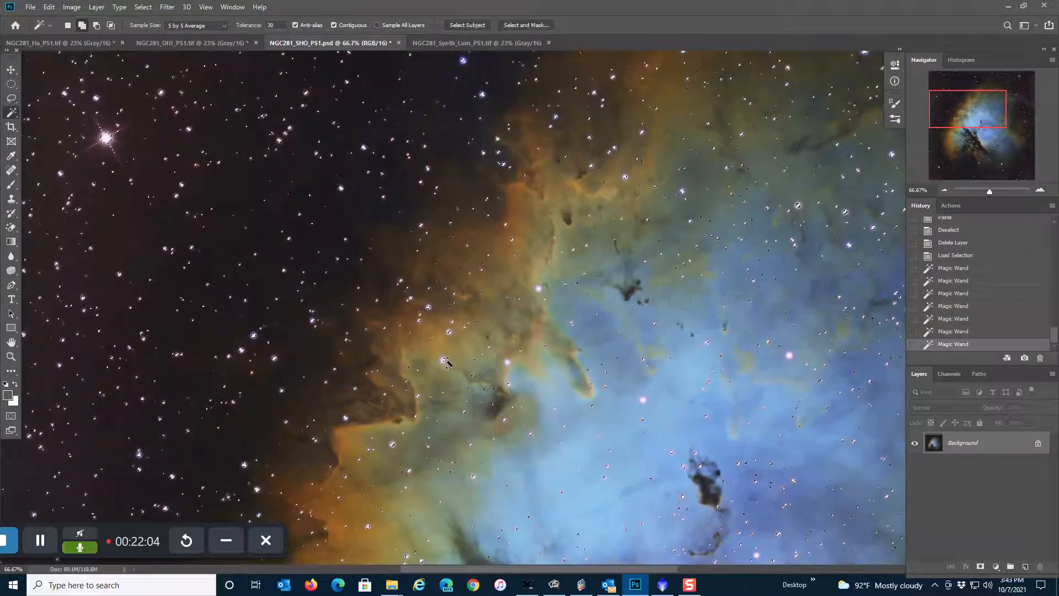
{"action": "left_click", "coordinate": [445, 360], "text": "shift"}
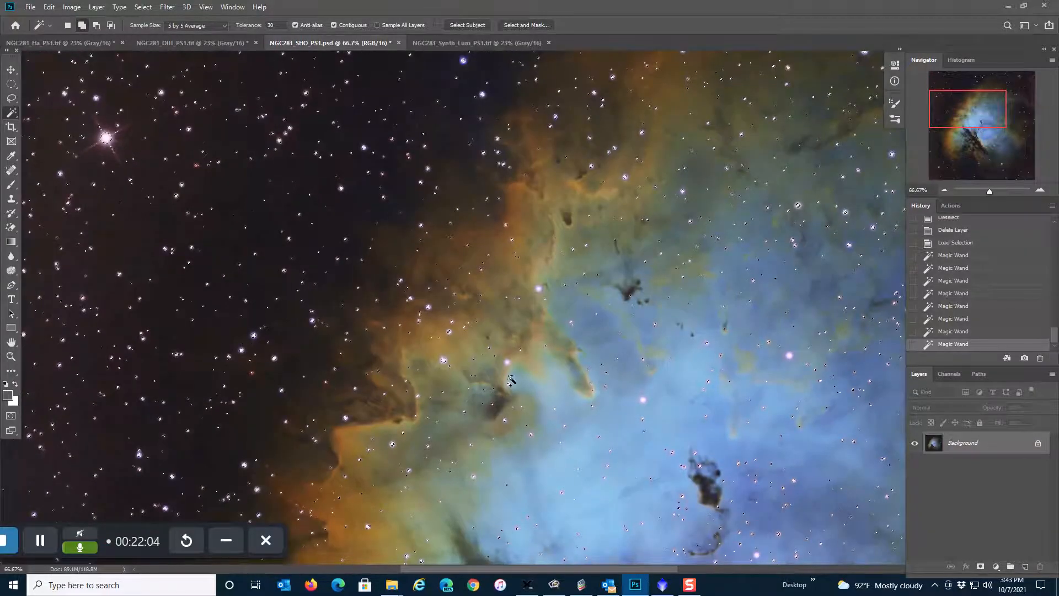
{"action": "left_click", "coordinate": [508, 365], "text": "shift"}
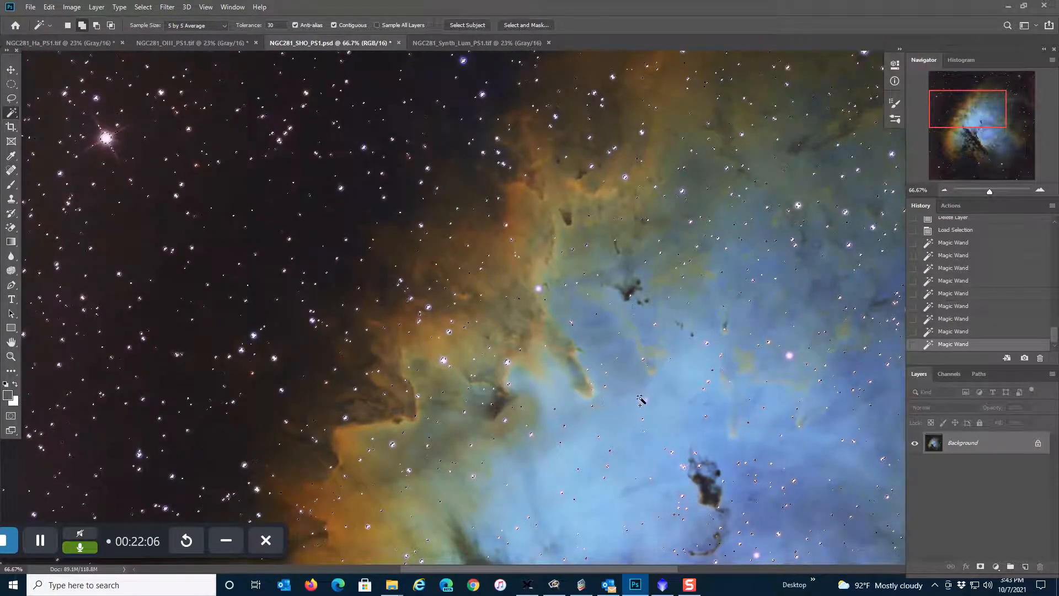
{"action": "left_click", "coordinate": [643, 401], "text": "shift"}
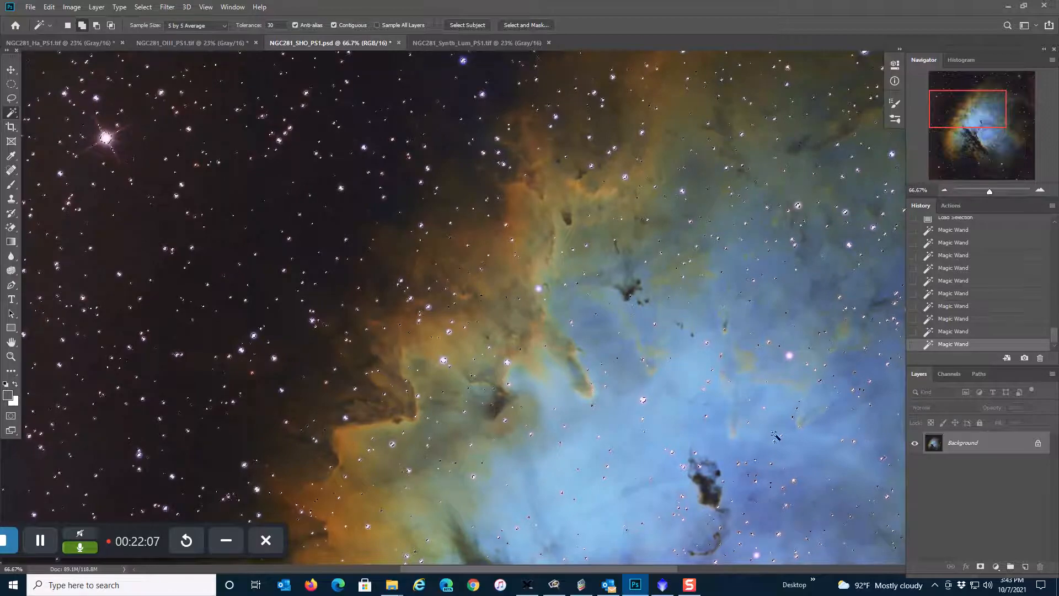
{"action": "left_click", "coordinate": [789, 354], "text": "shift"}
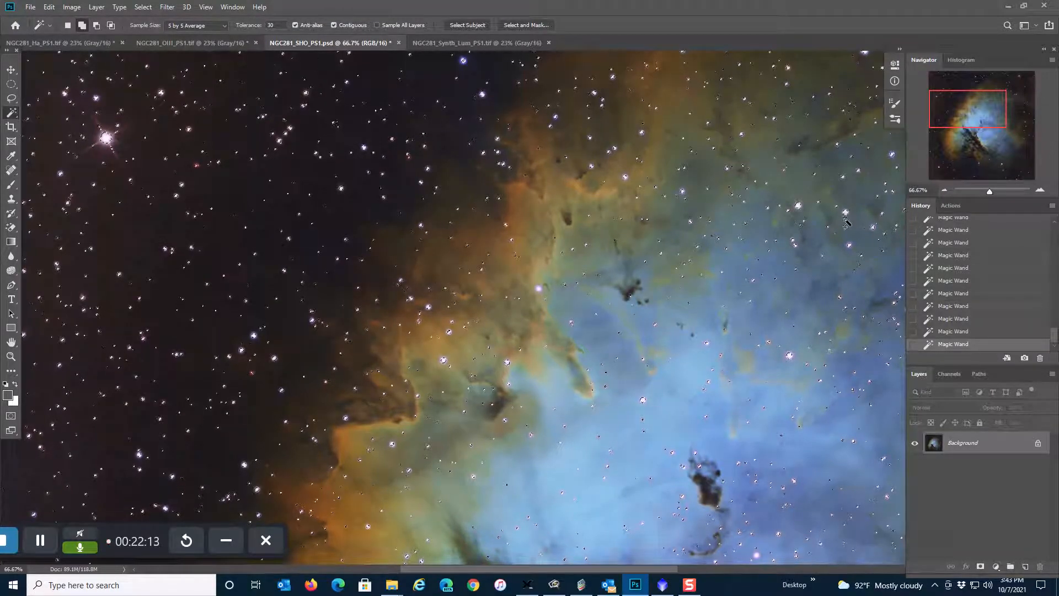
{"action": "scroll", "coordinate": [702, 358], "scroll_direction": "down", "scroll_amount": 5}
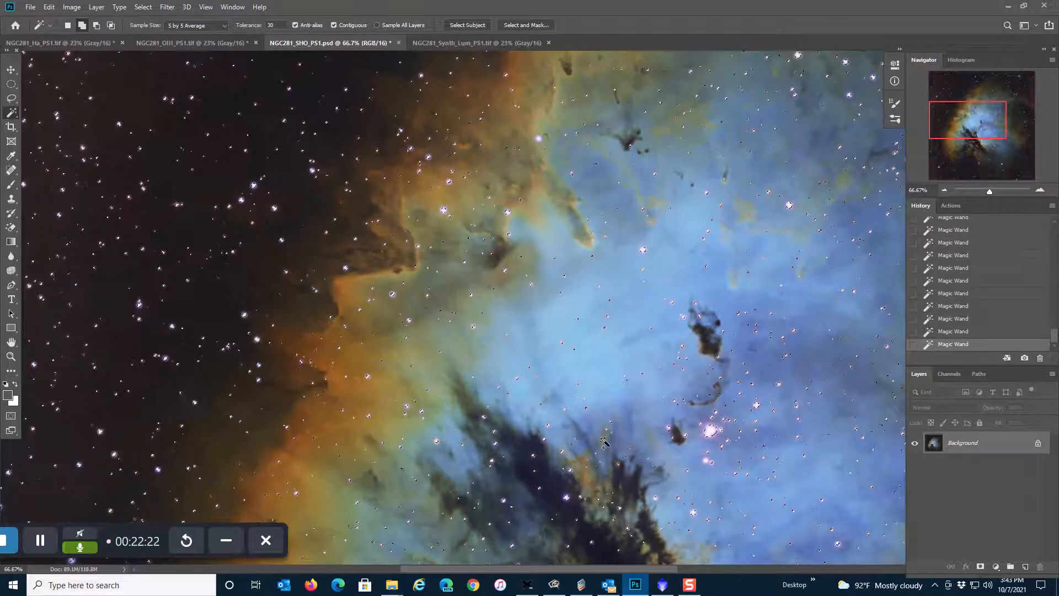
{"action": "scroll", "coordinate": [604, 438], "scroll_direction": "down", "scroll_amount": 2}
{"action": "scroll", "coordinate": [578, 365], "scroll_direction": "down", "scroll_amount": 3}
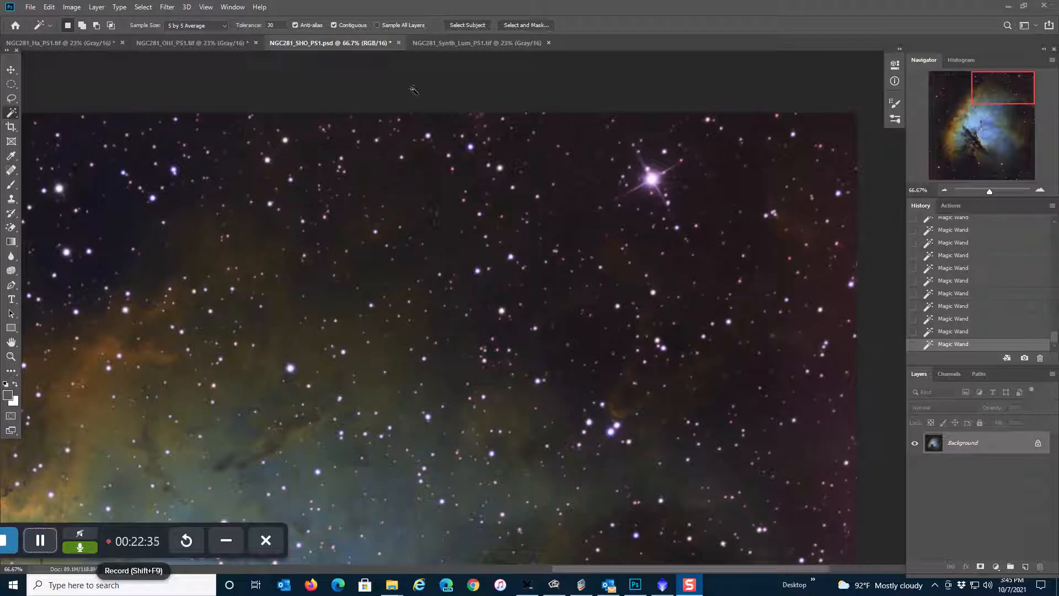
Expand the star selection by 2 pixels and feather its edges.
{"action": "left_click", "coordinate": [979, 344]}
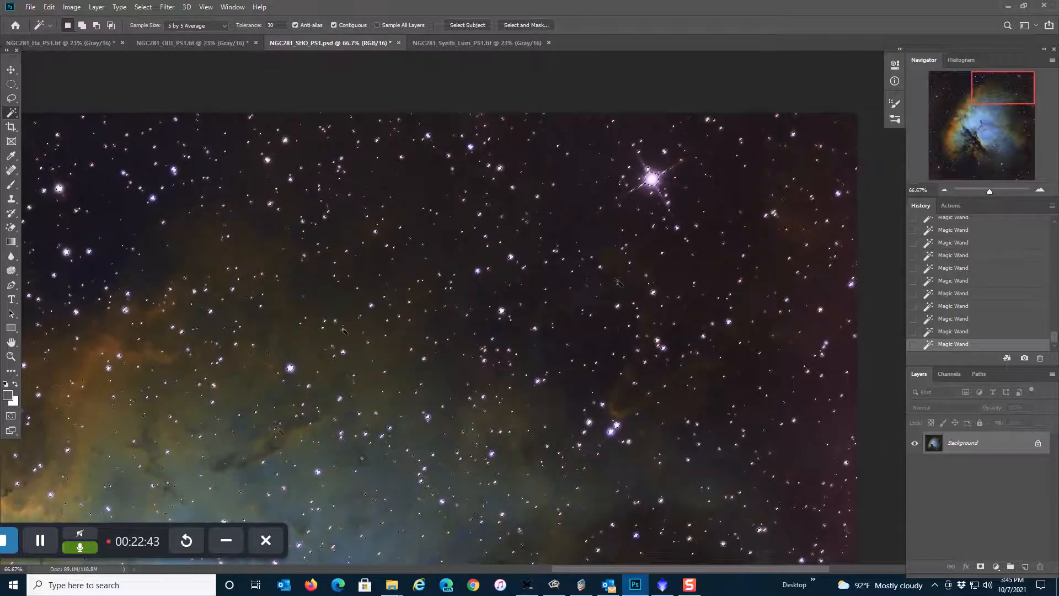
{"action": "left_click_drag", "start_coordinate": [1002, 93], "coordinate": [984, 131]}
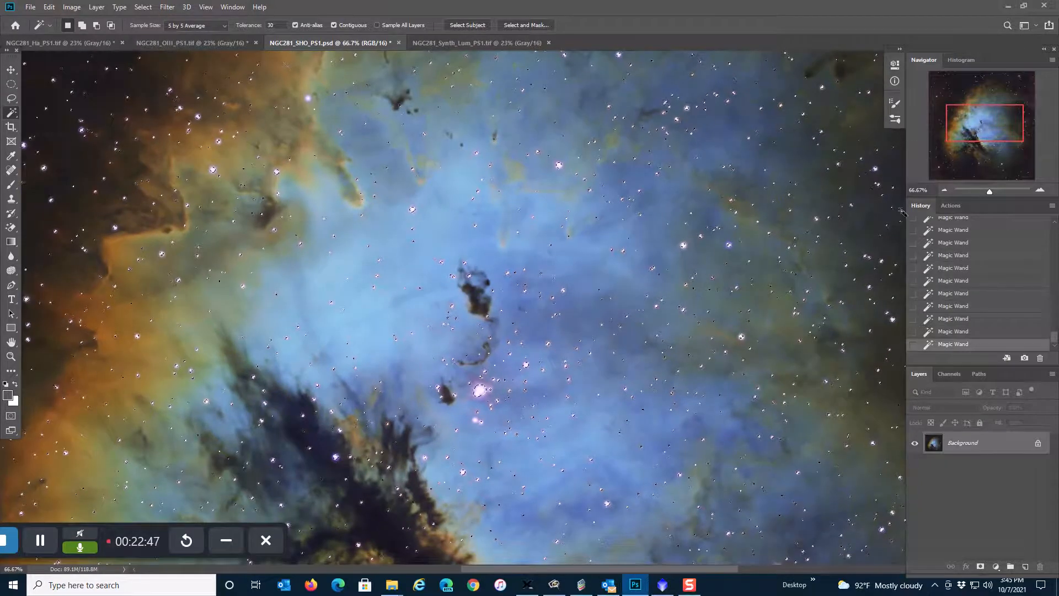
{"action": "key", "text": "shift"}
{"action": "left_click", "coordinate": [144, 8]}
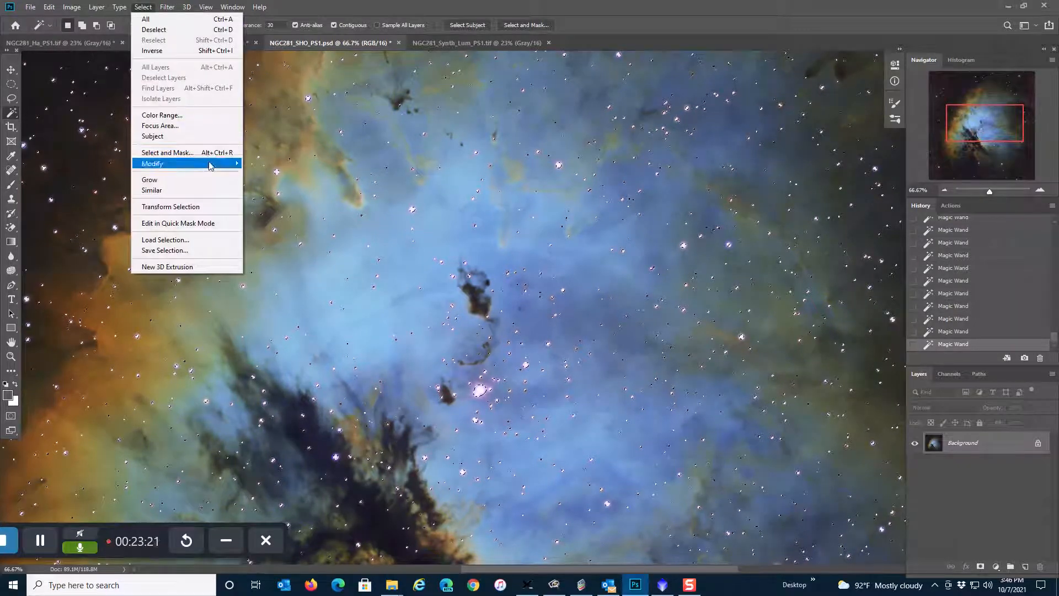
{"action": "mouse_move", "coordinate": [210, 166]}
{"action": "left_click", "coordinate": [261, 184]}
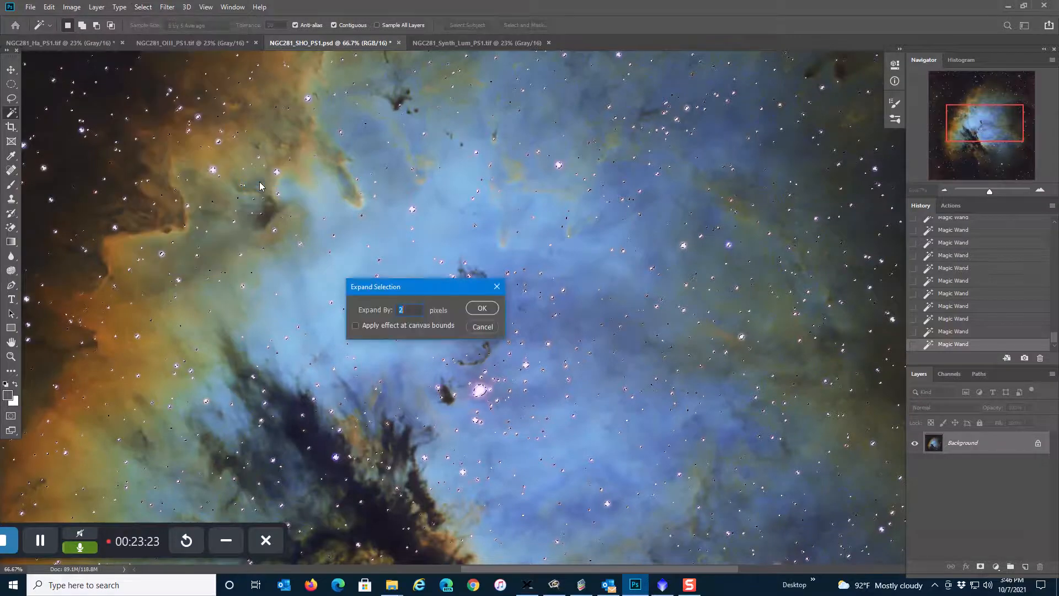
{"action": "key", "text": "Return"}
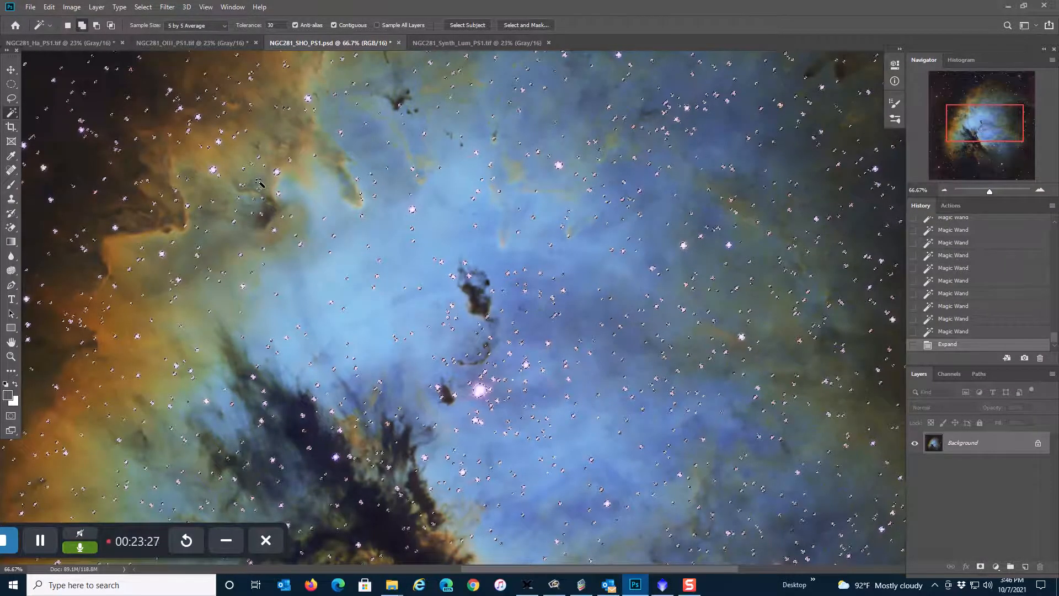
{"action": "key", "text": "shift+F6"}
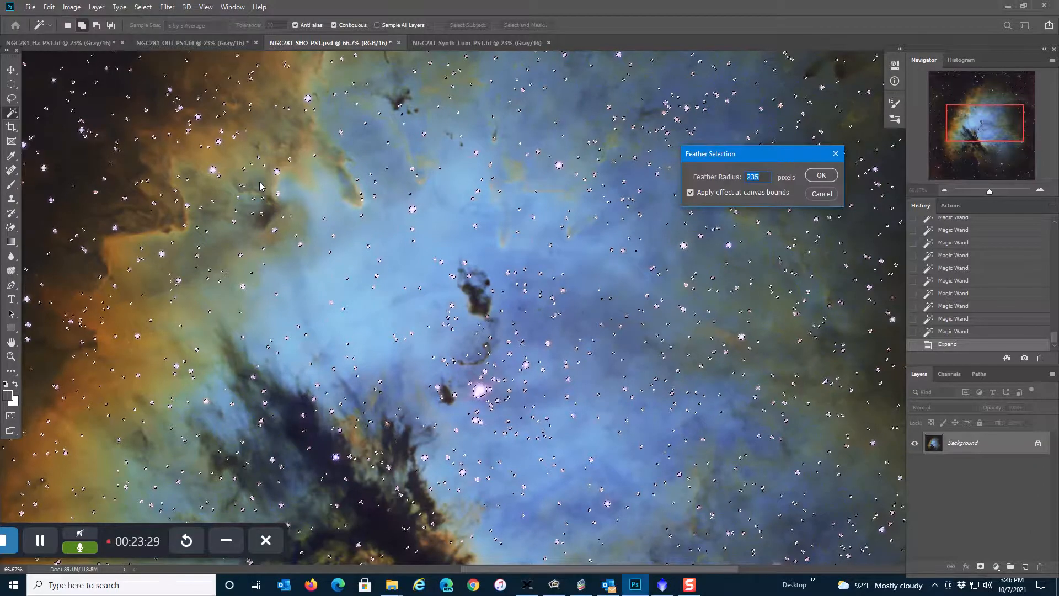
{"action": "key", "text": "Return"}
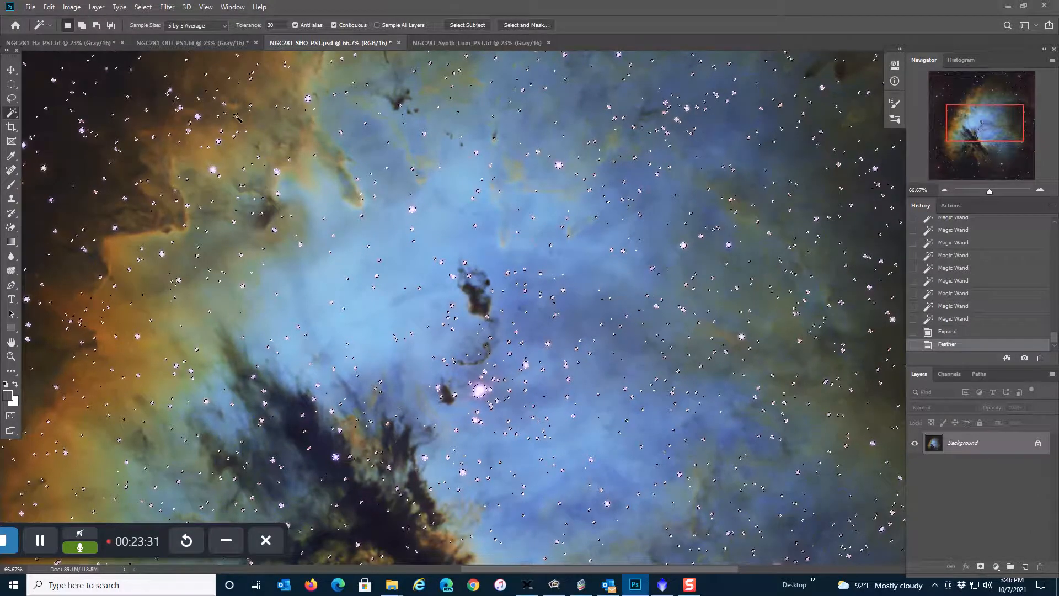
Save the refined selection over the existing stars channel in NGC281_SHO_PS1.psd, replacing it, and clear the selection.
{"action": "left_click", "coordinate": [142, 7]}
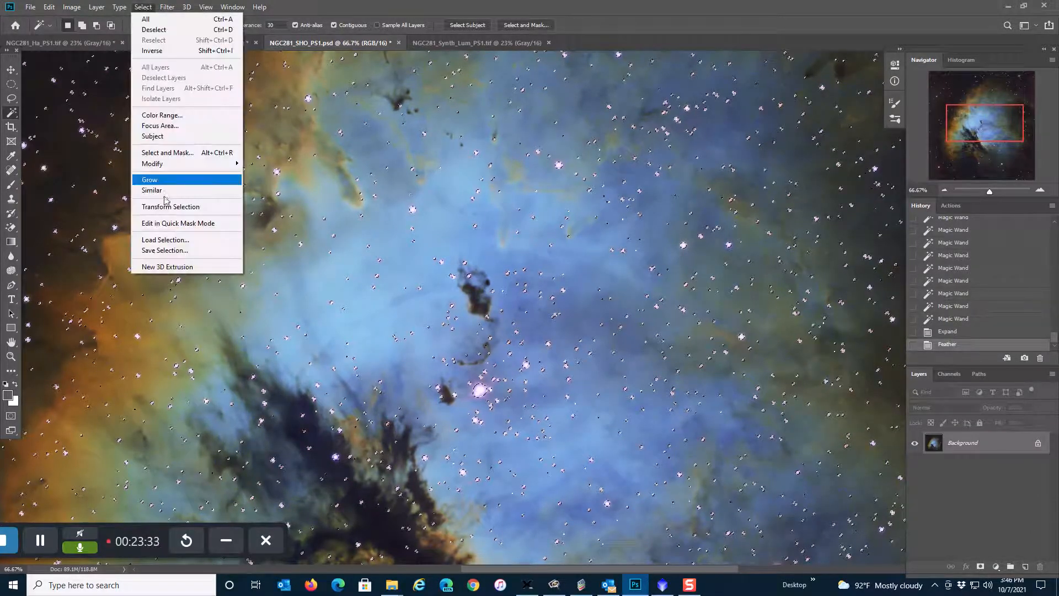
{"action": "left_click", "coordinate": [166, 250]}
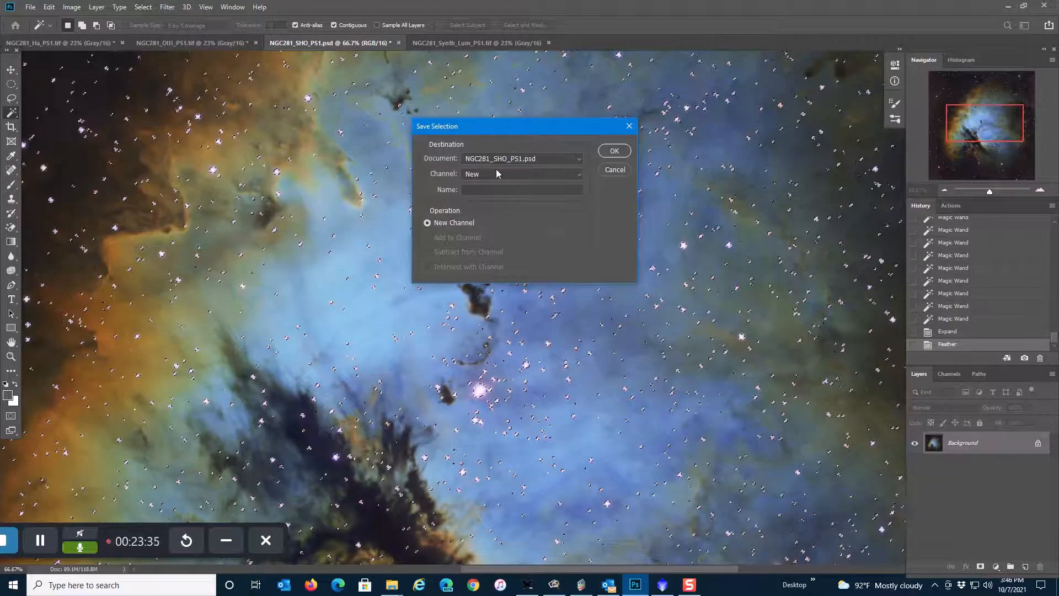
{"action": "left_click", "coordinate": [473, 176]}
{"action": "left_click", "coordinate": [475, 187]}
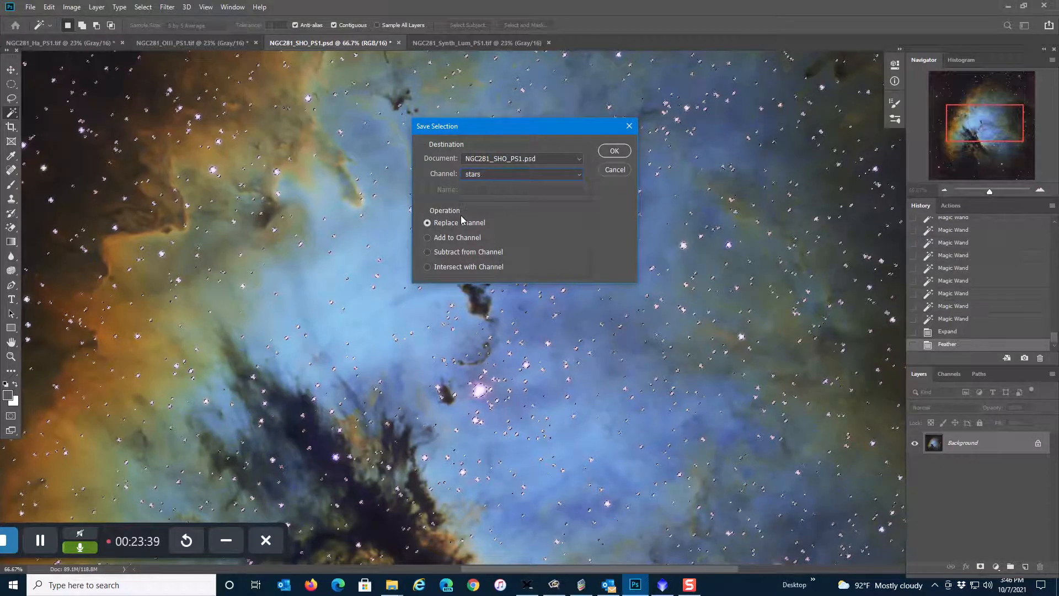
{"action": "left_click", "coordinate": [610, 153]}
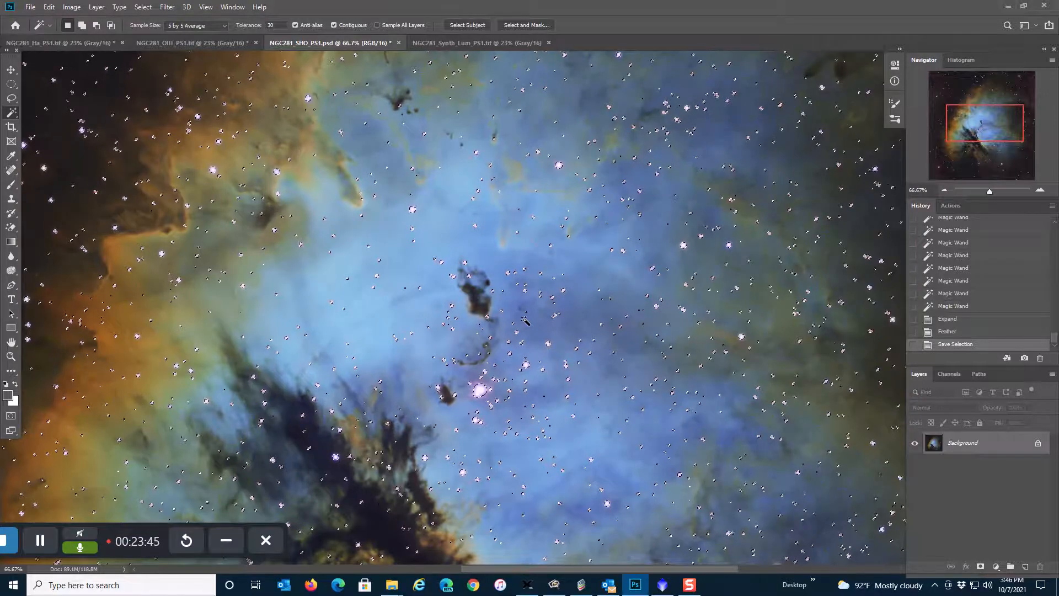
{"action": "key", "text": "ctrl+d"}
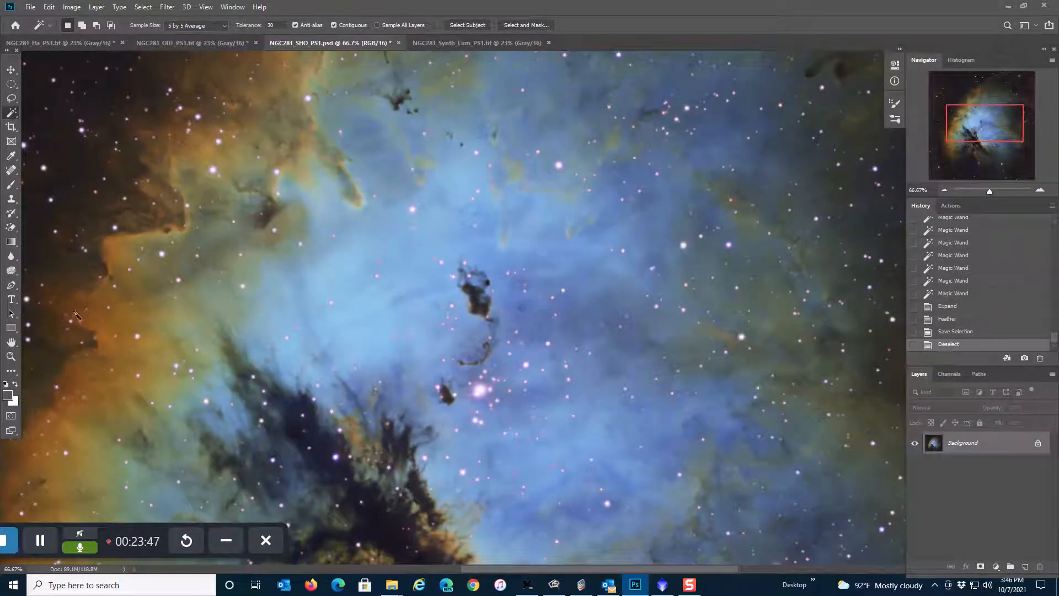
Duplicate the Background layer of the SHO image.
{"action": "double_click", "coordinate": [11, 343]}
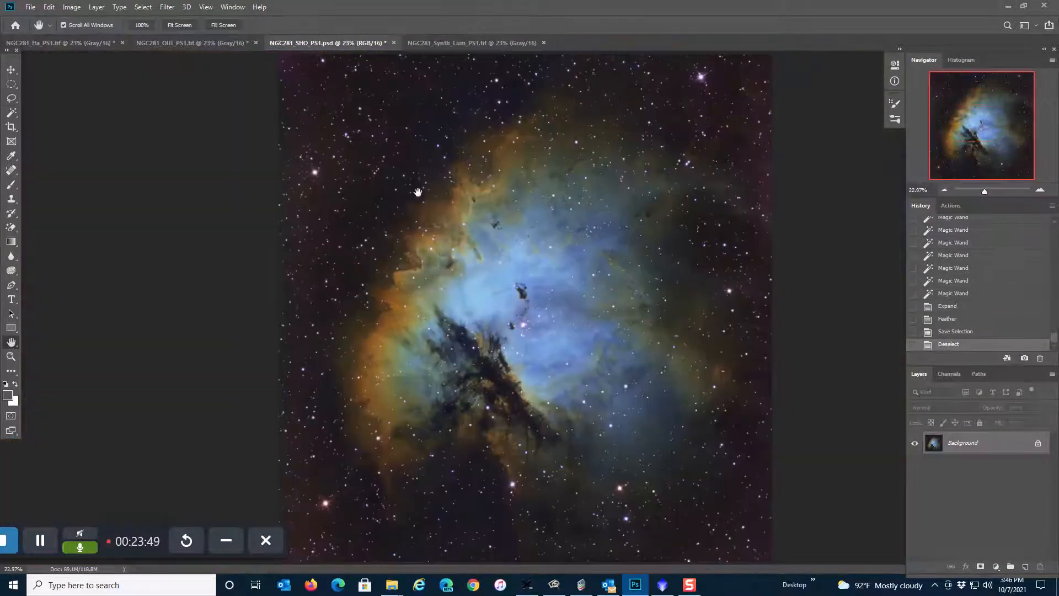
{"action": "double_click", "coordinate": [1005, 445]}
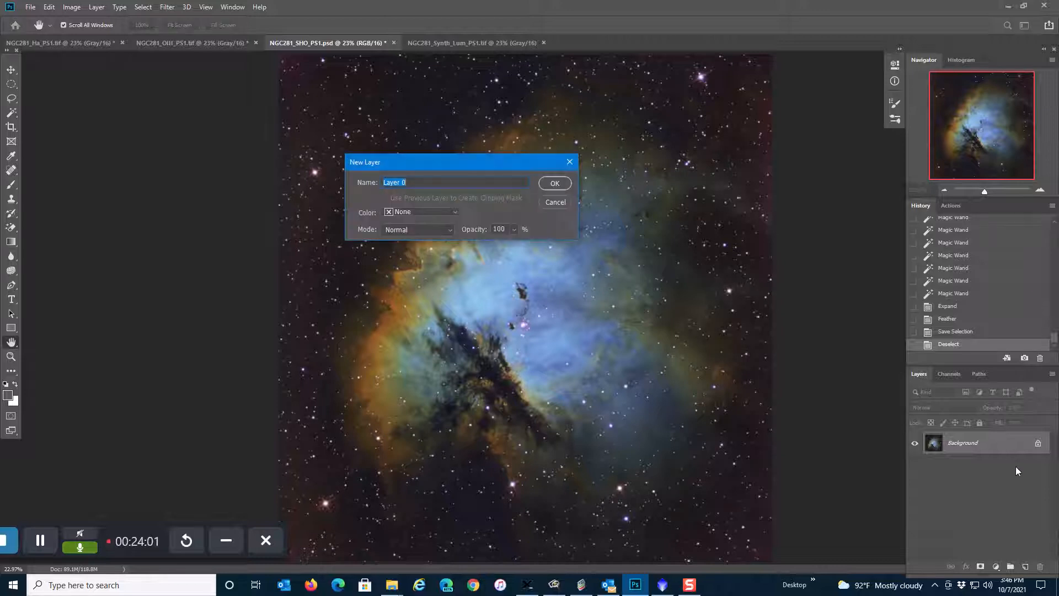
{"action": "left_click", "coordinate": [557, 202]}
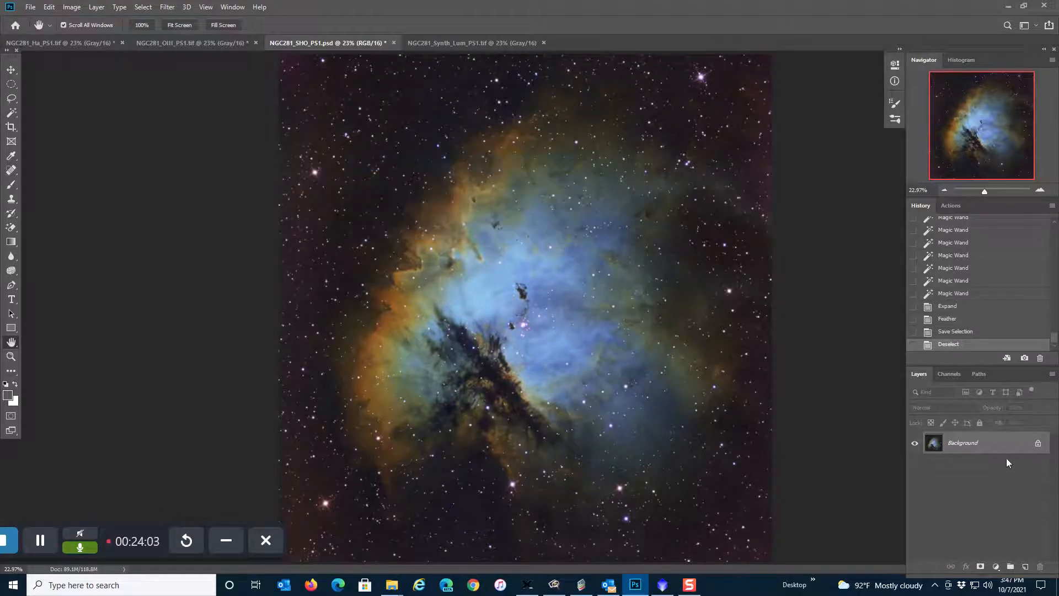
{"action": "left_click_drag", "start_coordinate": [1007, 448], "coordinate": [1024, 566]}
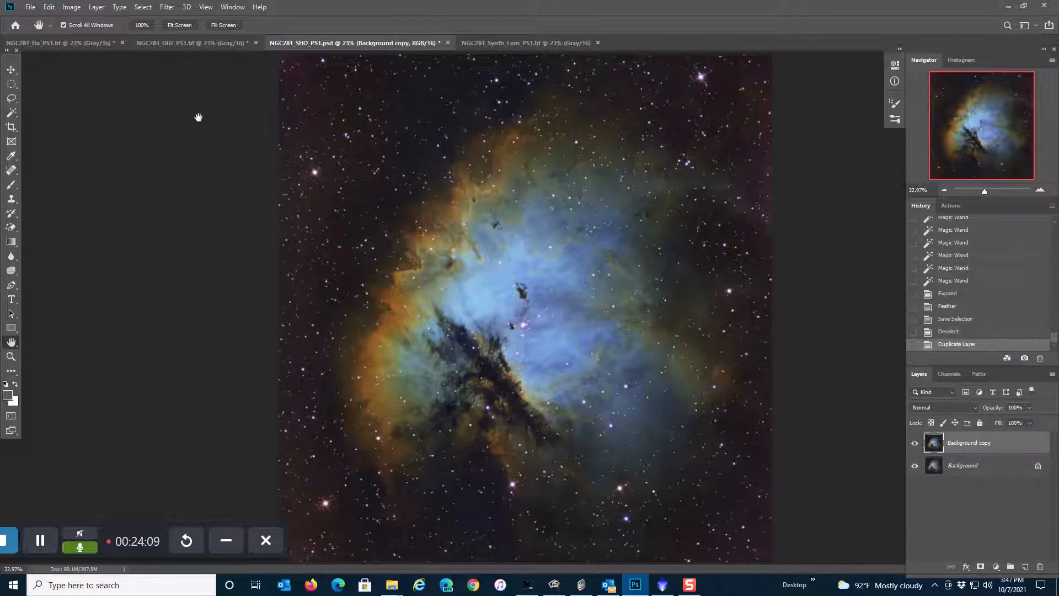
Open the Background copy layer in the Camera Raw filter and set Noise Reduction to 20.
{"action": "left_click", "coordinate": [167, 7]}
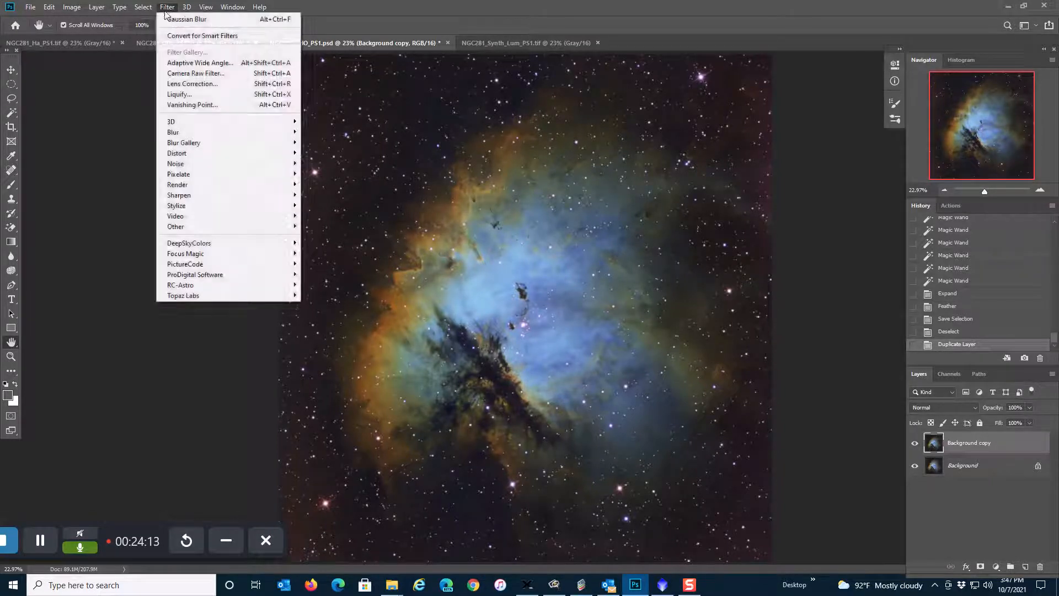
{"action": "left_click", "coordinate": [182, 74]}
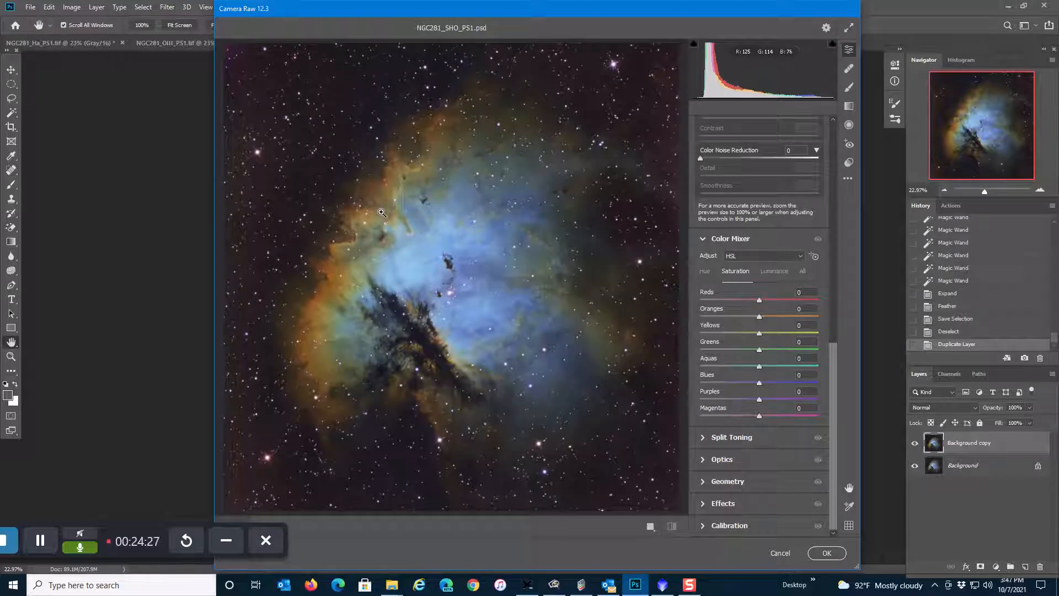
{"action": "left_click", "coordinate": [381, 212]}
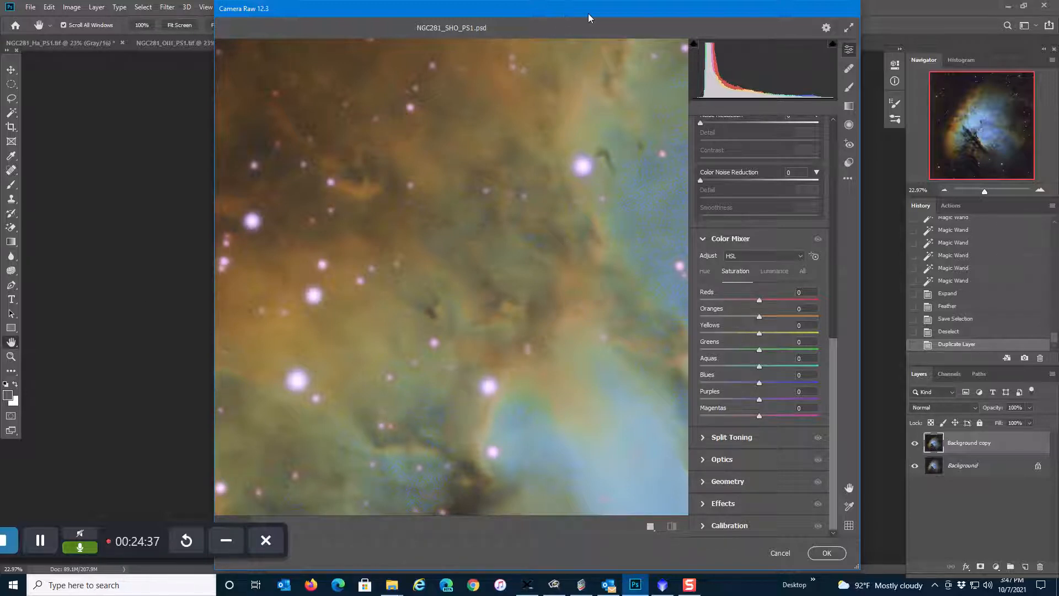
{"action": "left_click_drag", "start_coordinate": [627, 12], "coordinate": [701, 11]}
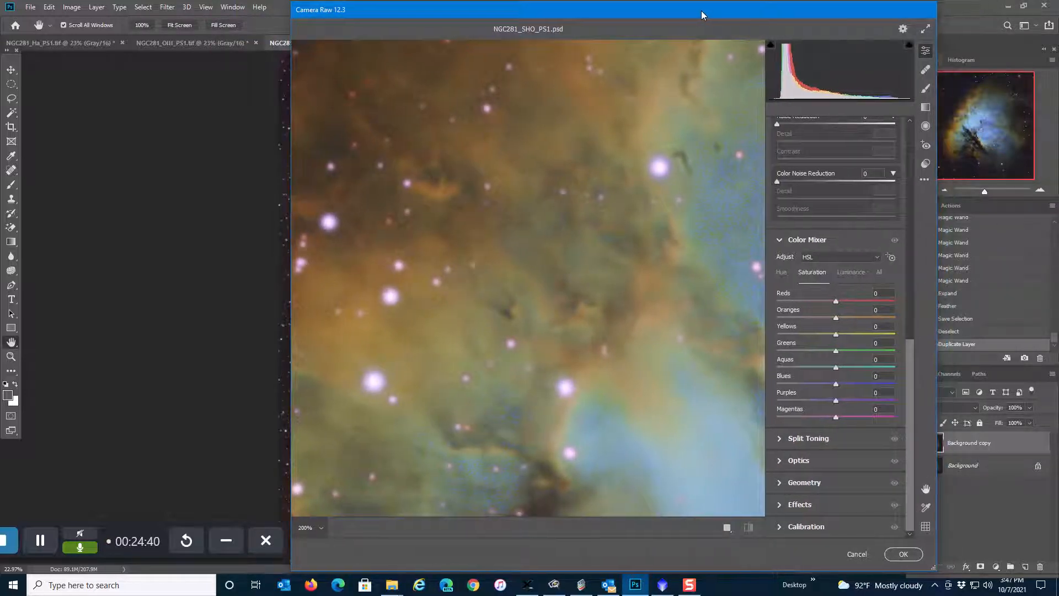
{"action": "left_click", "coordinate": [926, 490]}
{"action": "left_click_drag", "start_coordinate": [403, 195], "coordinate": [550, 375]}
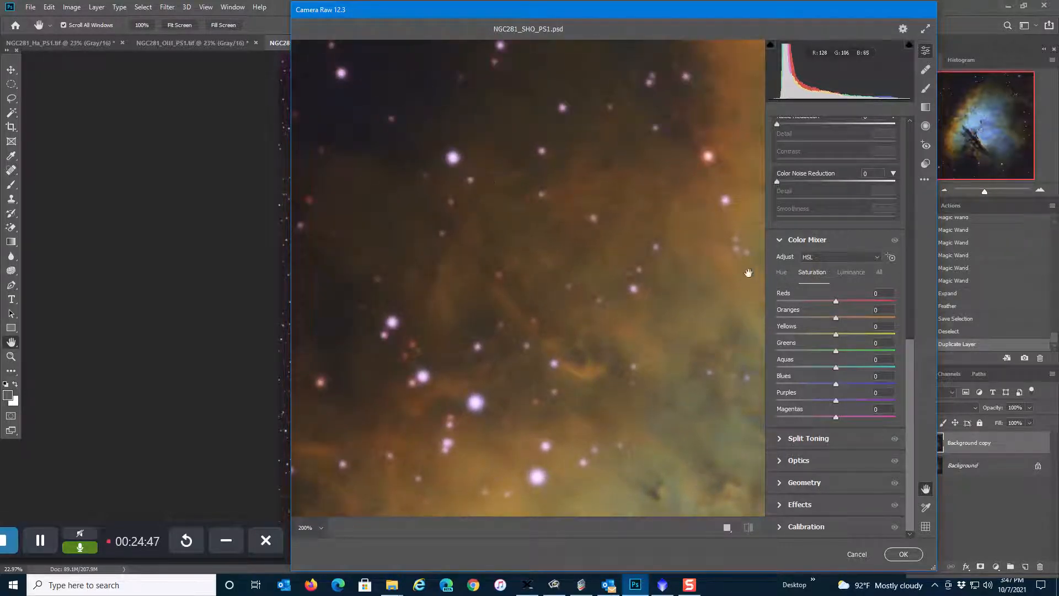
{"action": "scroll", "coordinate": [843, 174], "scroll_direction": "up", "scroll_amount": 3}
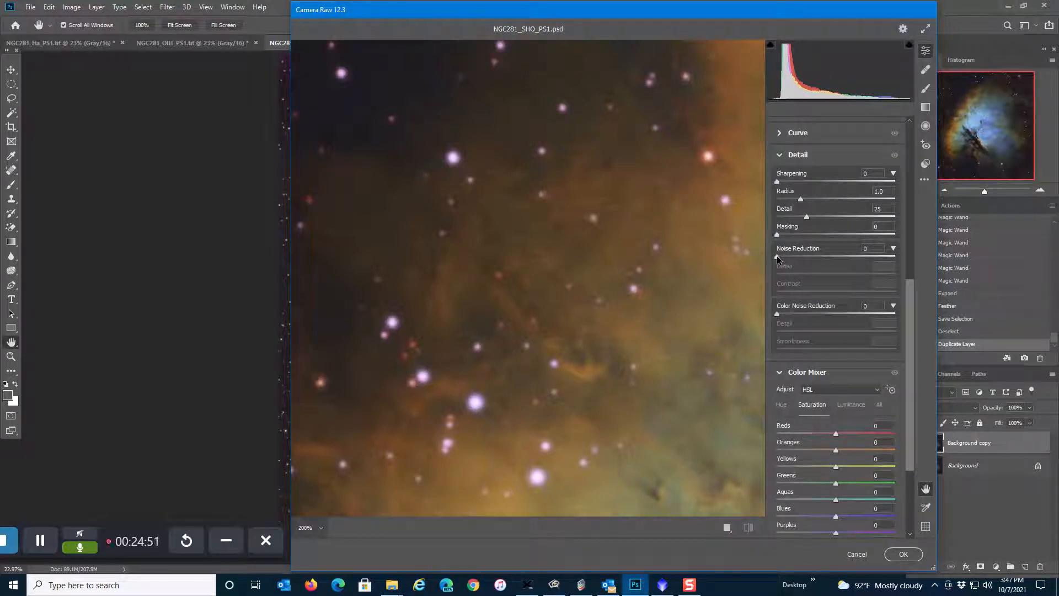
{"action": "left_click_drag", "start_coordinate": [778, 257], "coordinate": [801, 261]}
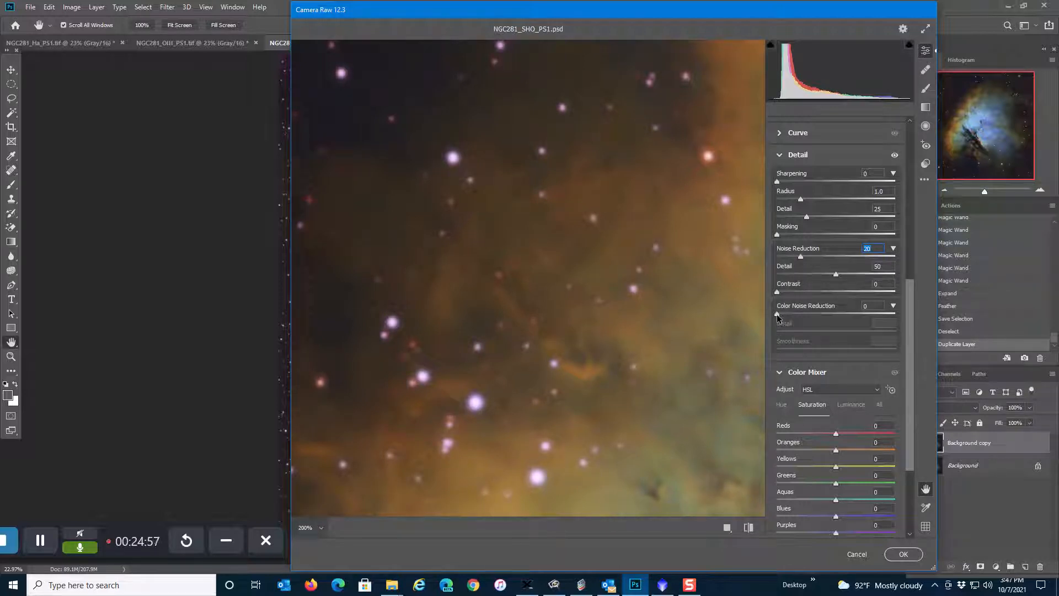
Raise Color Noise Reduction to about 26 and apply the Camera Raw filter to the duplicate layer.
{"action": "left_click_drag", "start_coordinate": [778, 317], "coordinate": [797, 317]}
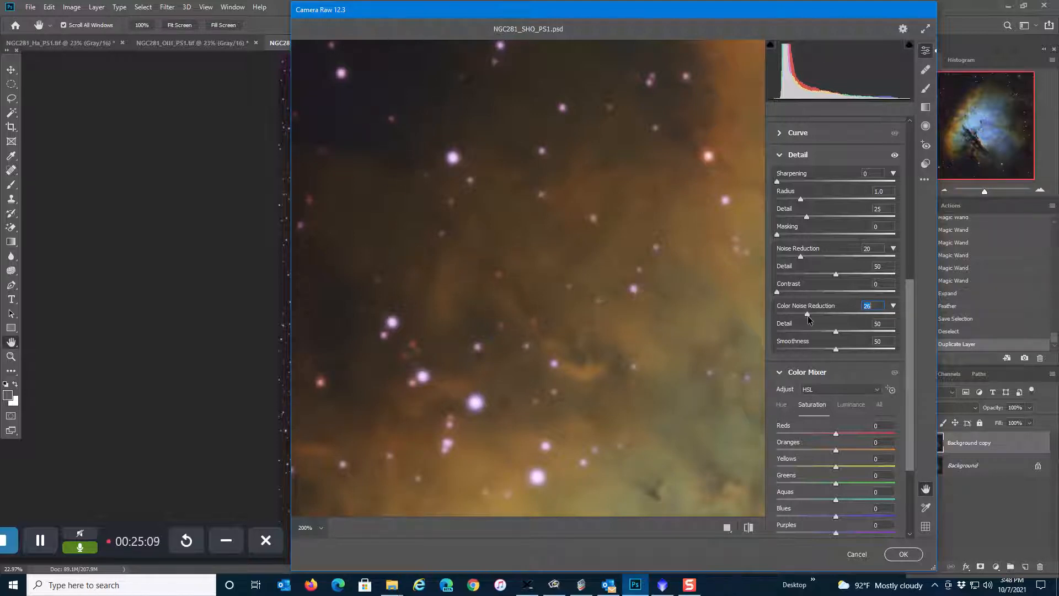
{"action": "left_click_drag", "start_coordinate": [811, 317], "coordinate": [813, 319]}
{"action": "key", "text": "Tab"}
{"action": "left_click", "coordinate": [904, 554]}
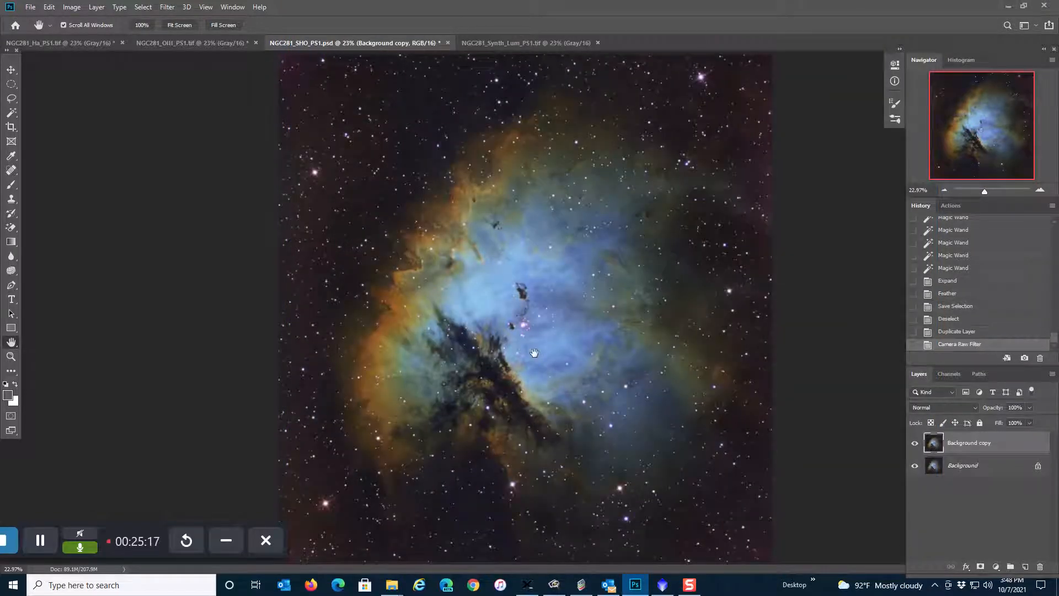
Flatten the image and make a fresh duplicate of the resulting Background layer.
{"action": "left_click", "coordinate": [98, 9]}
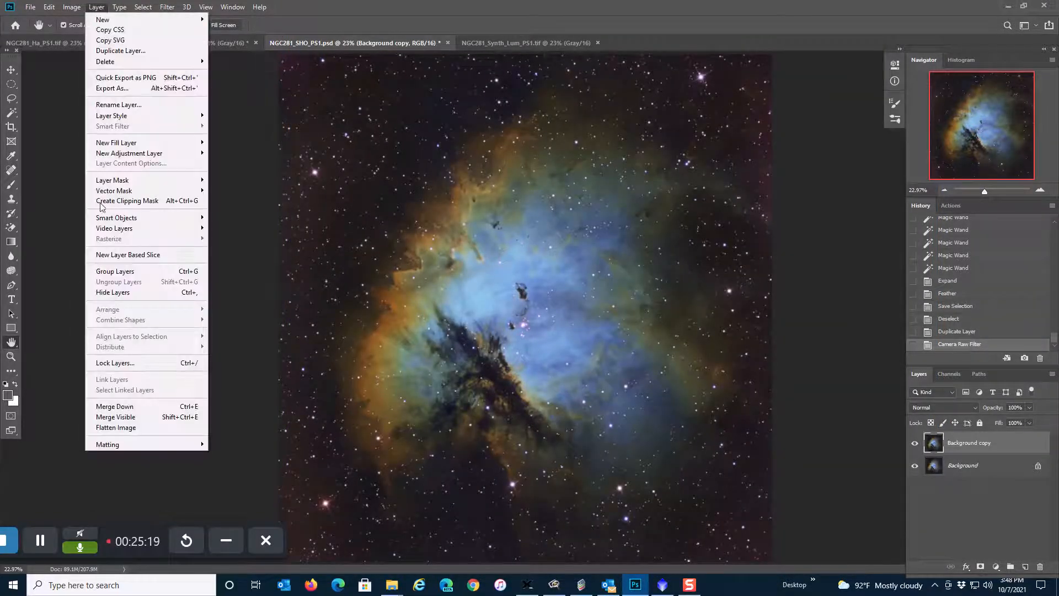
{"action": "left_click", "coordinate": [122, 428]}
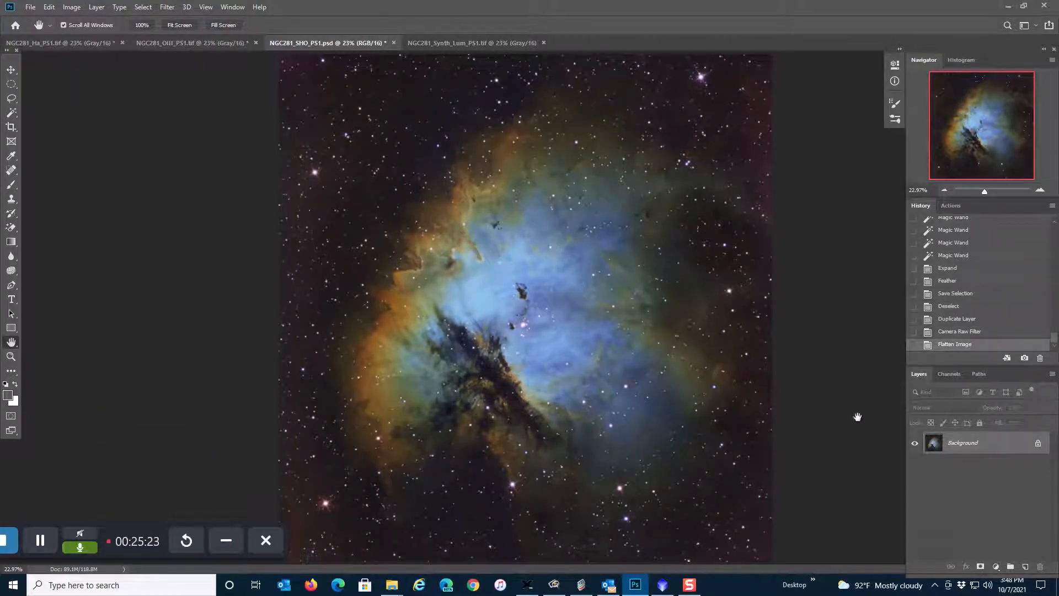
{"action": "left_click_drag", "start_coordinate": [990, 446], "coordinate": [1016, 561]}
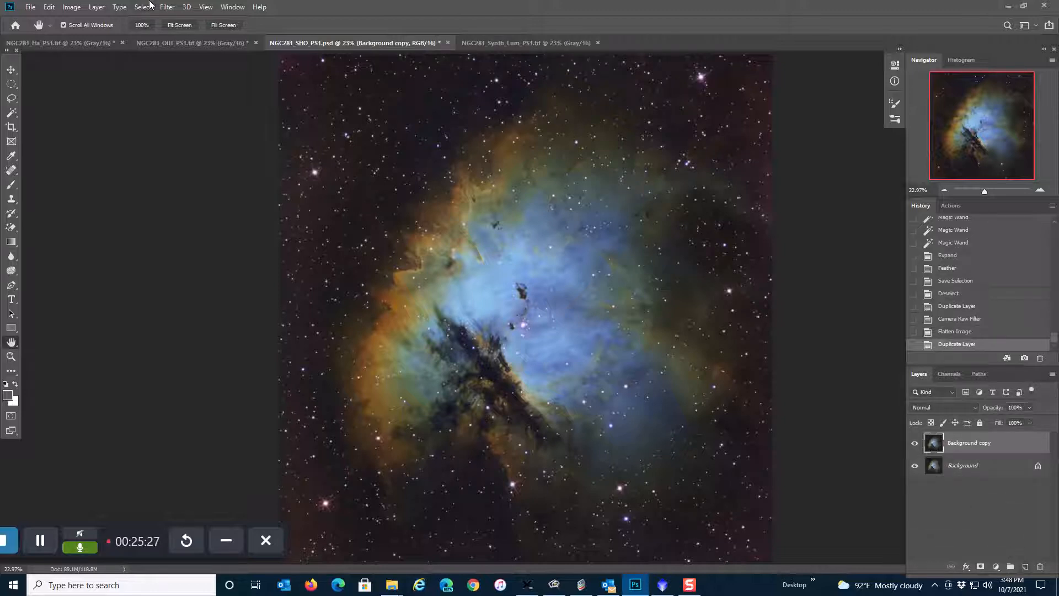
Desaturate the Background copy layer of the SHO image.
{"action": "left_click", "coordinate": [73, 8]}
{"action": "mouse_move", "coordinate": [103, 36]}
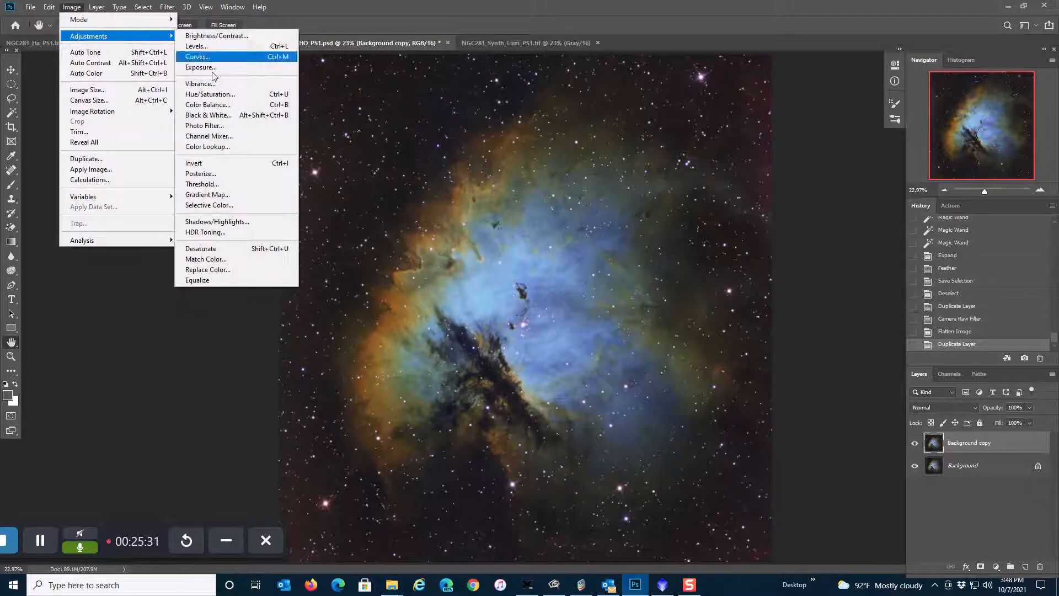
{"action": "left_click", "coordinate": [215, 249]}
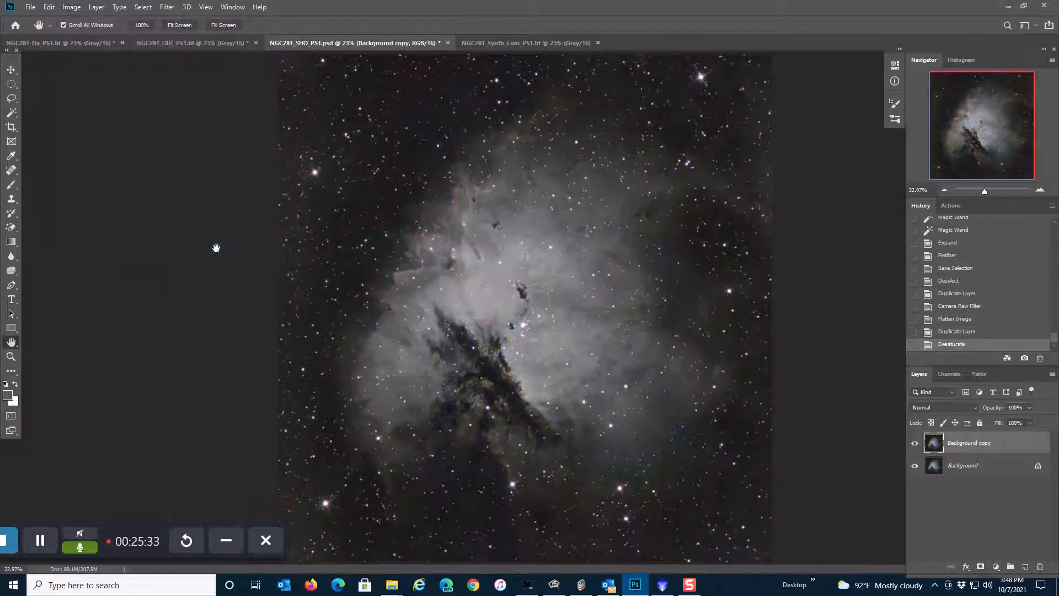
Apply a High Pass filter with a 4-pixel radius to the Background copy layer.
{"action": "left_click", "coordinate": [166, 8]}
{"action": "mouse_move", "coordinate": [271, 227]}
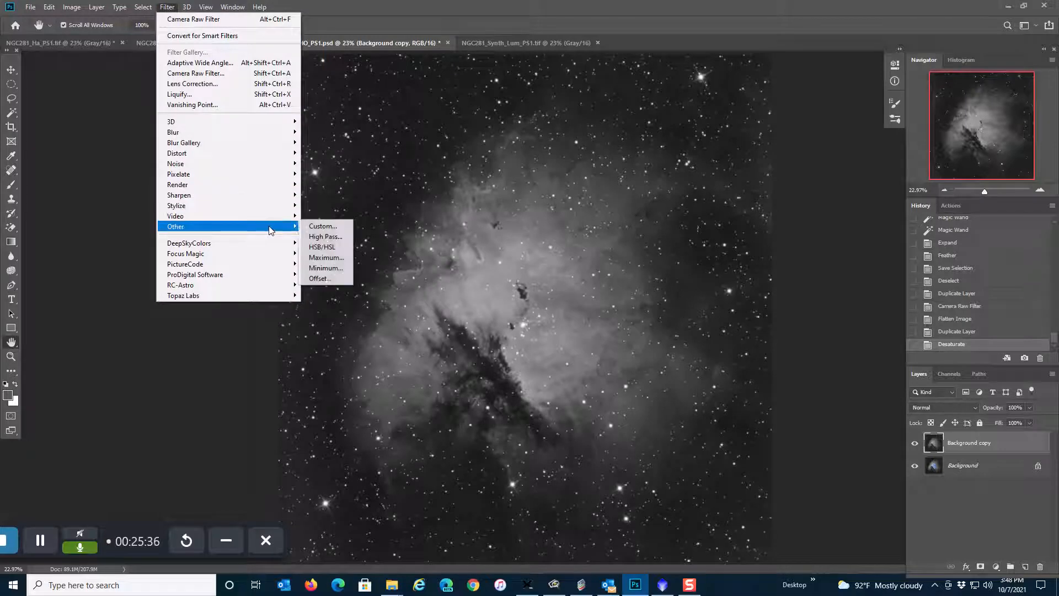
{"action": "left_click", "coordinate": [312, 236]}
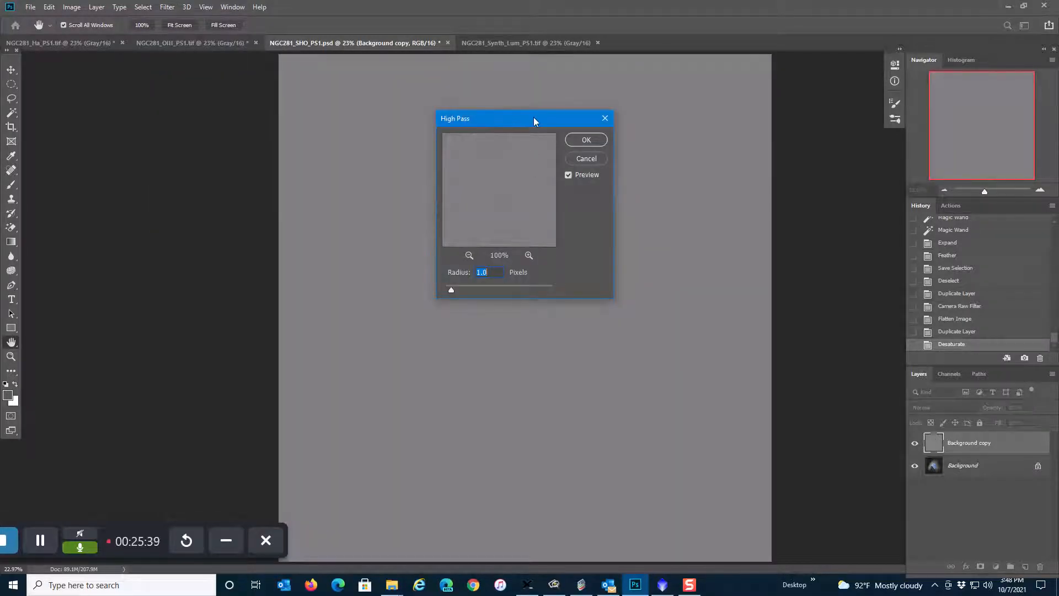
{"action": "left_click_drag", "start_coordinate": [534, 118], "coordinate": [870, 148]}
{"action": "type", "text": "4"}
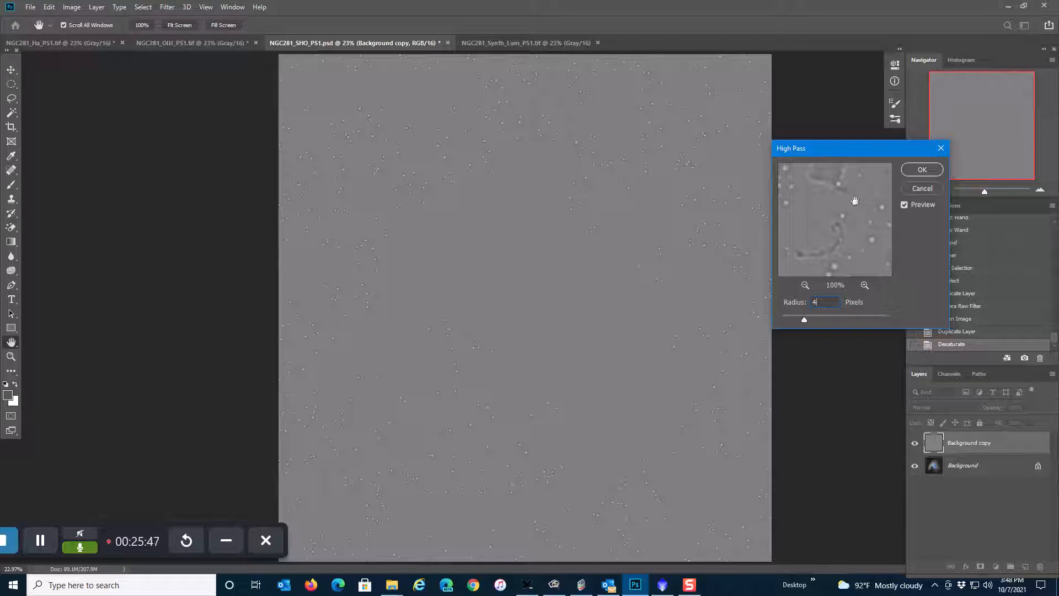
{"action": "left_click", "coordinate": [921, 171]}
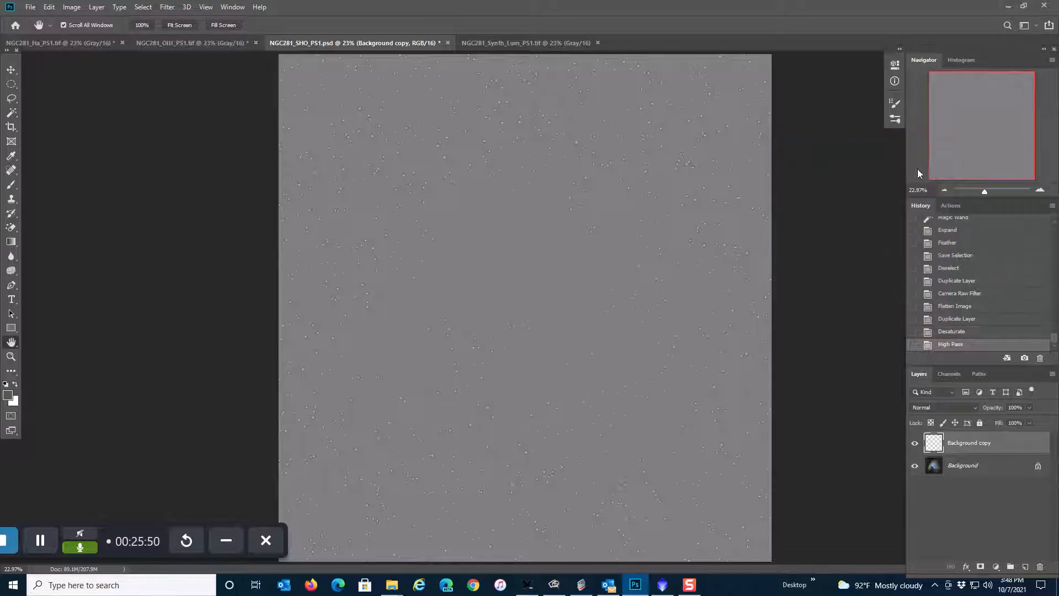
Apply the Reduce Noise filter to the high-pass Background copy layer.
{"action": "left_click", "coordinate": [165, 7]}
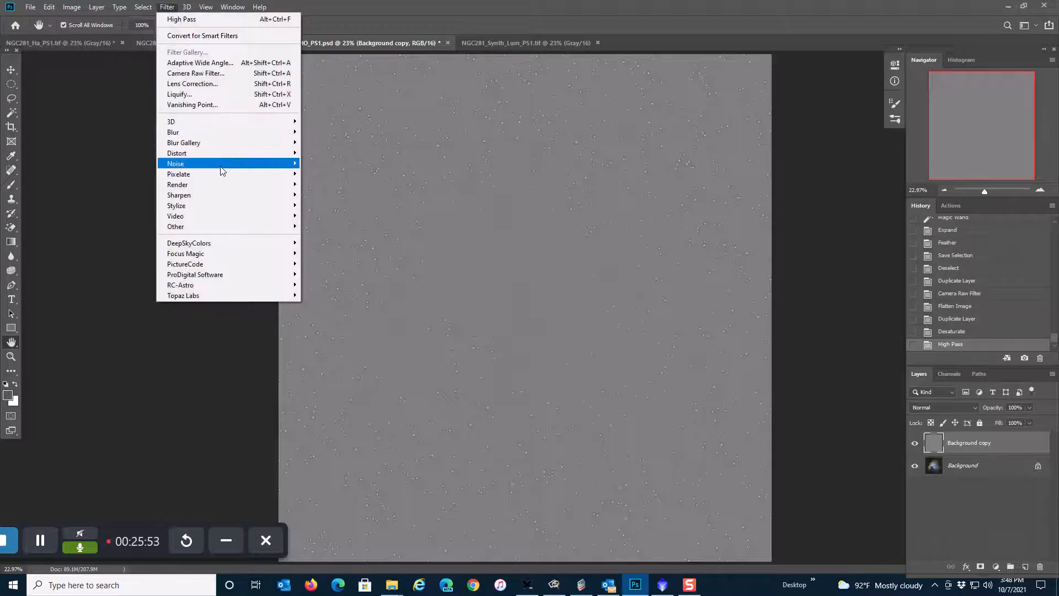
{"action": "mouse_move", "coordinate": [222, 169]}
{"action": "left_click", "coordinate": [320, 205]}
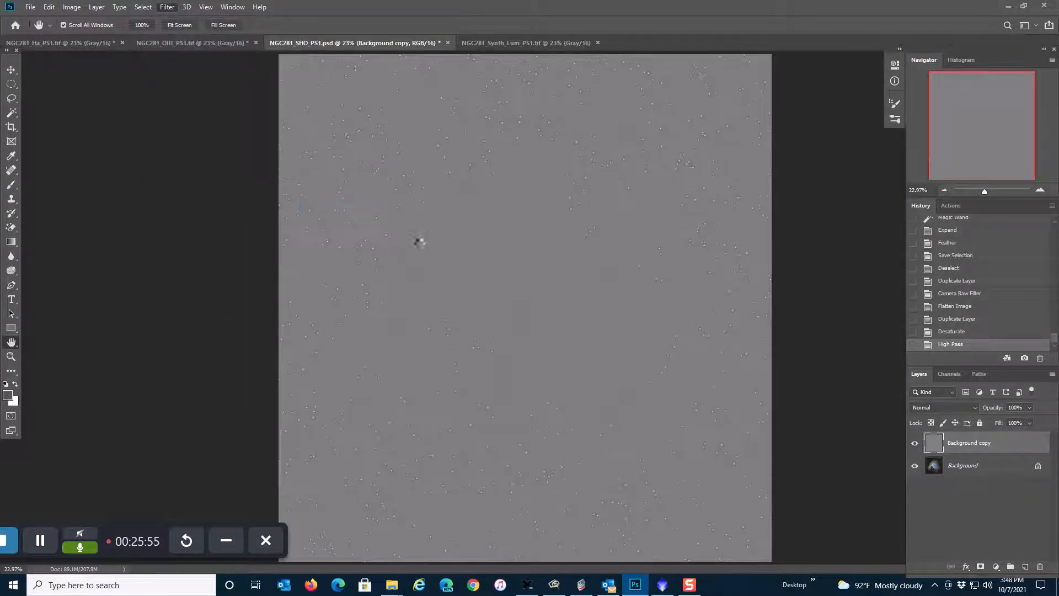
{"action": "left_click", "coordinate": [597, 97]}
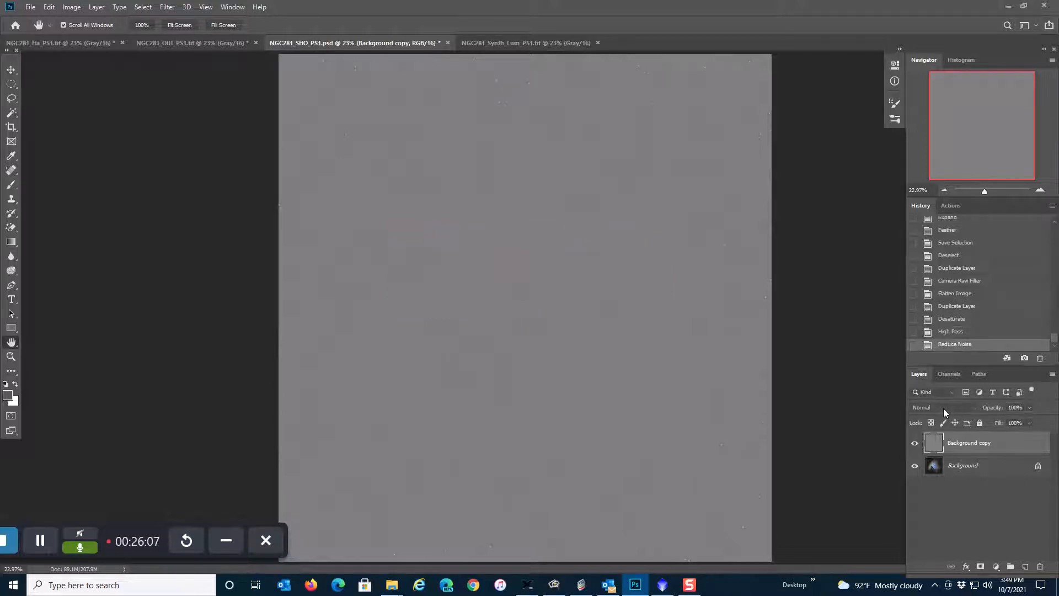
Change the Background copy layer's blend mode to Linear Light.
{"action": "left_click", "coordinate": [944, 409]}
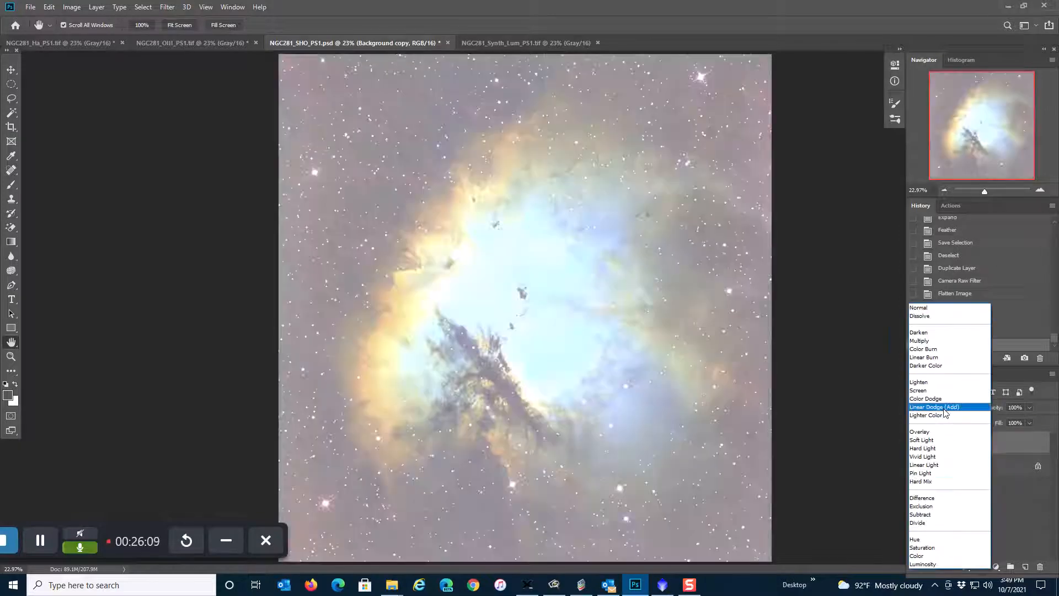
{"action": "left_click", "coordinate": [944, 409]}
{"action": "left_click", "coordinate": [944, 409]}
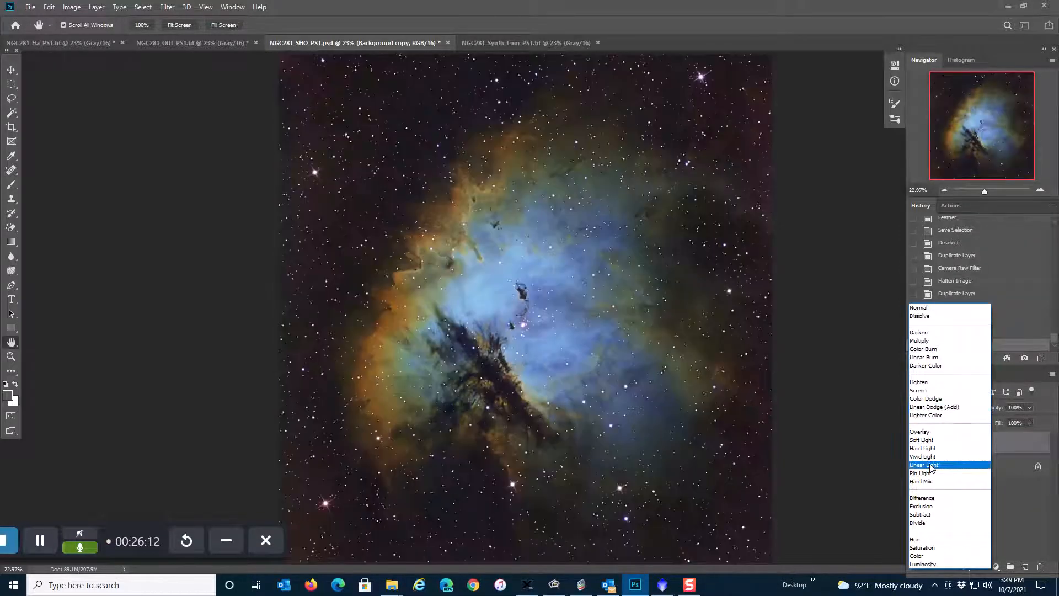
{"action": "left_click", "coordinate": [936, 465]}
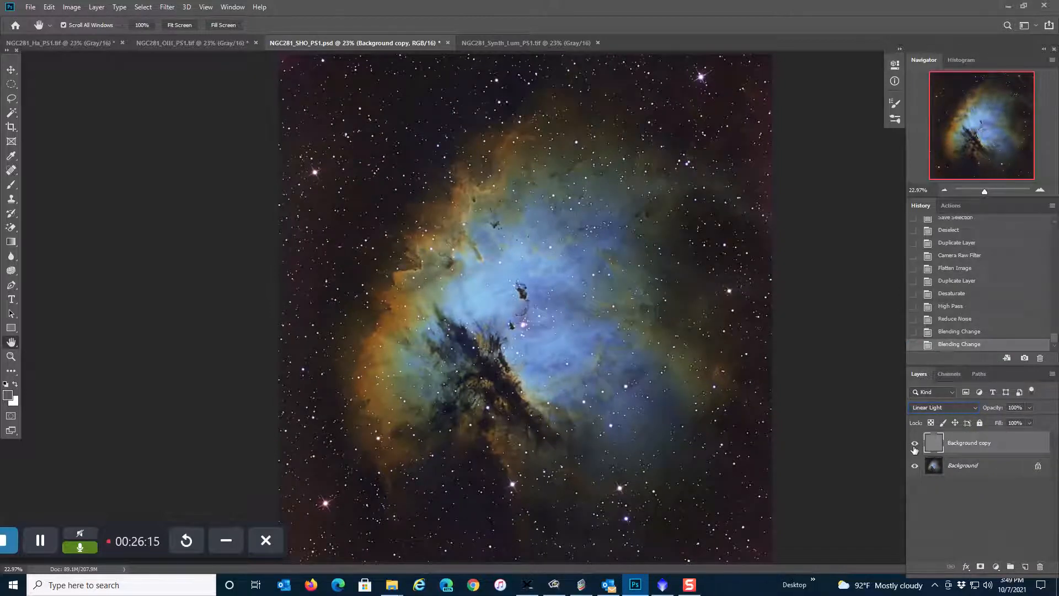
Compare the whole image with and without the Linear Light sharpening layer.
{"action": "left_click", "coordinate": [916, 444]}
{"action": "left_click", "coordinate": [916, 444]}
{"action": "left_click", "coordinate": [916, 443]}
{"action": "left_click", "coordinate": [916, 444]}
{"action": "left_click", "coordinate": [916, 443]}
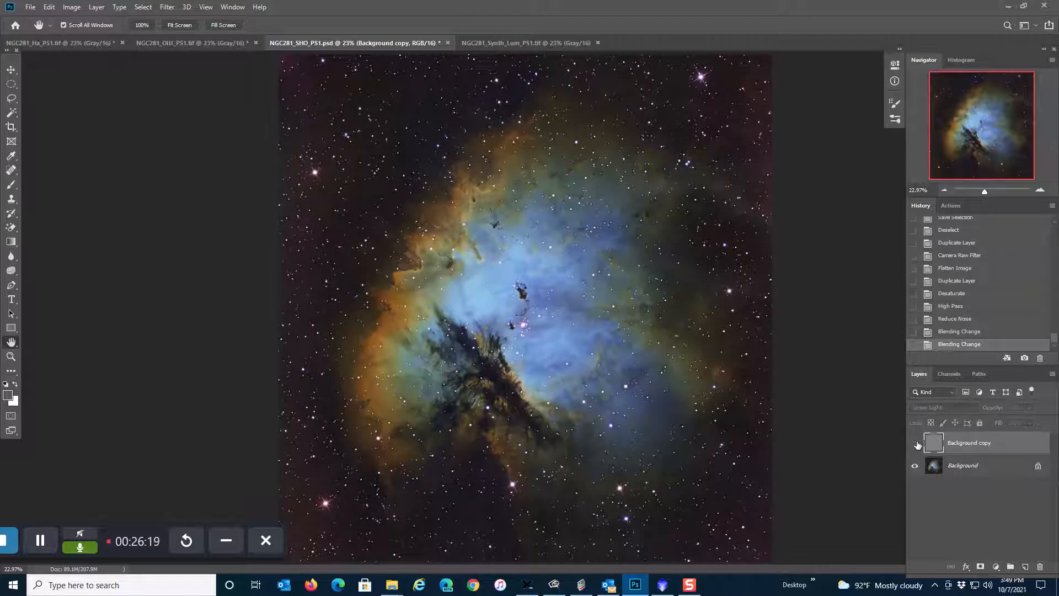
{"action": "left_click", "coordinate": [916, 444]}
{"action": "left_click", "coordinate": [916, 443]}
Set the sharpening layer's opacity to 30% and check its effect at 33.3% magnification.
{"action": "type", "text": "30"}
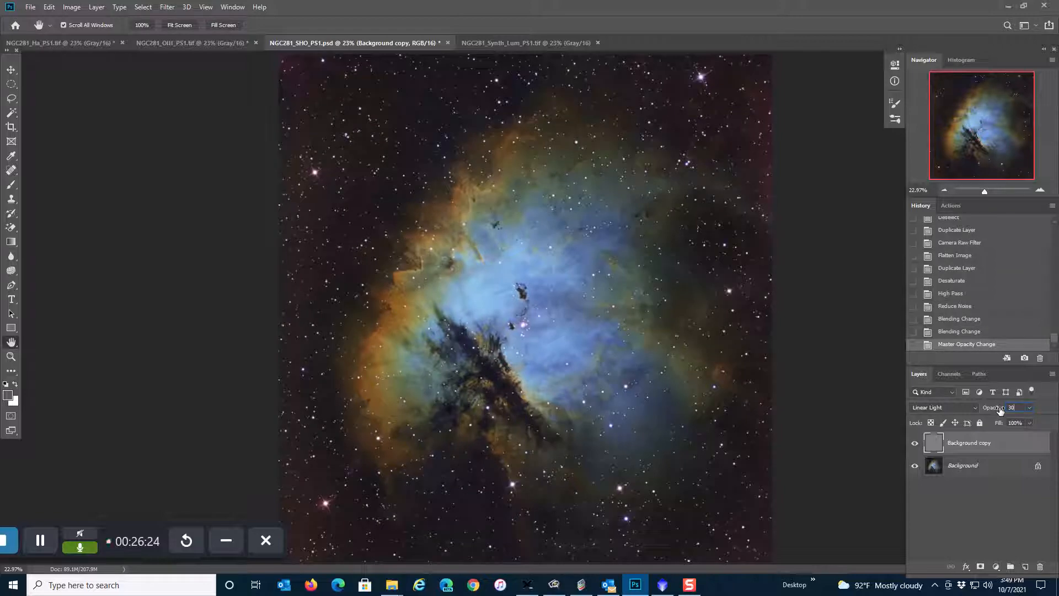
{"action": "left_click", "coordinate": [1041, 191]}
{"action": "left_click", "coordinate": [1040, 192]}
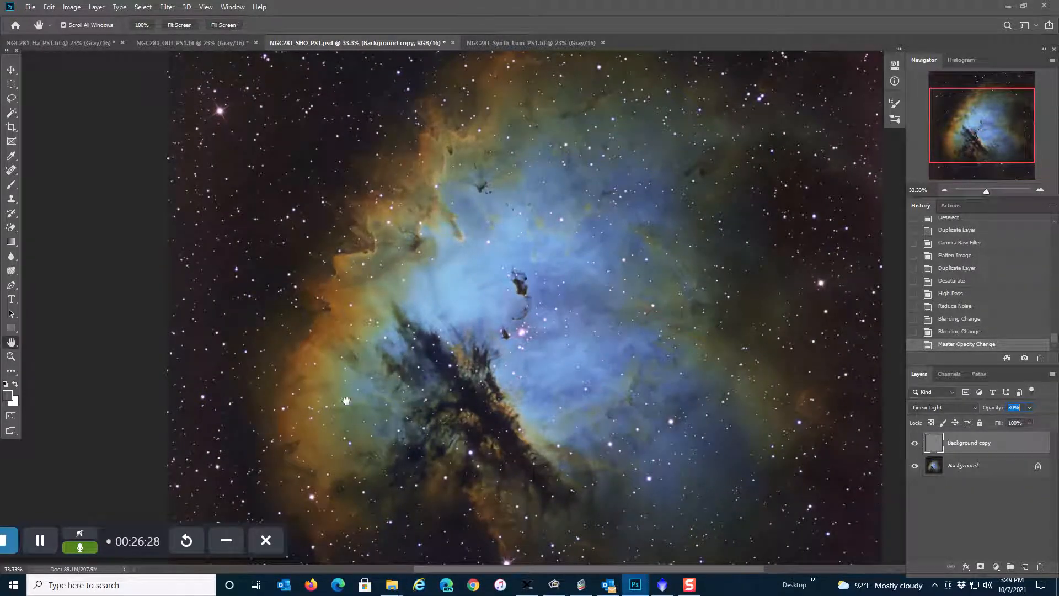
{"action": "left_click", "coordinate": [915, 443]}
{"action": "left_click", "coordinate": [914, 444]}
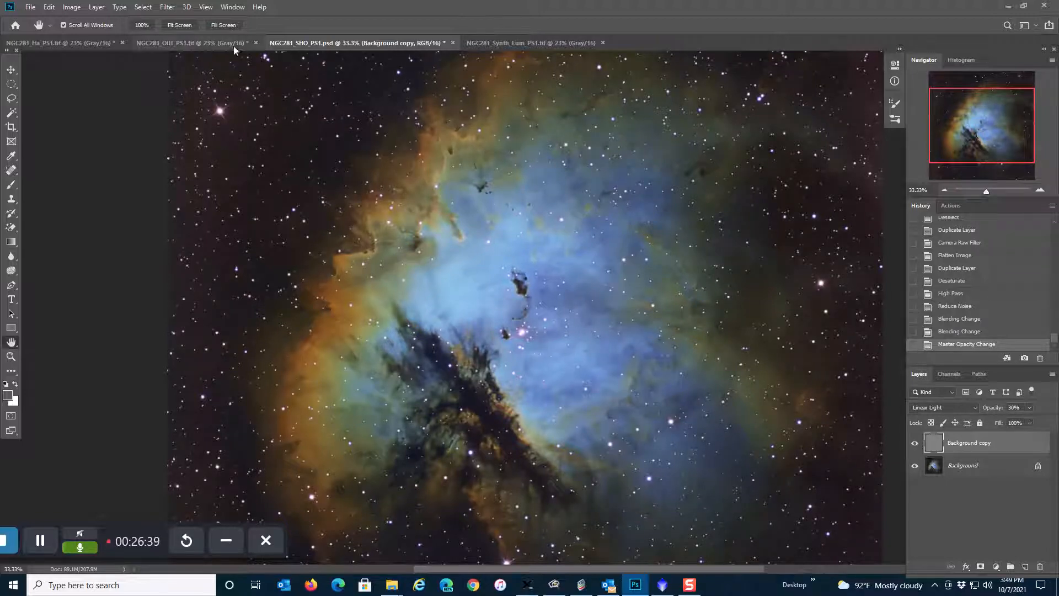
Load the saved stars channel as a new selection.
{"action": "left_click", "coordinate": [142, 7]}
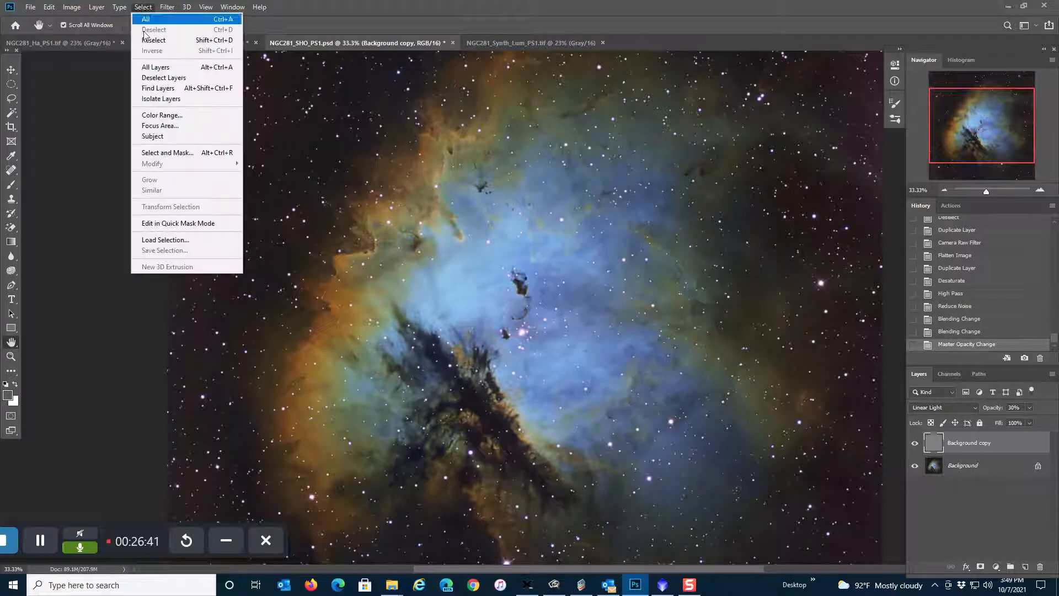
{"action": "left_click", "coordinate": [180, 239]}
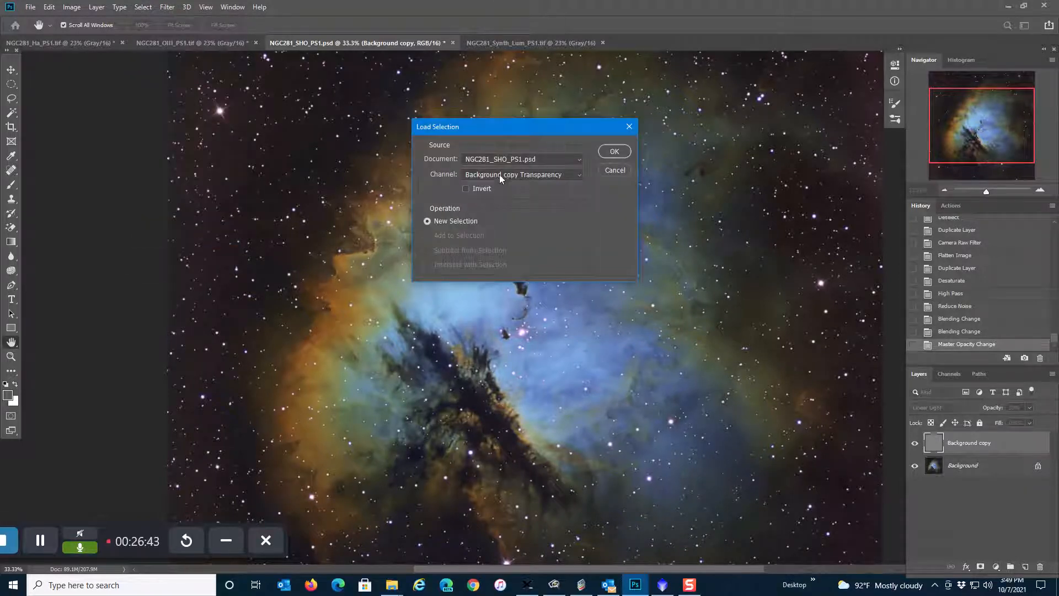
{"action": "left_click", "coordinate": [499, 174]}
{"action": "left_click", "coordinate": [490, 203]}
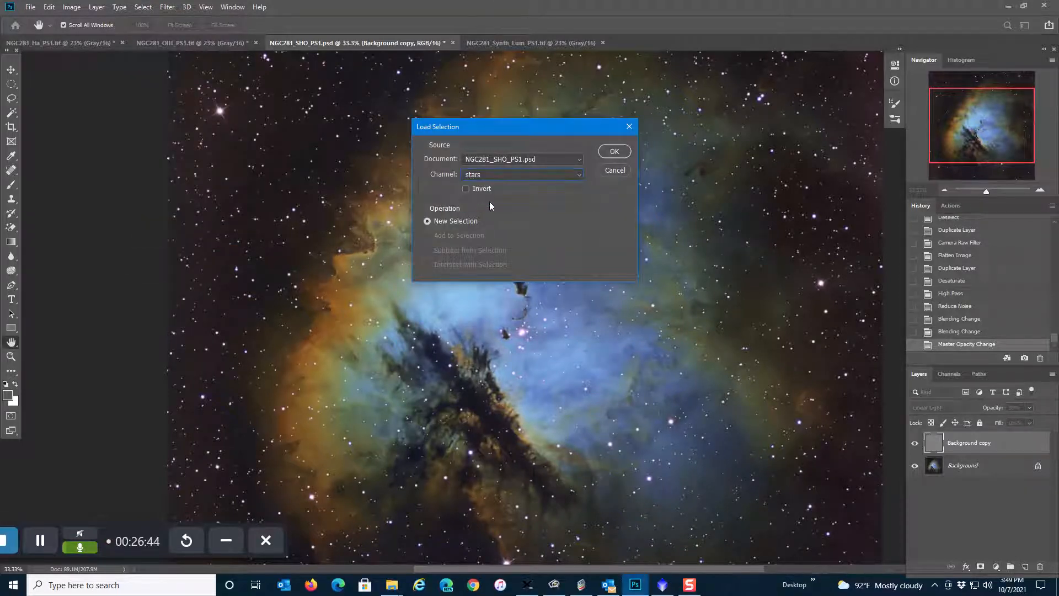
{"action": "left_click", "coordinate": [613, 151]}
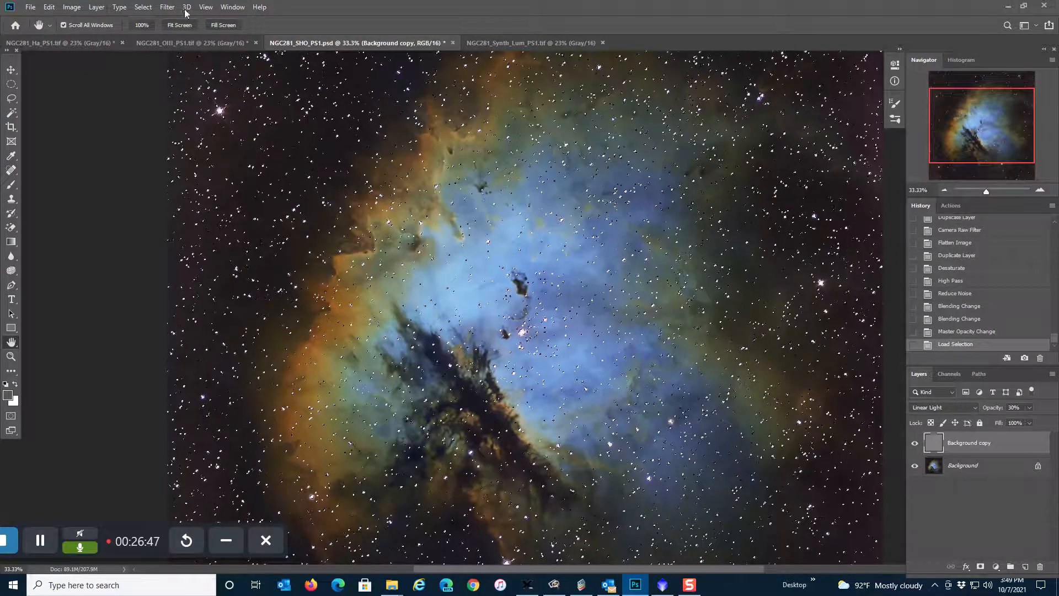
Add a layer mask to the Background copy layer that hides the selected stars, and inspect the mask on its own.
{"action": "left_click", "coordinate": [96, 7]}
{"action": "left_click", "coordinate": [96, 7]}
{"action": "left_click", "coordinate": [97, 7]}
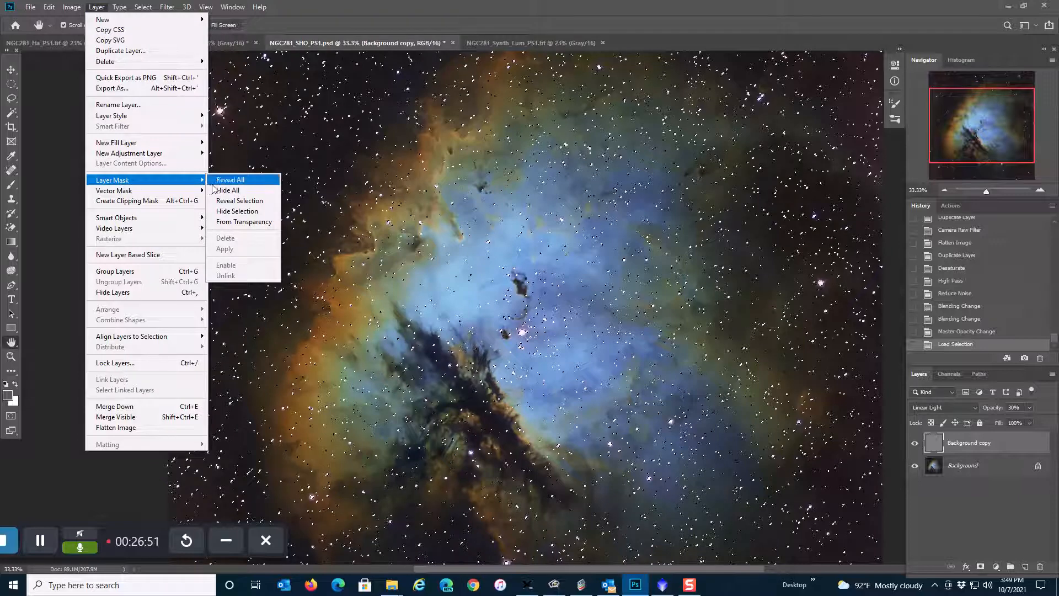
{"action": "left_click", "coordinate": [230, 210]}
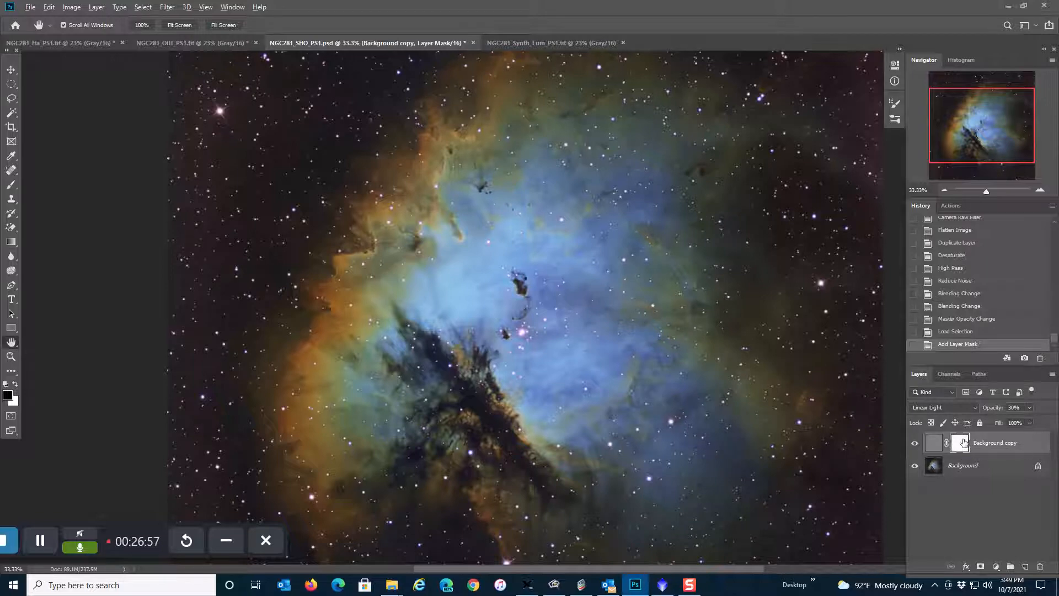
{"action": "left_click", "coordinate": [960, 444], "text": "alt"}
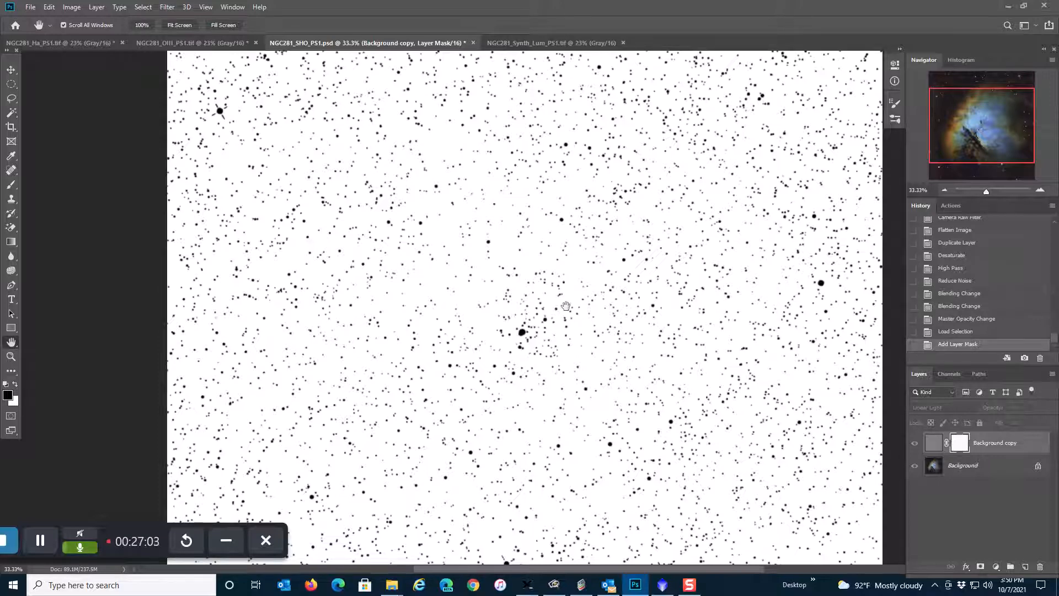
{"action": "left_click", "coordinate": [937, 443]}
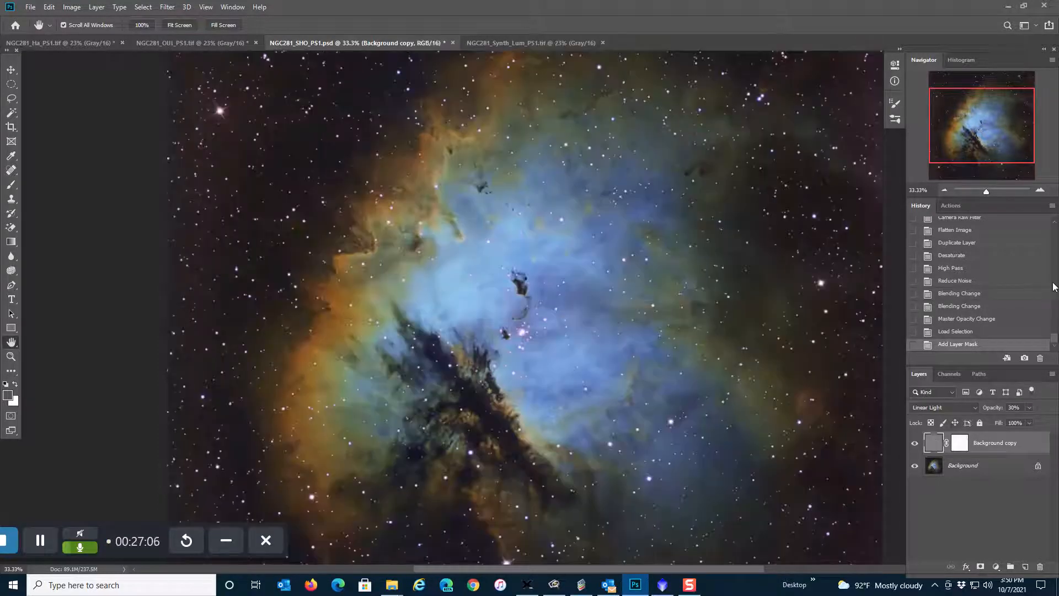
Examine the masked sharpening layer's effect on the nebula and stars at 50% magnification by comparing the image with and without it.
{"action": "left_click", "coordinate": [1040, 190]}
{"action": "left_click", "coordinate": [914, 443]}
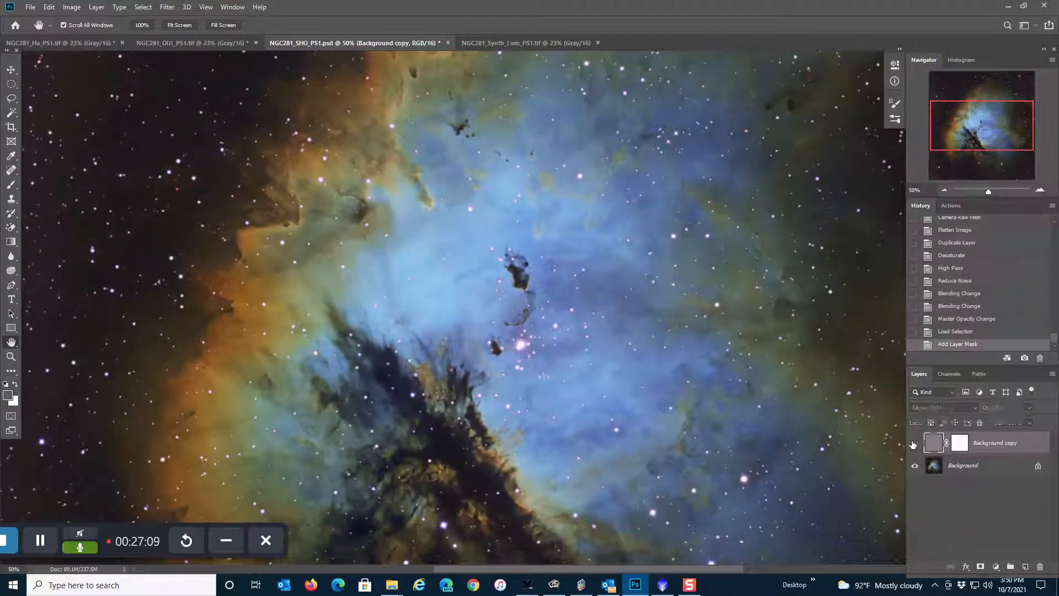
{"action": "left_click", "coordinate": [914, 443]}
{"action": "left_click", "coordinate": [914, 443]}
{"action": "left_click", "coordinate": [914, 444]}
{"action": "left_click", "coordinate": [914, 444]}
{"action": "left_click", "coordinate": [914, 443]}
{"action": "left_click", "coordinate": [914, 443]}
{"action": "left_click", "coordinate": [914, 443]}
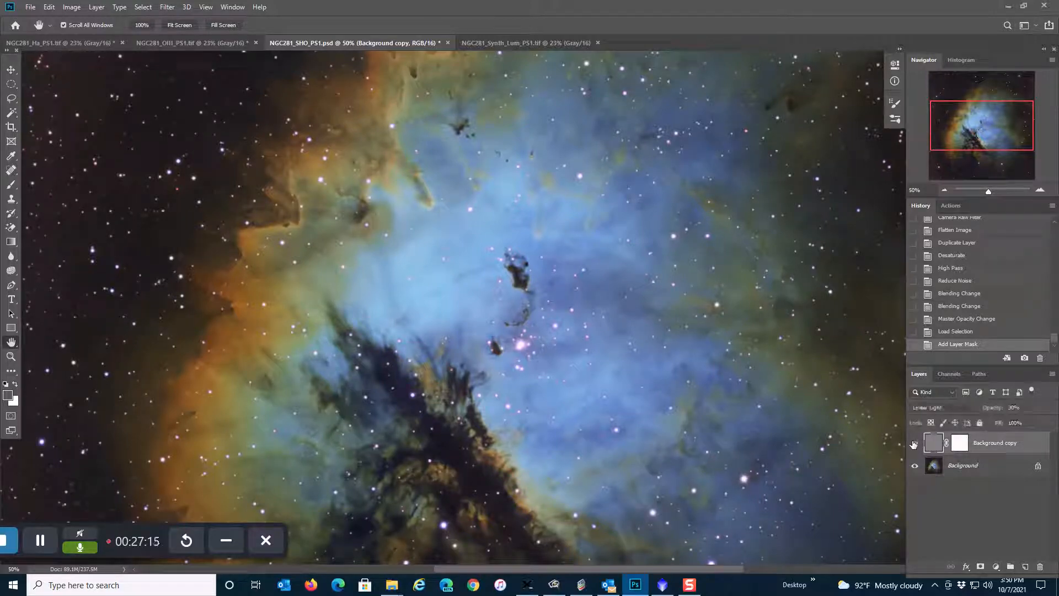
{"action": "left_click", "coordinate": [913, 443]}
{"action": "left_click", "coordinate": [914, 443]}
Refine the star layer mask with Select and Mask, using a 2.5 px feather and an edge shift of about -88%.
{"action": "right_click", "coordinate": [960, 447]}
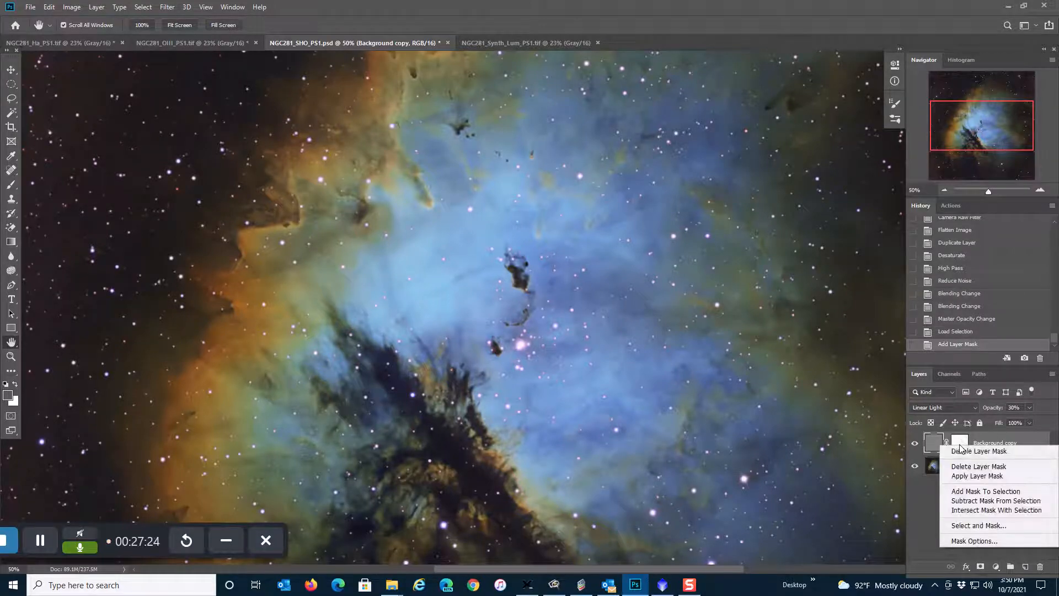
{"action": "left_click", "coordinate": [965, 526]}
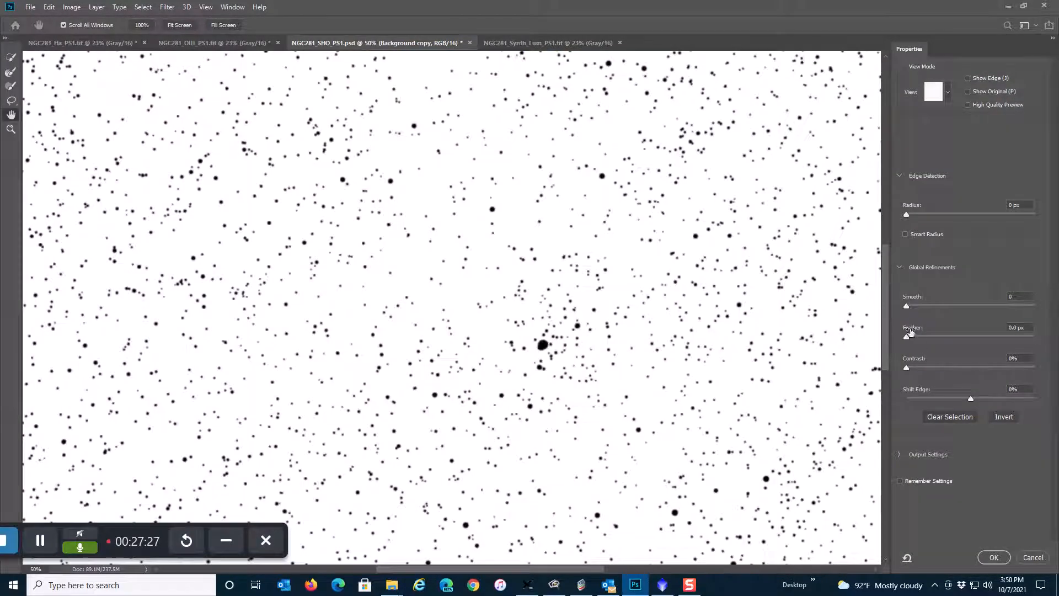
{"action": "left_click_drag", "start_coordinate": [906, 336], "coordinate": [924, 337]}
{"action": "left_click_drag", "start_coordinate": [970, 399], "coordinate": [915, 402]}
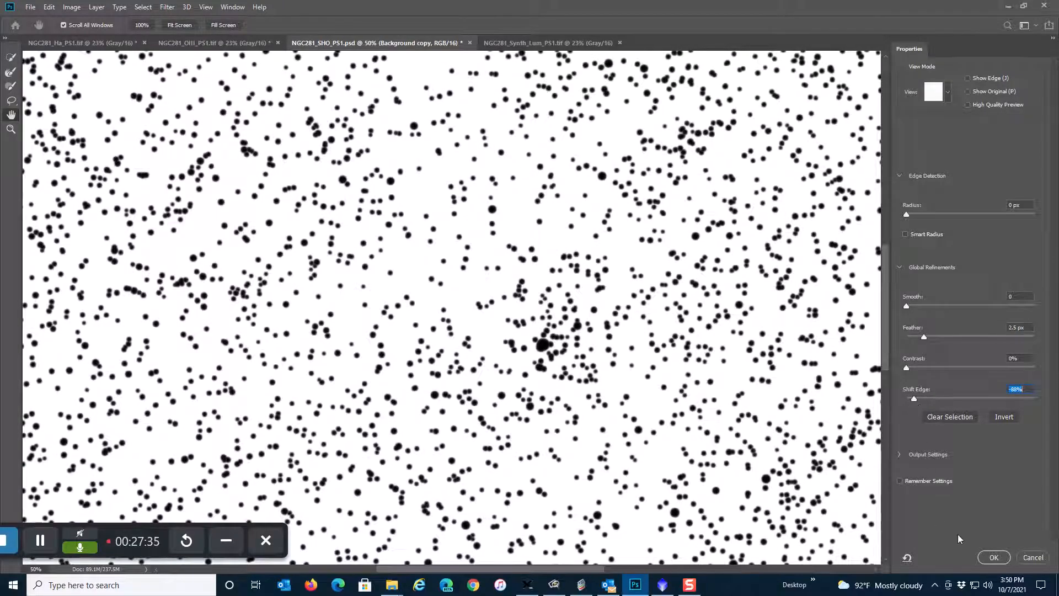
{"action": "left_click", "coordinate": [988, 558]}
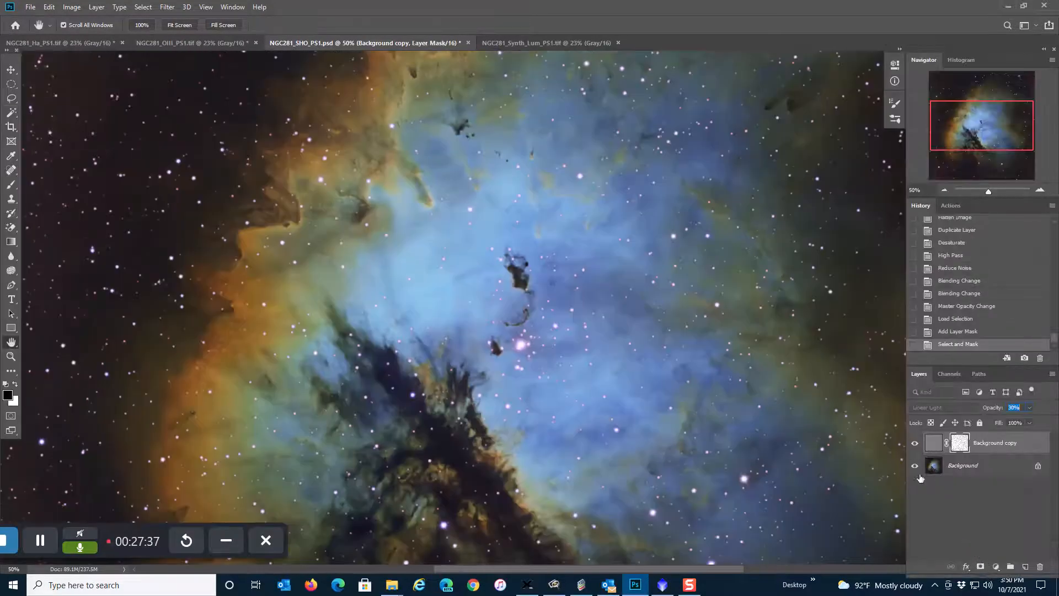
Compare the image with and without the sharpening layer to judge the refined star mask.
{"action": "left_click", "coordinate": [915, 443]}
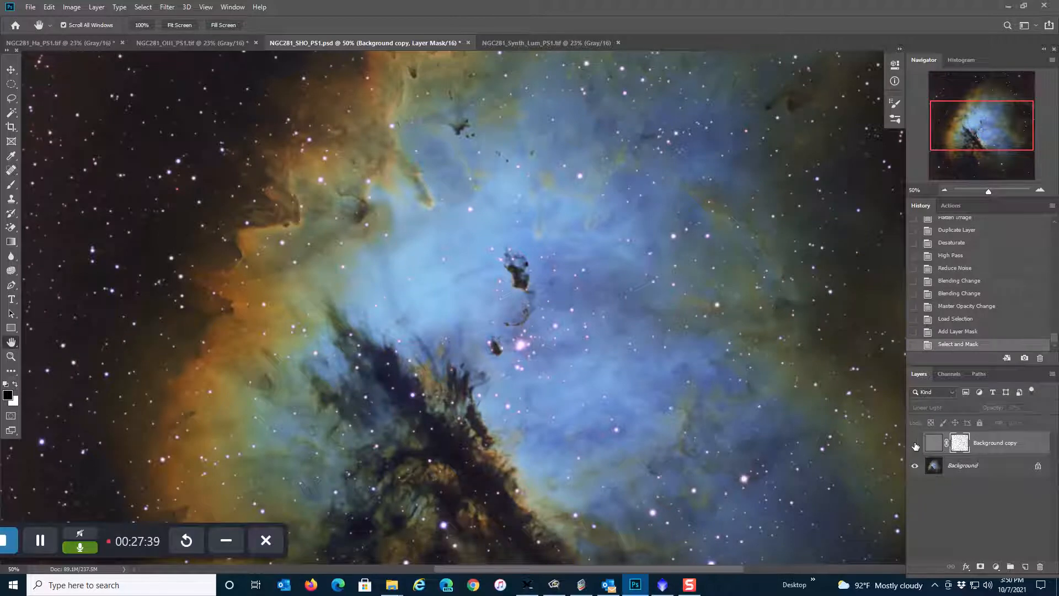
{"action": "left_click", "coordinate": [916, 444]}
{"action": "left_click", "coordinate": [915, 444]}
{"action": "left_click", "coordinate": [915, 444]}
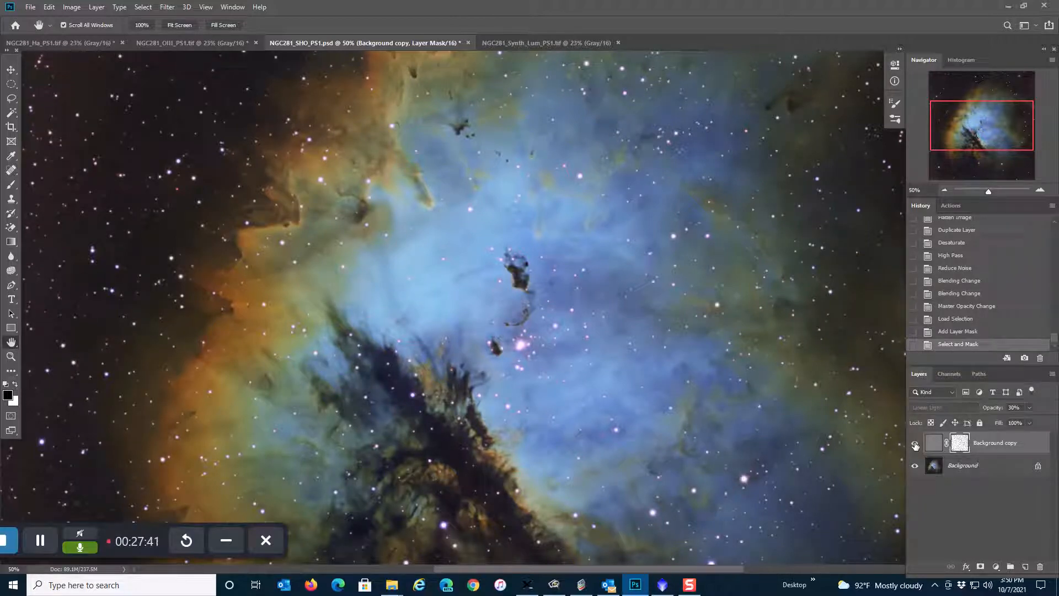
{"action": "left_click", "coordinate": [915, 444]}
{"action": "left_click", "coordinate": [915, 445]}
{"action": "left_click", "coordinate": [916, 444]}
{"action": "left_click", "coordinate": [915, 444]}
{"action": "left_click", "coordinate": [916, 444]}
{"action": "left_click", "coordinate": [915, 445]}
Flatten the sharpened image, fit it in the window and duplicate its Background layer.
{"action": "left_click", "coordinate": [97, 7]}
{"action": "left_click", "coordinate": [131, 429]}
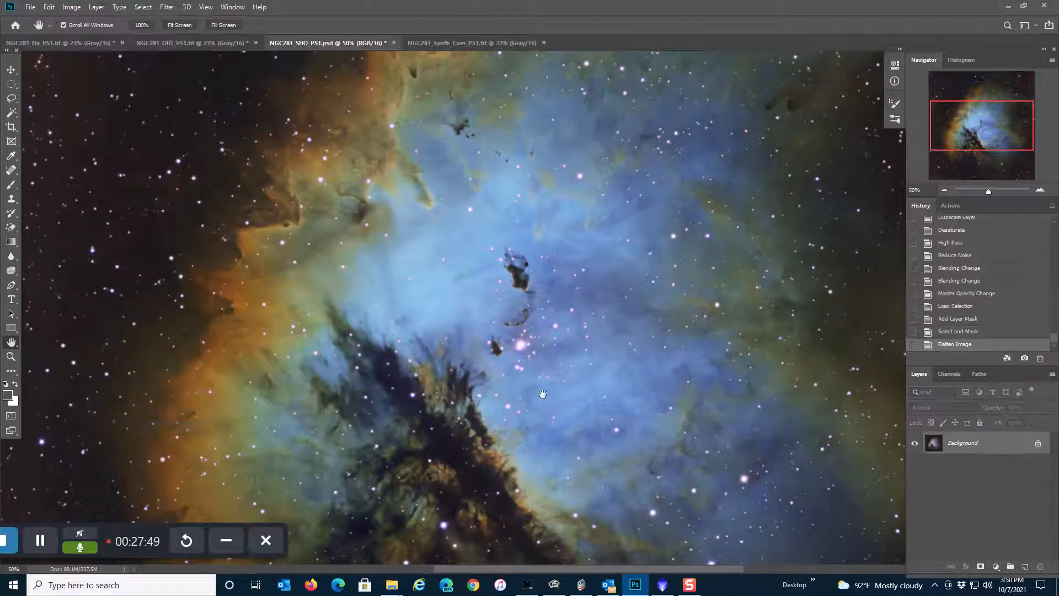
{"action": "double_click", "coordinate": [11, 342]}
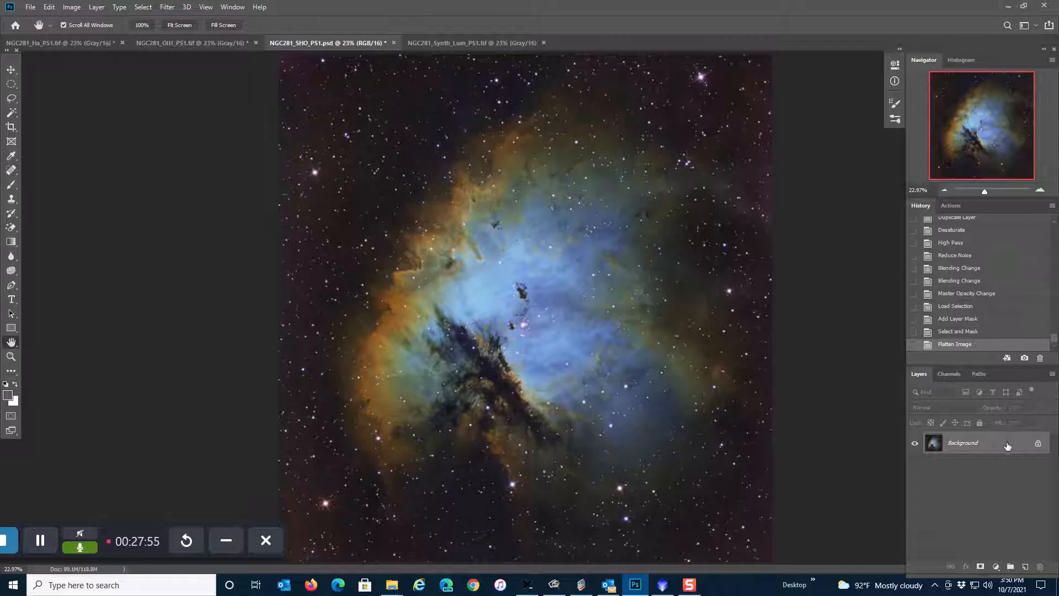
{"action": "left_click_drag", "start_coordinate": [1007, 446], "coordinate": [1028, 571]}
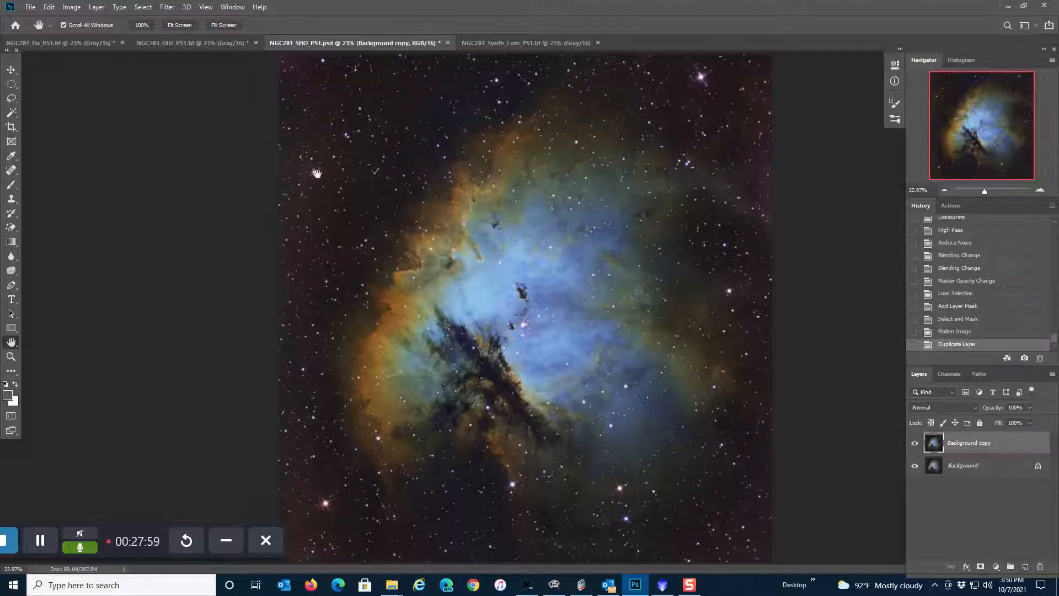
Apply the Camera Raw Filter to the Background copy layer with Clarity set to 50.
{"action": "left_click", "coordinate": [168, 8]}
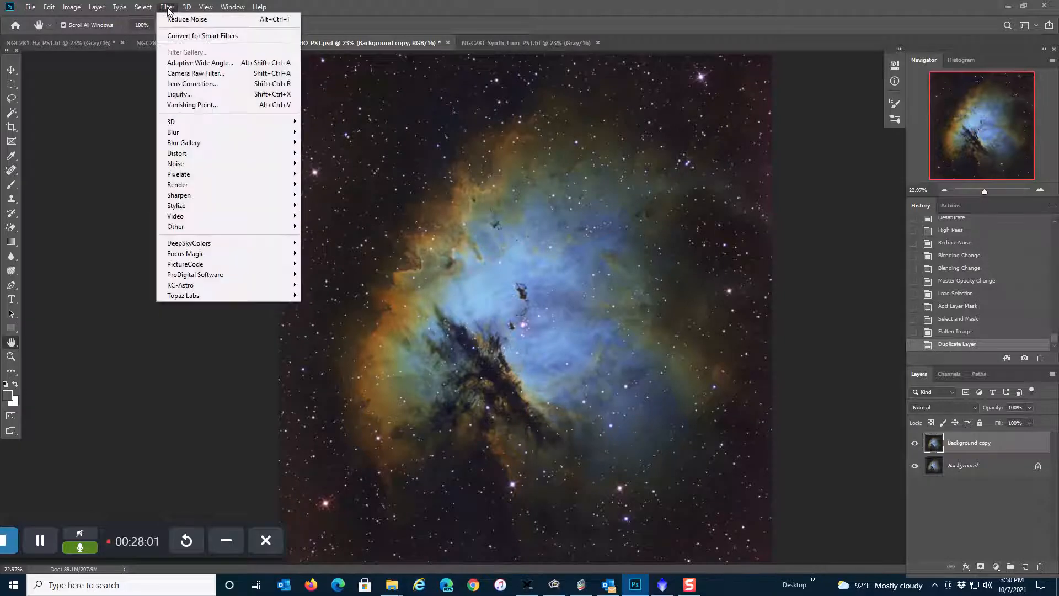
{"action": "left_click", "coordinate": [182, 73]}
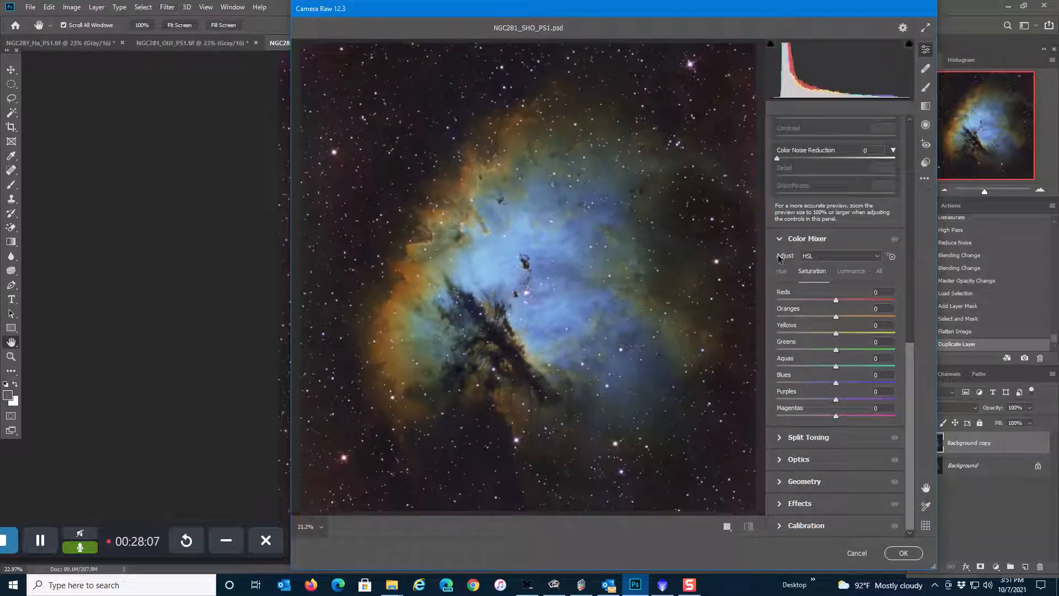
{"action": "scroll", "coordinate": [826, 261], "scroll_direction": "up", "scroll_amount": 10}
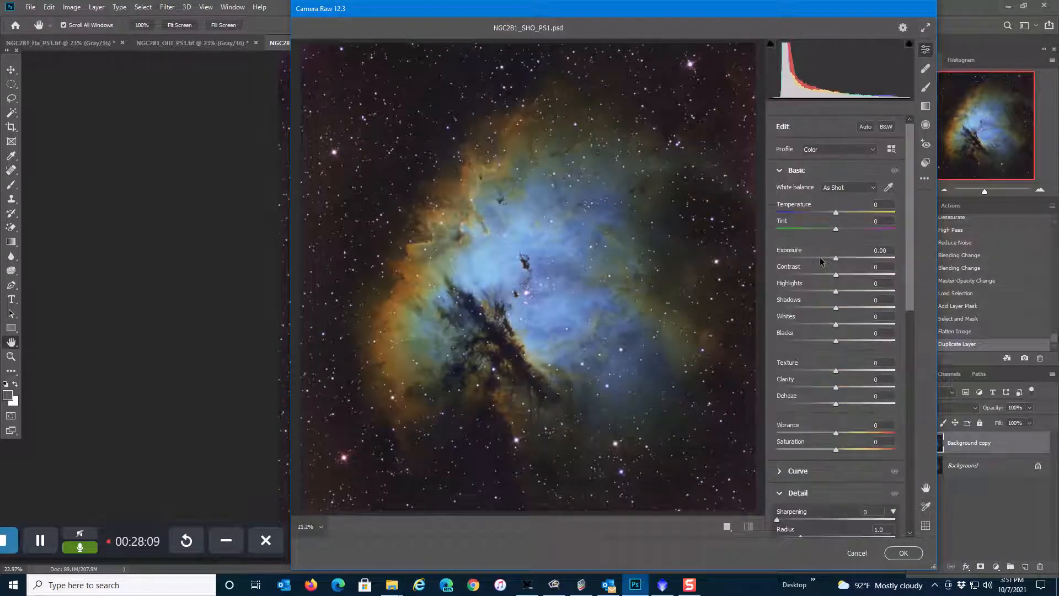
{"action": "left_click", "coordinate": [788, 170]}
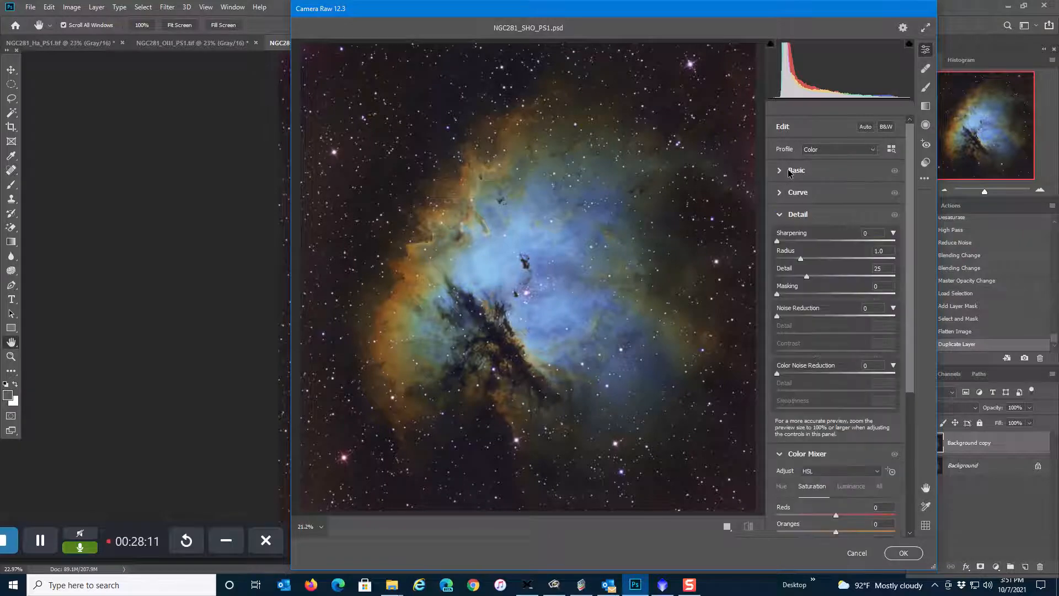
{"action": "left_click", "coordinate": [785, 216]}
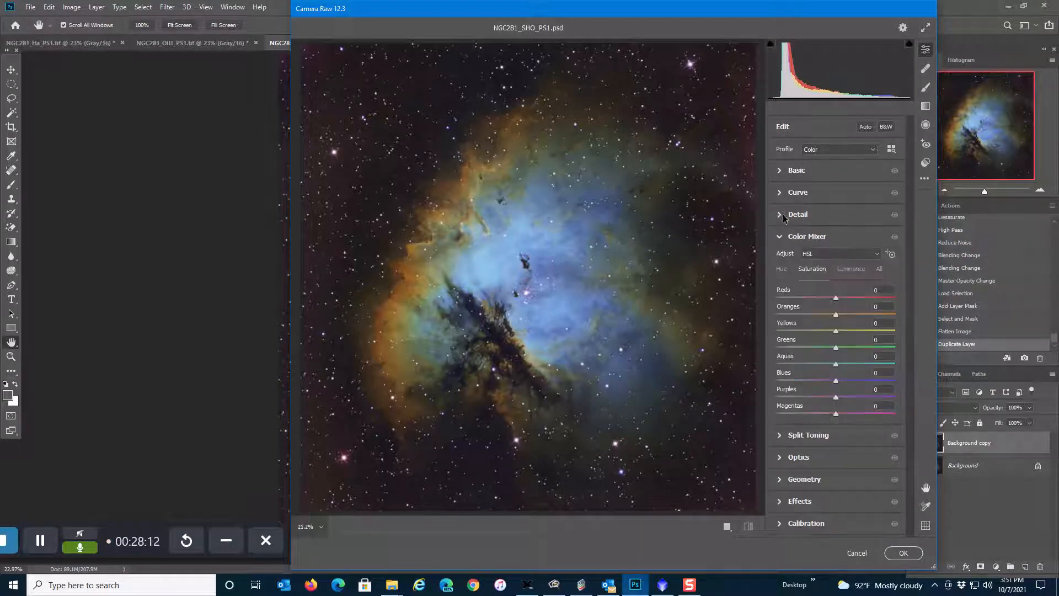
{"action": "left_click", "coordinate": [784, 171]}
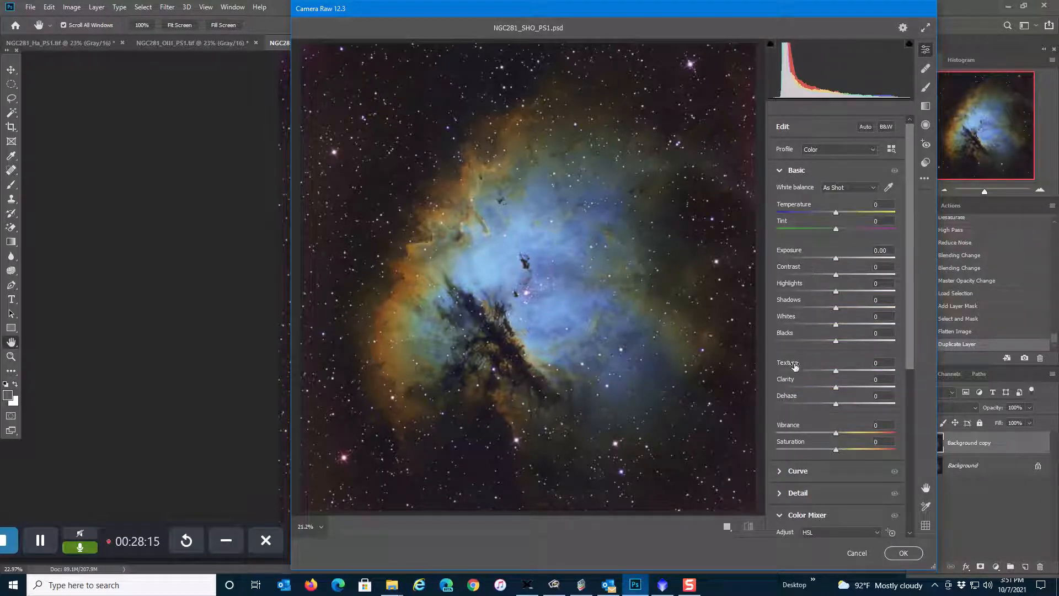
{"action": "left_click_drag", "start_coordinate": [882, 379], "coordinate": [866, 385]}
{"action": "left_click", "coordinate": [865, 385]}
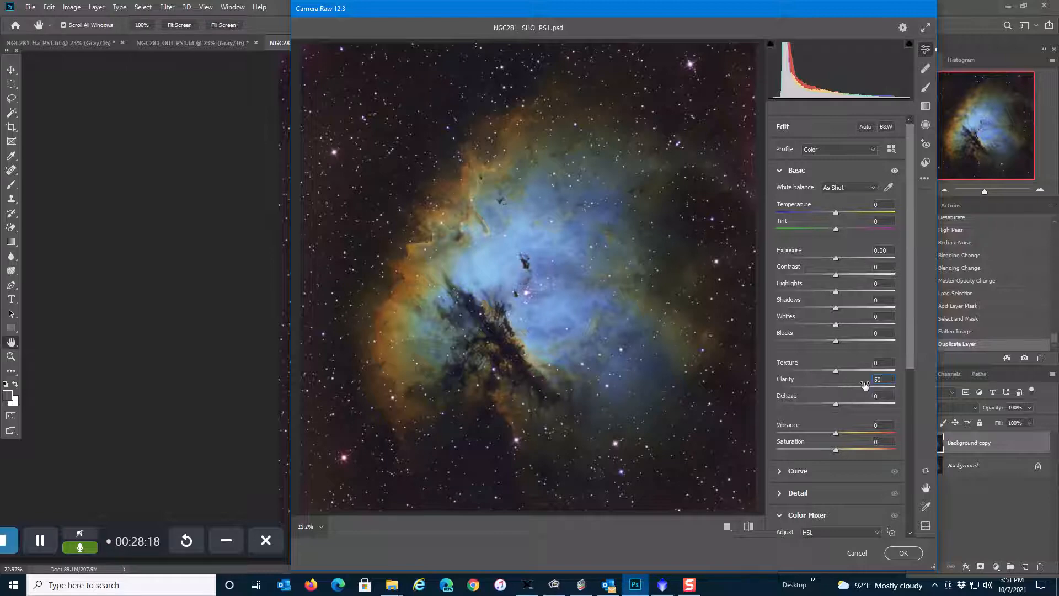
{"action": "left_click", "coordinate": [912, 556]}
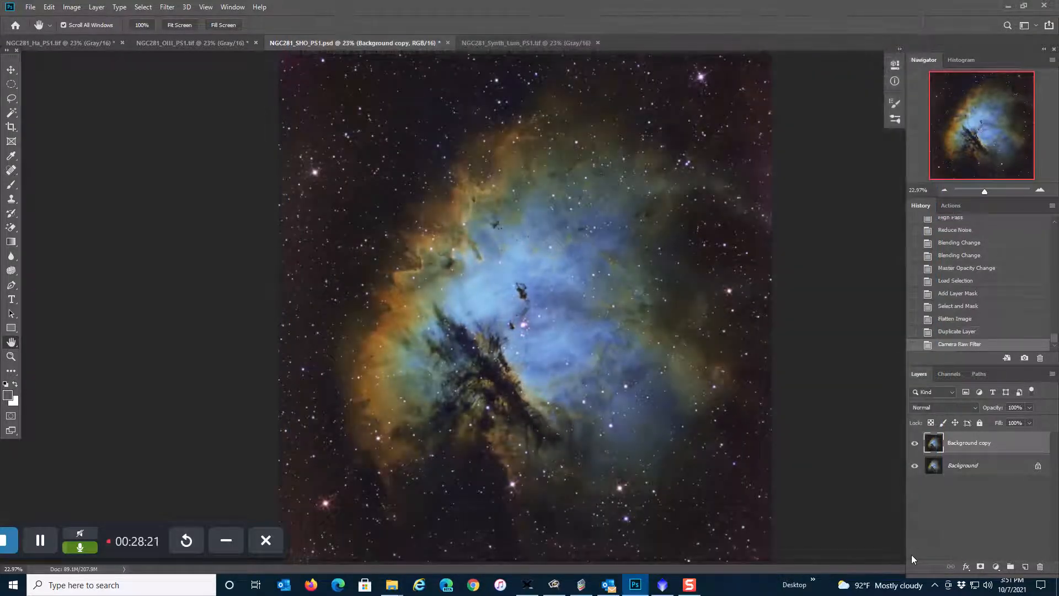
Compare the image with and without the clarity layer and lower that layer's opacity to 49%.
{"action": "left_click", "coordinate": [915, 443]}
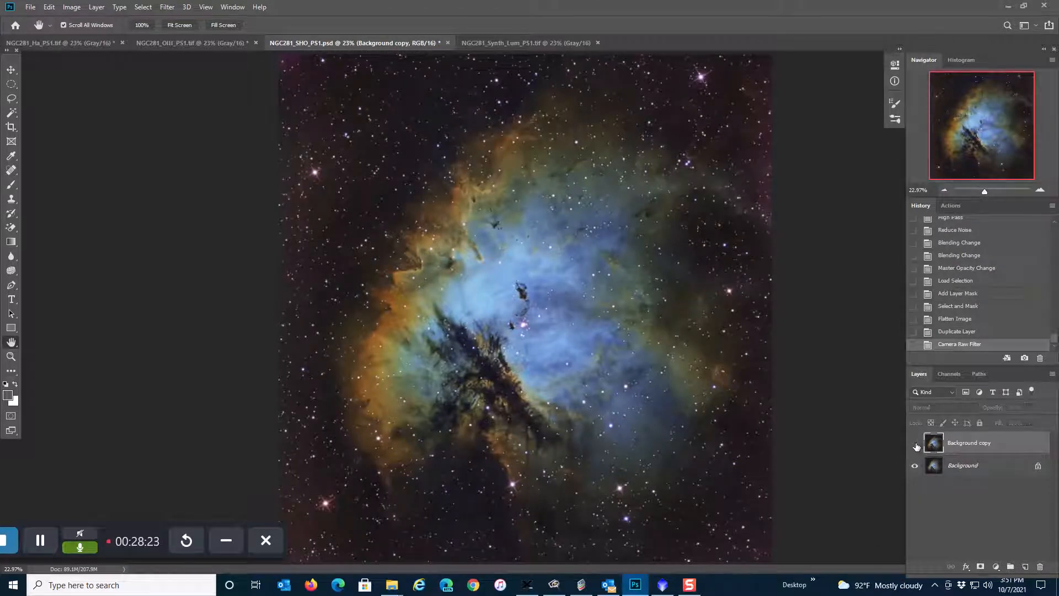
{"action": "left_click", "coordinate": [915, 444]}
{"action": "left_click", "coordinate": [916, 444]}
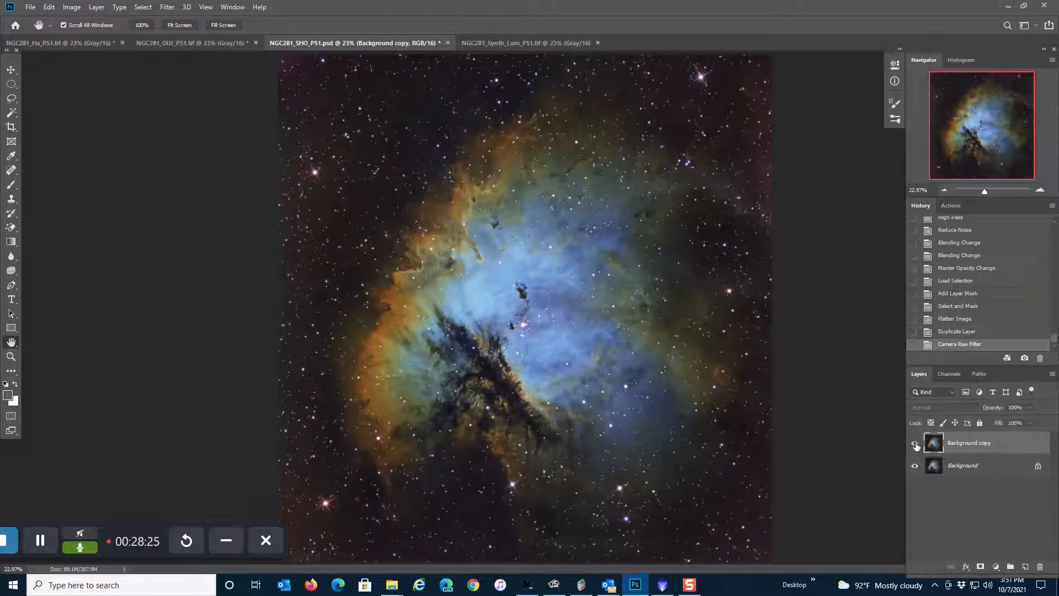
{"action": "left_click", "coordinate": [916, 445]}
{"action": "left_click", "coordinate": [1030, 407]}
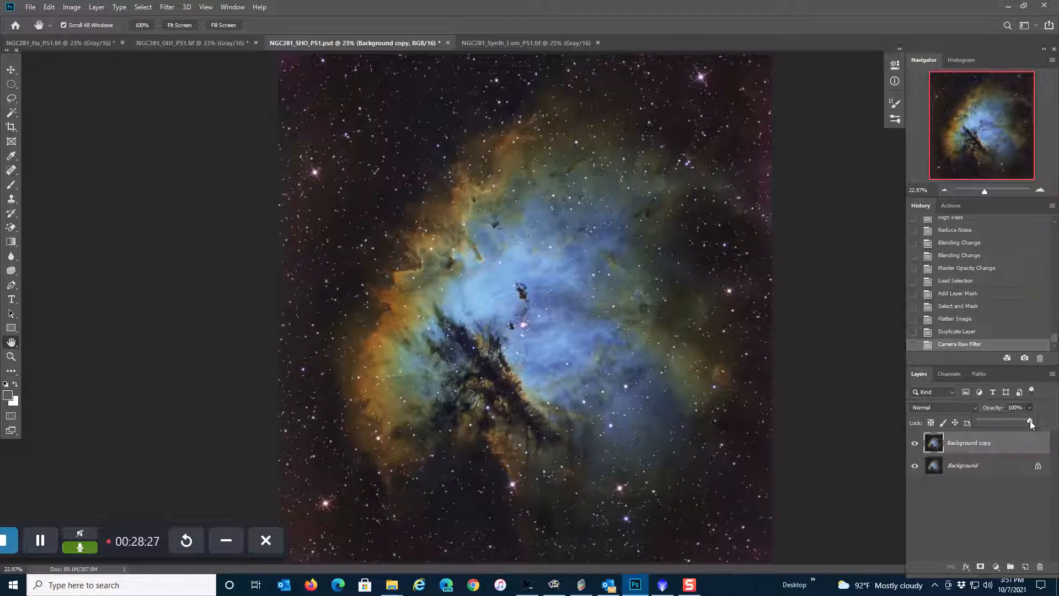
{"action": "left_click_drag", "start_coordinate": [1031, 420], "coordinate": [1007, 426]}
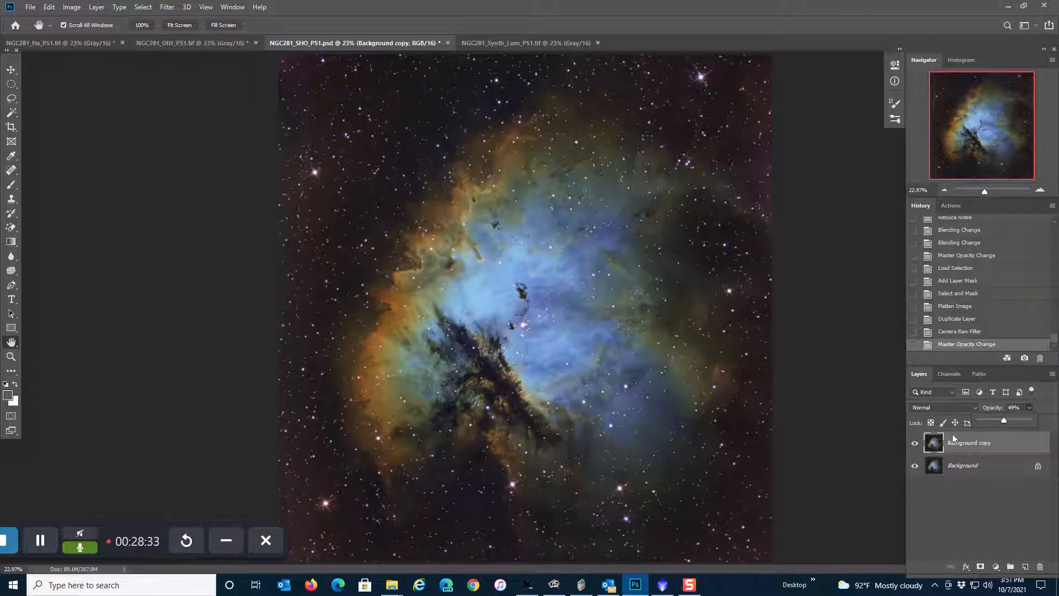
Recheck the clarity layer's effect against the original and set its opacity to 40%.
{"action": "left_click", "coordinate": [916, 445]}
{"action": "left_click", "coordinate": [916, 445]}
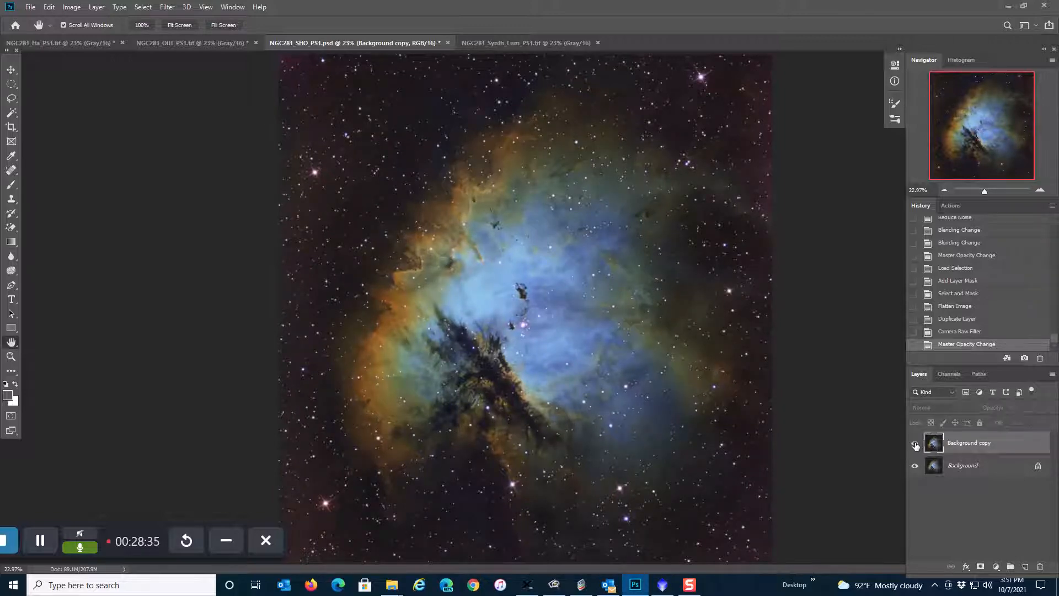
{"action": "left_click", "coordinate": [916, 444]}
{"action": "left_click", "coordinate": [916, 445]}
{"action": "left_click", "coordinate": [916, 444]}
{"action": "left_click", "coordinate": [916, 445]}
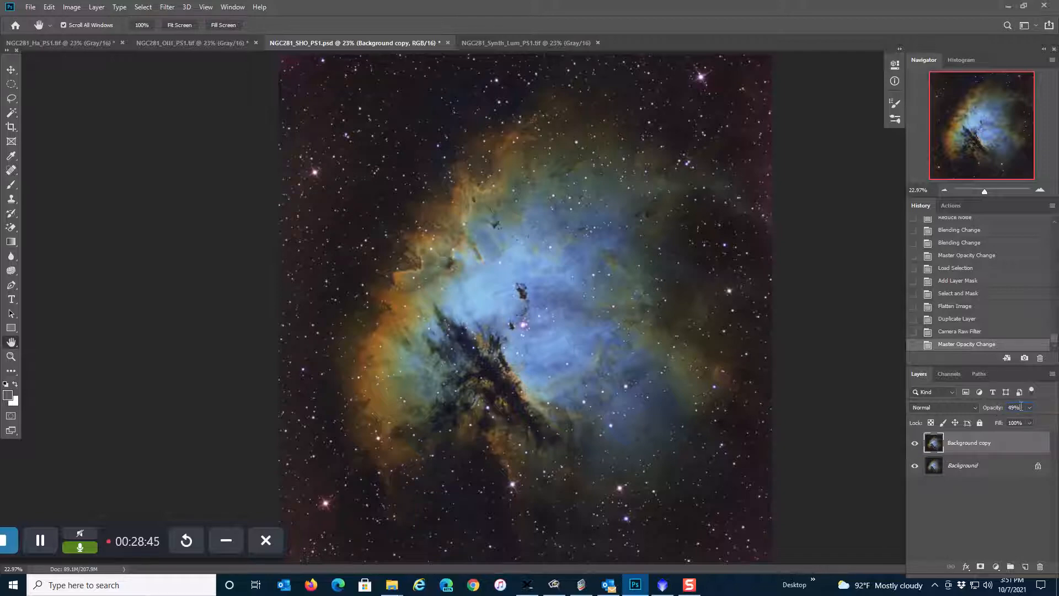
{"action": "key", "text": "Down"}
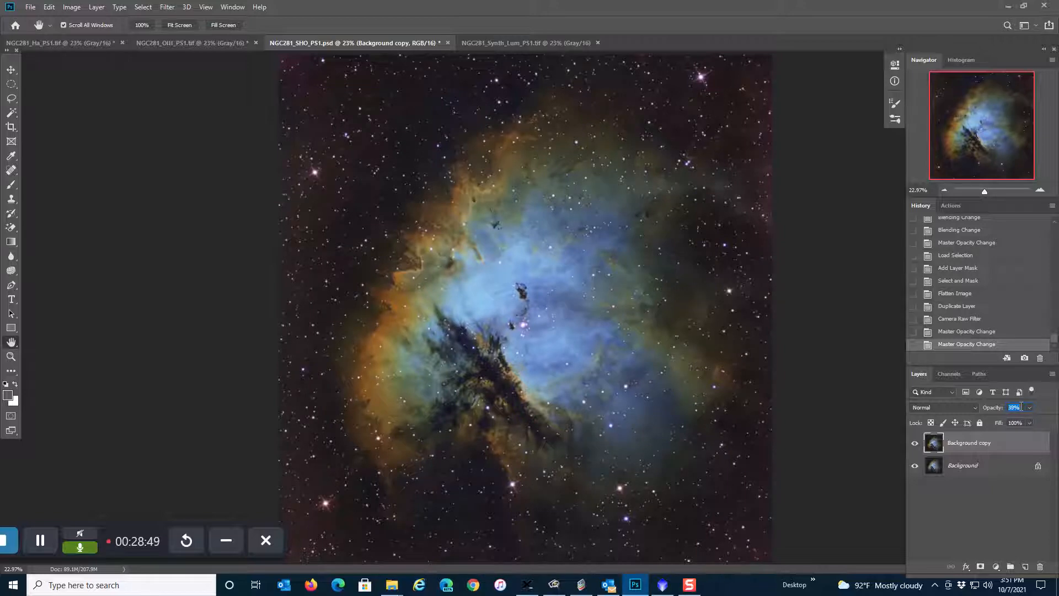
Compare the nebula with and without the clarity layer to judge its strength at the reduced opacity.
{"action": "left_click", "coordinate": [915, 445]}
{"action": "left_click", "coordinate": [915, 445]}
{"action": "left_click", "coordinate": [915, 445]}
{"action": "left_click", "coordinate": [915, 445]}
{"action": "left_click", "coordinate": [916, 445]}
{"action": "left_click", "coordinate": [916, 445]}
{"action": "left_click", "coordinate": [915, 445]}
{"action": "left_click", "coordinate": [915, 445]}
Load the saved stars selection and add a layer mask to the clarity layer that hides the selected stars.
{"action": "left_click", "coordinate": [143, 7]}
{"action": "left_click", "coordinate": [163, 239]}
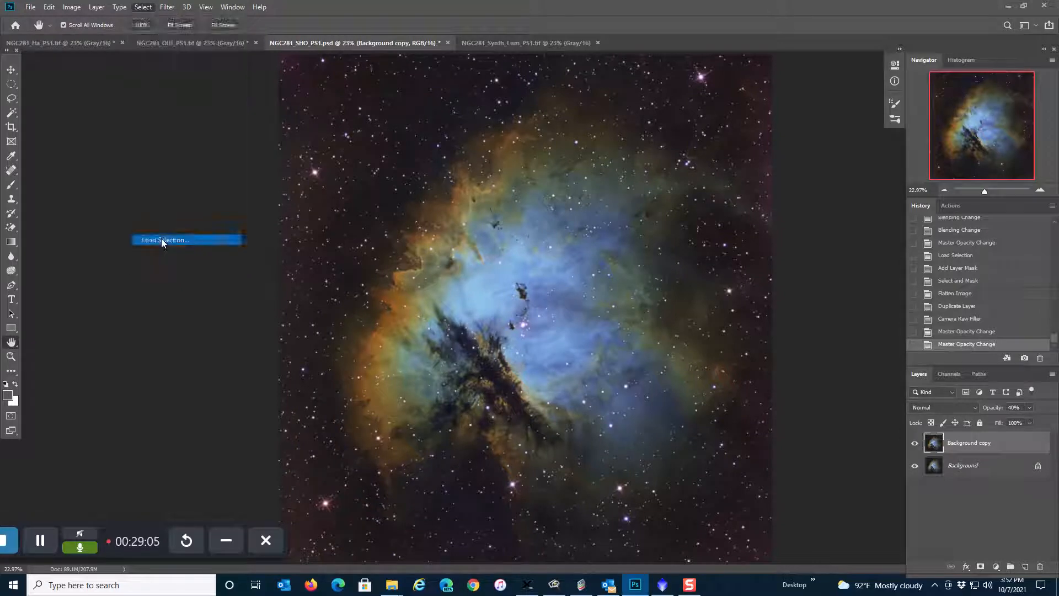
{"action": "left_click", "coordinate": [465, 174]}
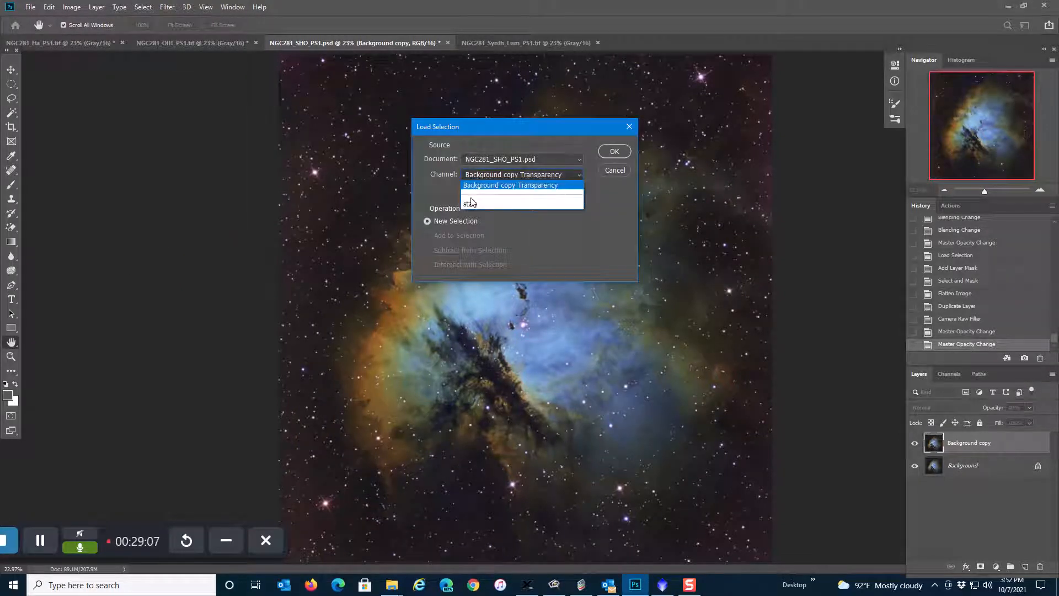
{"action": "left_click", "coordinate": [475, 201]}
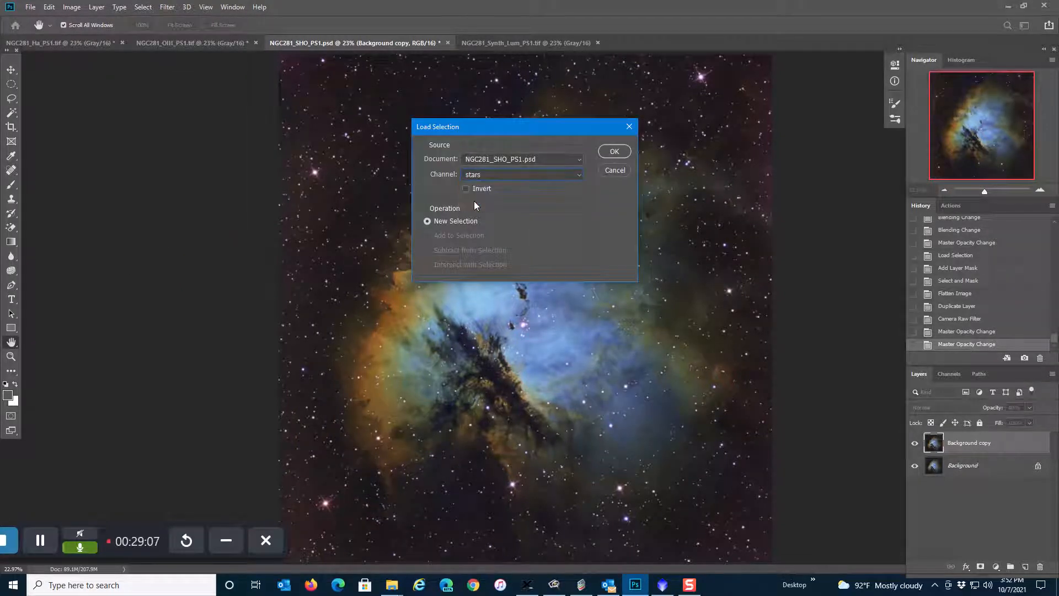
{"action": "left_click", "coordinate": [603, 151]}
{"action": "left_click", "coordinate": [97, 7]}
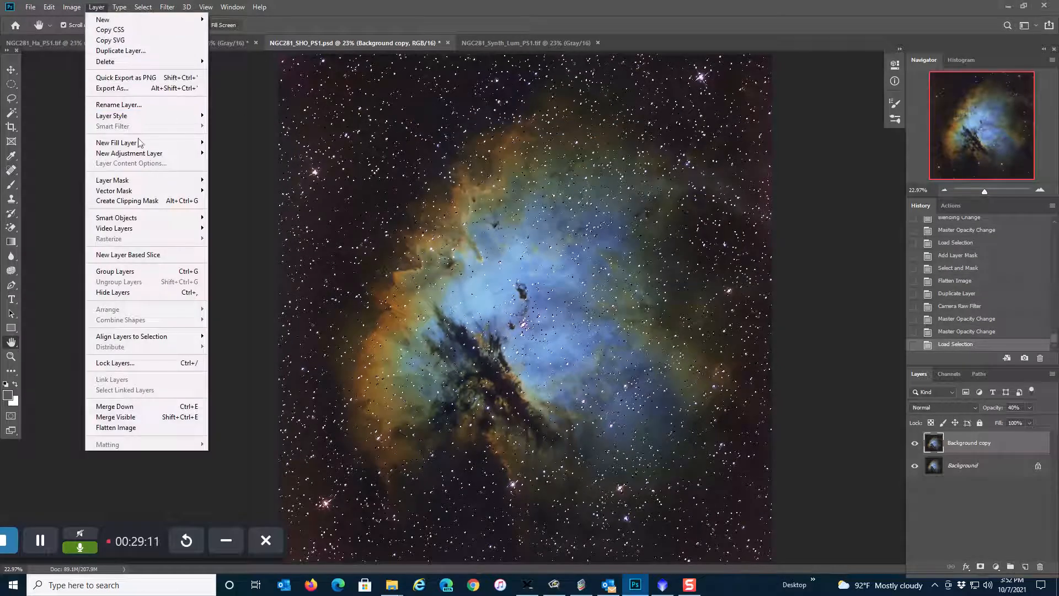
{"action": "mouse_move", "coordinate": [145, 180]}
{"action": "left_click", "coordinate": [238, 211]}
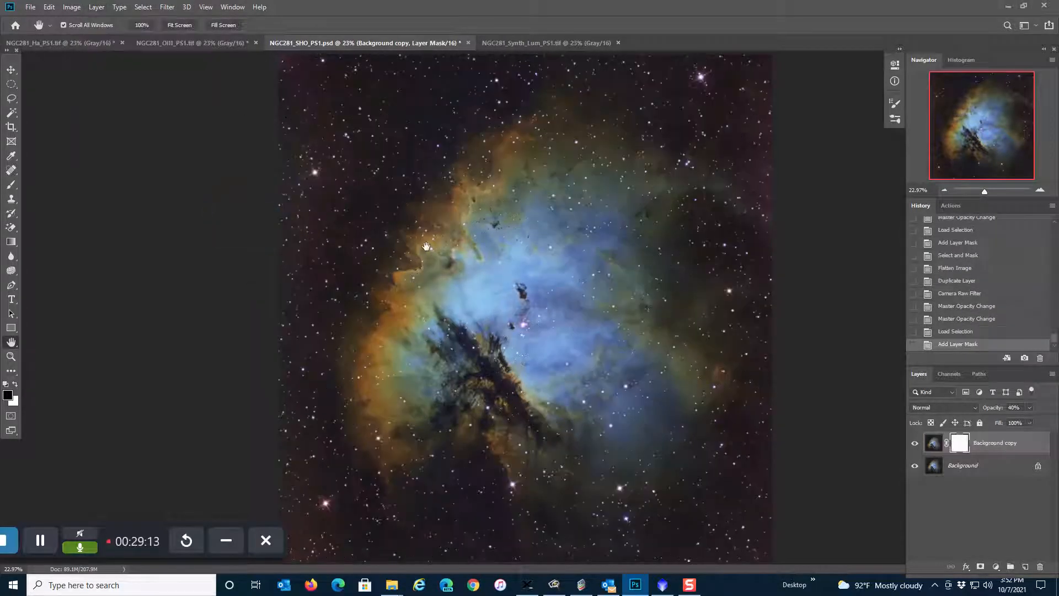
Refine the clarity layer's star mask with Select and Mask, using a 2.9 px feather and a -75% edge shift.
{"action": "left_click", "coordinate": [1041, 190]}
{"action": "left_click", "coordinate": [1041, 190]}
{"action": "left_click", "coordinate": [1040, 190]}
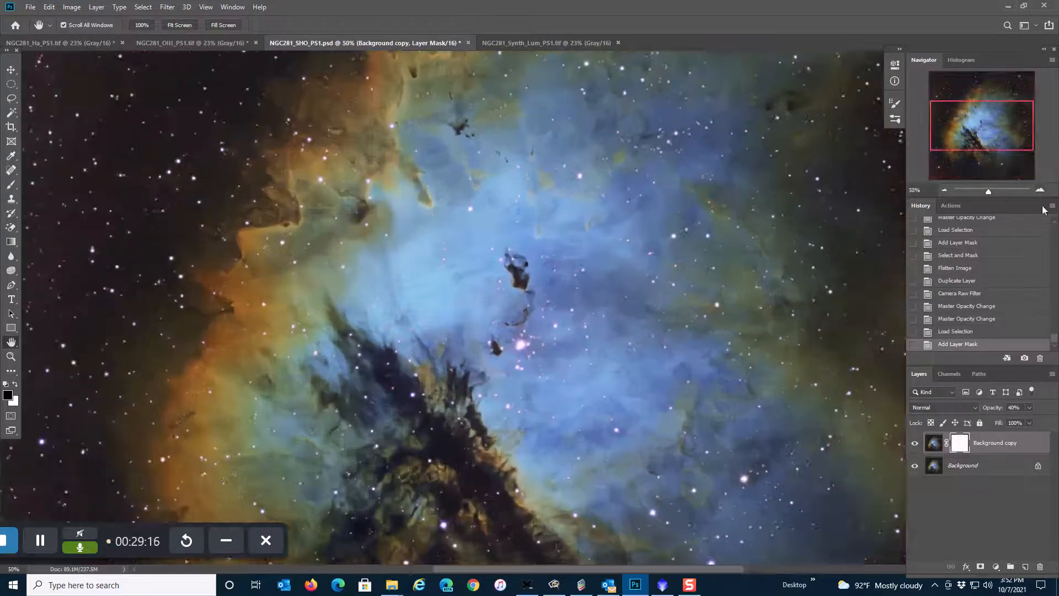
{"action": "right_click", "coordinate": [963, 446]}
{"action": "left_click", "coordinate": [971, 526]}
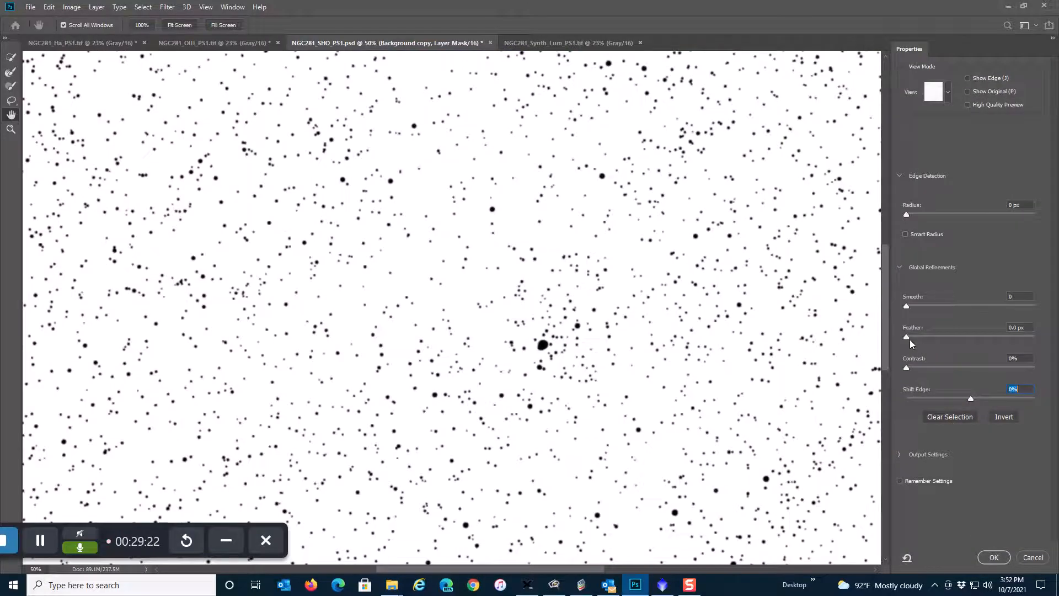
{"action": "left_click_drag", "start_coordinate": [907, 337], "coordinate": [933, 340]}
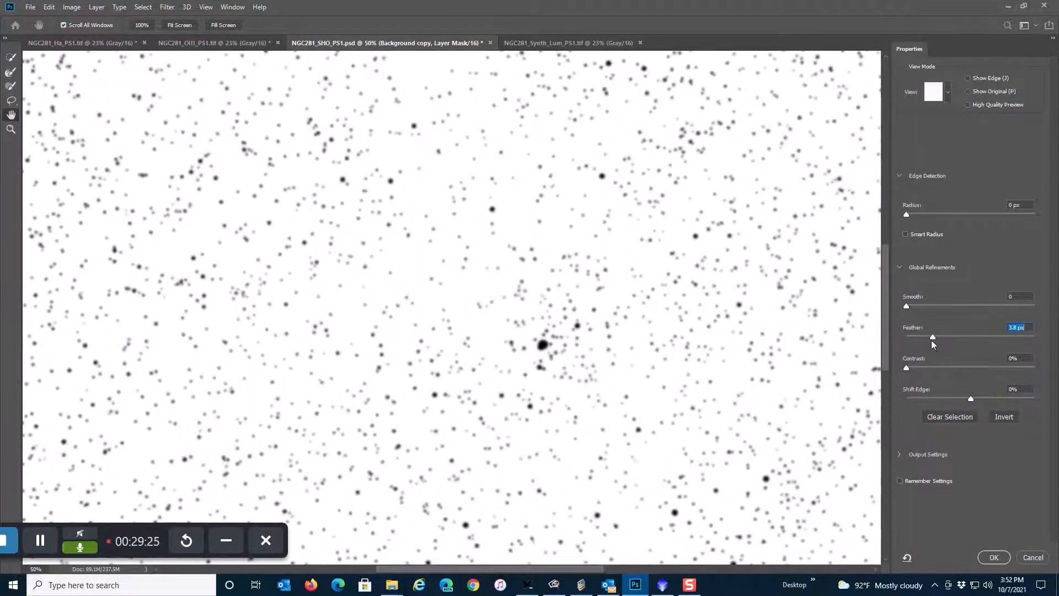
{"action": "left_click_drag", "start_coordinate": [928, 340], "coordinate": [927, 339]}
{"action": "left_click", "coordinate": [972, 399]}
{"action": "left_click_drag", "start_coordinate": [972, 400], "coordinate": [923, 405]}
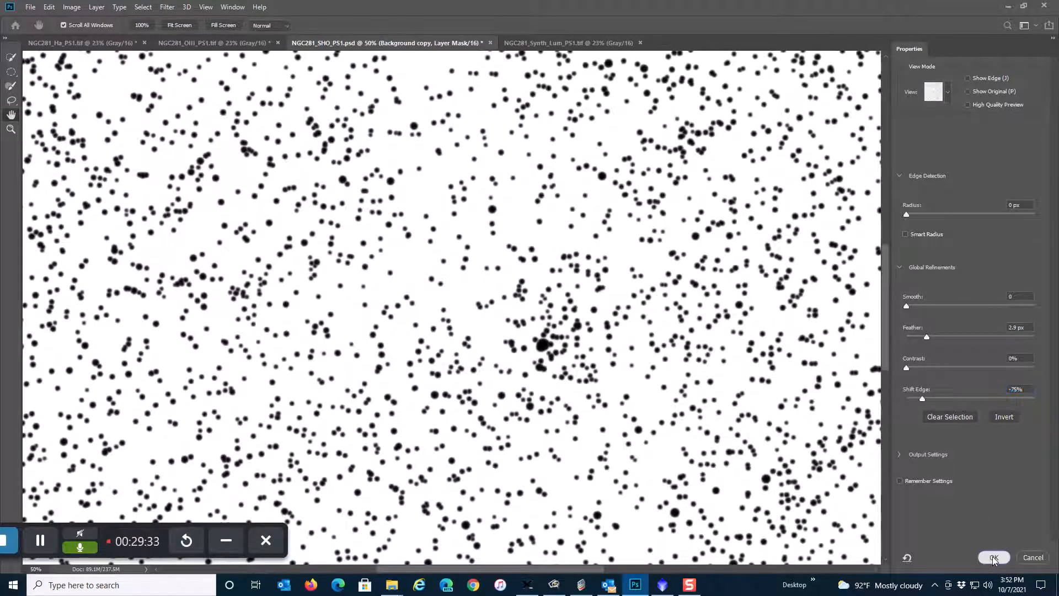
{"action": "left_click", "coordinate": [993, 558]}
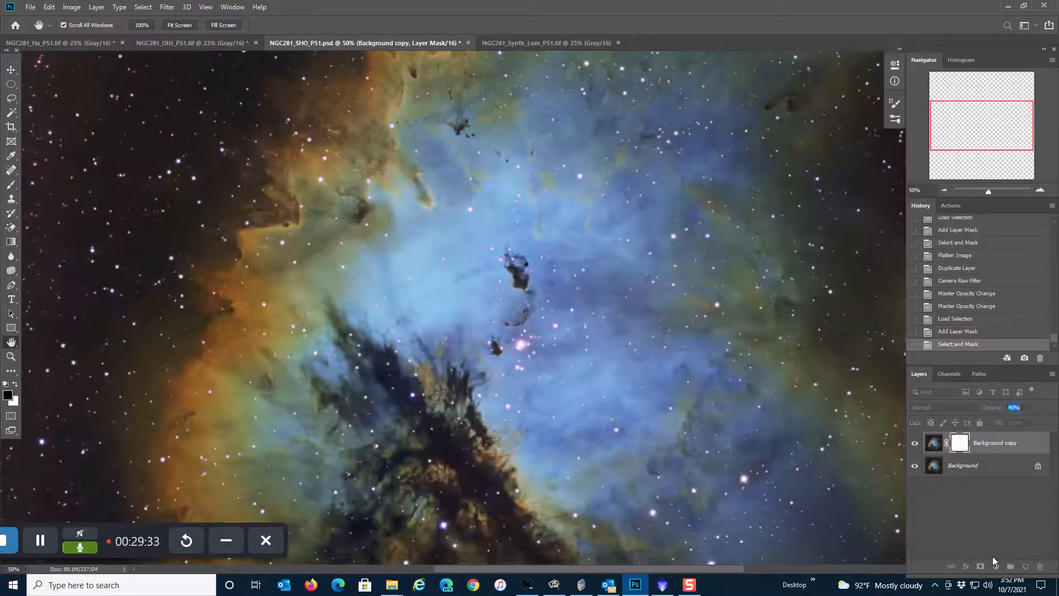
Check the image with and without the masked clarity layer and flatten the image.
{"action": "left_click", "coordinate": [915, 443]}
{"action": "left_click", "coordinate": [915, 443]}
{"action": "left_click", "coordinate": [915, 443]}
{"action": "left_click", "coordinate": [915, 443]}
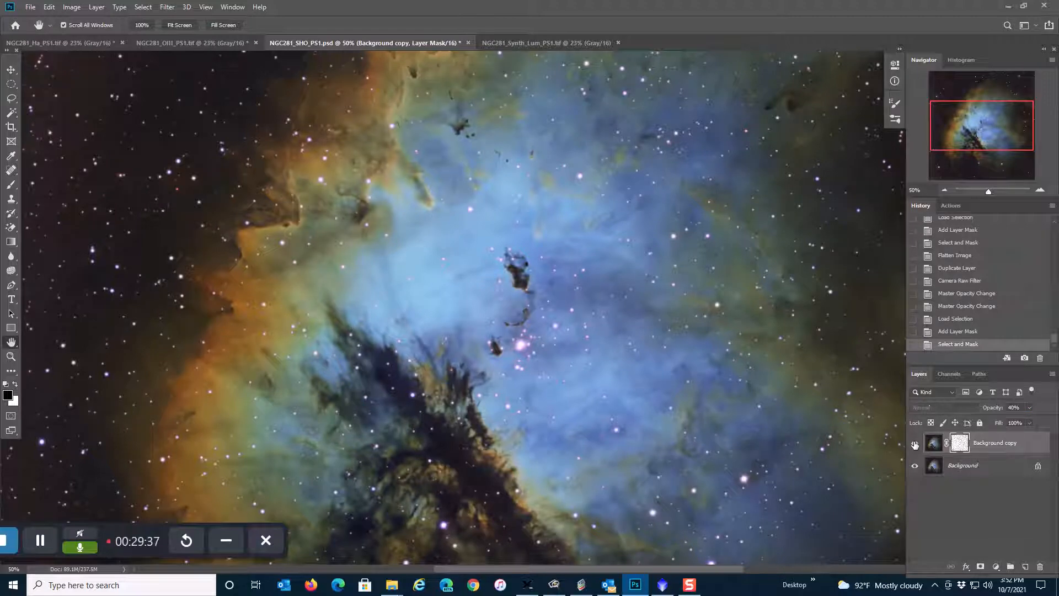
{"action": "left_click", "coordinate": [96, 7]}
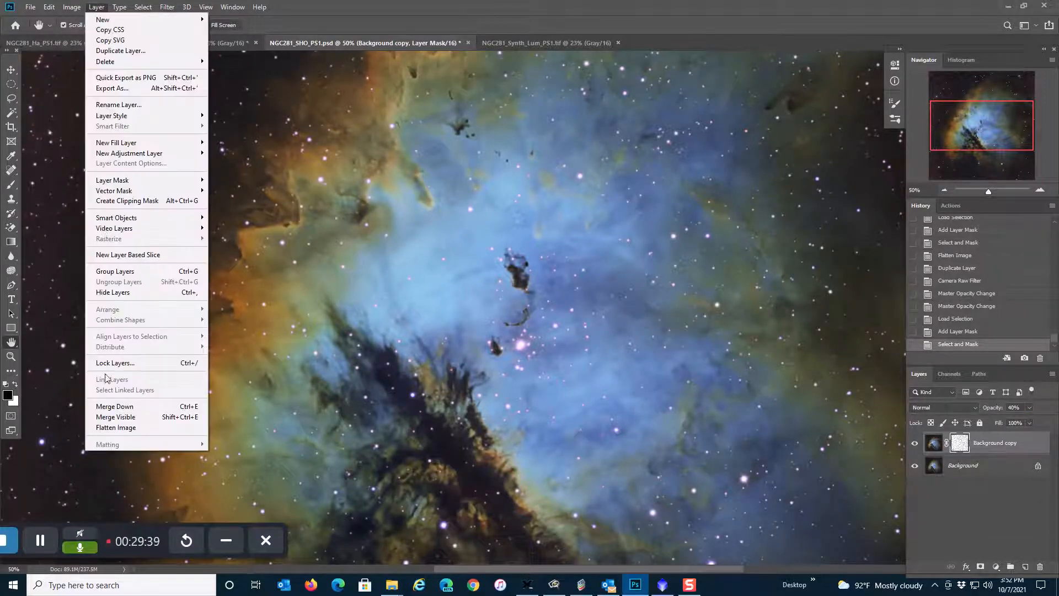
{"action": "left_click", "coordinate": [117, 429]}
Examine the flattened image as a whole and at 50% magnification, including the lower nebula and its surrounding stars.
{"action": "double_click", "coordinate": [11, 345]}
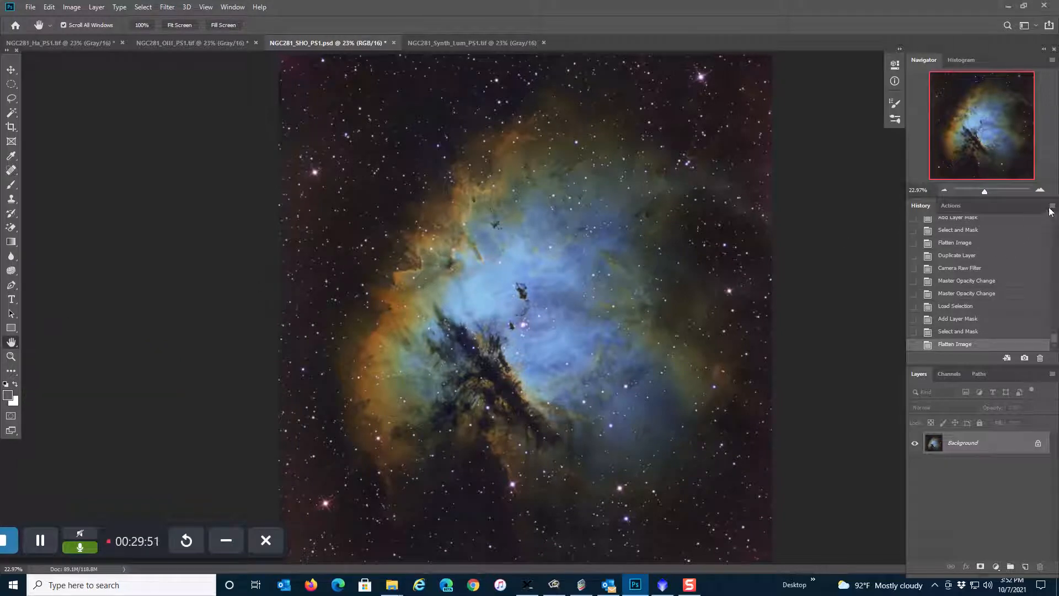
{"action": "left_click", "coordinate": [1041, 190]}
{"action": "left_click", "coordinate": [1040, 191]}
{"action": "left_click", "coordinate": [1041, 191]}
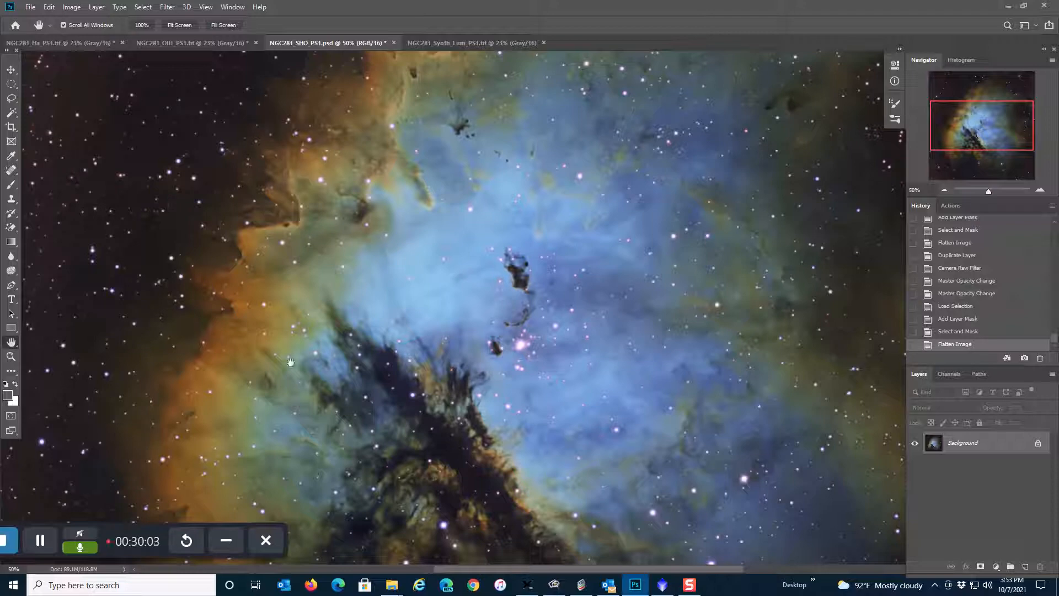
{"action": "left_click_drag", "start_coordinate": [975, 146], "coordinate": [976, 175]}
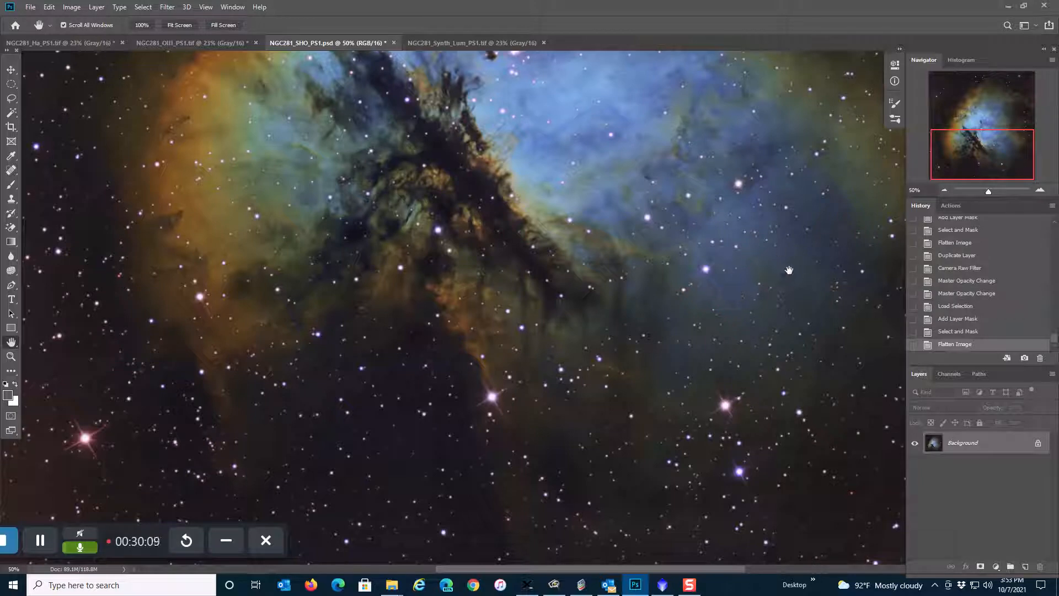
{"action": "double_click", "coordinate": [11, 342]}
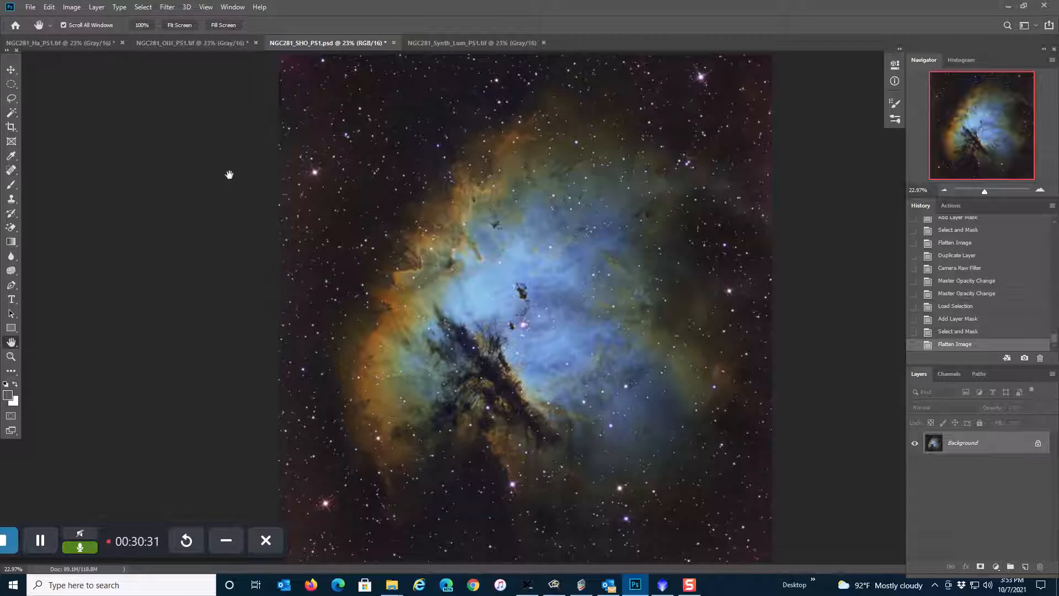
{"action": "left_click", "coordinate": [30, 7]}
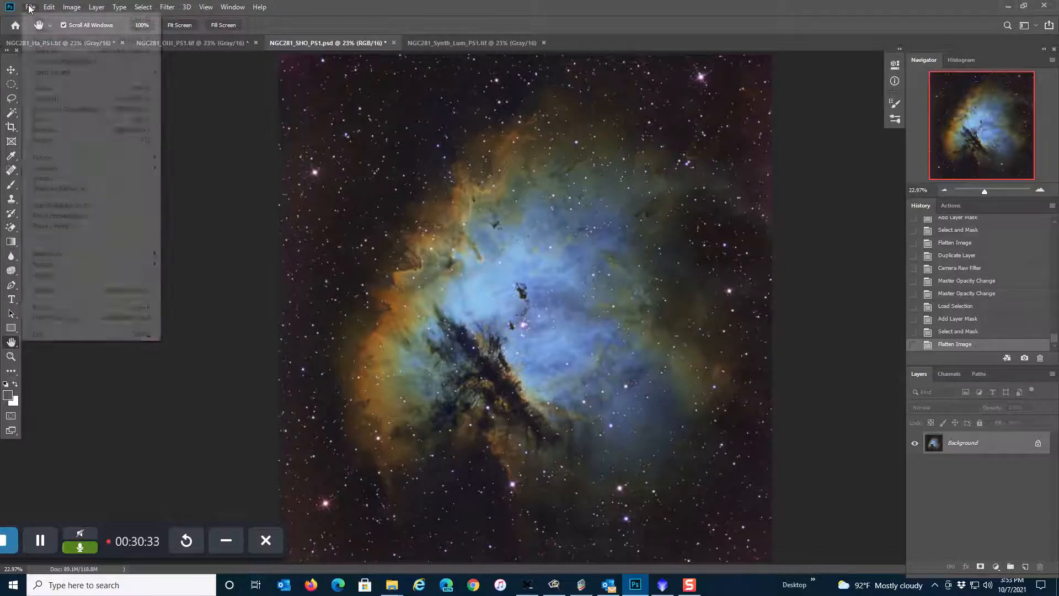
{"action": "left_click", "coordinate": [59, 130]}
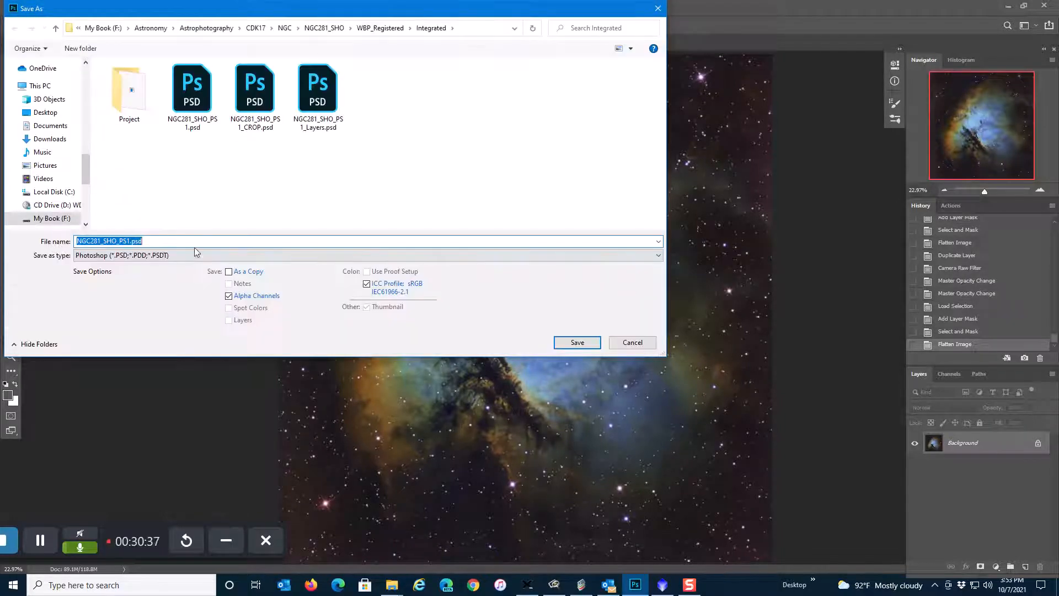
{"action": "left_click", "coordinate": [193, 241]}
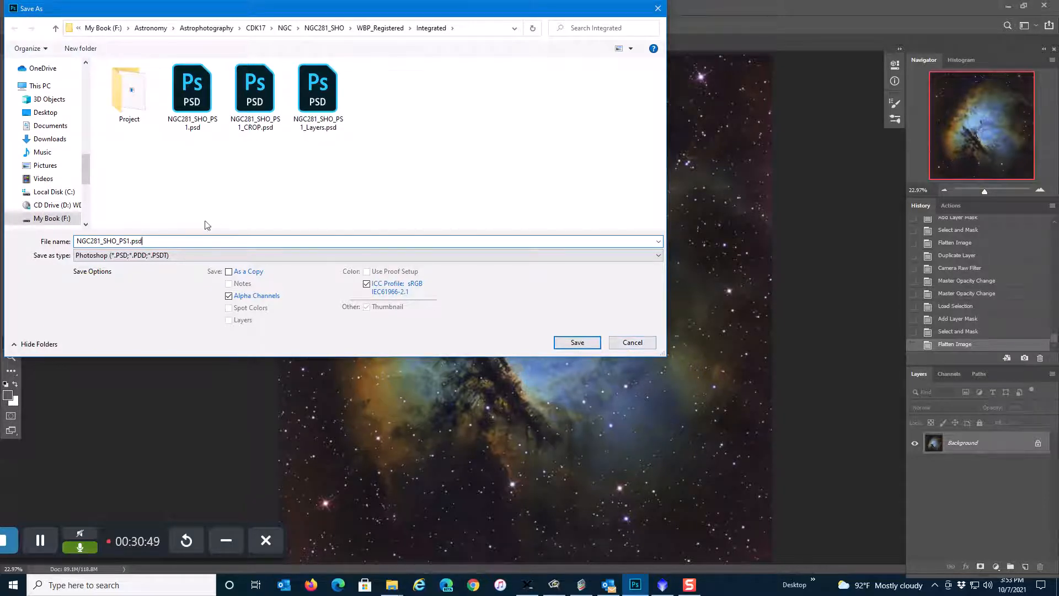
{"action": "left_click", "coordinate": [629, 342]}
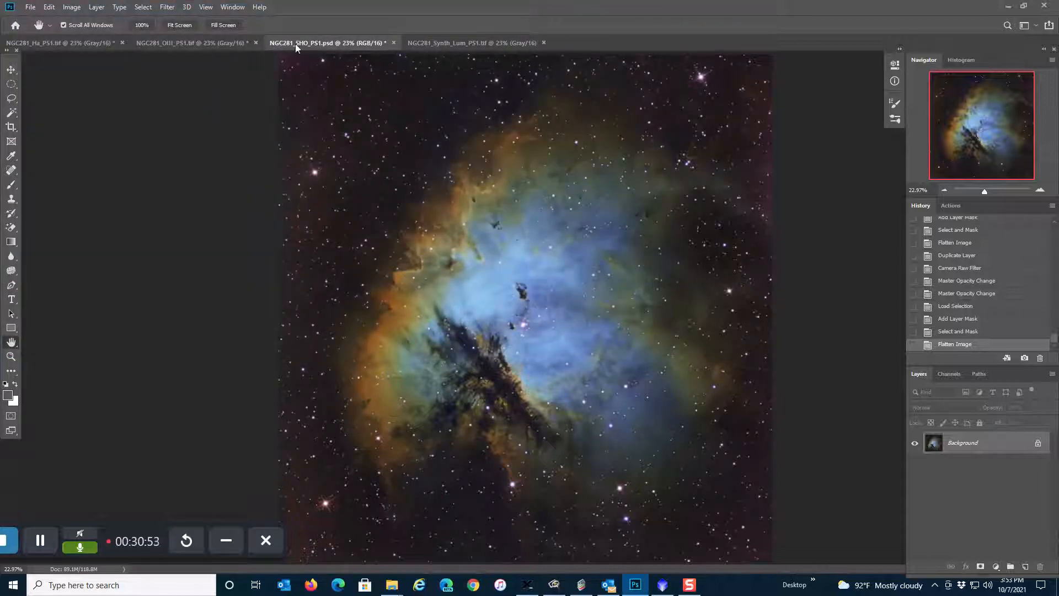
Switch to File Explorer and open My Book (F:) > Astronomy > Astrophotography > My Processing Tutorials > Narrowband Processing.
{"action": "mouse_move", "coordinate": [389, 588]}
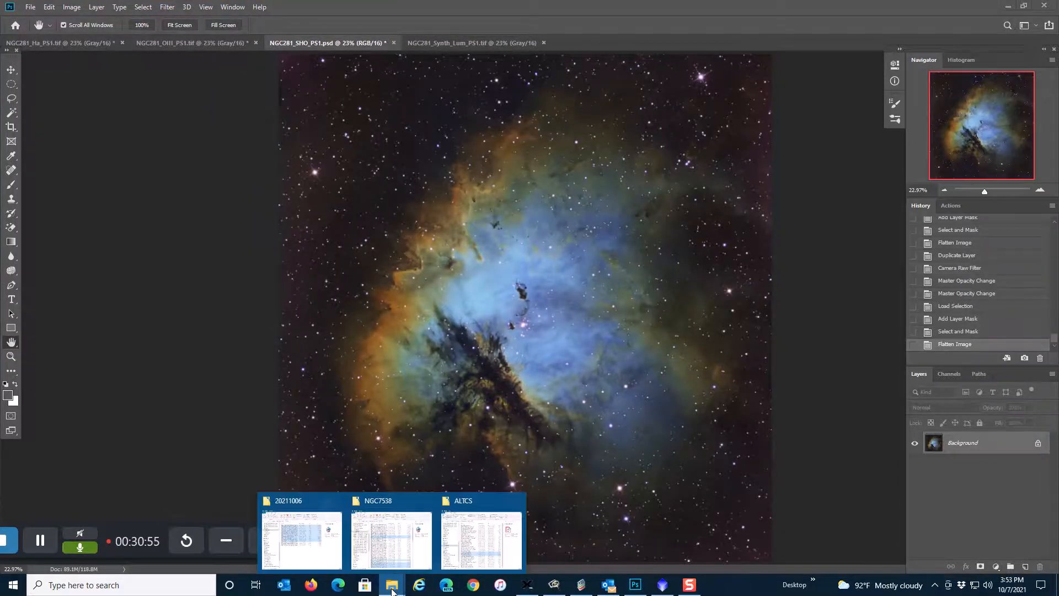
{"action": "mouse_move", "coordinate": [264, 544]}
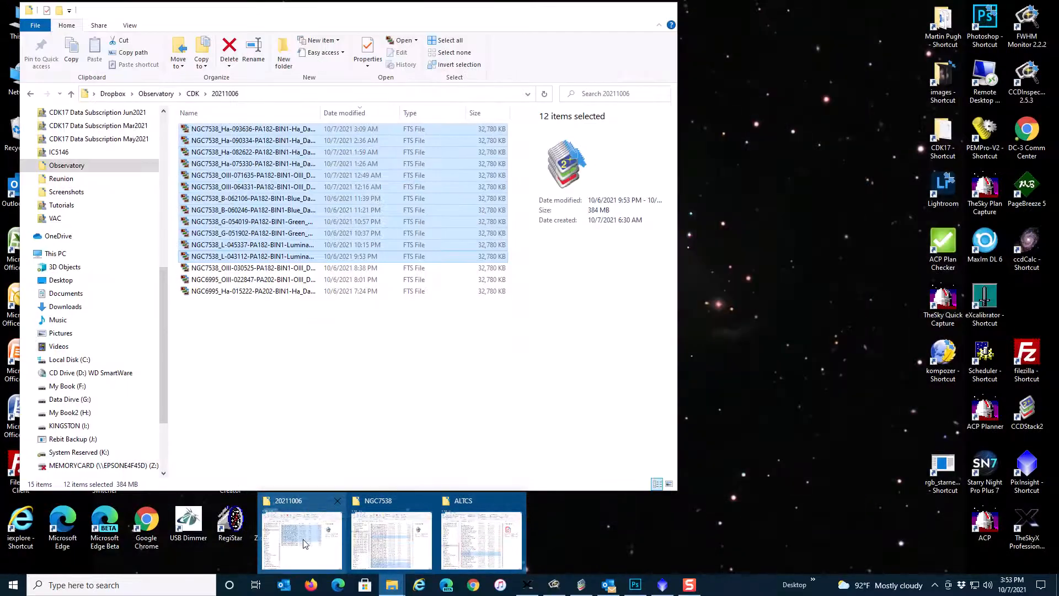
{"action": "left_click", "coordinate": [303, 542]}
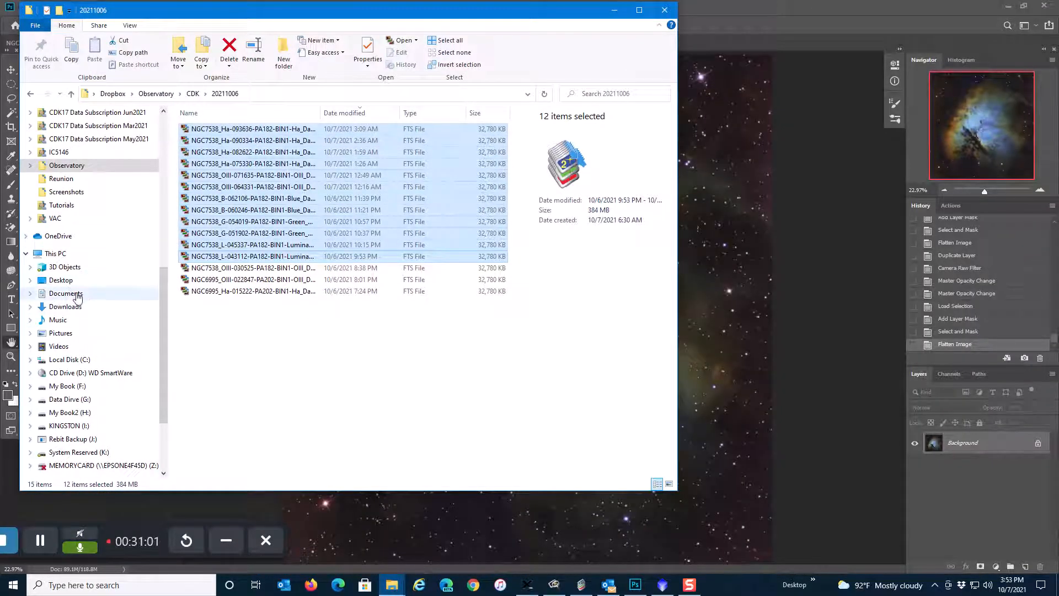
{"action": "left_click", "coordinate": [97, 389]}
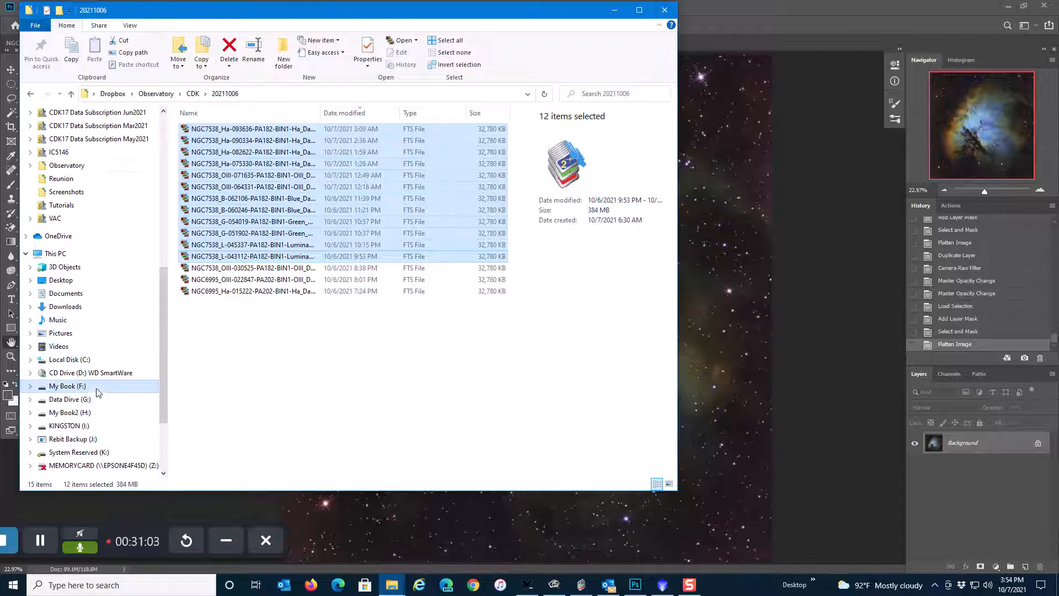
{"action": "double_click", "coordinate": [229, 150]}
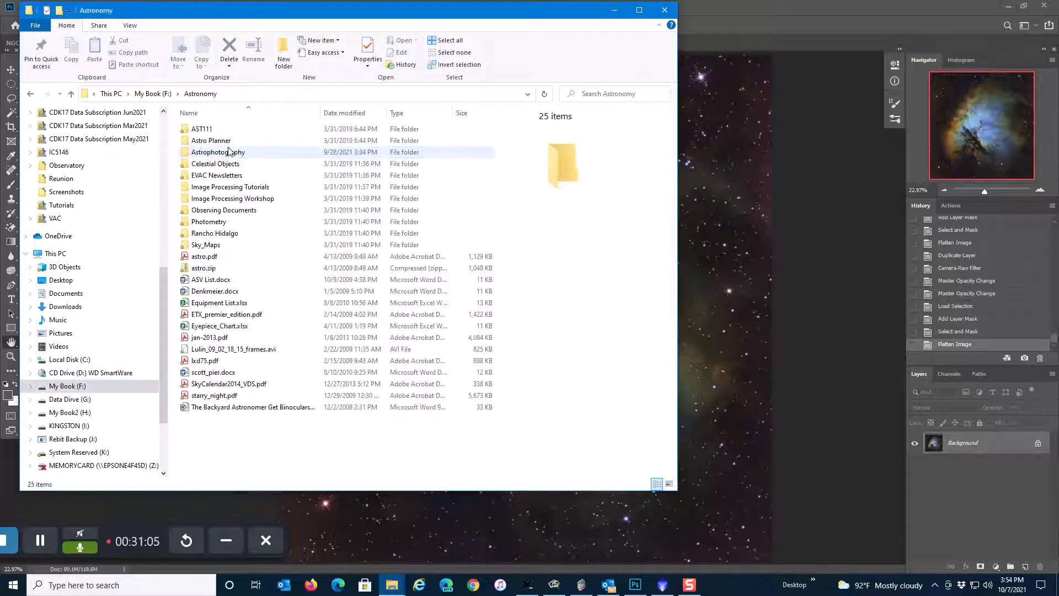
{"action": "double_click", "coordinate": [229, 152]}
{"action": "scroll", "coordinate": [256, 323], "scroll_direction": "down", "scroll_amount": 5}
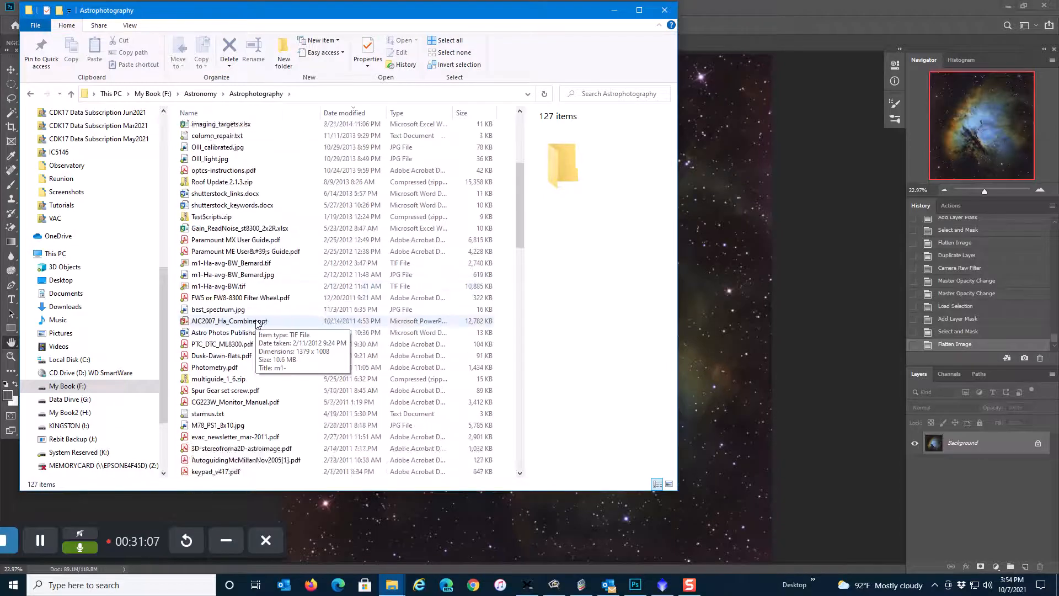
{"action": "scroll", "coordinate": [257, 323], "scroll_direction": "down", "scroll_amount": 10}
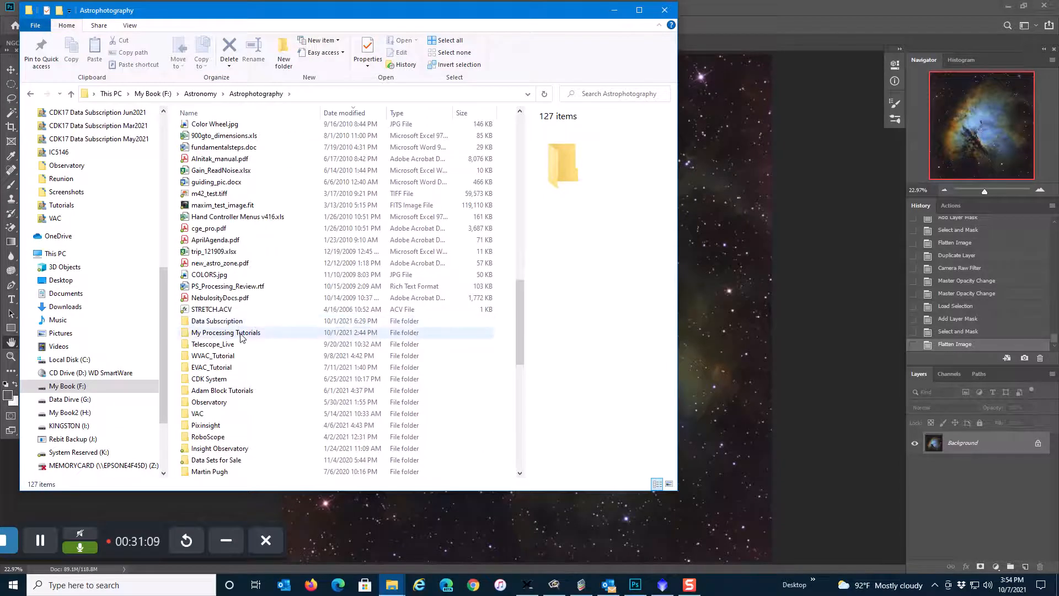
{"action": "double_click", "coordinate": [241, 337]}
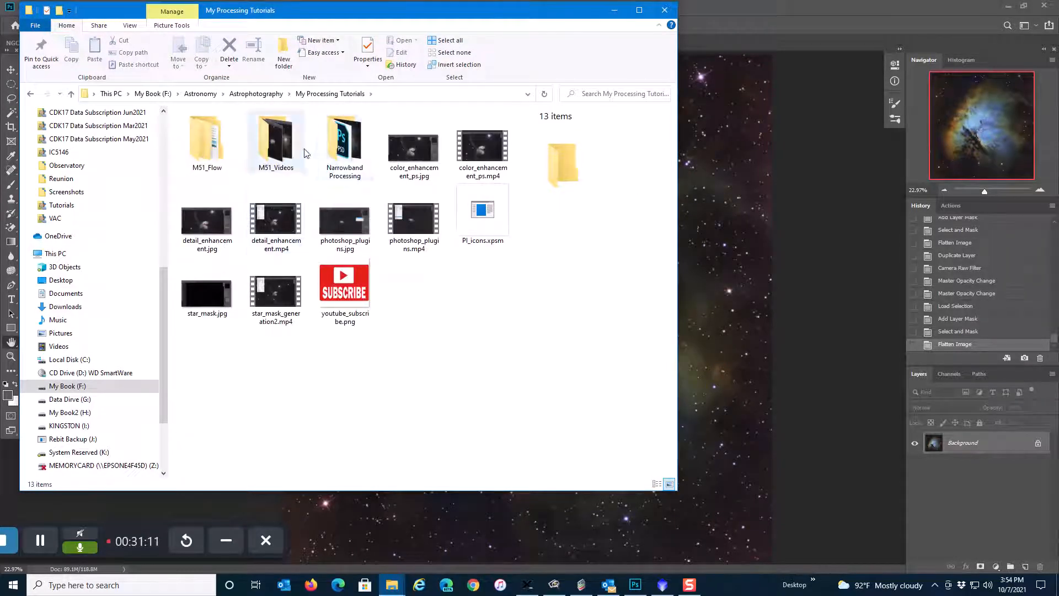
{"action": "double_click", "coordinate": [343, 145]}
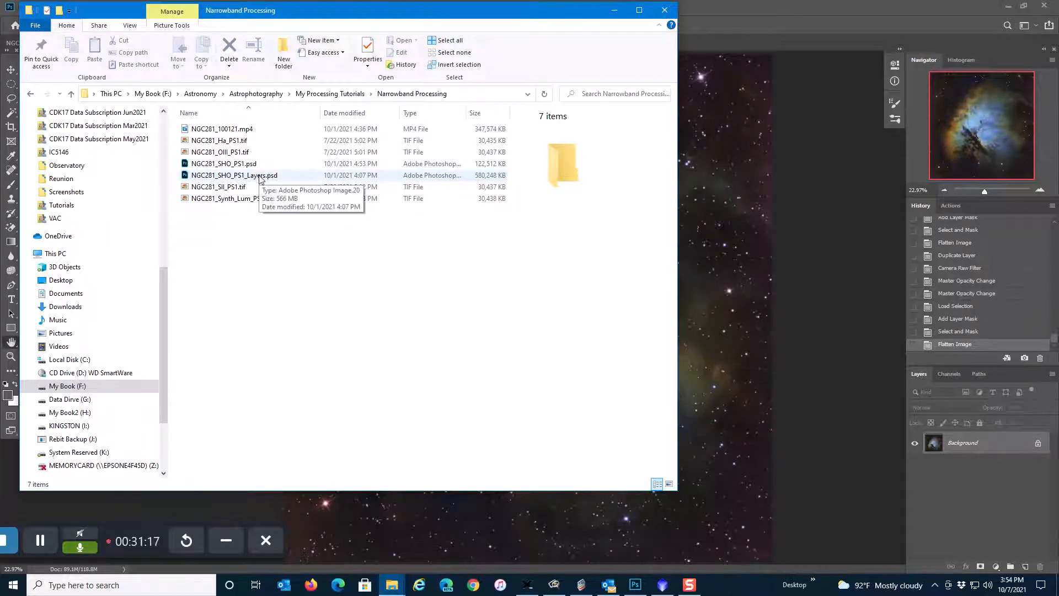
Delete the NGC281_SHO_PS1_Layers.psd file from the Narrowband Processing folder.
{"action": "left_click", "coordinate": [259, 175]}
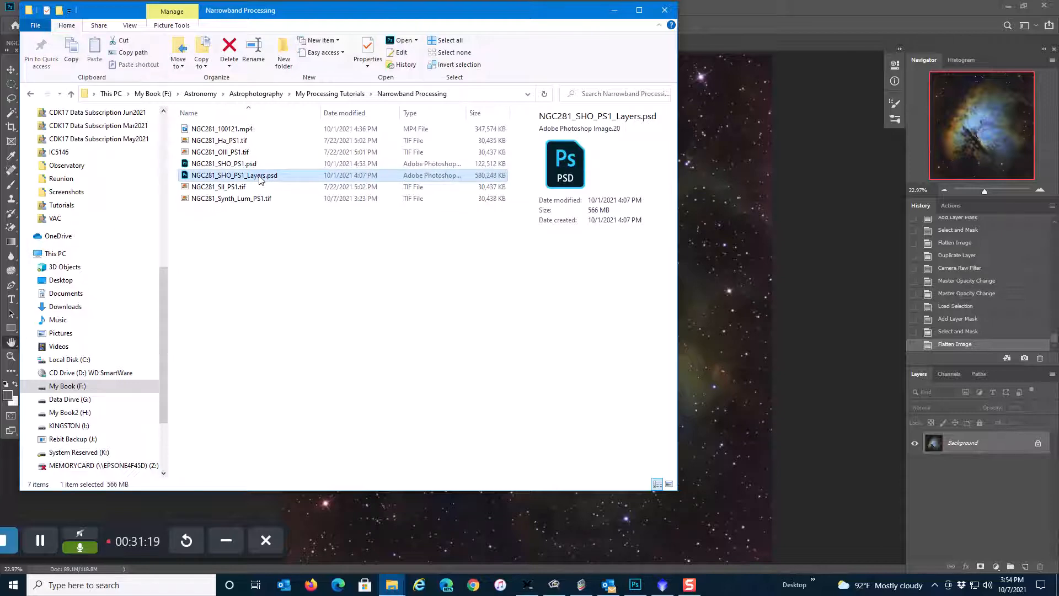
{"action": "right_click", "coordinate": [259, 175]}
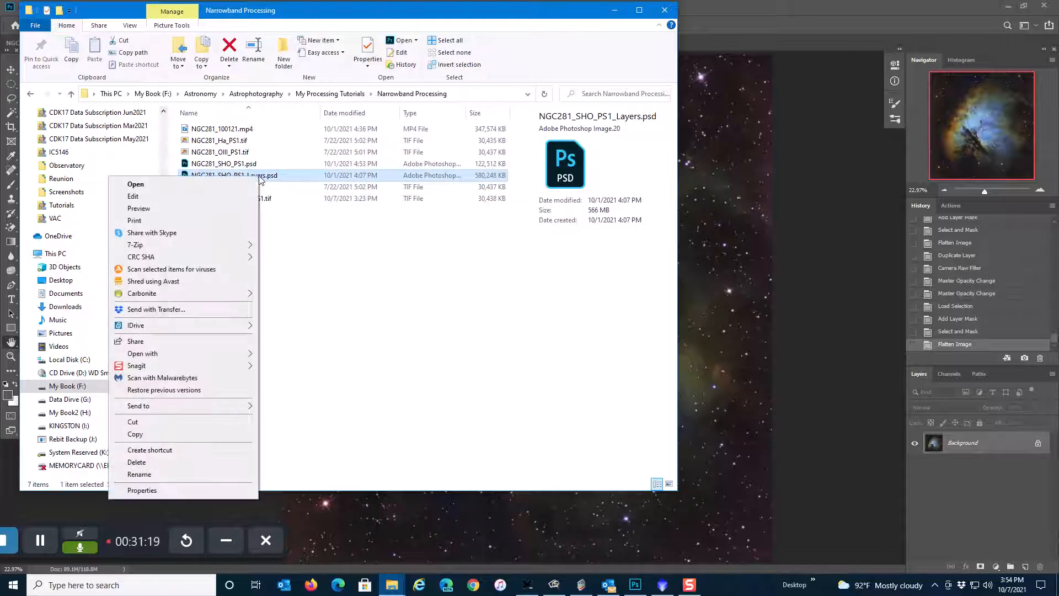
{"action": "left_click", "coordinate": [171, 465]}
{"action": "left_click", "coordinate": [573, 336]}
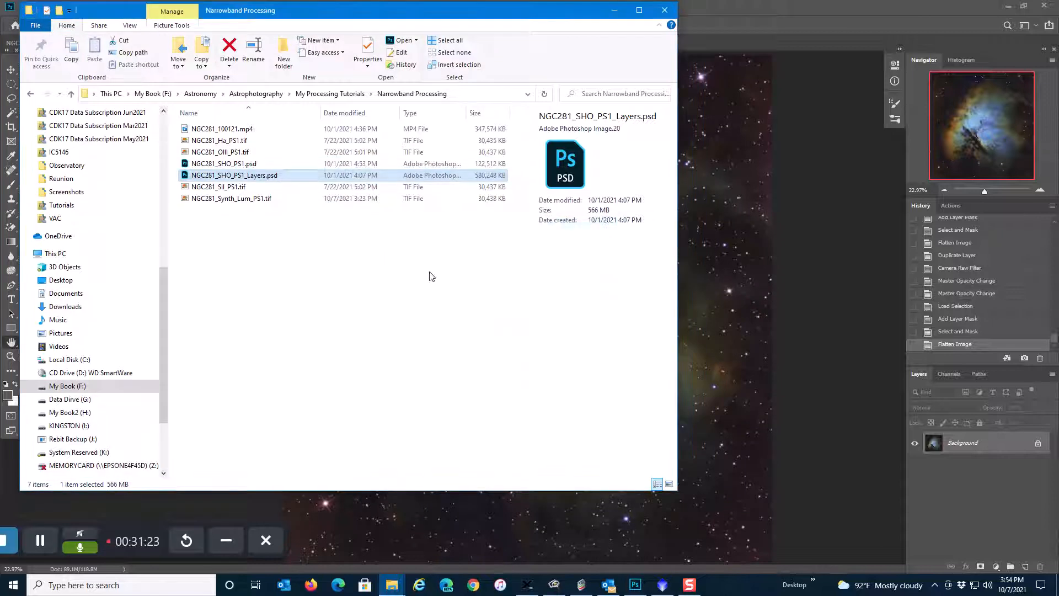
Open the previously saved NGC281_SHO_PS1.psd in Photoshop, compare it with the current image, and close it.
{"action": "left_click", "coordinate": [245, 168]}
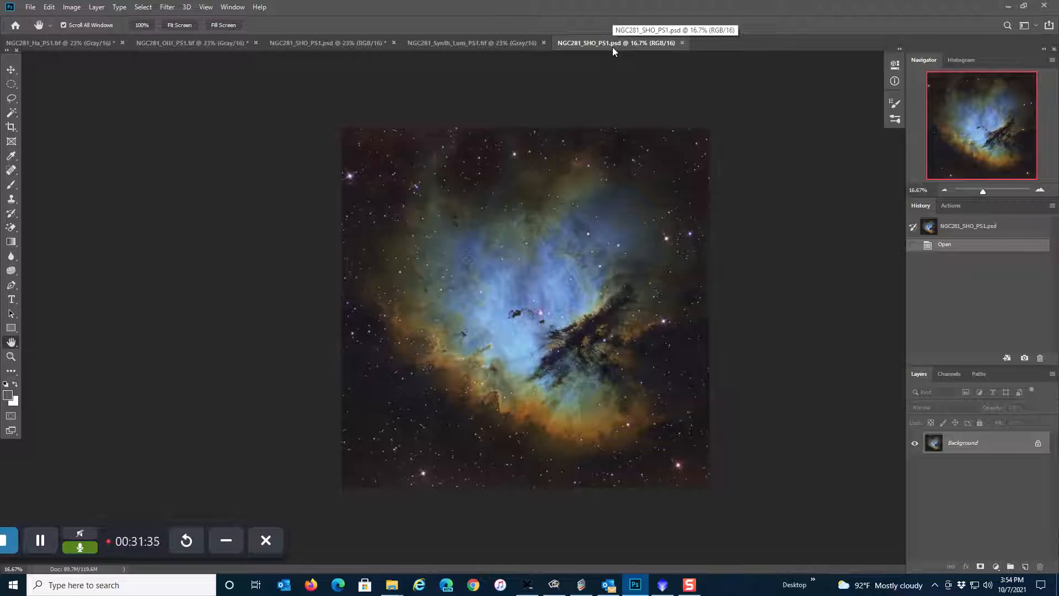
{"action": "left_click", "coordinate": [684, 42]}
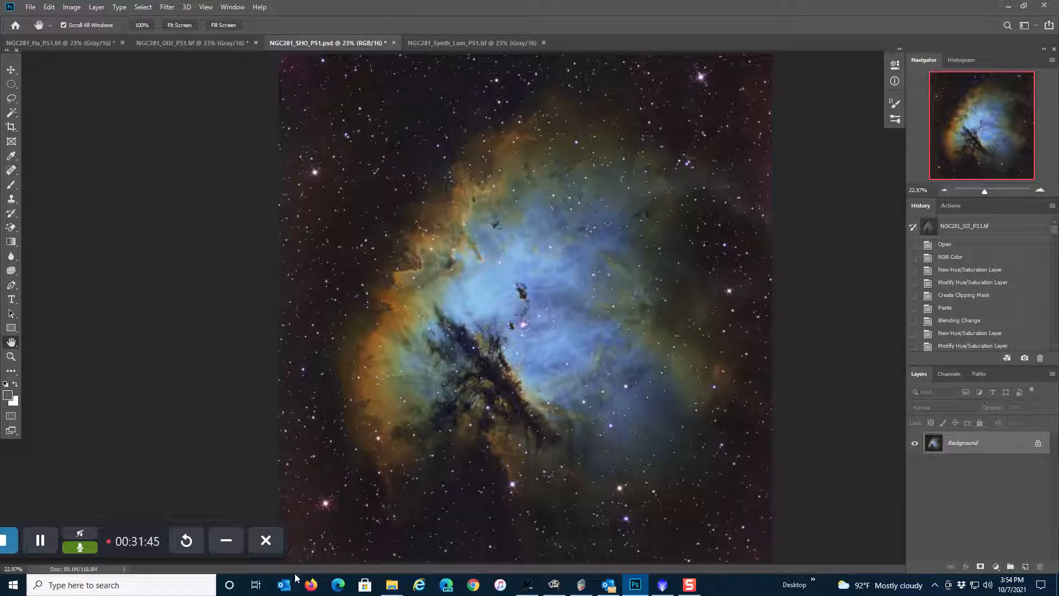
{"action": "mouse_move", "coordinate": [395, 592]}
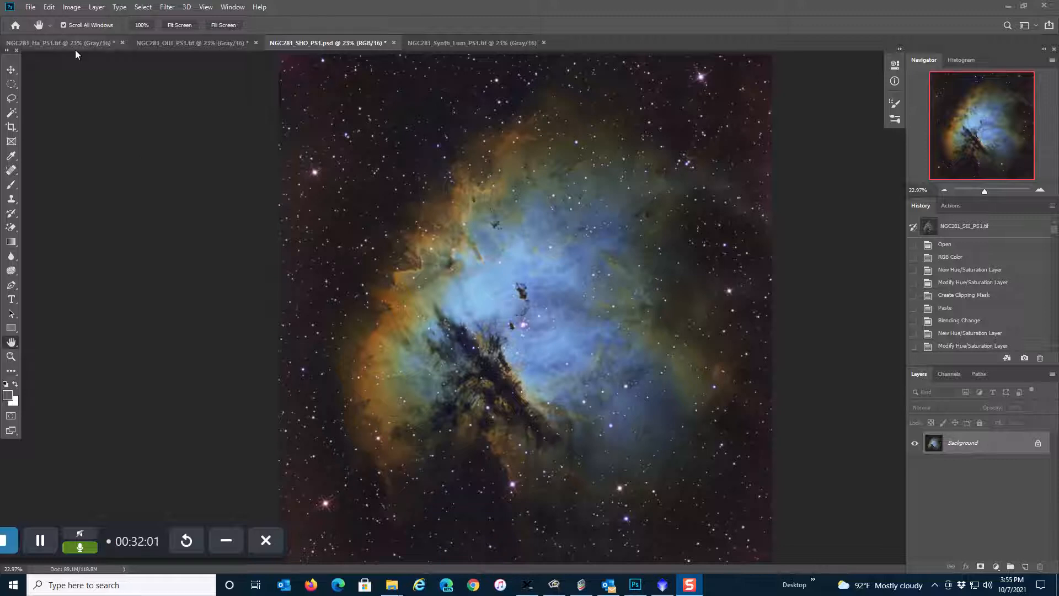
Save the current SHO image and check its width and height in Image Size without changing them.
{"action": "left_click", "coordinate": [31, 7]}
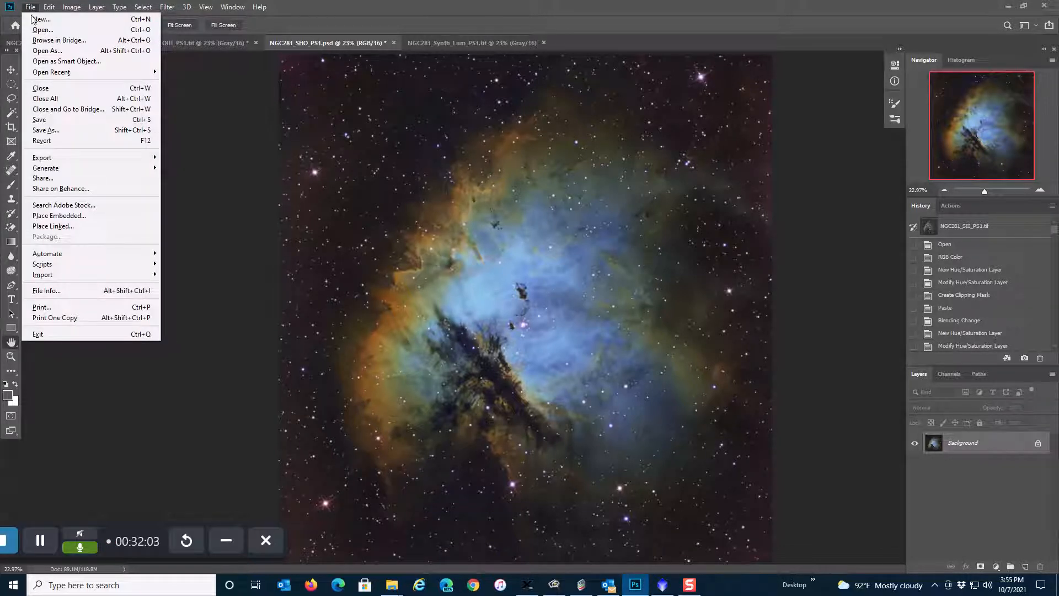
{"action": "left_click", "coordinate": [55, 120]}
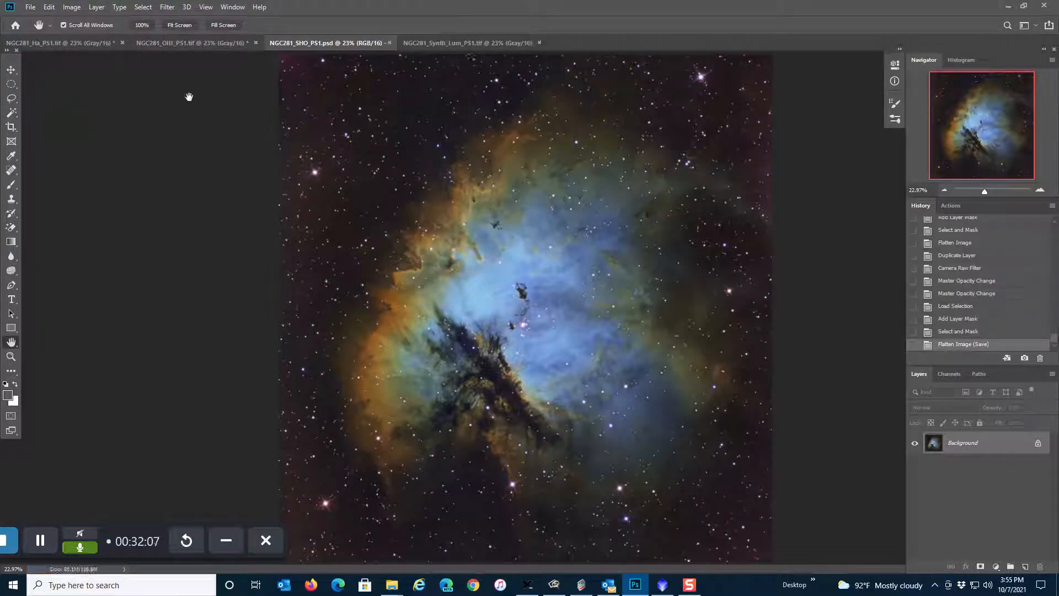
{"action": "left_click", "coordinate": [72, 7]}
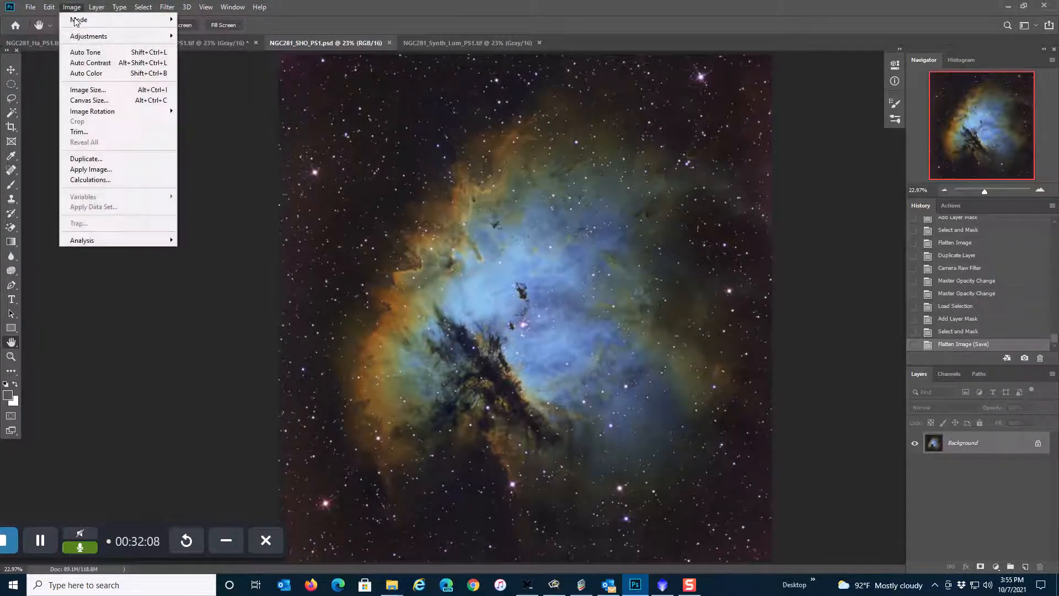
{"action": "left_click", "coordinate": [88, 90]}
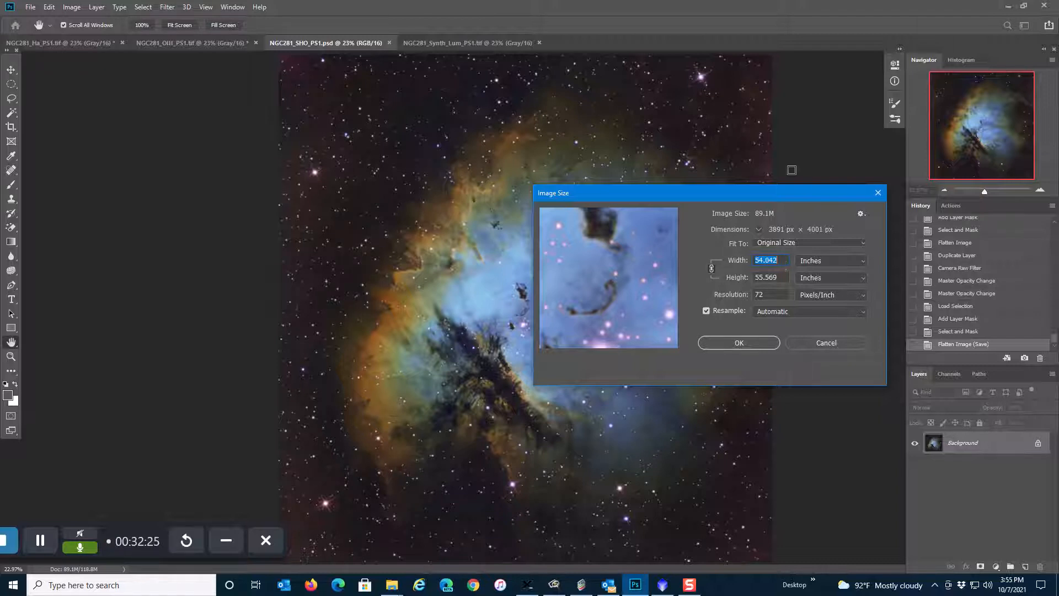
{"action": "left_click", "coordinate": [820, 346]}
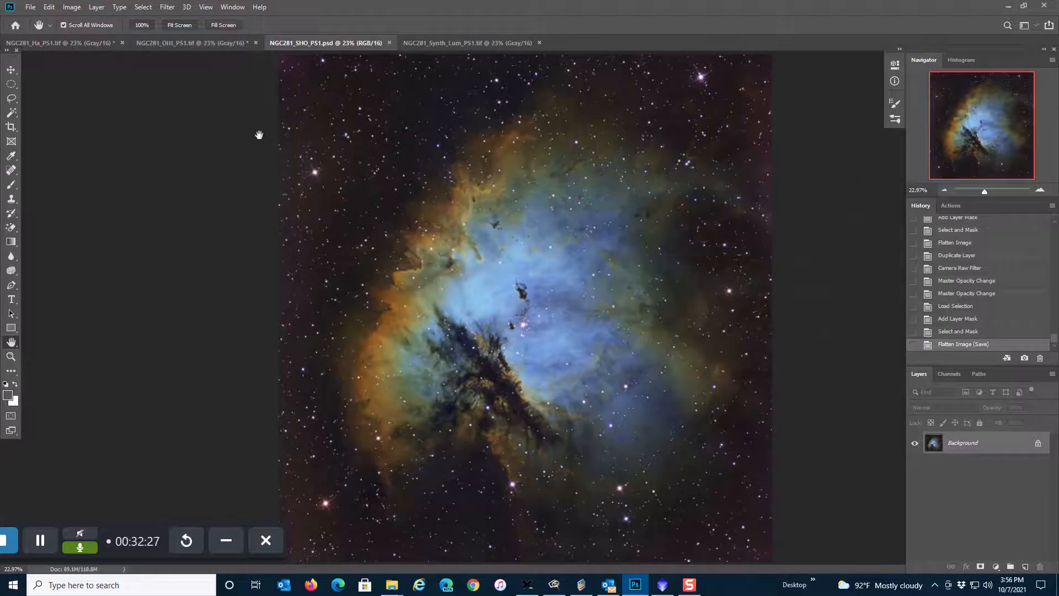
Set the Crop tool's dimensions to 54.042 in wide by 55.569 in high and cancel the resulting crop frame.
{"action": "left_click", "coordinate": [11, 126]}
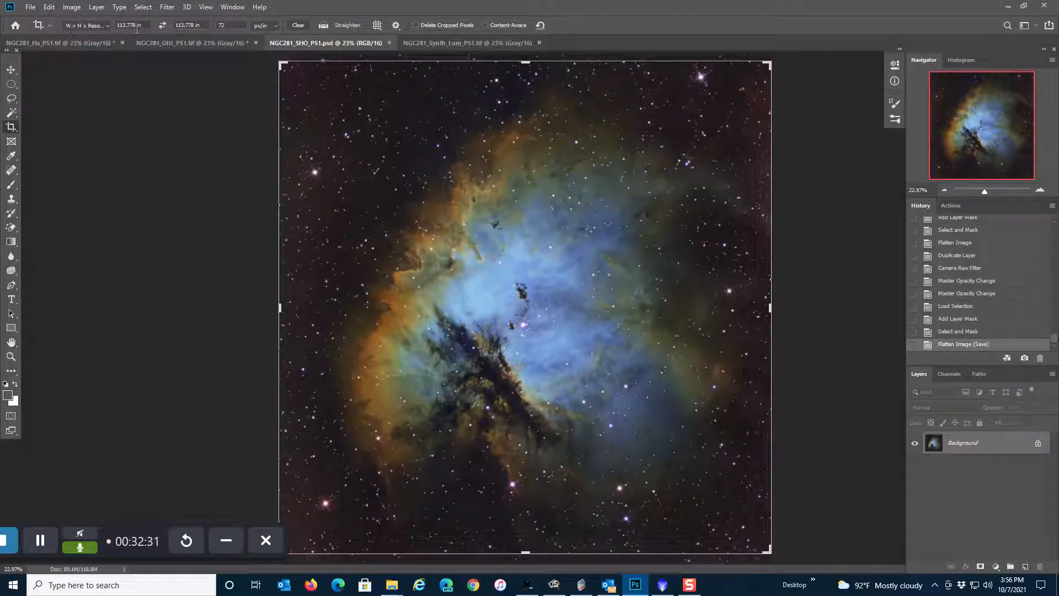
{"action": "left_click_drag", "start_coordinate": [145, 25], "coordinate": [112, 24]}
{"action": "type", "text": "5"}
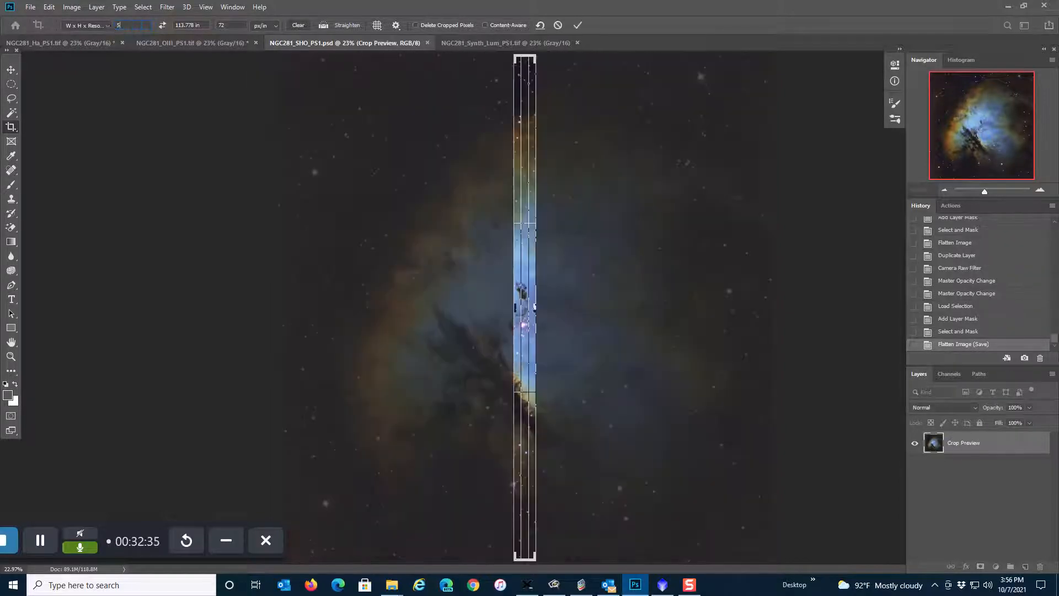
{"action": "type", "text": "4.0"}
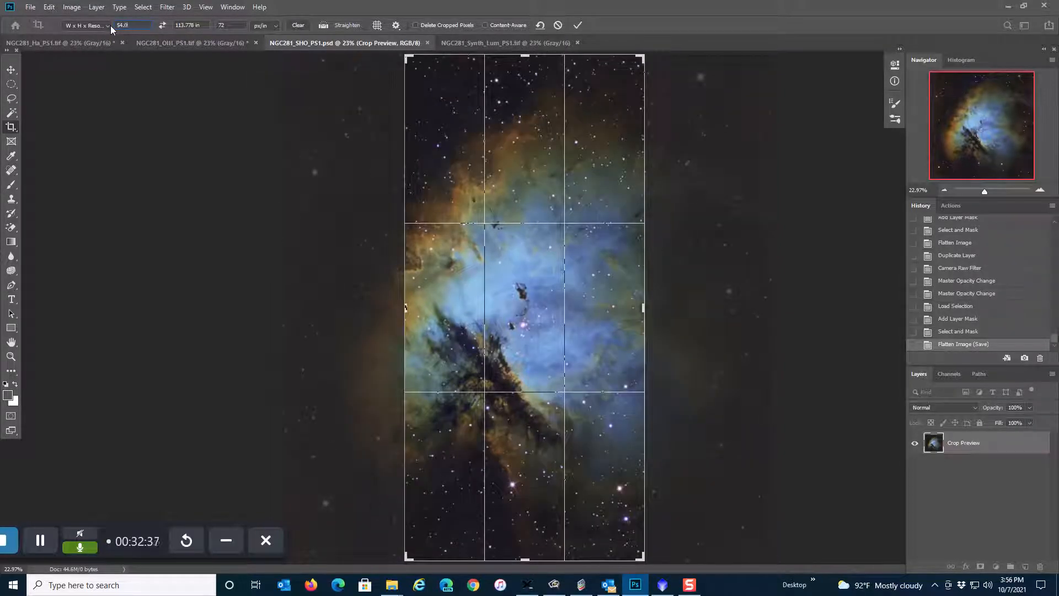
{"action": "type", "text": "42"}
{"action": "left_click_drag", "start_coordinate": [206, 26], "coordinate": [174, 25]}
{"action": "type", "text": "55.569"}
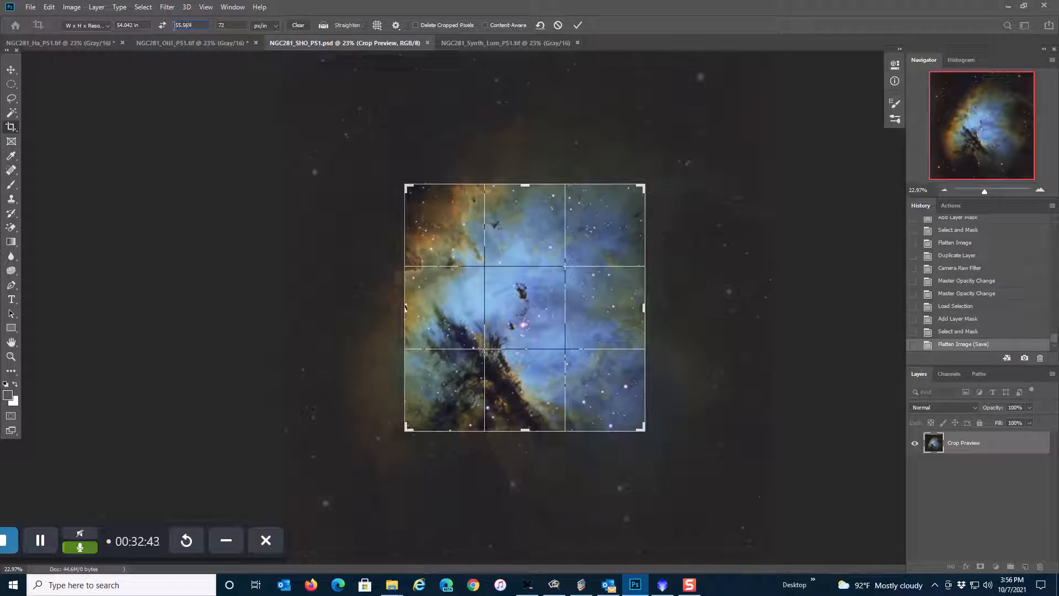
{"action": "key", "text": "Return"}
{"action": "right_click", "coordinate": [442, 308]}
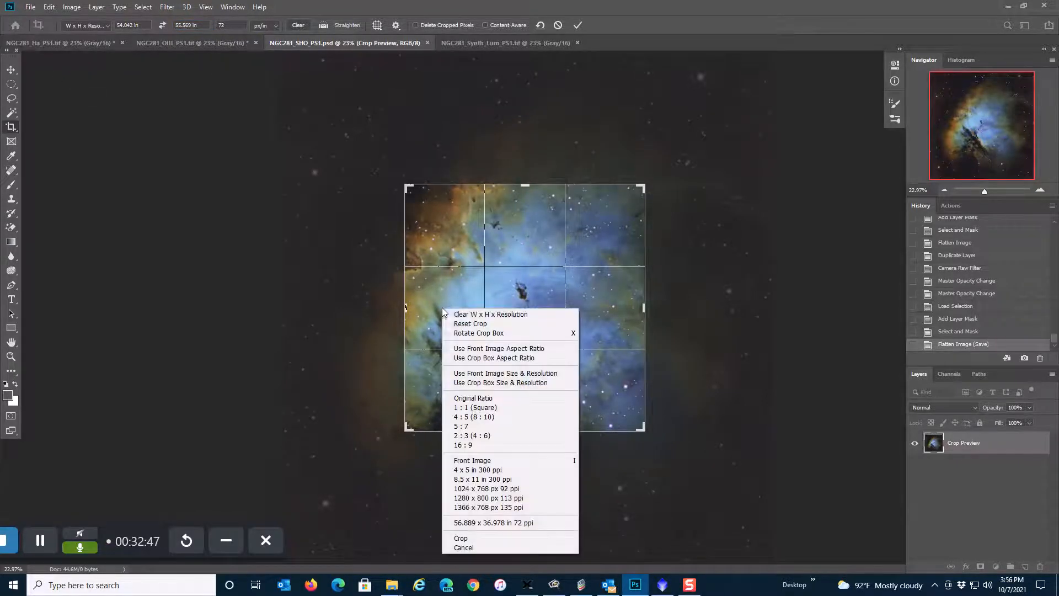
{"action": "left_click", "coordinate": [492, 548]}
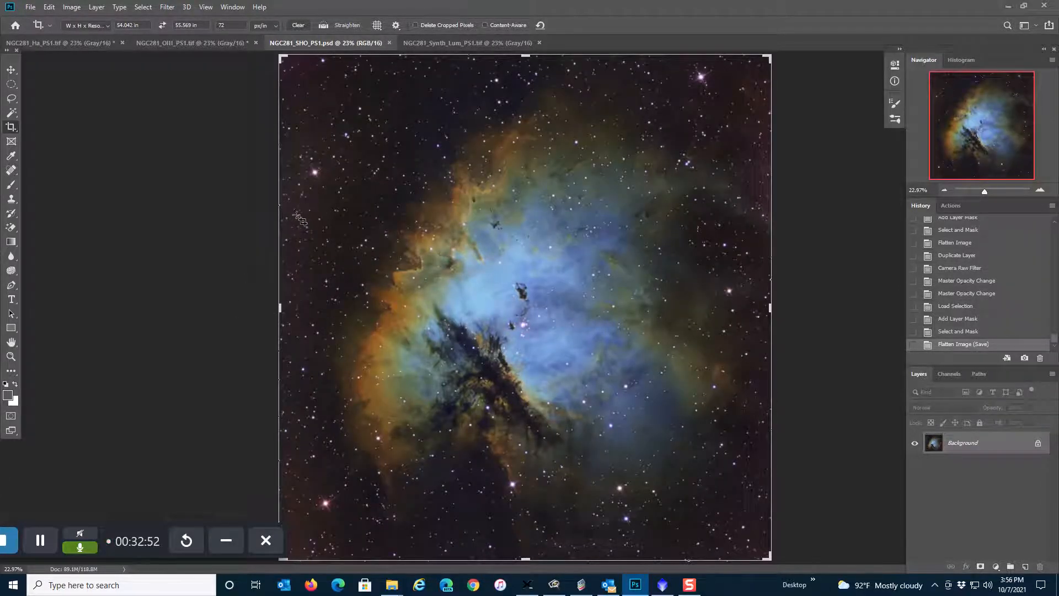
Crop a narrow border off all sides of the nebula image, shifting the picture slightly down within the frame, and flatten it.
{"action": "left_click_drag", "start_coordinate": [279, 306], "coordinate": [291, 308]}
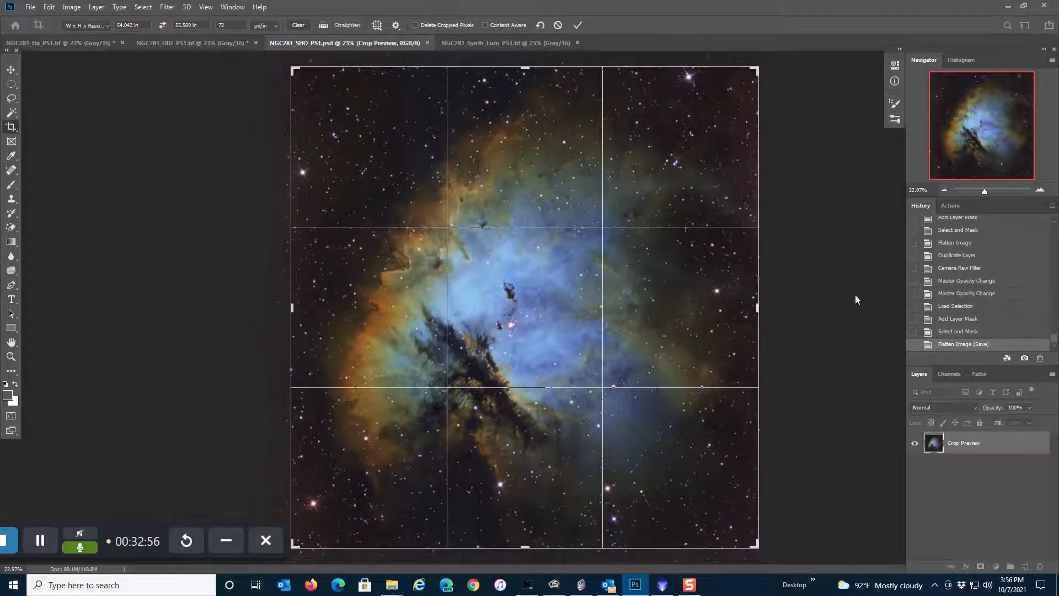
{"action": "left_click_drag", "start_coordinate": [758, 307], "coordinate": [751, 309]}
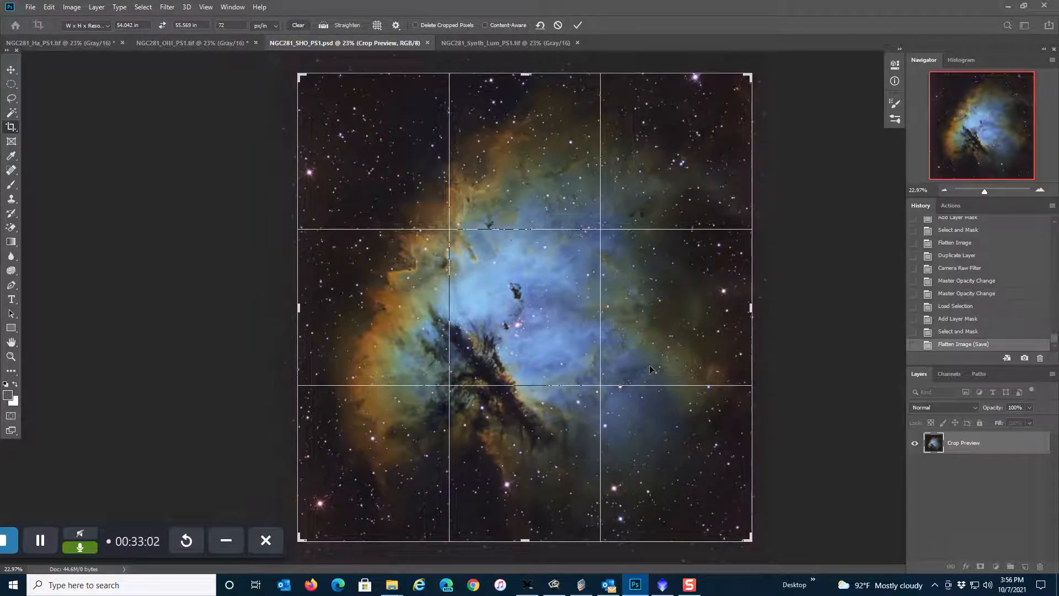
{"action": "left_click_drag", "start_coordinate": [654, 348], "coordinate": [653, 347]}
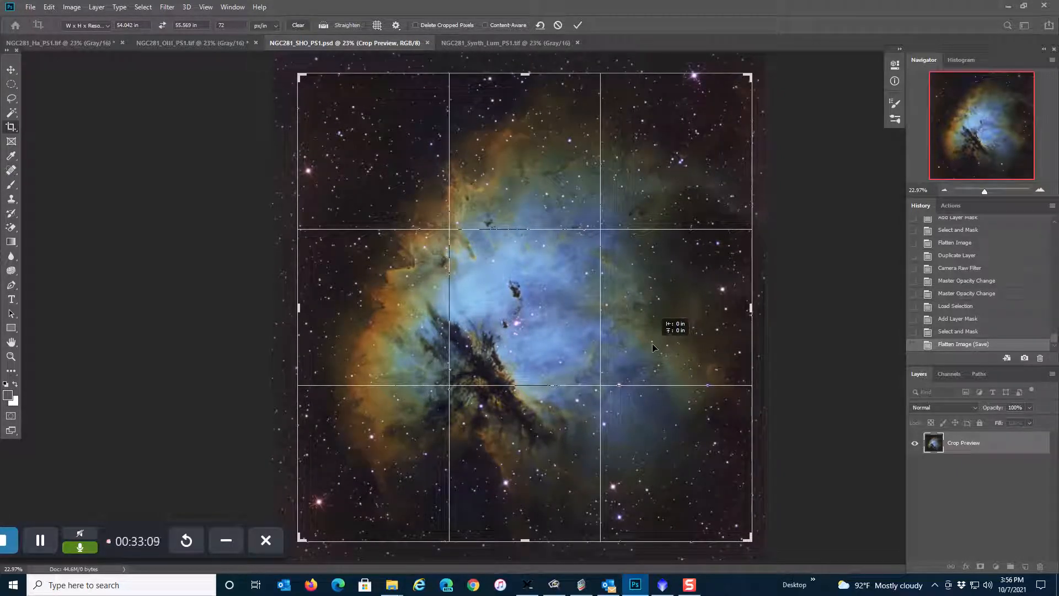
{"action": "left_click_drag", "start_coordinate": [652, 343], "coordinate": [653, 353]}
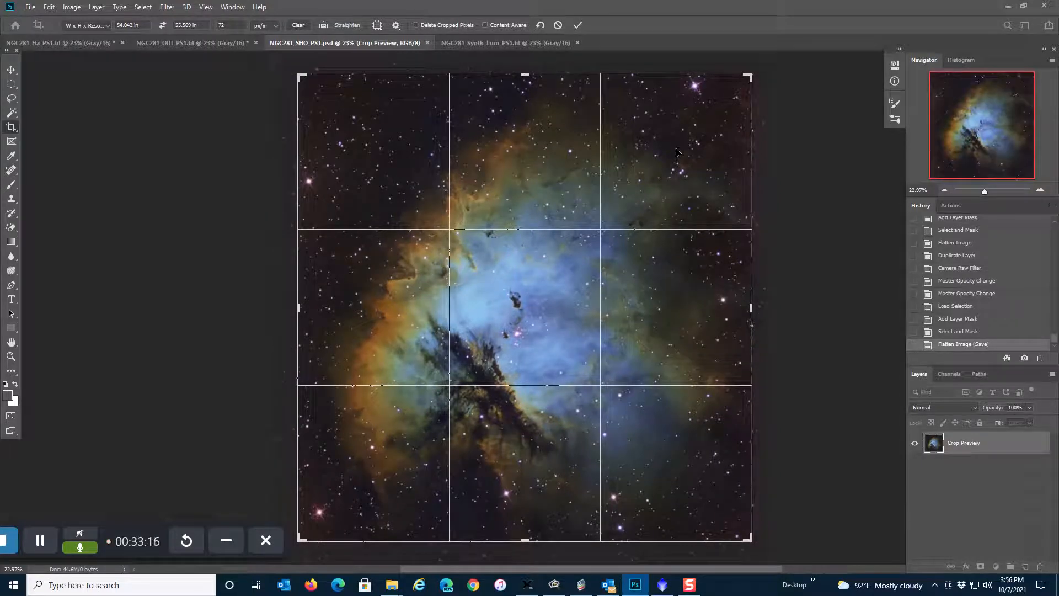
{"action": "right_click", "coordinate": [540, 314]}
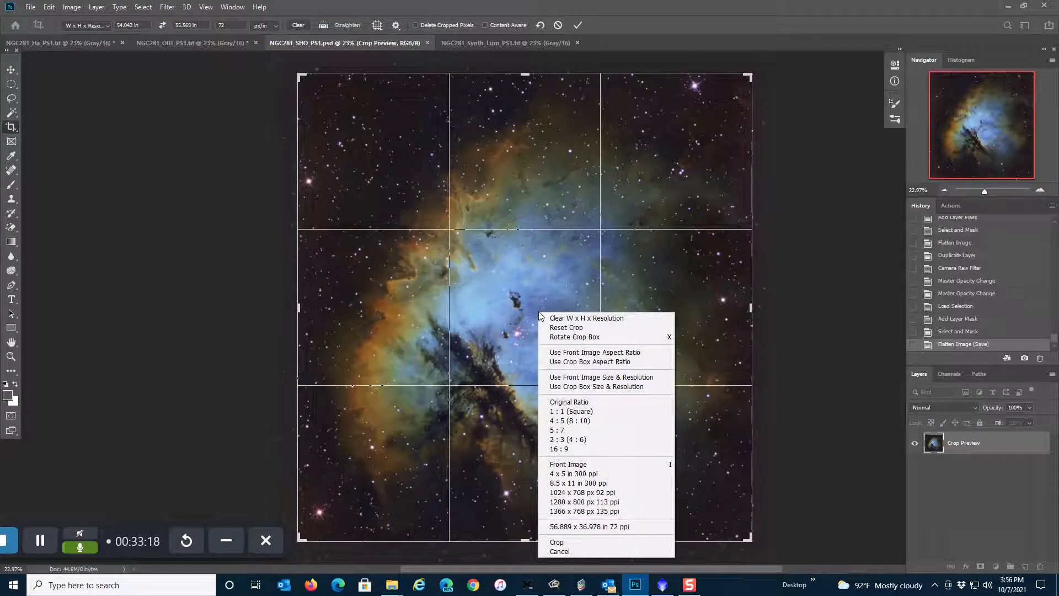
{"action": "left_click", "coordinate": [554, 542]}
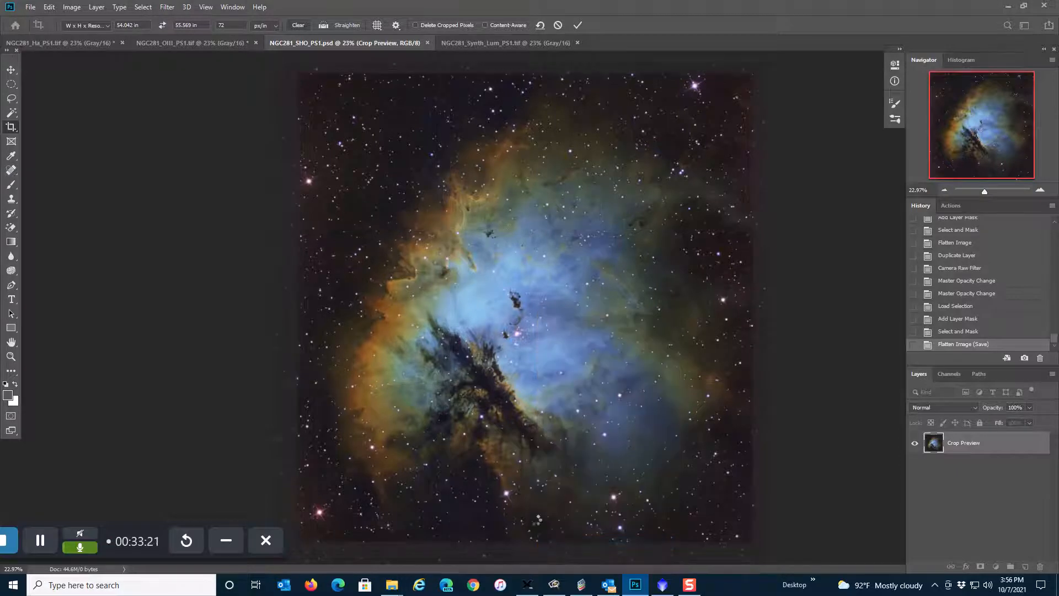
{"action": "left_click", "coordinate": [98, 8]}
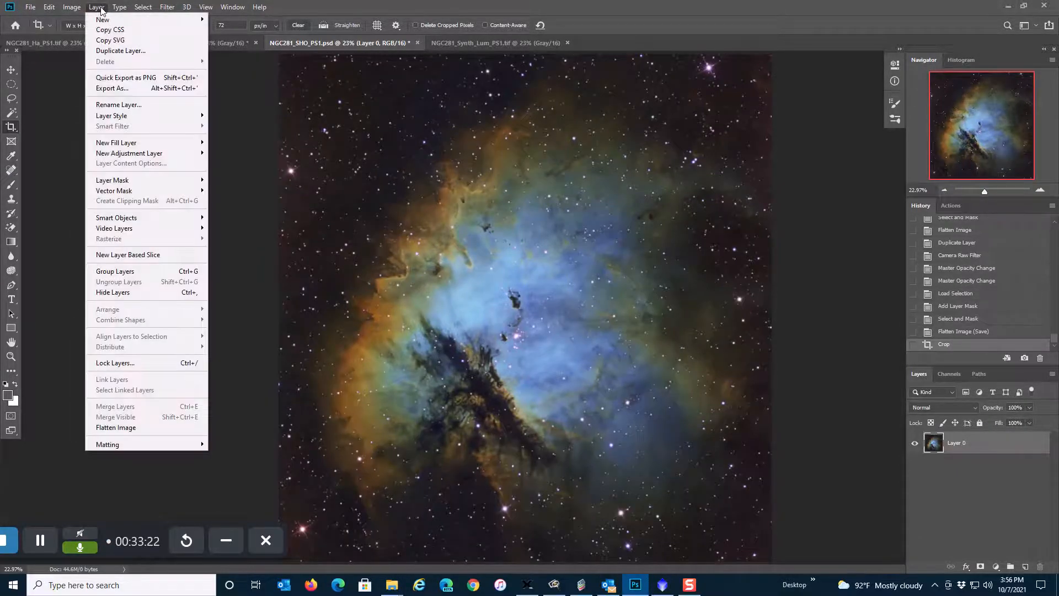
{"action": "left_click", "coordinate": [138, 428]}
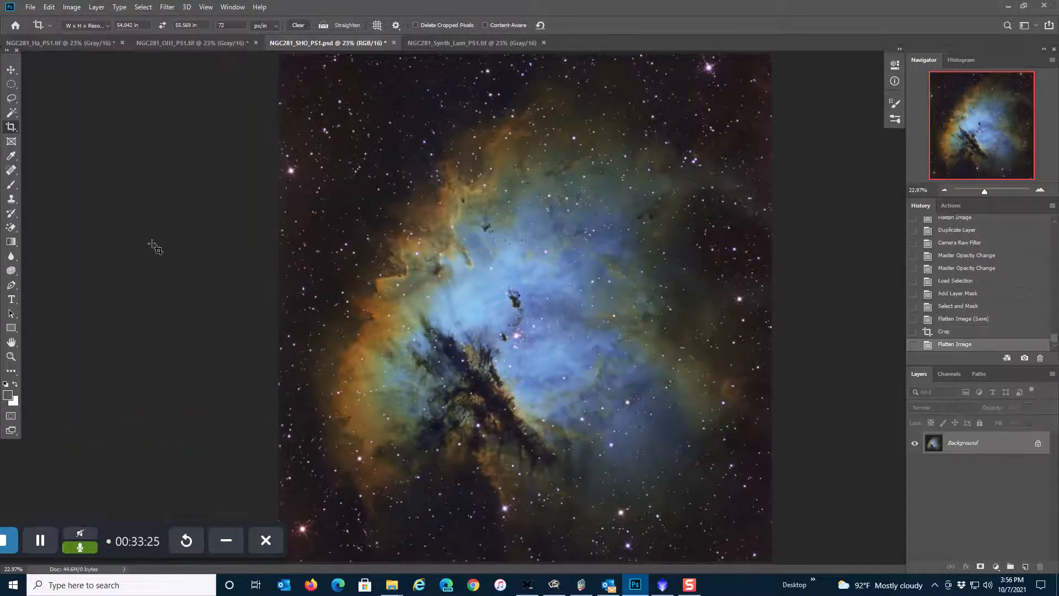
Rotate the whole cropped nebula image 90° counter clockwise.
{"action": "left_click", "coordinate": [72, 7]}
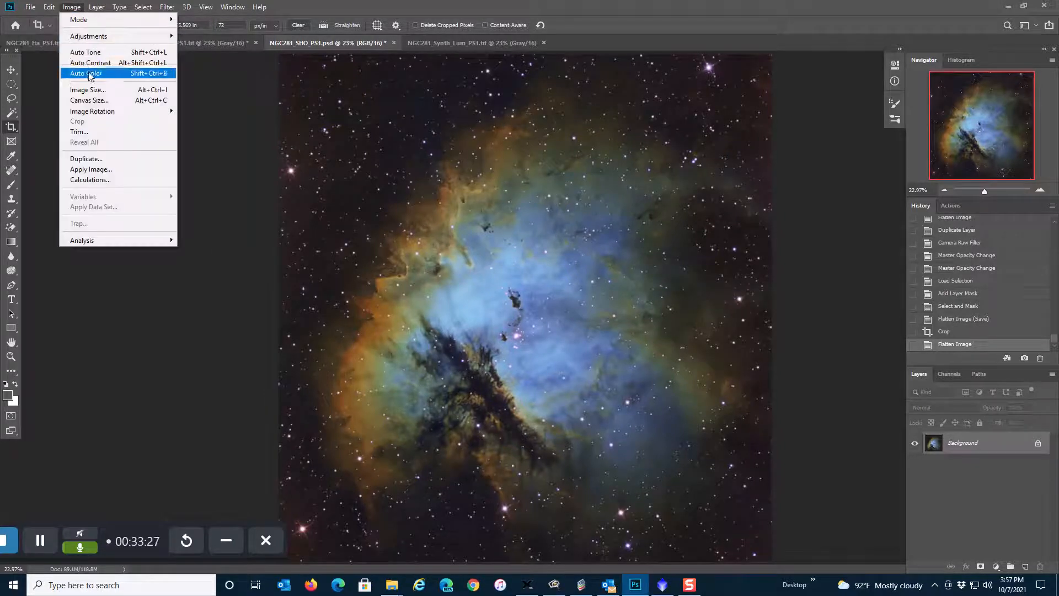
{"action": "mouse_move", "coordinate": [120, 113]}
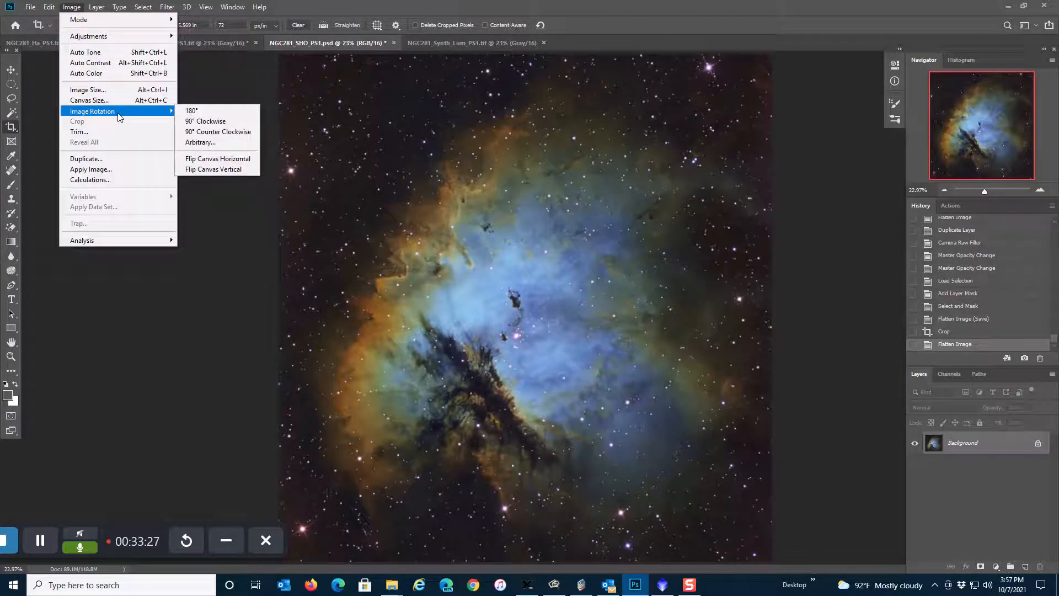
{"action": "left_click", "coordinate": [201, 132]}
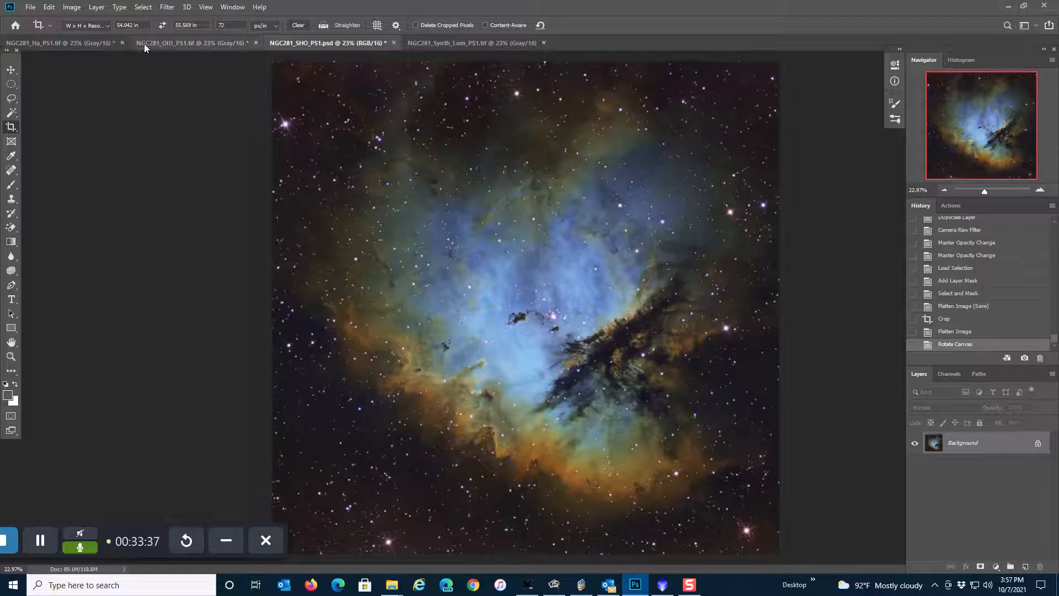
Save the rotated image as a Photoshop file named NGC281_SHO_PS1_CROP in the Integrated folder, replacing the existing file of that name.
{"action": "left_click", "coordinate": [31, 8]}
{"action": "left_click", "coordinate": [58, 130]}
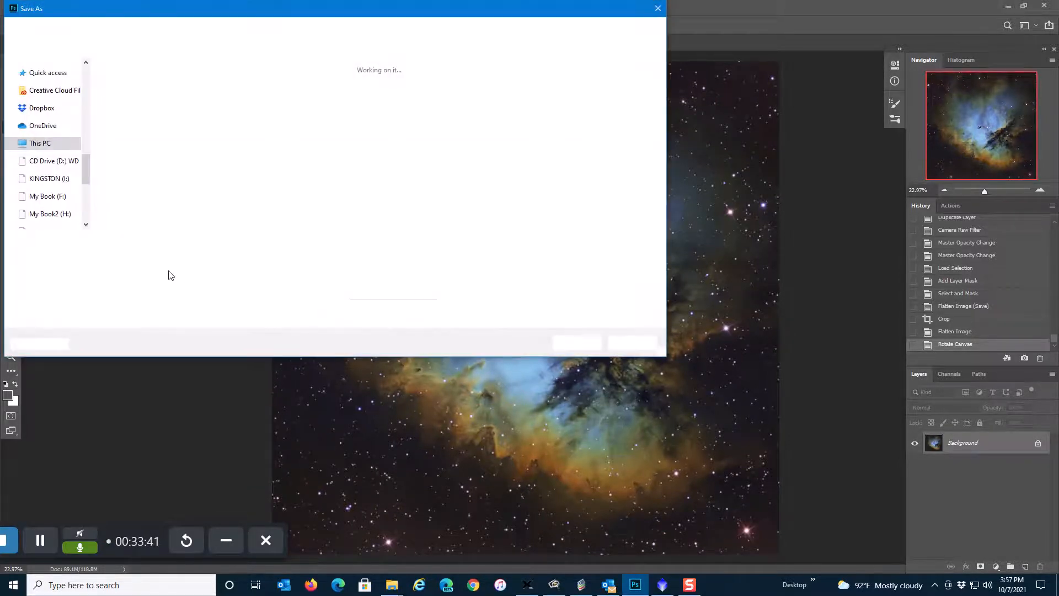
{"action": "left_click", "coordinate": [185, 243]}
{"action": "key", "text": "BackSpace"}
{"action": "key", "text": "BackSpace"}
{"action": "key", "text": "BackSpace"}
{"action": "key", "text": "BackSpace"}
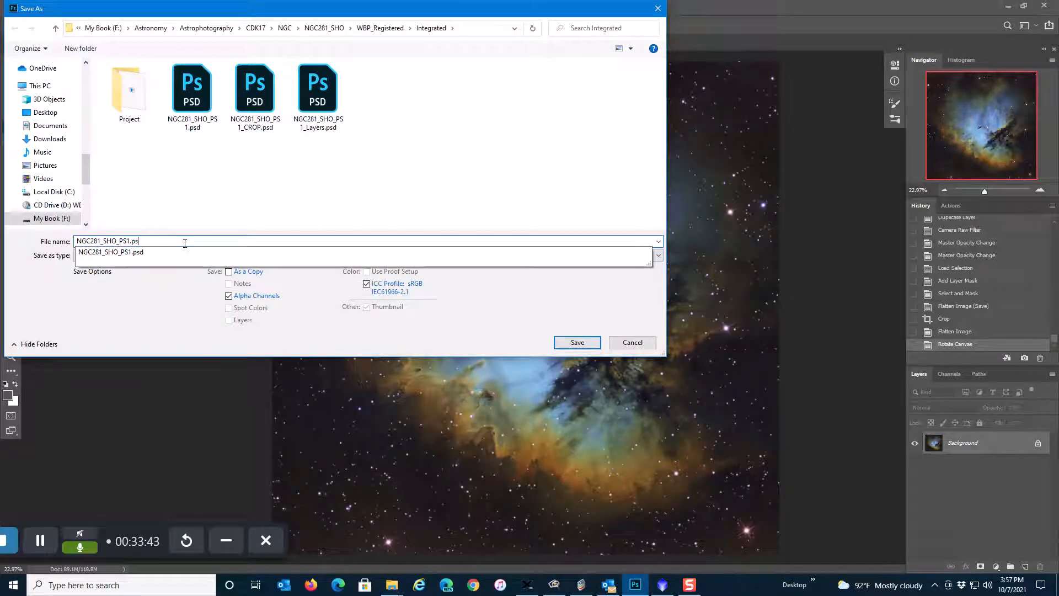
{"action": "type", "text": "_CROP"}
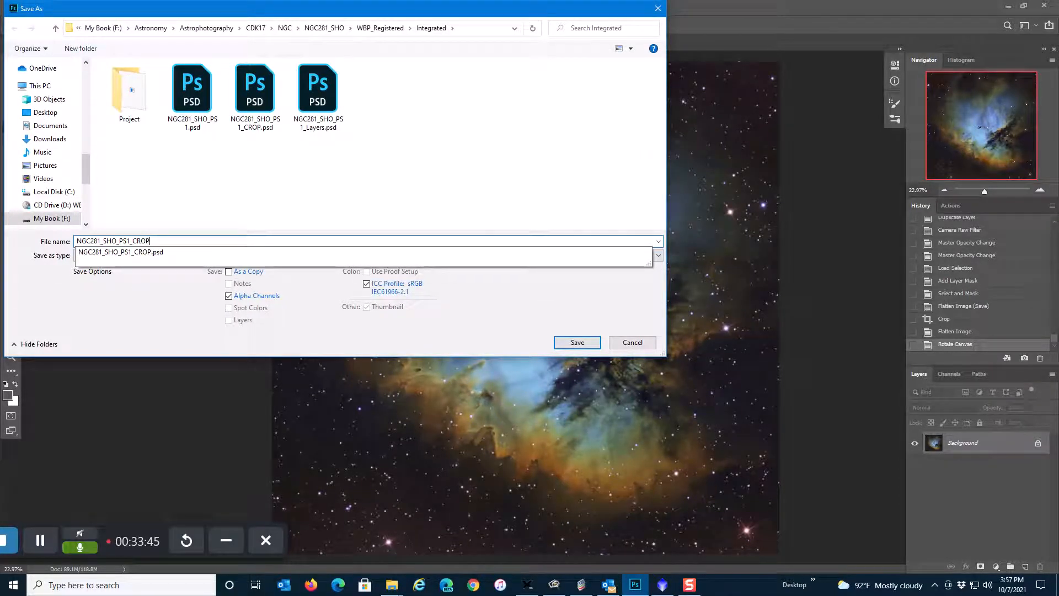
{"action": "key", "text": "Return"}
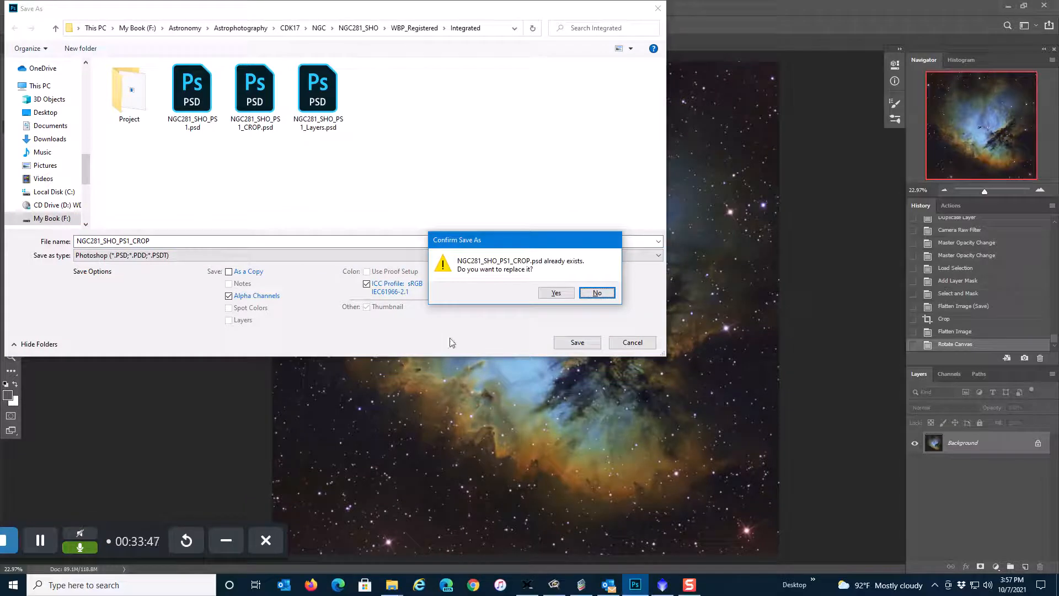
{"action": "left_click", "coordinate": [554, 293]}
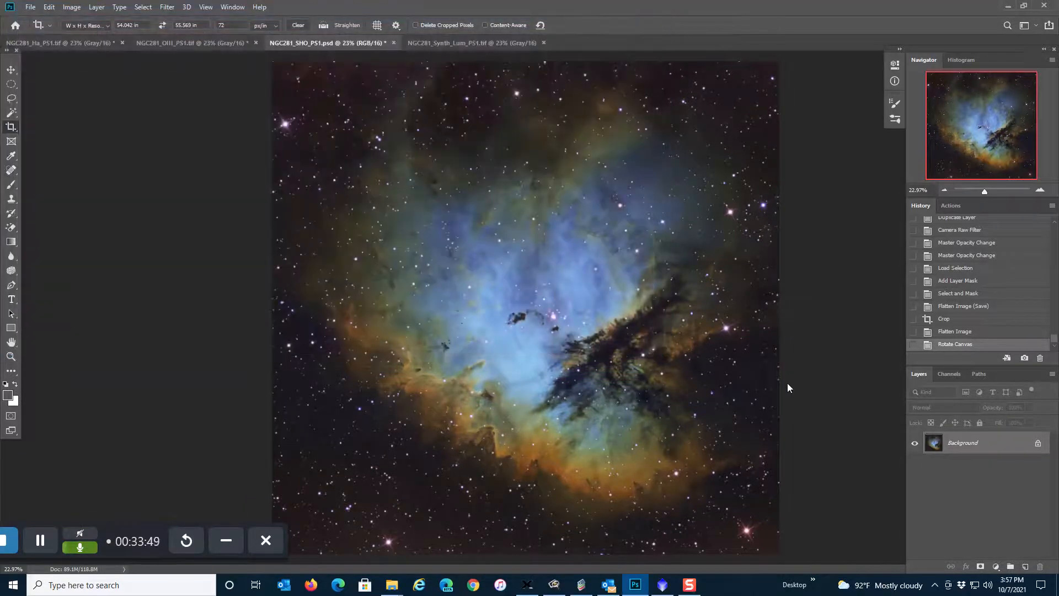